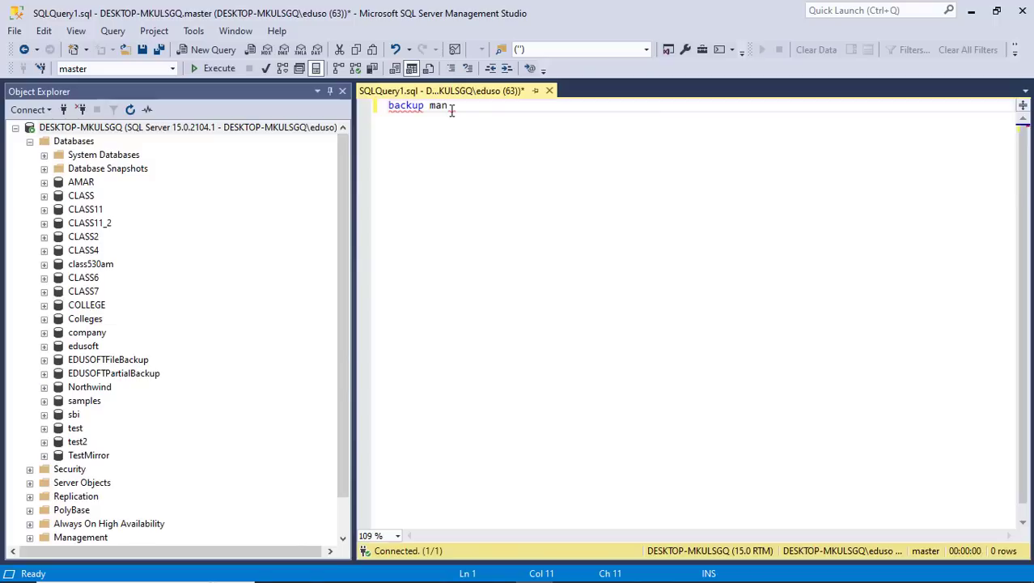
Step: Complete the query's first line as "backup maintenace places" and underline it with a row of dashes
{"action": "key", "text": "BackSpace"}
{"action": "type", "text": "intenace places"}
{"action": "key", "text": "Return"}
{"action": "type", "text": "---------------------------"}
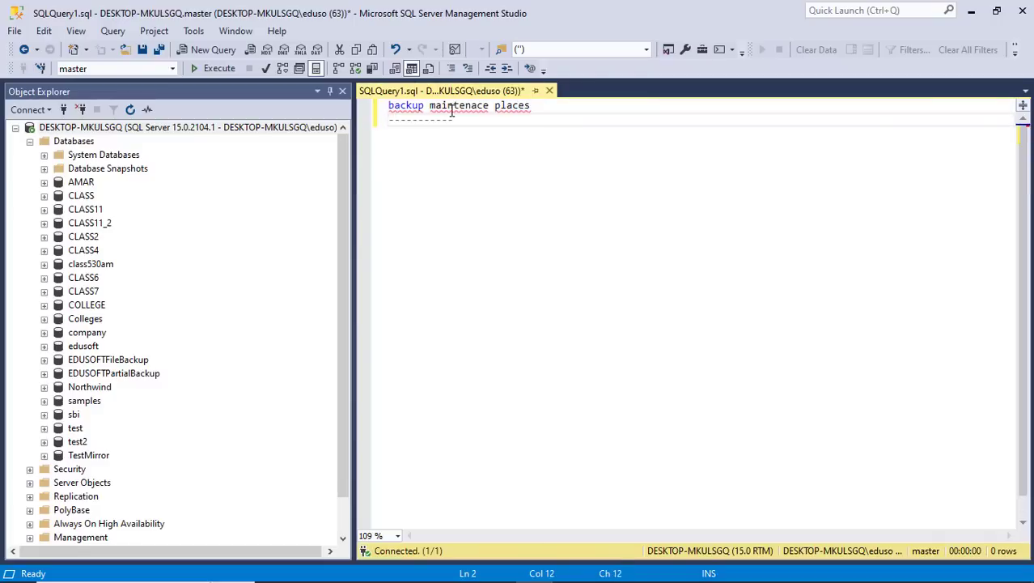
{"action": "key", "text": "BackSpace"}
{"action": "key", "text": "BackSpace"}
{"action": "key", "text": "BackSpace"}
Step: Look at the available tasks for the CLASS database, including Back Up
{"action": "left_click", "coordinate": [74, 197]}
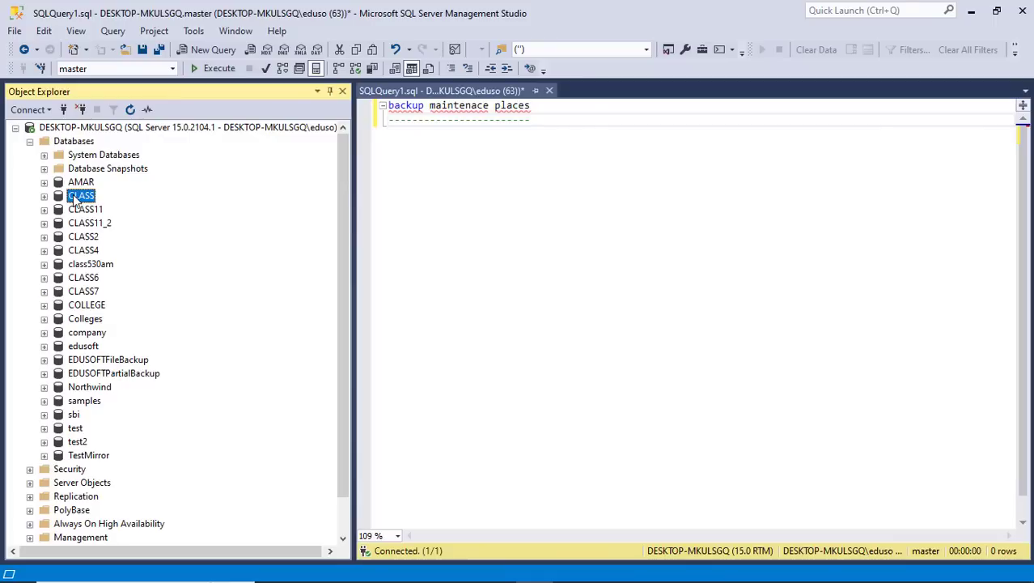
{"action": "right_click", "coordinate": [73, 195]}
{"action": "mouse_move", "coordinate": [139, 265]}
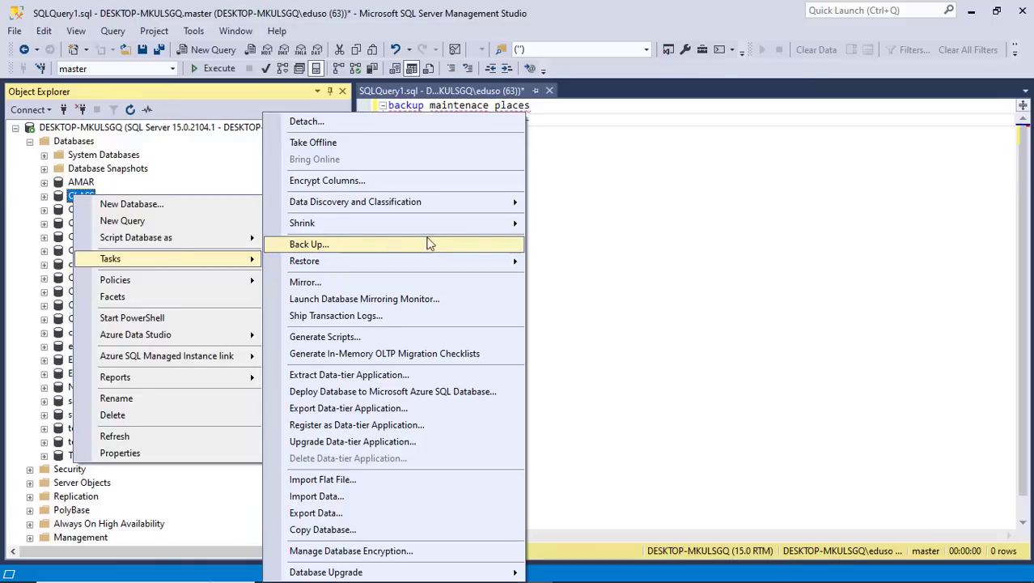
Step: Delete the heading line and its dashed underline so the query is empty
{"action": "left_click", "coordinate": [548, 105]}
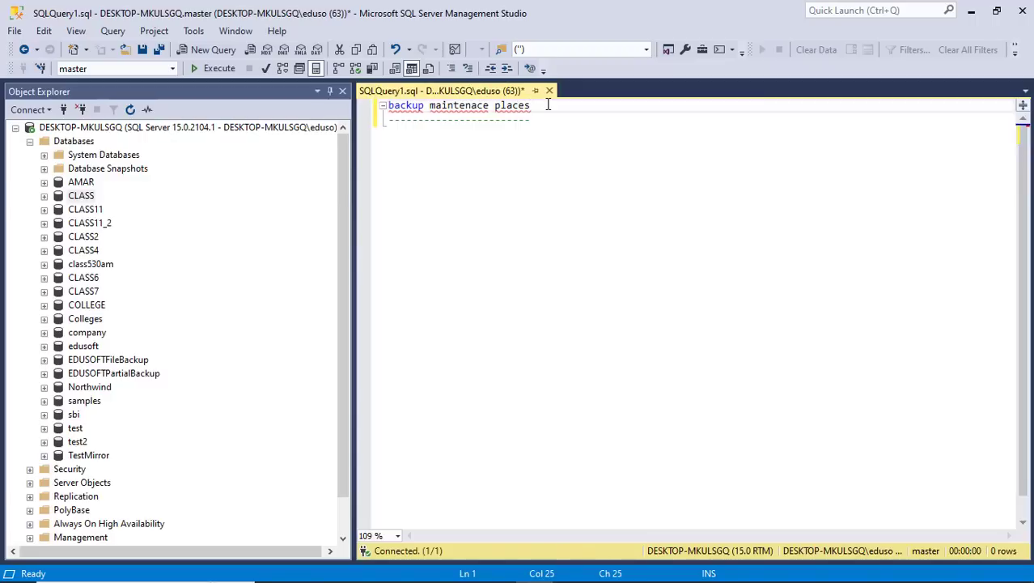
{"action": "key", "text": "shift+Home"}
{"action": "key", "text": "Delete"}
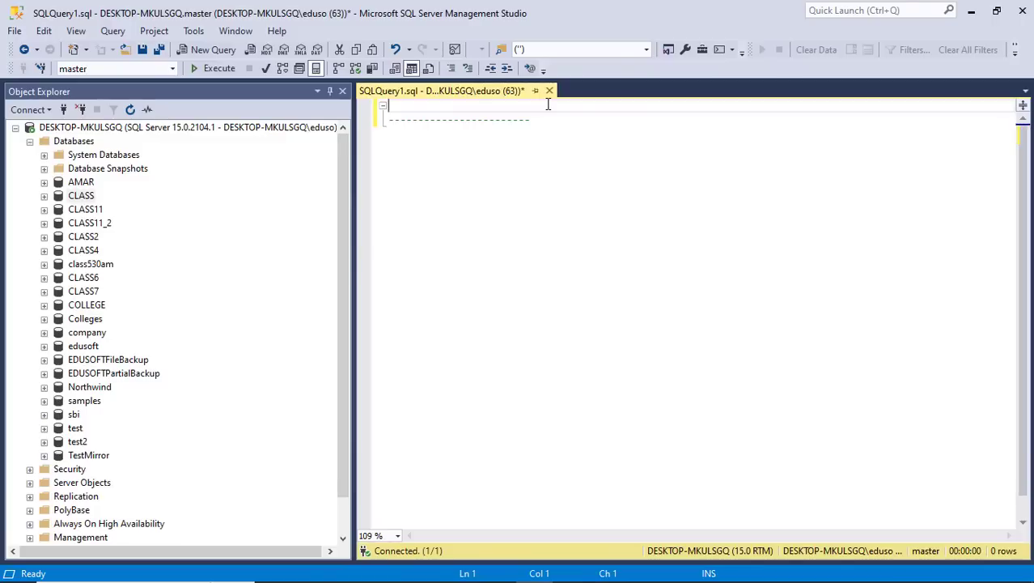
{"action": "key", "text": "Down"}
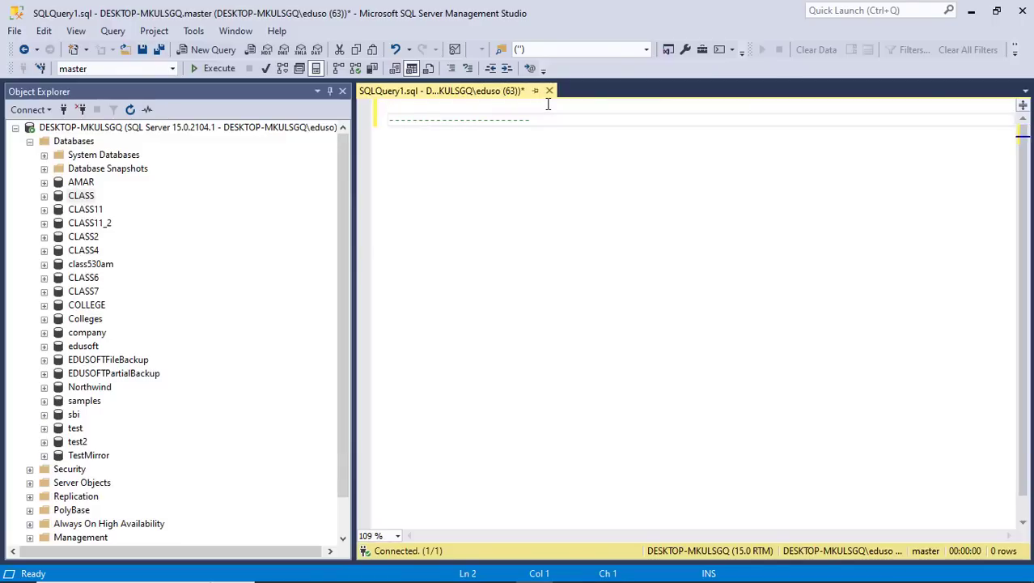
{"action": "key", "text": "shift+End"}
{"action": "key", "text": "Delete"}
{"action": "key", "text": "BackSpace"}
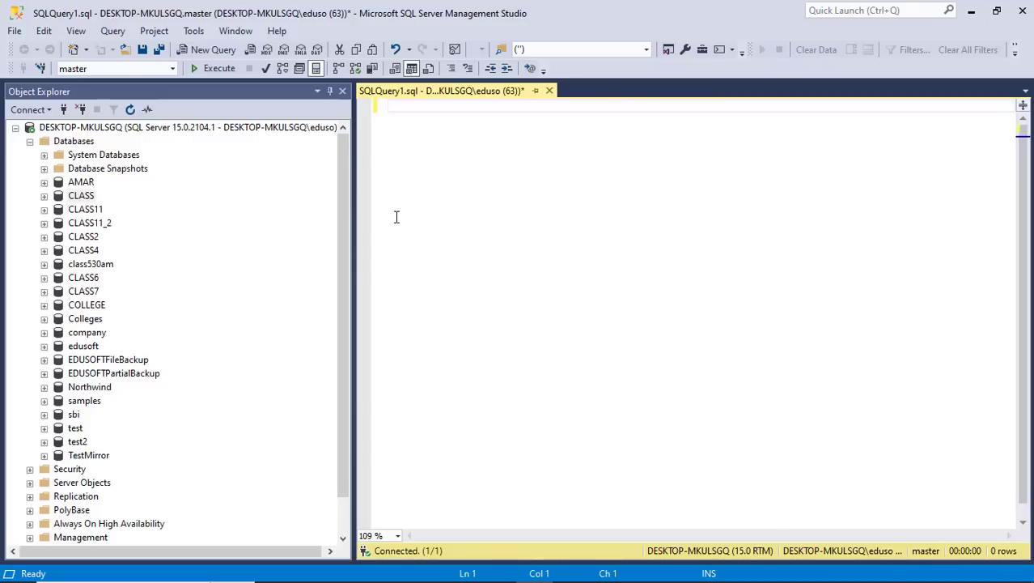
Step: Expand the server's Management folder and select Maintenance Plans in it
{"action": "left_click", "coordinate": [345, 292]}
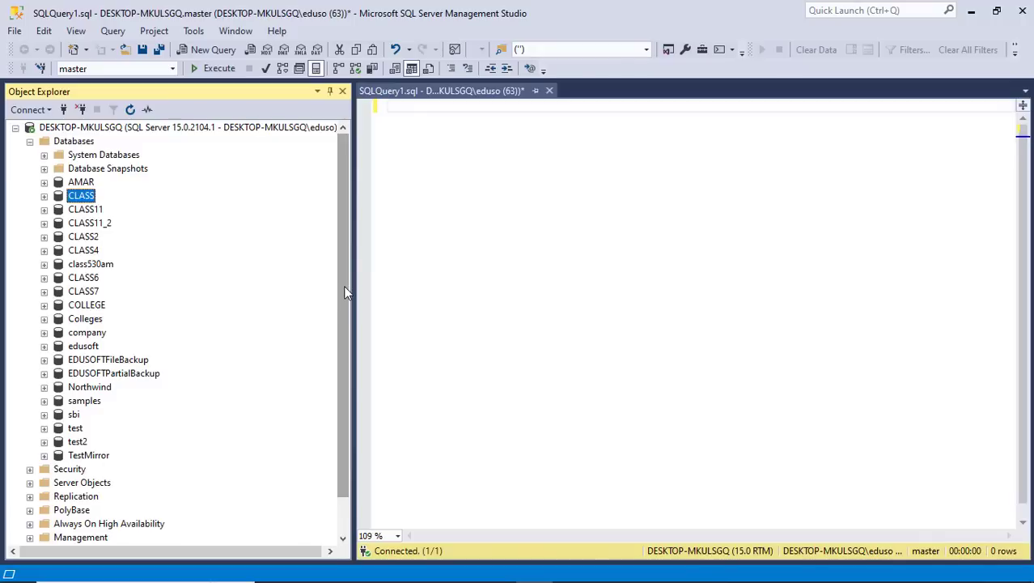
{"action": "left_click_drag", "start_coordinate": [345, 287], "coordinate": [345, 328]}
{"action": "left_click", "coordinate": [345, 328]}
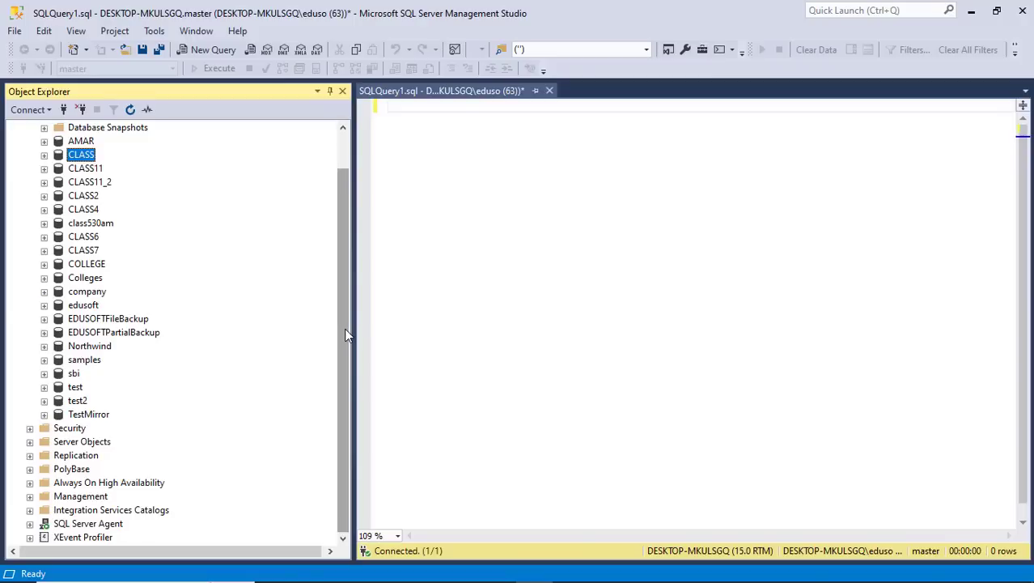
{"action": "left_click", "coordinate": [30, 496]}
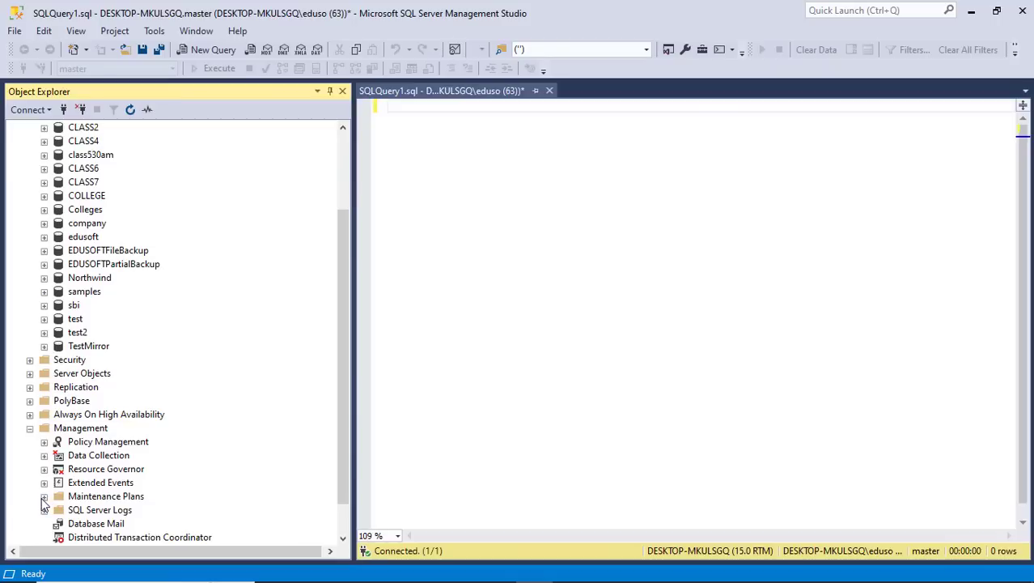
{"action": "left_click", "coordinate": [44, 497]}
{"action": "left_click", "coordinate": [78, 497]}
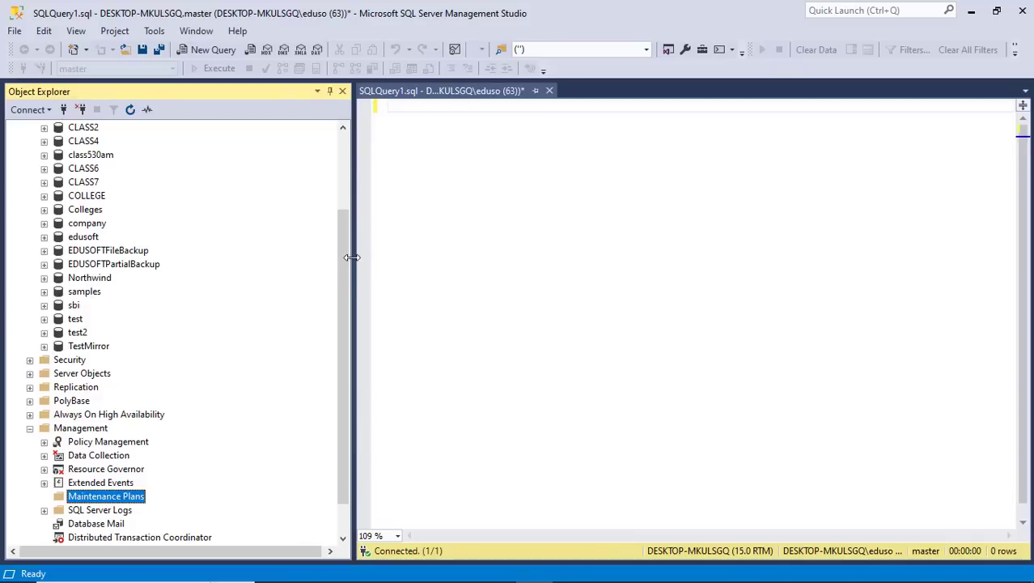
Step: Expand SQL Server Agent in the server tree and stop its service, confirming the request
{"action": "left_click_drag", "start_coordinate": [347, 266], "coordinate": [346, 302]}
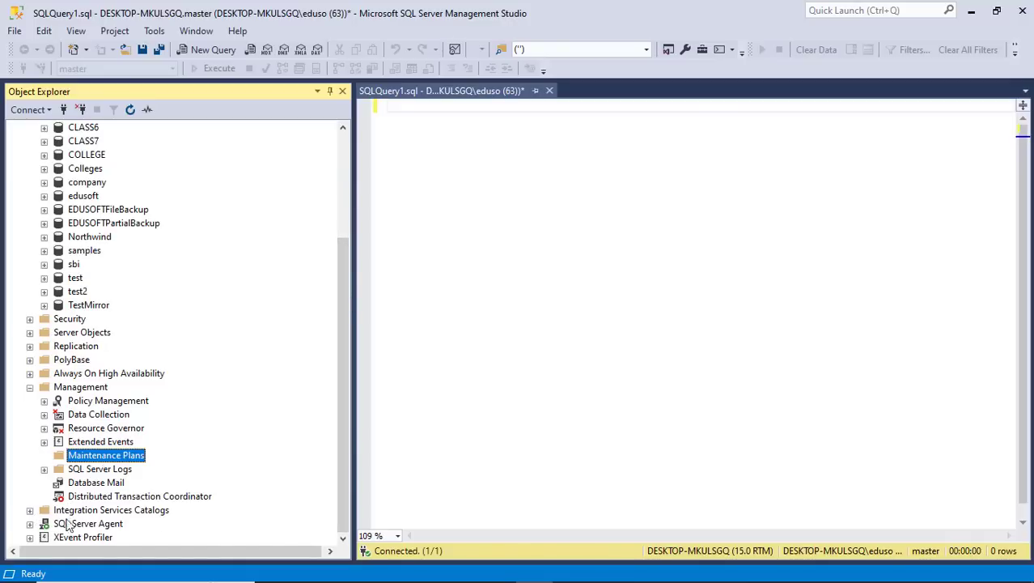
{"action": "left_click", "coordinate": [30, 524]}
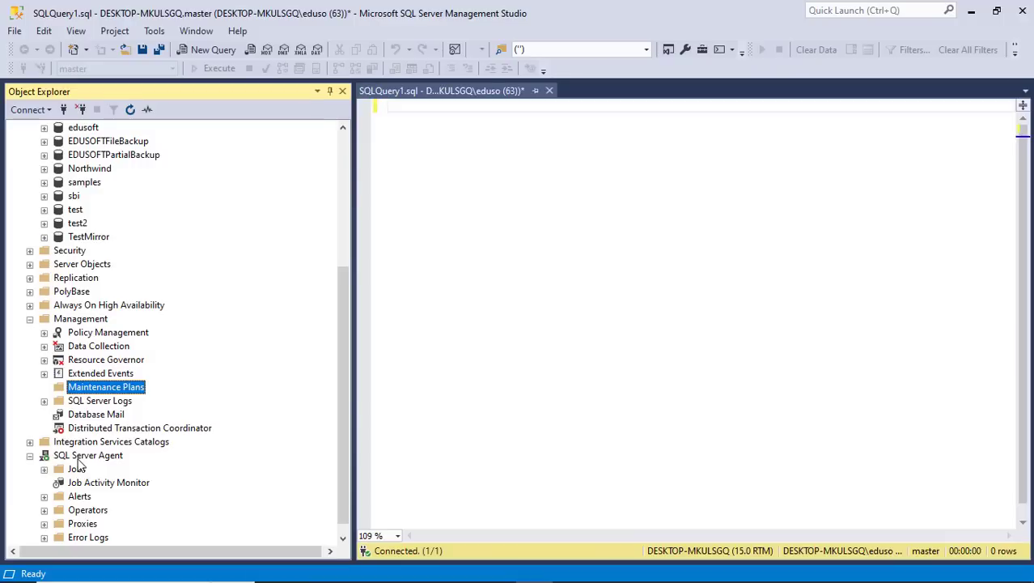
{"action": "left_click", "coordinate": [78, 460]}
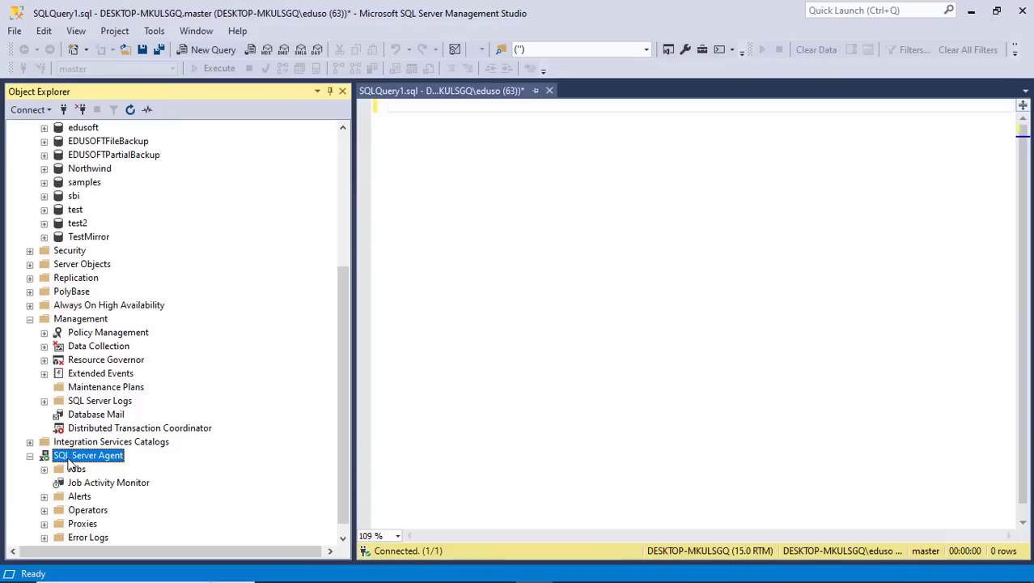
{"action": "right_click", "coordinate": [71, 460]}
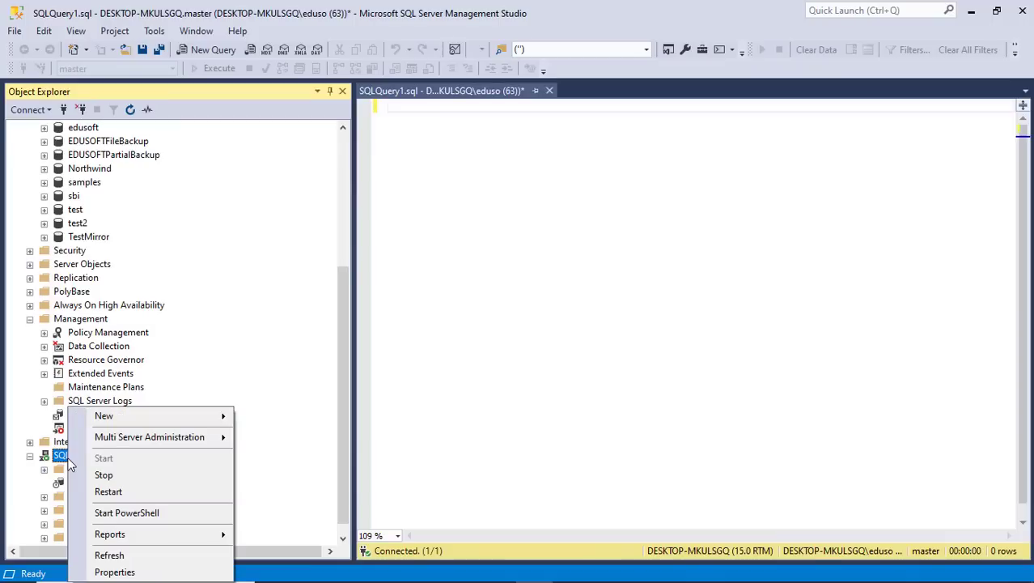
{"action": "left_click", "coordinate": [114, 476]}
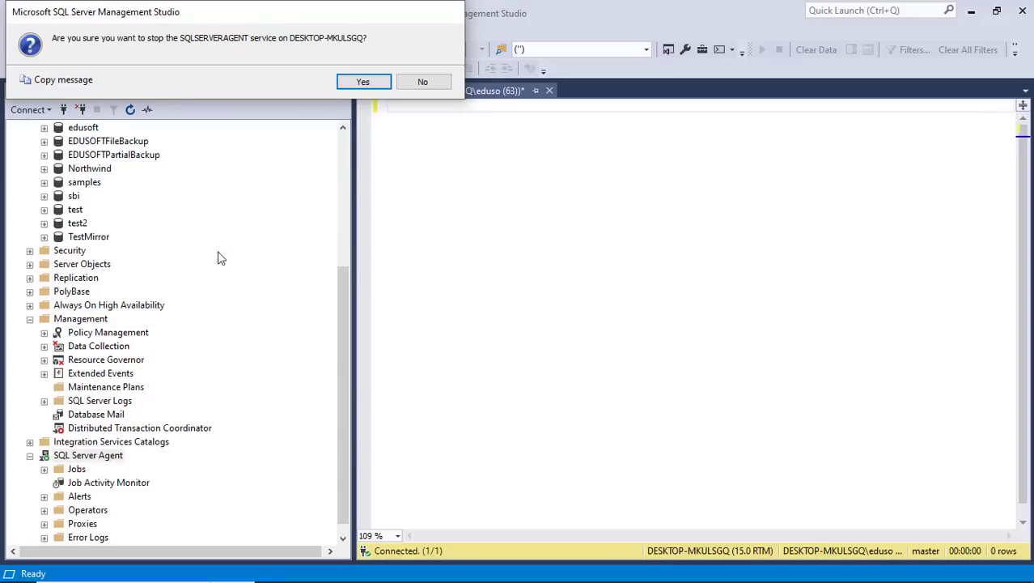
{"action": "left_click", "coordinate": [363, 82]}
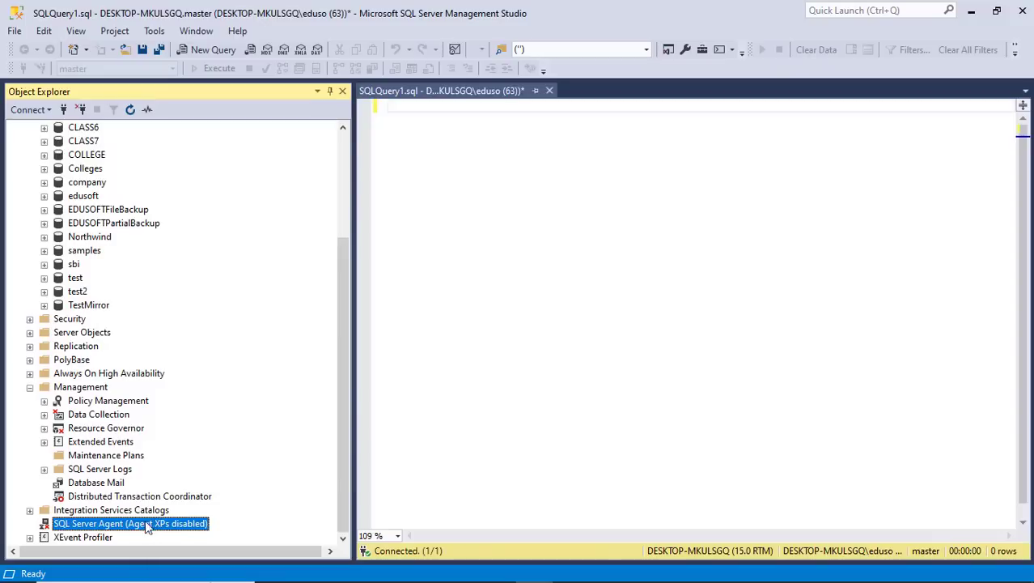
Step: Start the SQL Server Agent service and confirm the request
{"action": "right_click", "coordinate": [118, 527]}
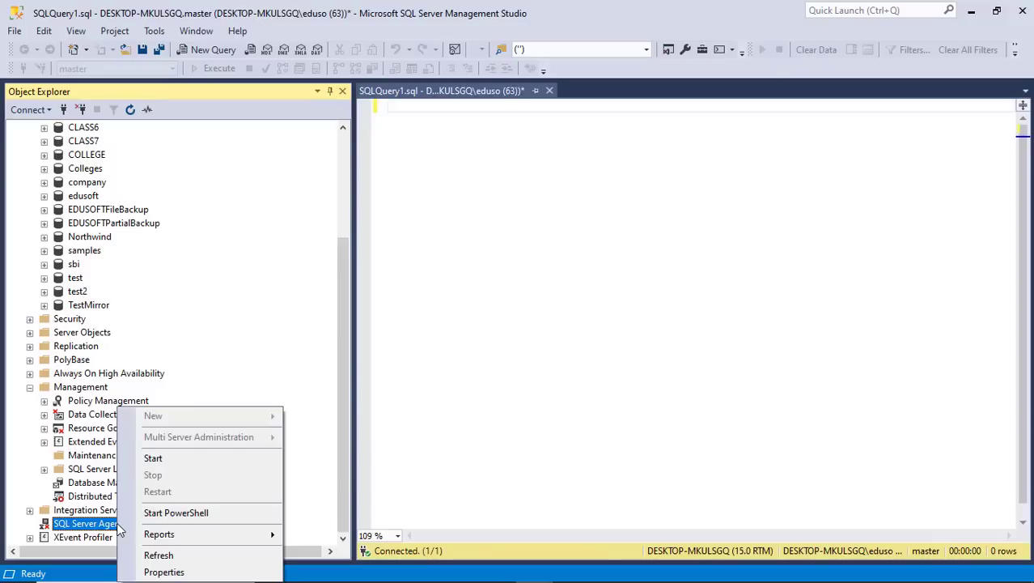
{"action": "left_click", "coordinate": [153, 458]}
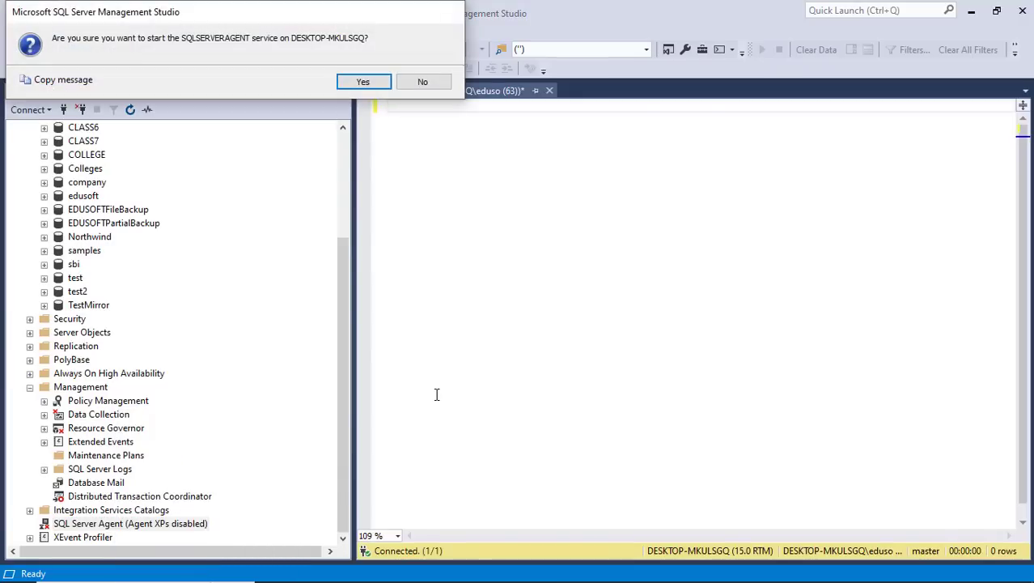
{"action": "left_click", "coordinate": [363, 82]}
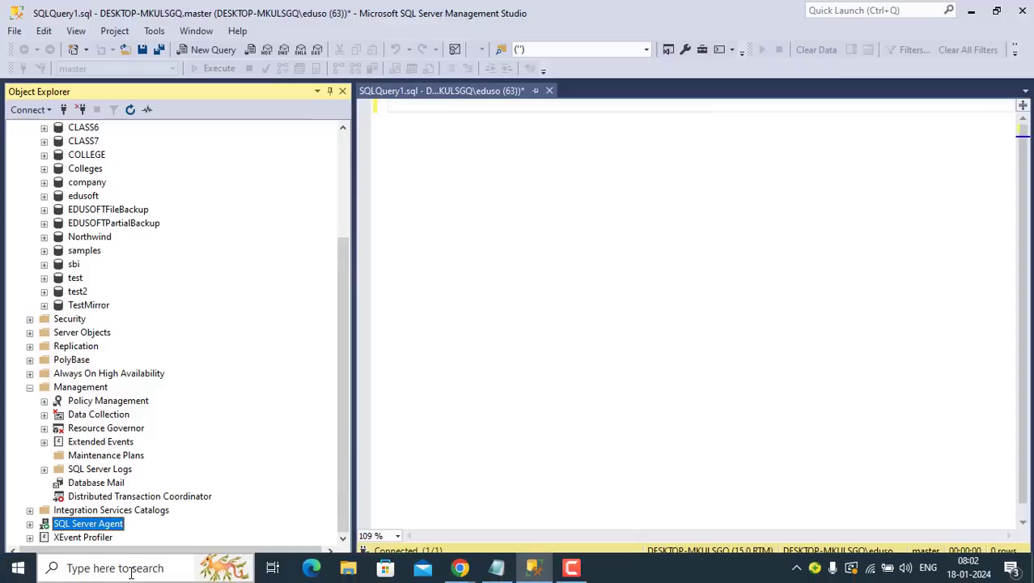
Step: Search Windows for "ser" and open the Services app
{"action": "left_click", "coordinate": [131, 573]}
{"action": "type", "text": "s"}
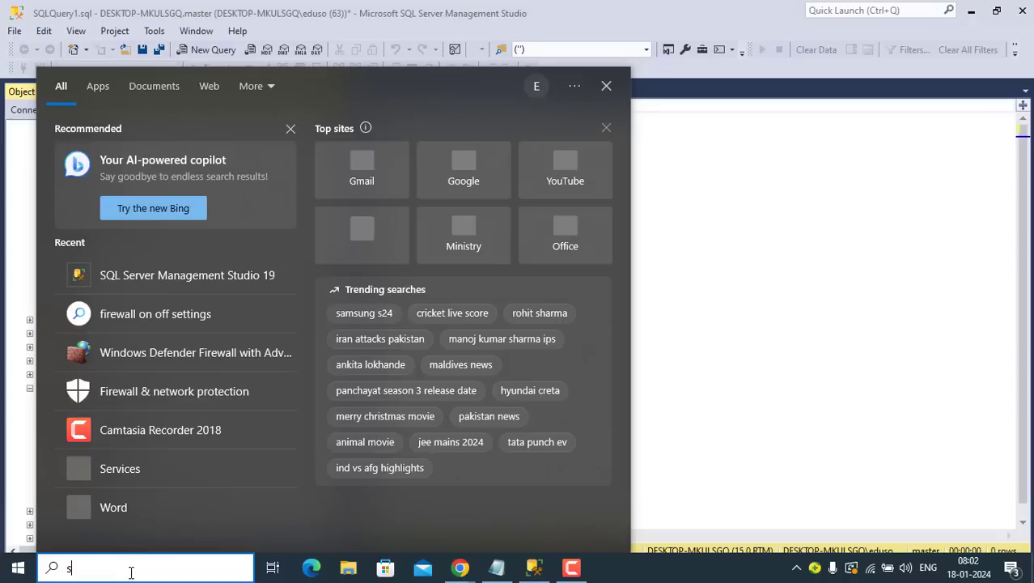
{"action": "type", "text": "et"}
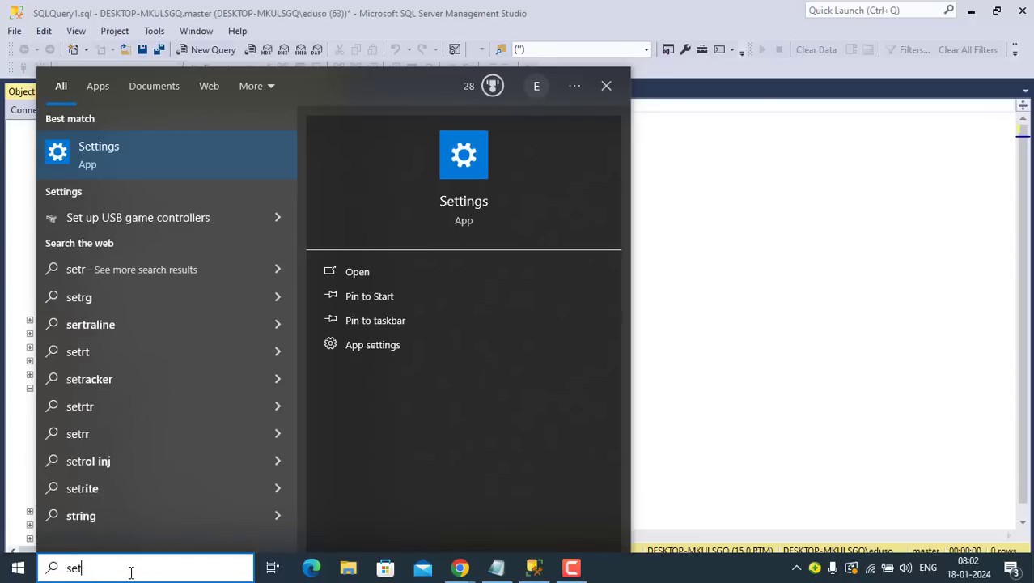
{"action": "type", "text": "r"}
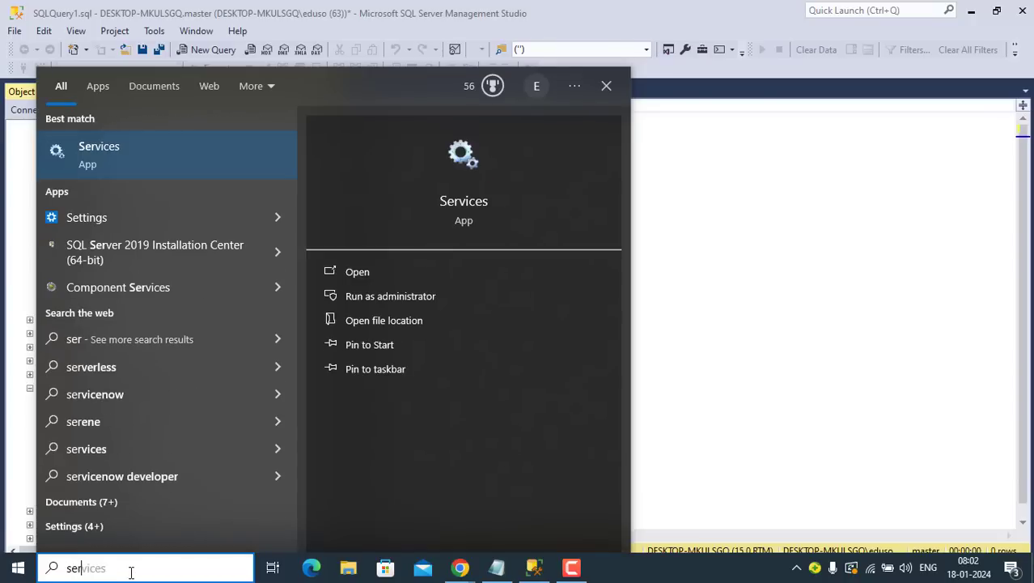
{"action": "left_click", "coordinate": [97, 159]}
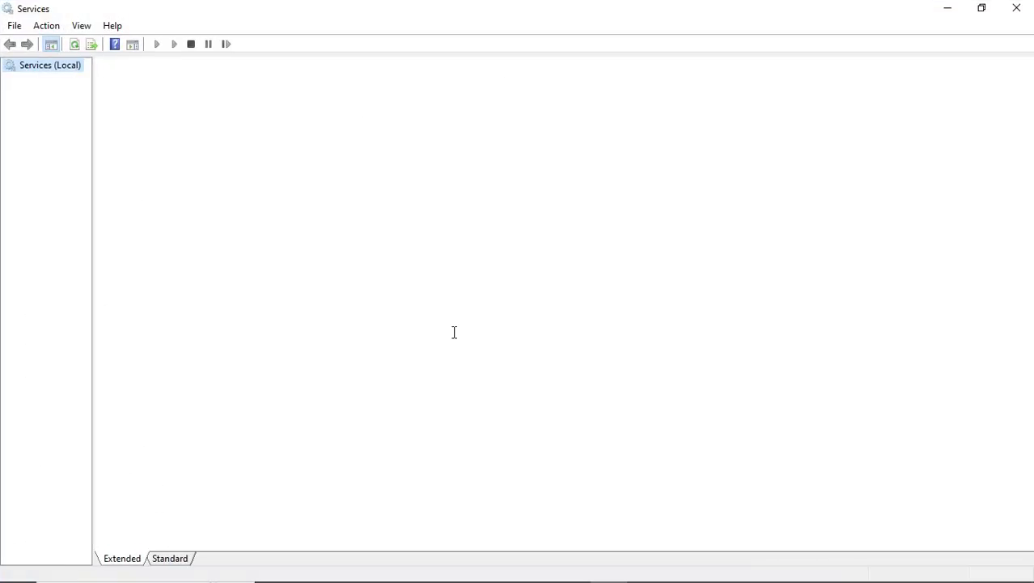
Step: Find the SQL Server services and examine the entries for EDUSOFT_SERVER_2, EDUSOFT_SERVER_3 and MSSQLSERVER
{"action": "left_click", "coordinate": [338, 310]}
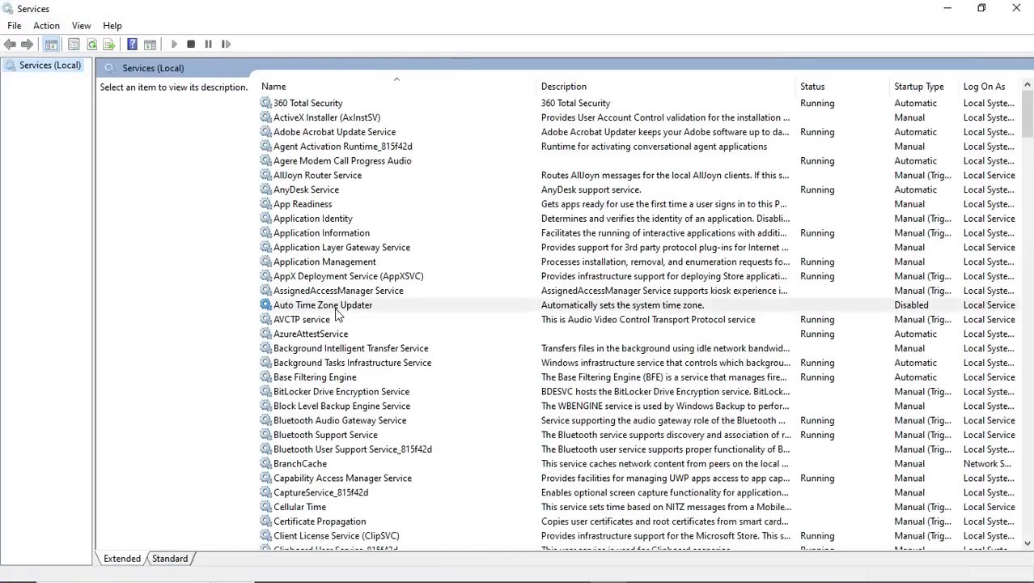
{"action": "key", "text": "s"}
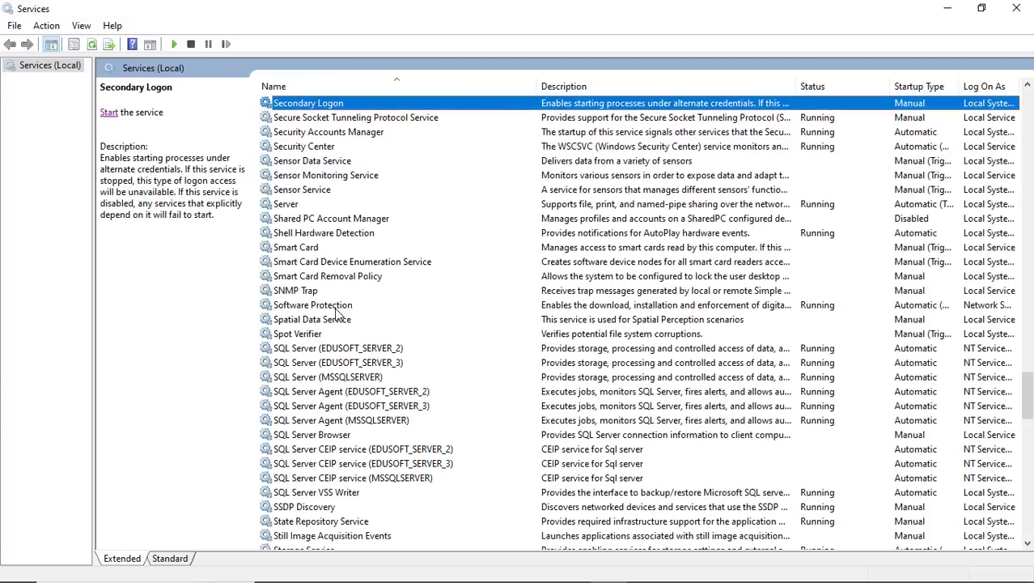
{"action": "left_click", "coordinate": [330, 348]}
{"action": "left_click", "coordinate": [333, 365]}
{"action": "left_click", "coordinate": [342, 377]}
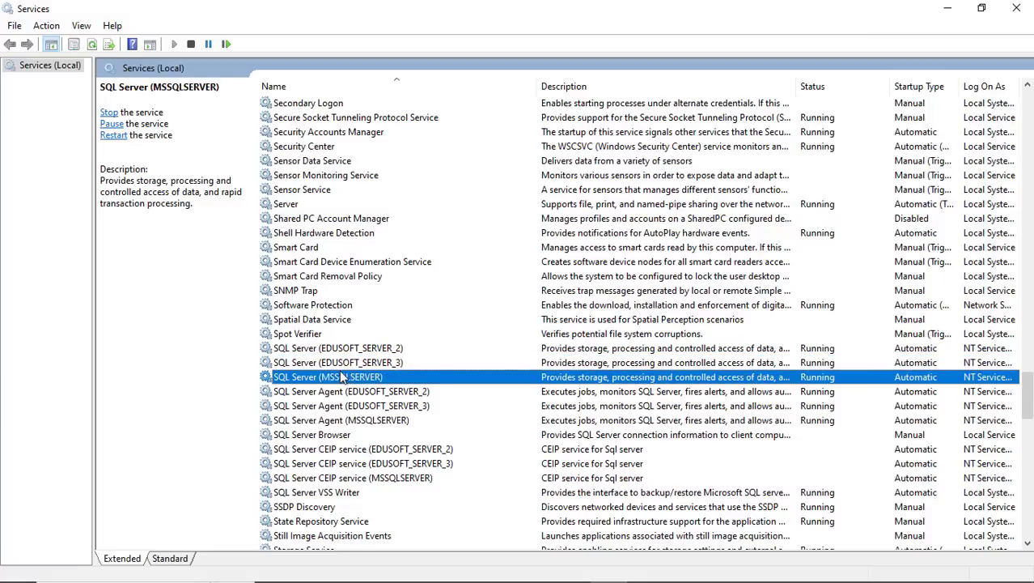
{"action": "left_click", "coordinate": [340, 365]}
{"action": "left_click", "coordinate": [341, 348]}
{"action": "left_click", "coordinate": [347, 364]}
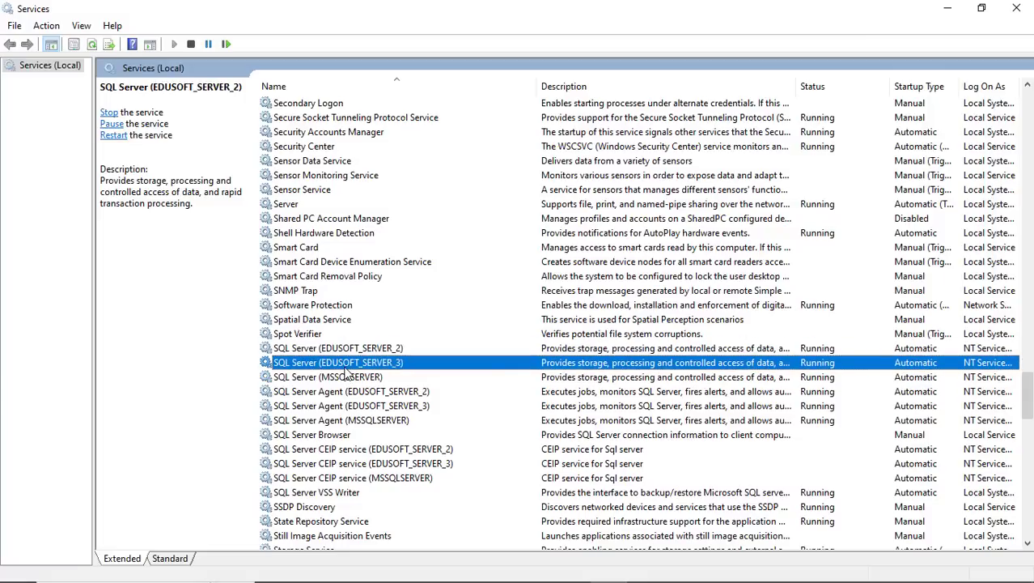
{"action": "left_click", "coordinate": [348, 374]}
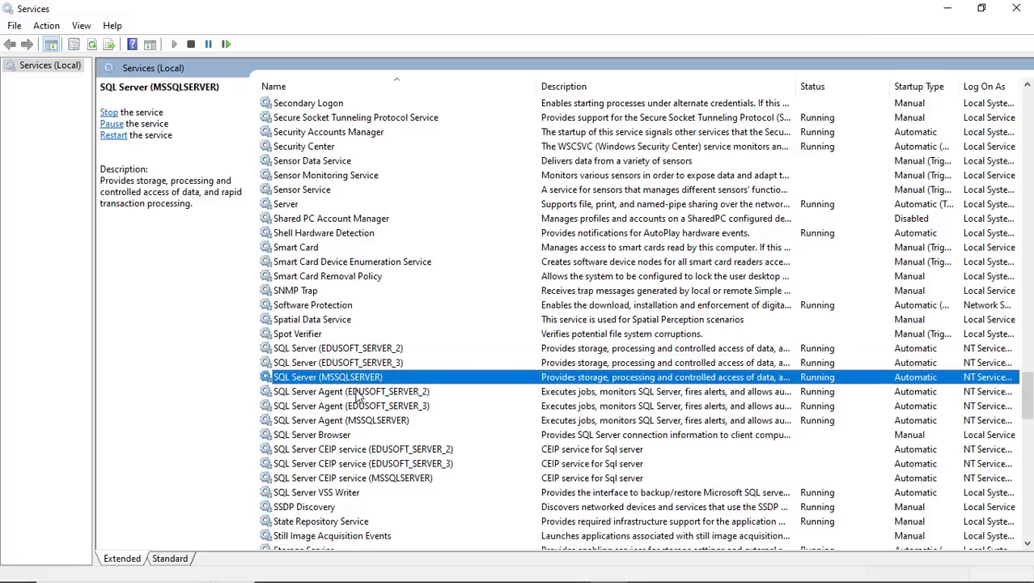
Step: Examine the SQL Server Agent services of all three instances and compare the MSSQLSERVER agent with its SQL Server service
{"action": "left_click", "coordinate": [357, 392]}
{"action": "left_click", "coordinate": [359, 405]}
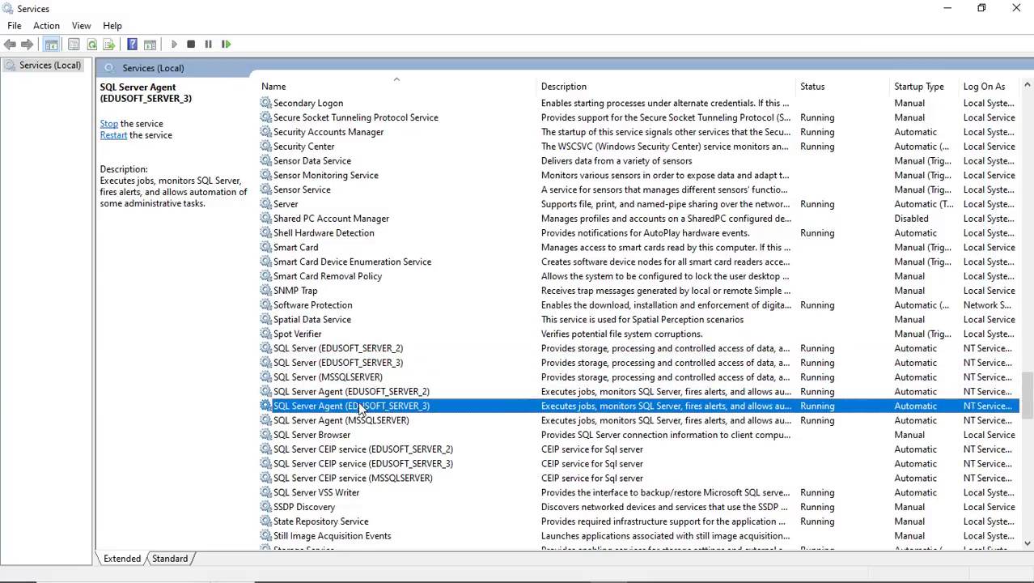
{"action": "left_click", "coordinate": [364, 422]}
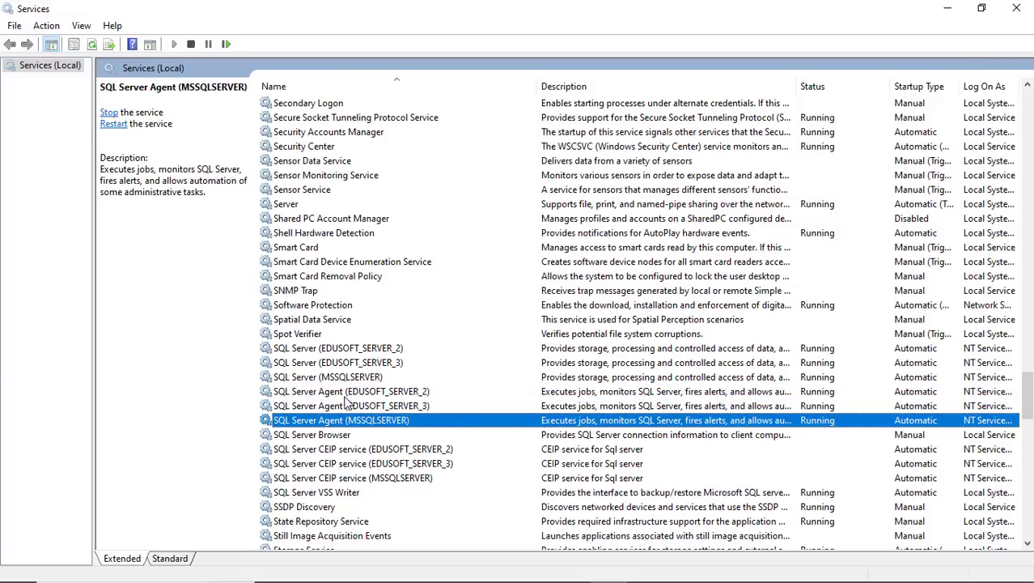
{"action": "left_click", "coordinate": [351, 407]}
{"action": "left_click", "coordinate": [353, 393]}
{"action": "left_click", "coordinate": [358, 379]}
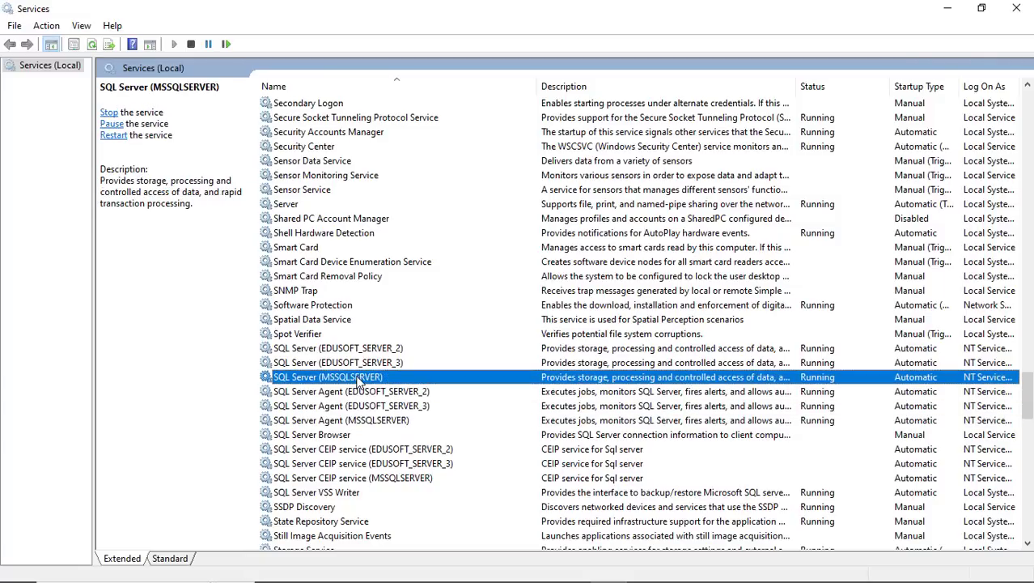
{"action": "left_click", "coordinate": [366, 421]}
{"action": "left_click", "coordinate": [364, 380]}
{"action": "left_click", "coordinate": [373, 425]}
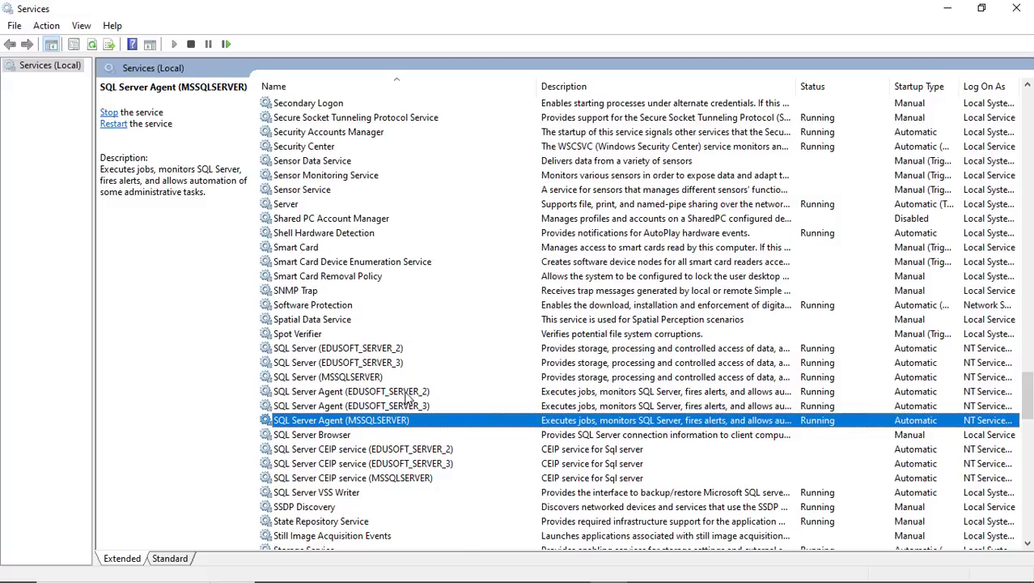
{"action": "left_click", "coordinate": [374, 380]}
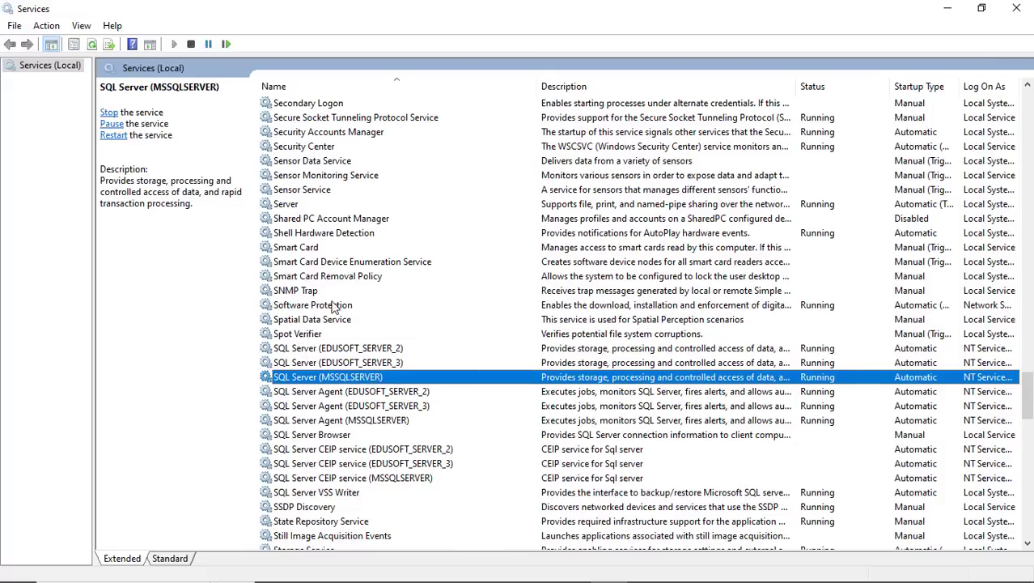
{"action": "left_click", "coordinate": [345, 421]}
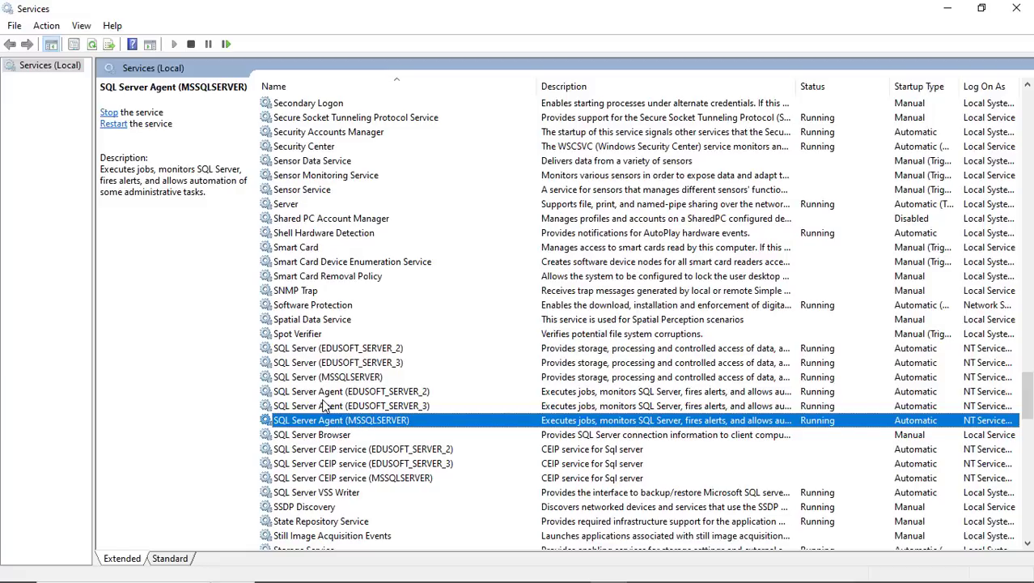
Step: Close the Services window and examine the Jobs and Alerts under SQL Server Agent, collapsing both folders when done
{"action": "left_click", "coordinate": [1017, 8]}
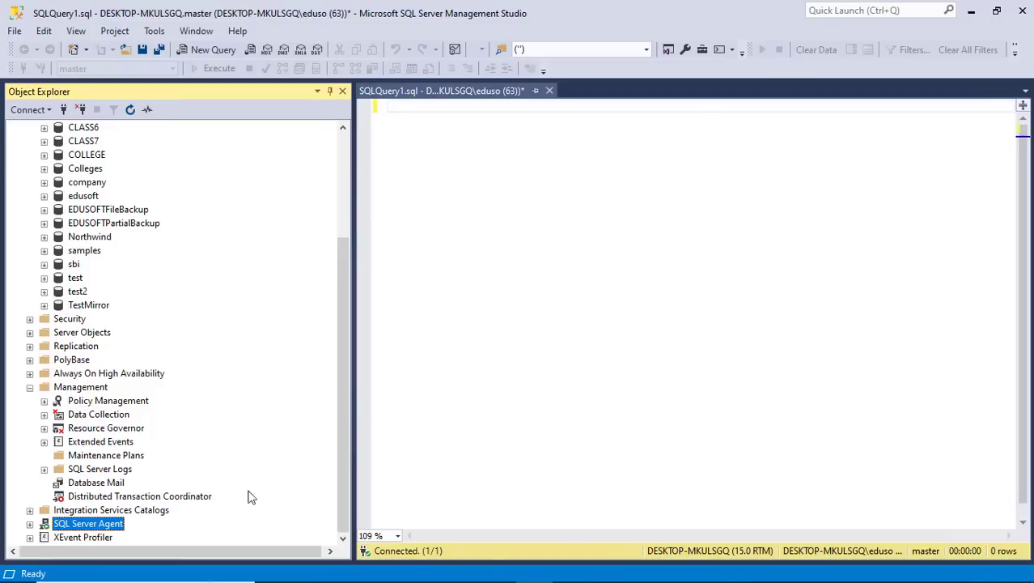
{"action": "left_click", "coordinate": [30, 524]}
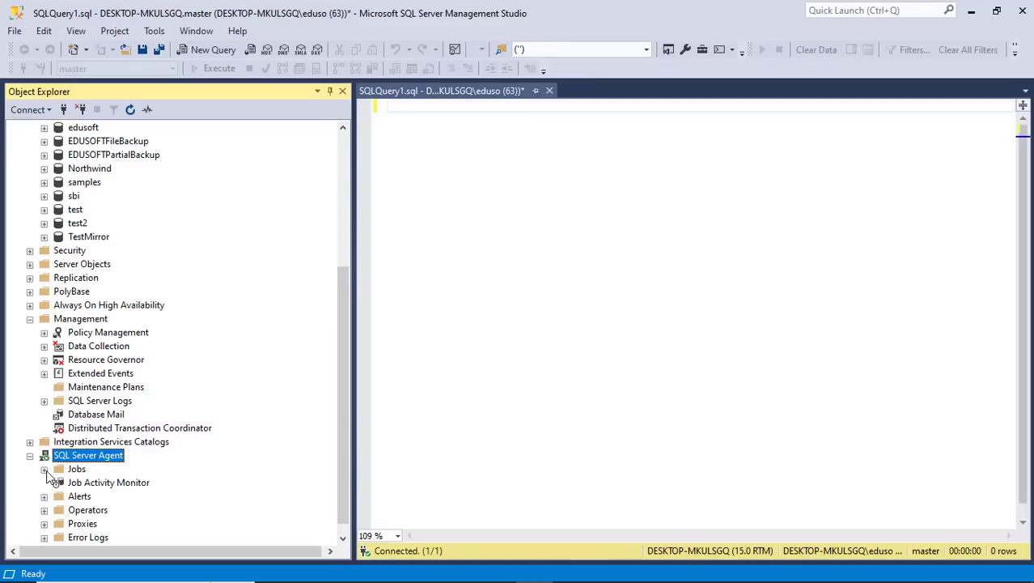
{"action": "left_click", "coordinate": [44, 469]}
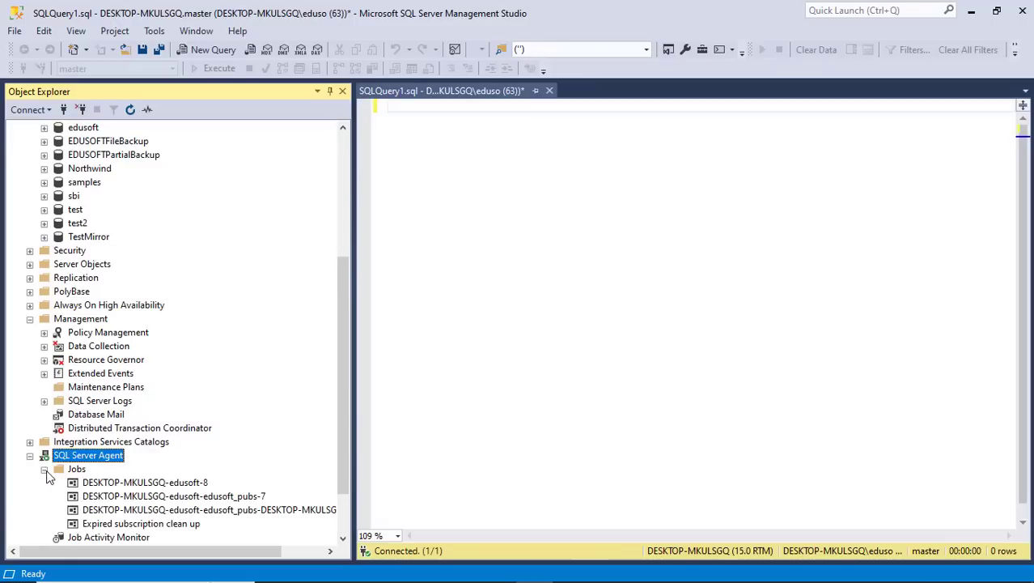
{"action": "left_click", "coordinate": [45, 469]}
{"action": "left_click", "coordinate": [45, 469]}
{"action": "scroll", "coordinate": [47, 476], "scroll_direction": "down", "scroll_amount": 2}
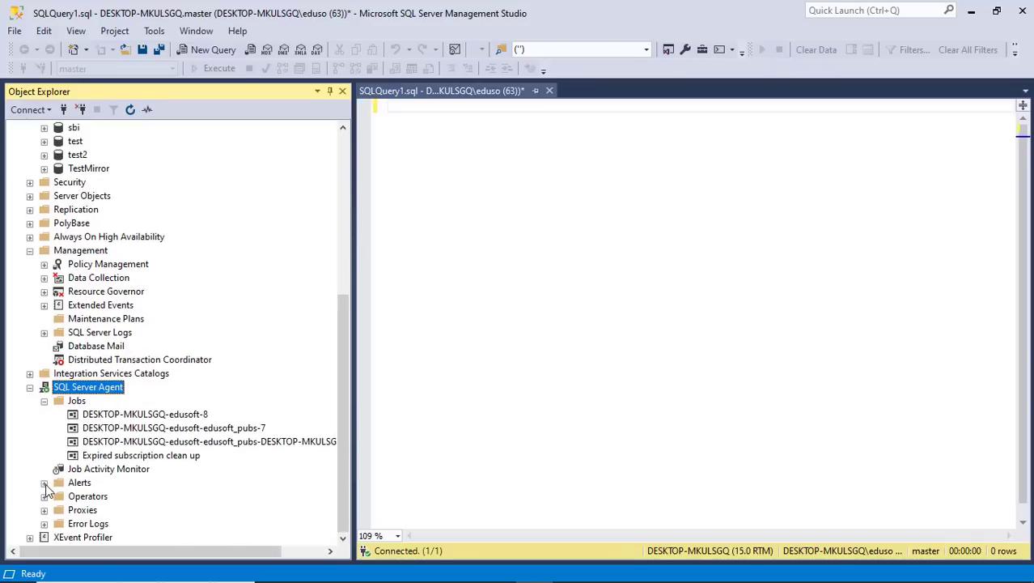
{"action": "left_click", "coordinate": [45, 483]}
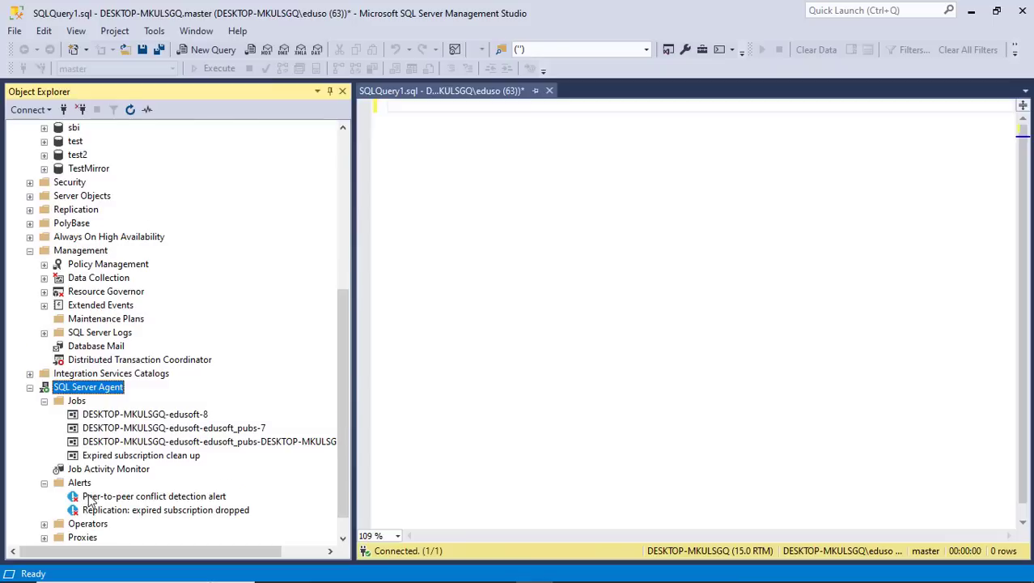
{"action": "scroll", "coordinate": [89, 500], "scroll_direction": "down", "scroll_amount": 1}
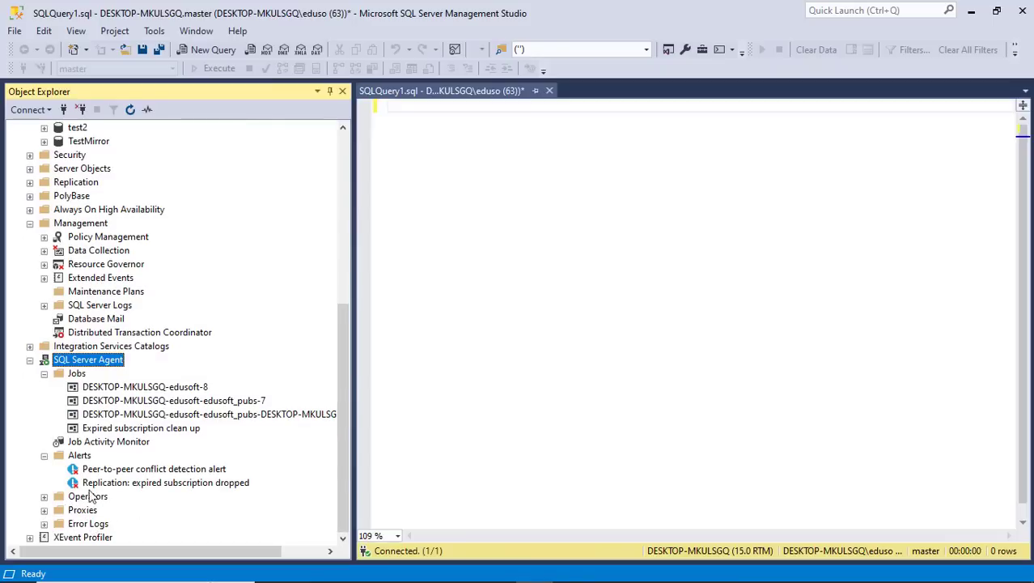
{"action": "left_click", "coordinate": [45, 458]}
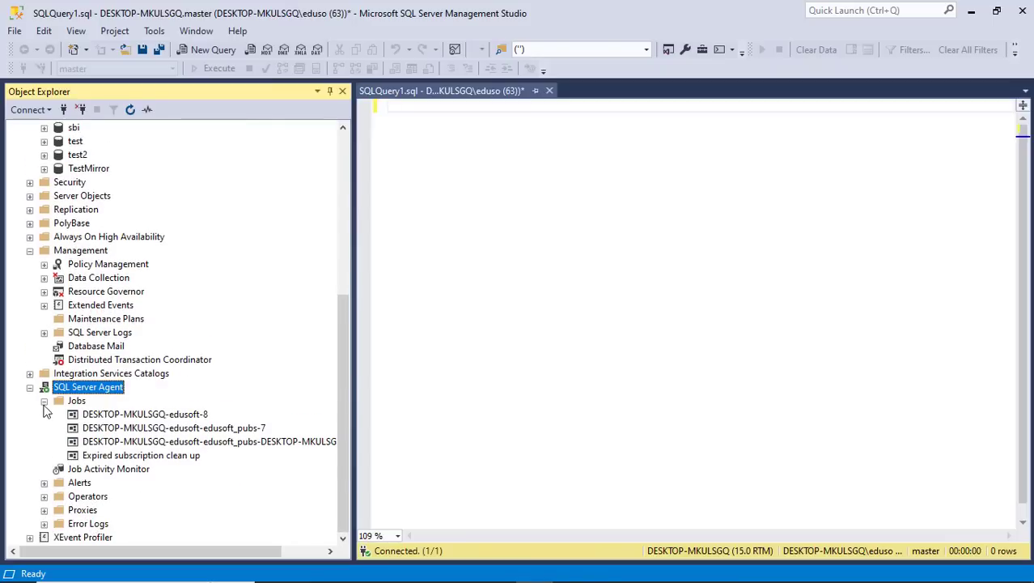
{"action": "left_click", "coordinate": [45, 403]}
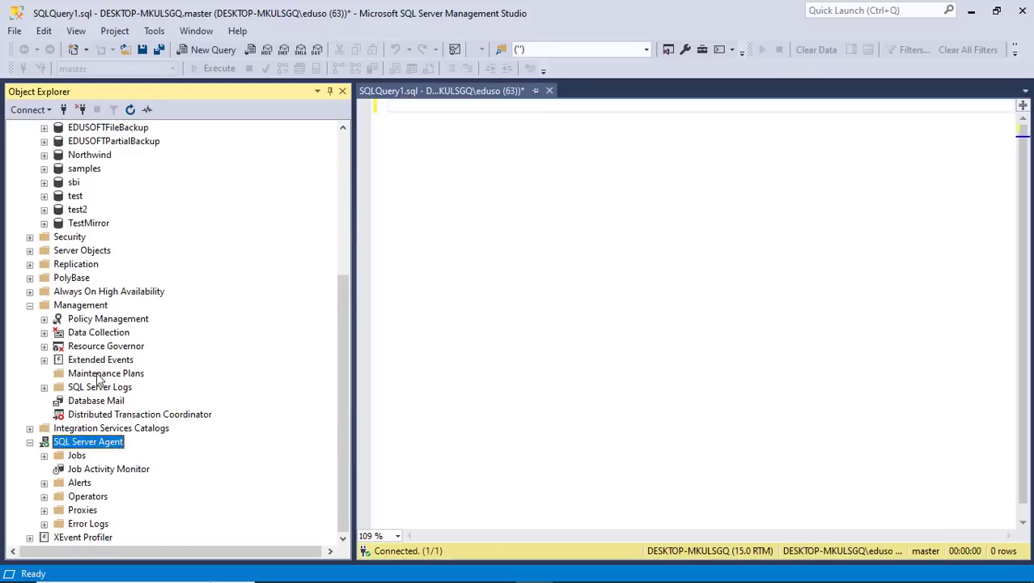
Step: Create a new maintenance plan named Maintain_Full_backups under Management's Maintenance Plans
{"action": "left_click", "coordinate": [87, 307]}
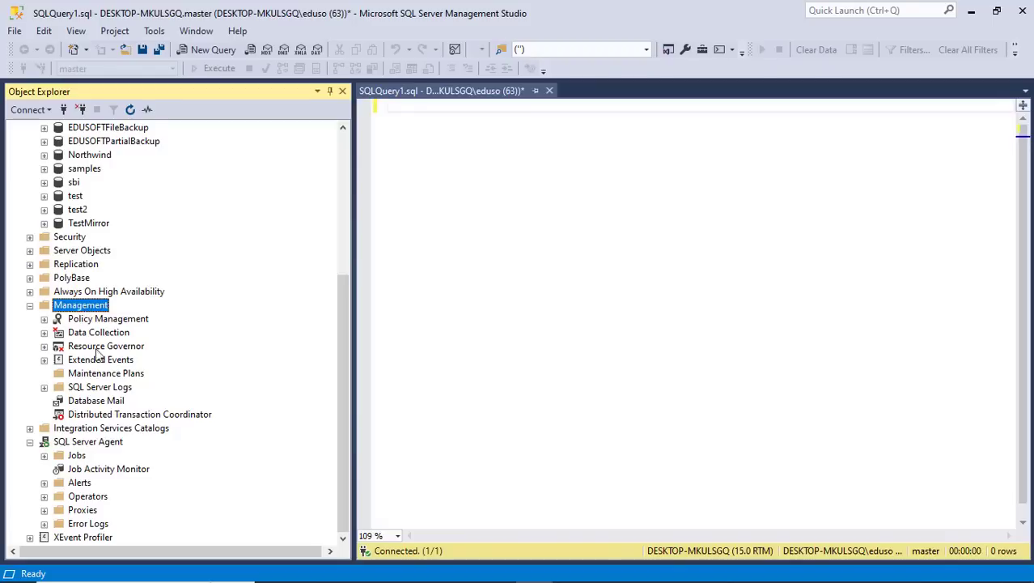
{"action": "left_click", "coordinate": [107, 377]}
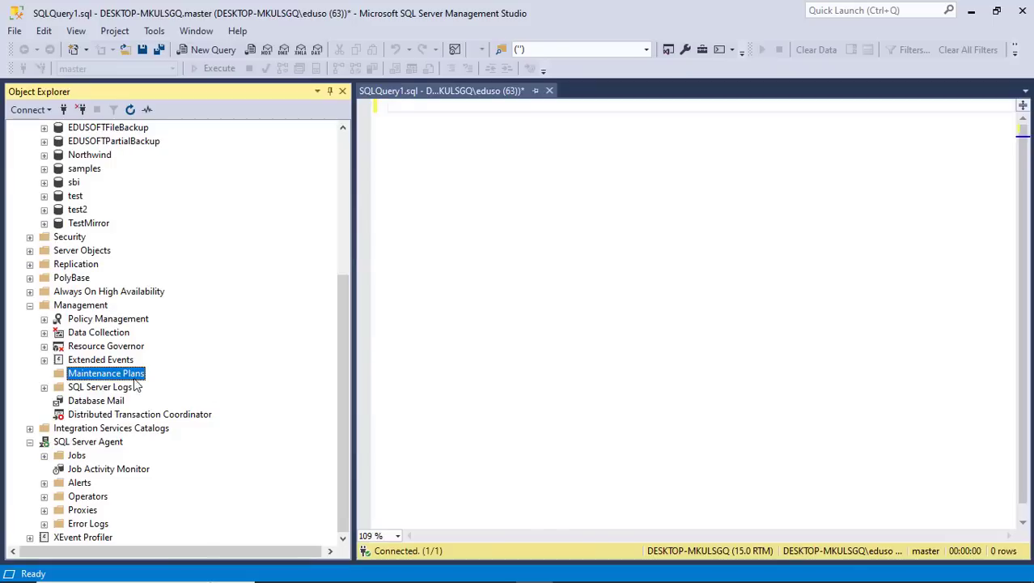
{"action": "right_click", "coordinate": [71, 378]}
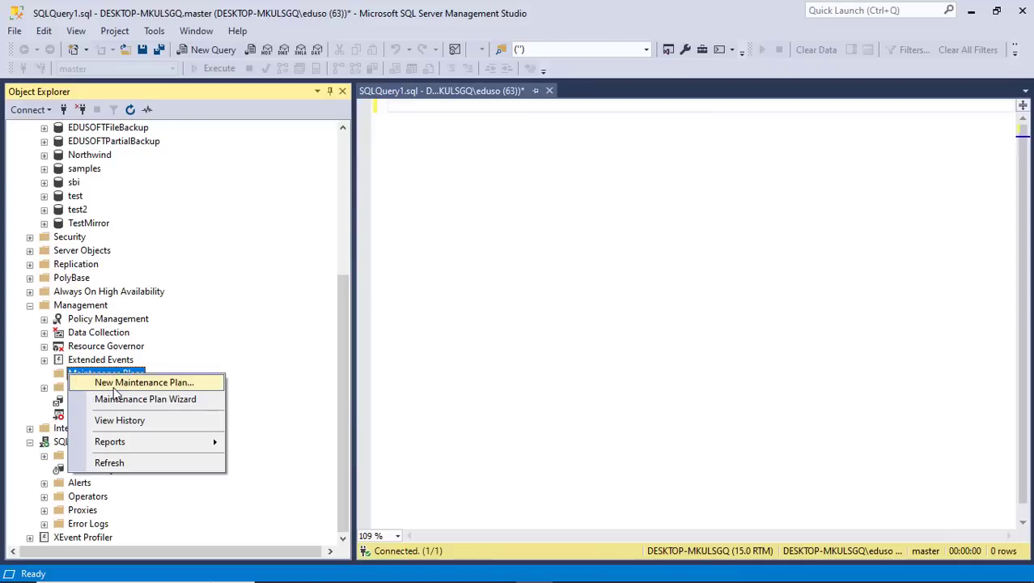
{"action": "left_click", "coordinate": [185, 389]}
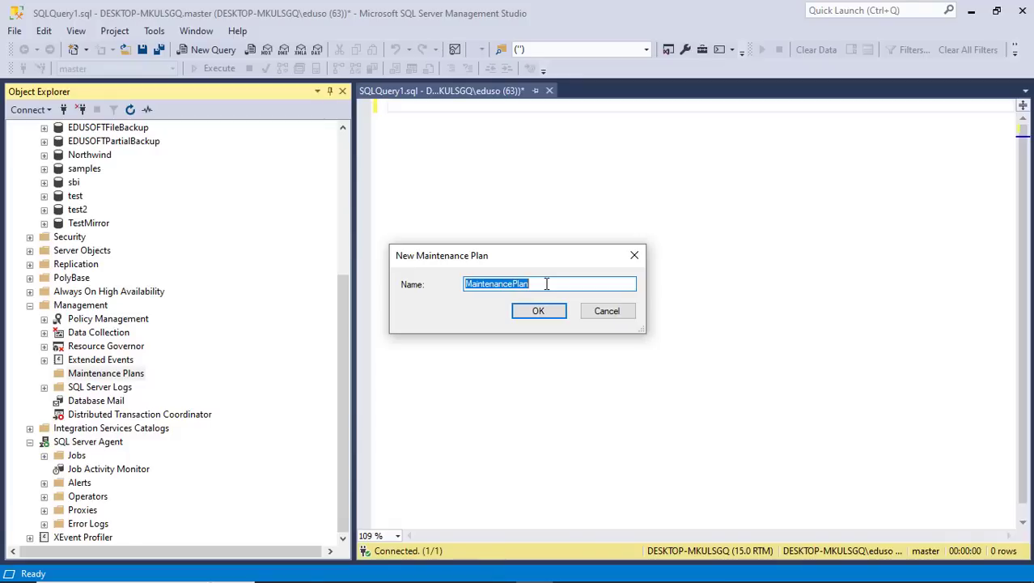
{"action": "type", "text": "ma"}
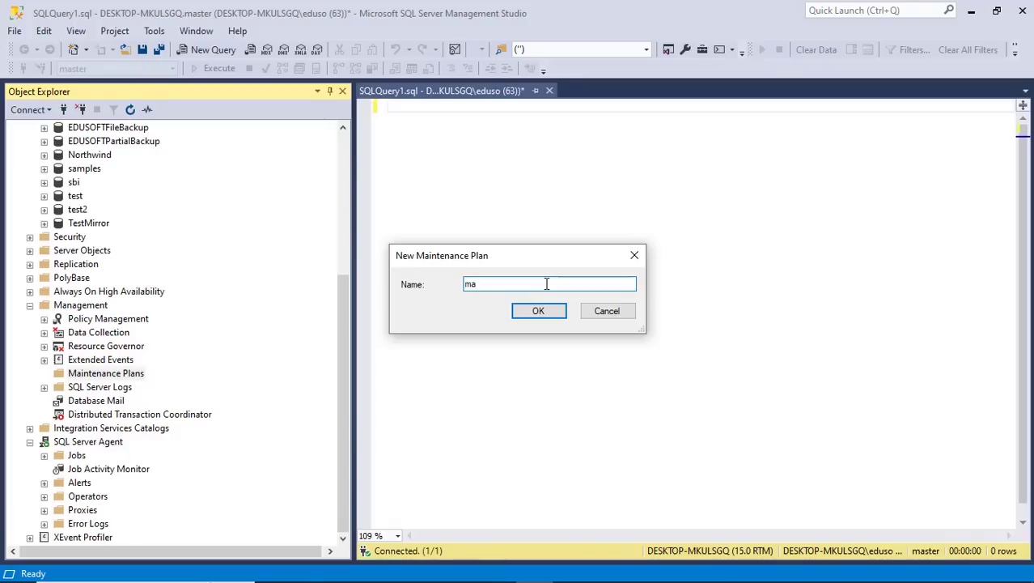
{"action": "key", "text": "BackSpace"}
{"action": "key", "text": "BackSpace"}
{"action": "type", "text": "Maintain_Full_backups"}
{"action": "left_click", "coordinate": [540, 311]}
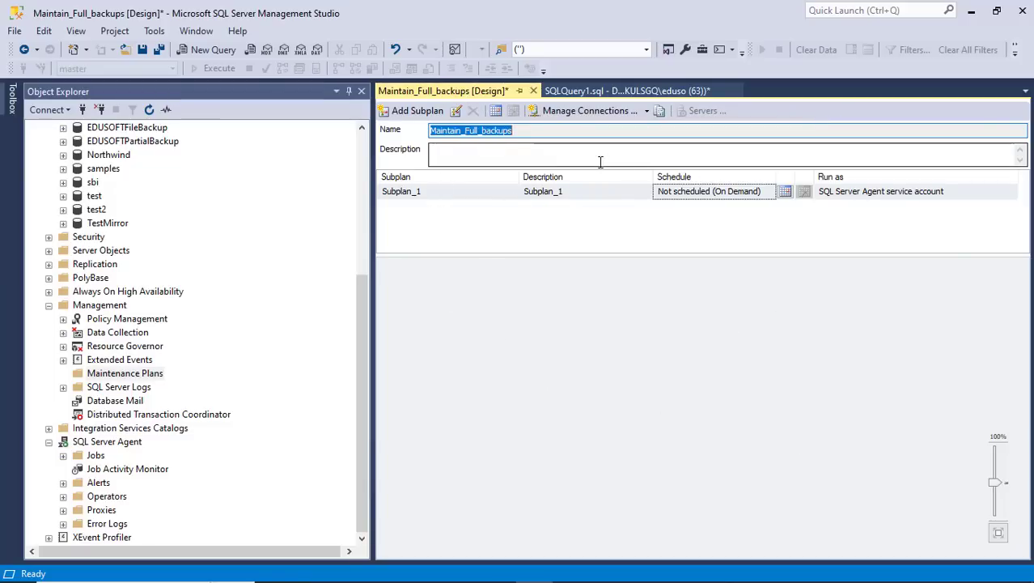
Step: Open the Toolbox of maintenance plan tasks and close it again
{"action": "left_click", "coordinate": [534, 151]}
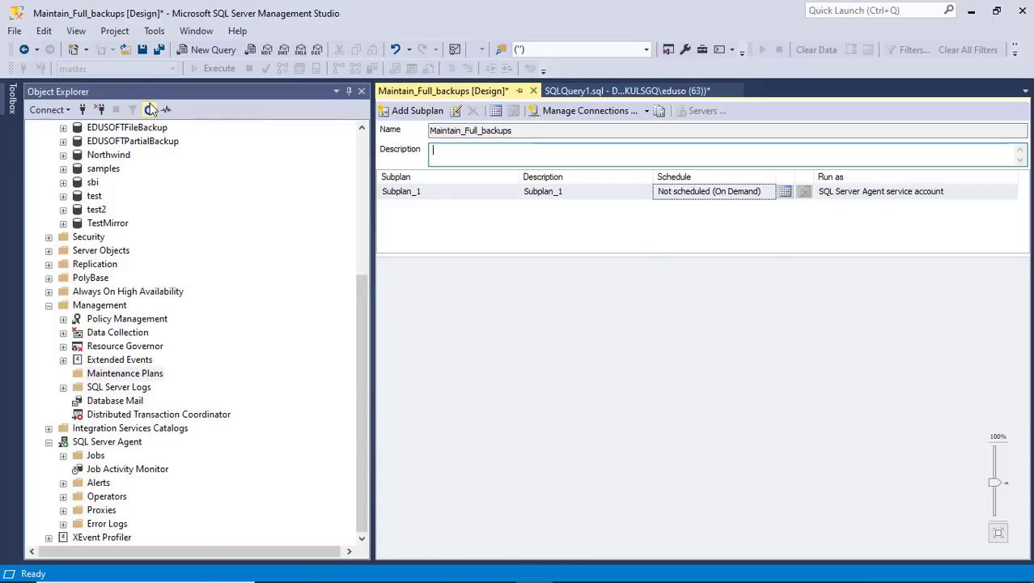
{"action": "left_click", "coordinate": [12, 112]}
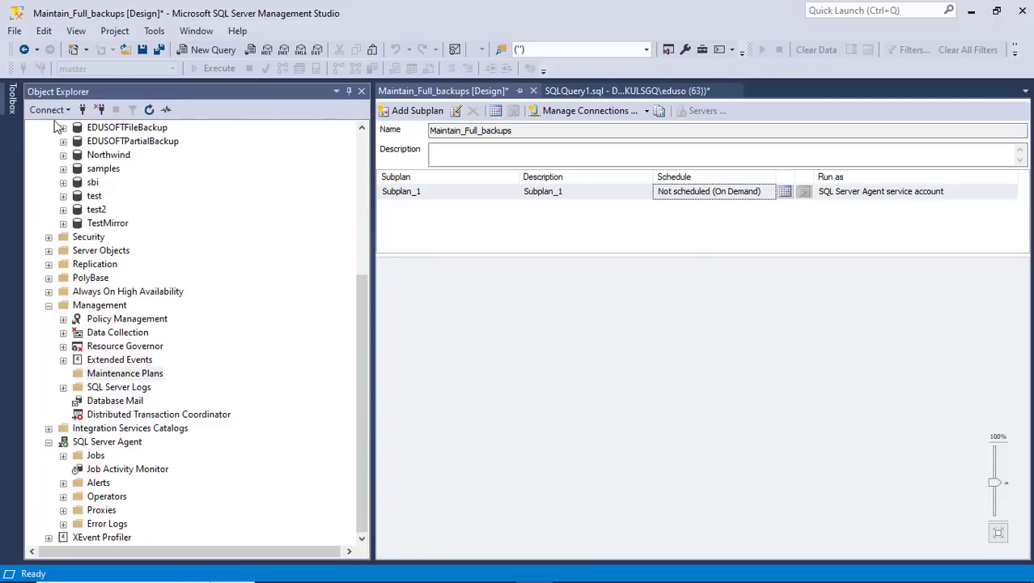
{"action": "left_click", "coordinate": [12, 100]}
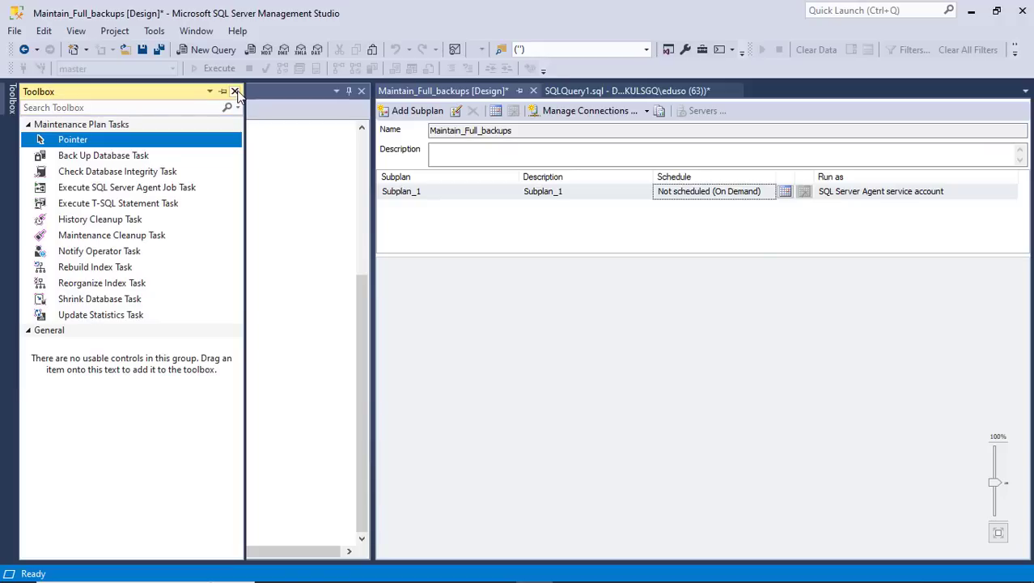
{"action": "left_click", "coordinate": [235, 92]}
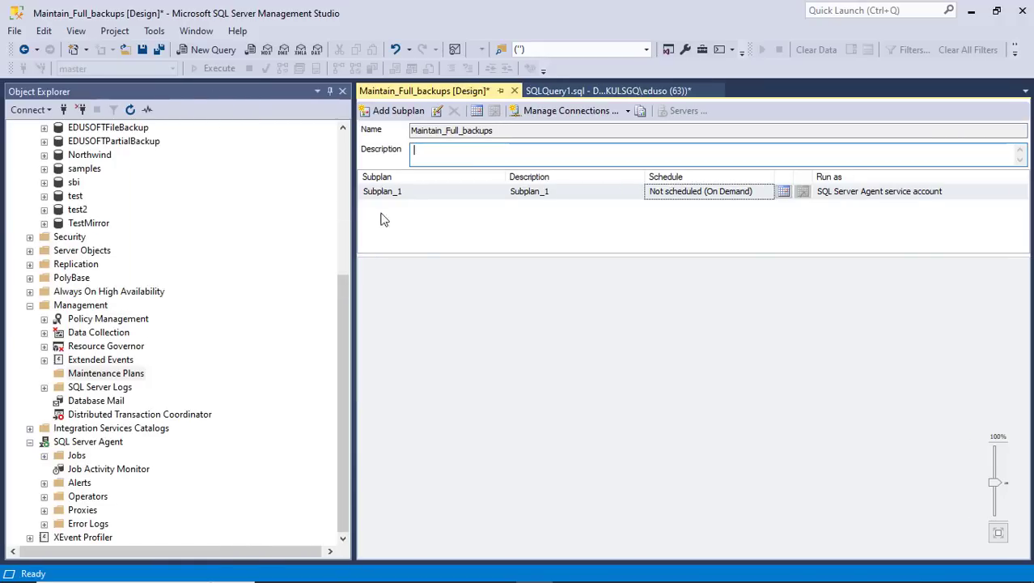
Step: Show the Toolbox and add a Back Up Database Task near the upper part of the plan's design surface
{"action": "left_click", "coordinate": [430, 281]}
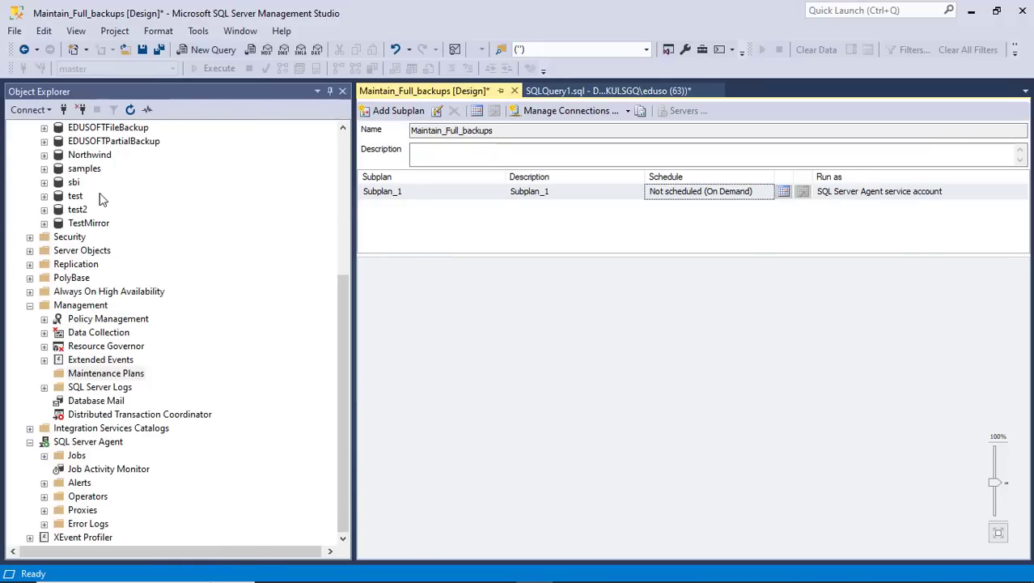
{"action": "left_click", "coordinate": [77, 30]}
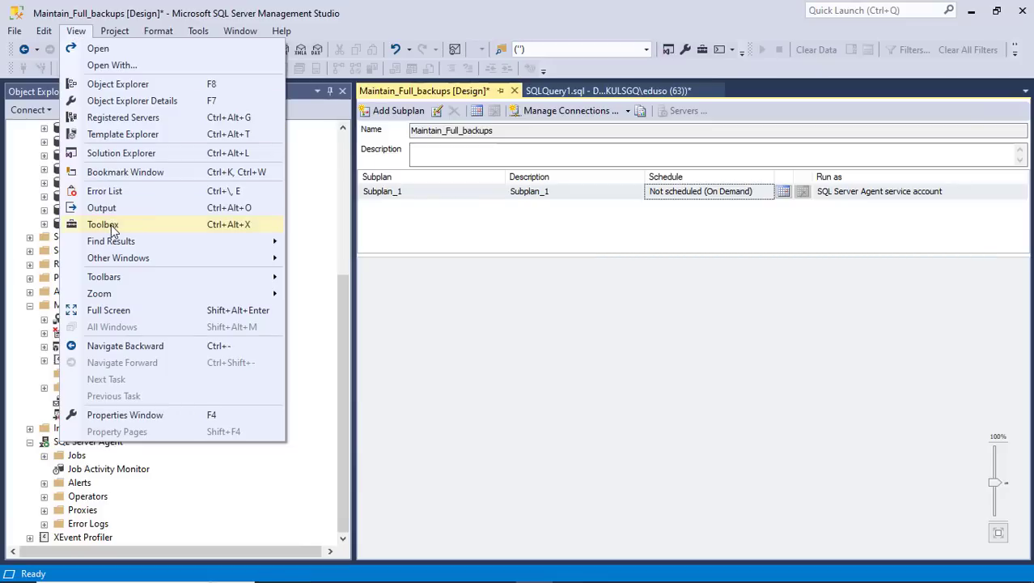
{"action": "left_click", "coordinate": [112, 226]}
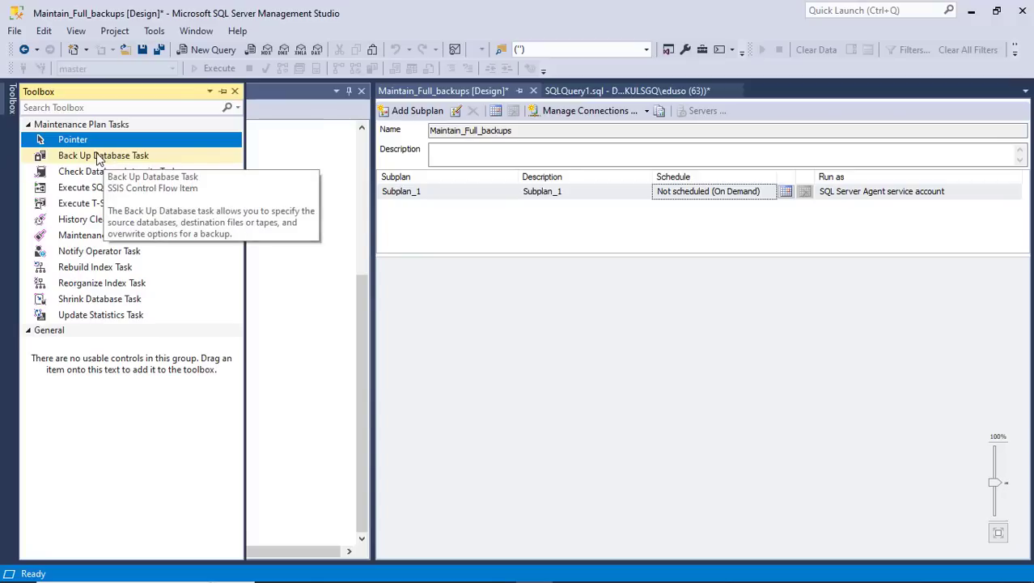
{"action": "left_click_drag", "start_coordinate": [97, 156], "coordinate": [576, 328]}
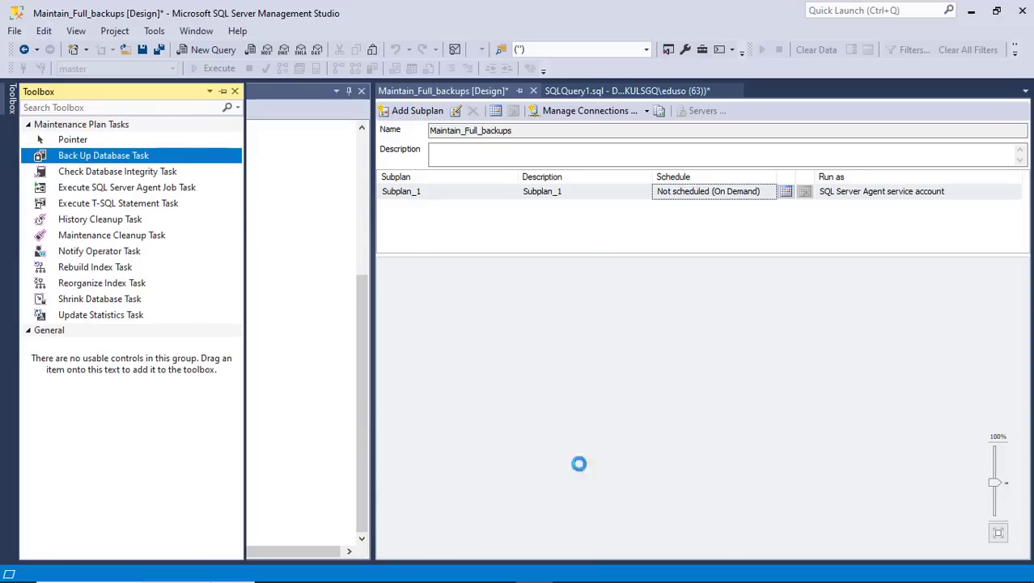
{"action": "left_click", "coordinate": [579, 315]}
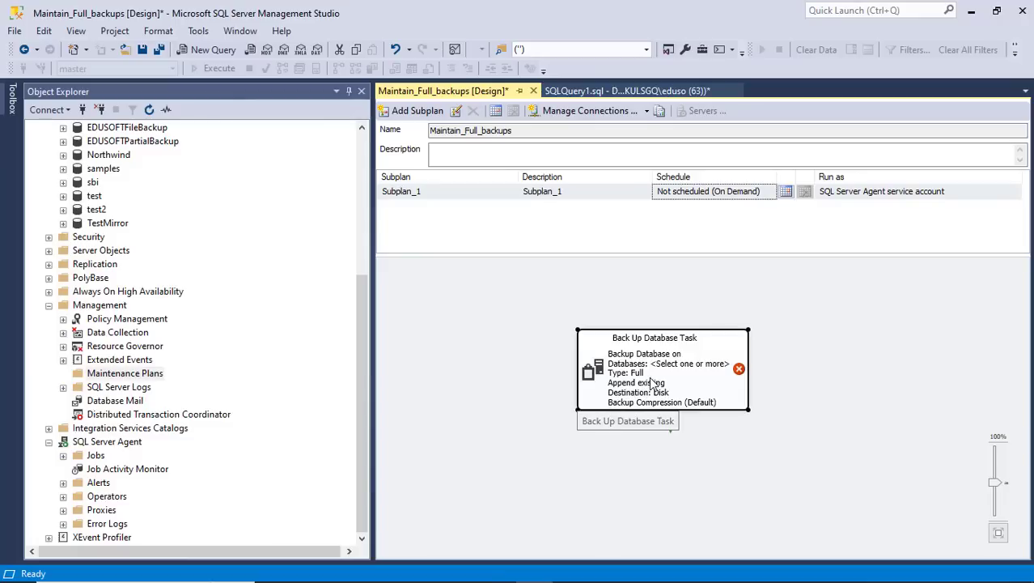
{"action": "left_click_drag", "start_coordinate": [652, 383], "coordinate": [555, 328]}
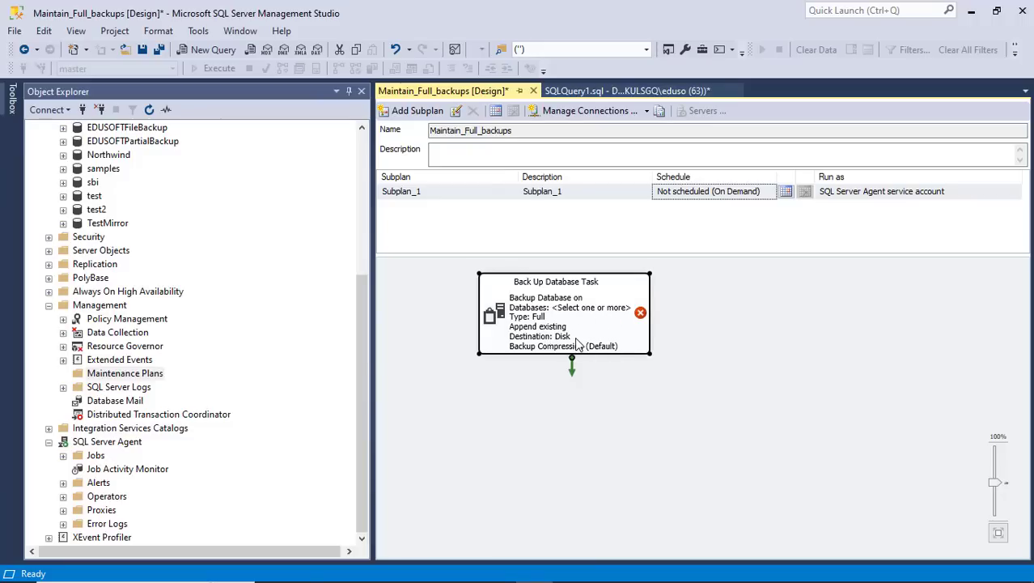
Step: Examine the error marker on the Back Up Database Task
{"action": "mouse_move", "coordinate": [580, 345]}
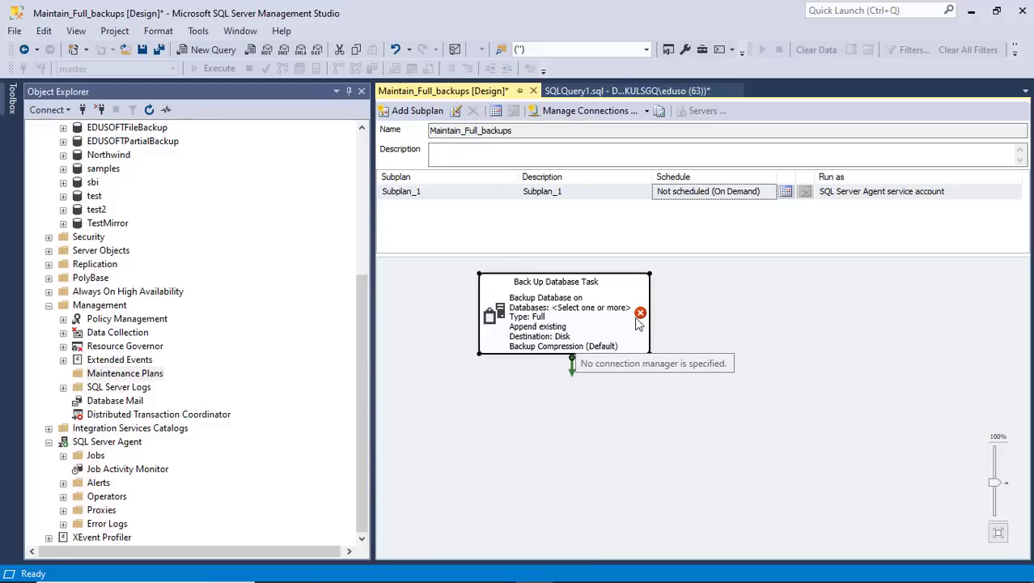
{"action": "left_click", "coordinate": [679, 328]}
{"action": "left_click", "coordinate": [625, 327]}
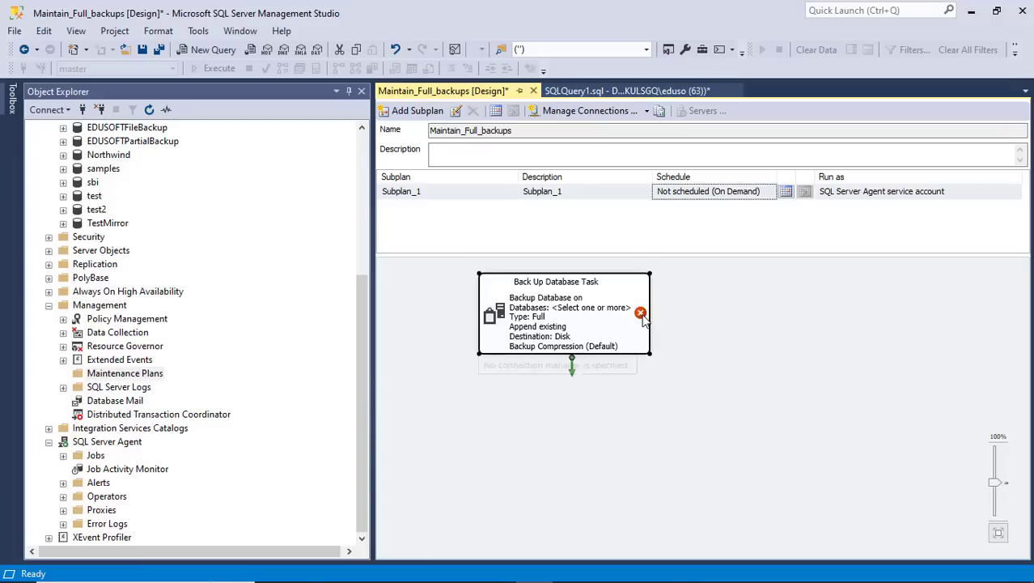
{"action": "mouse_move", "coordinate": [641, 316]}
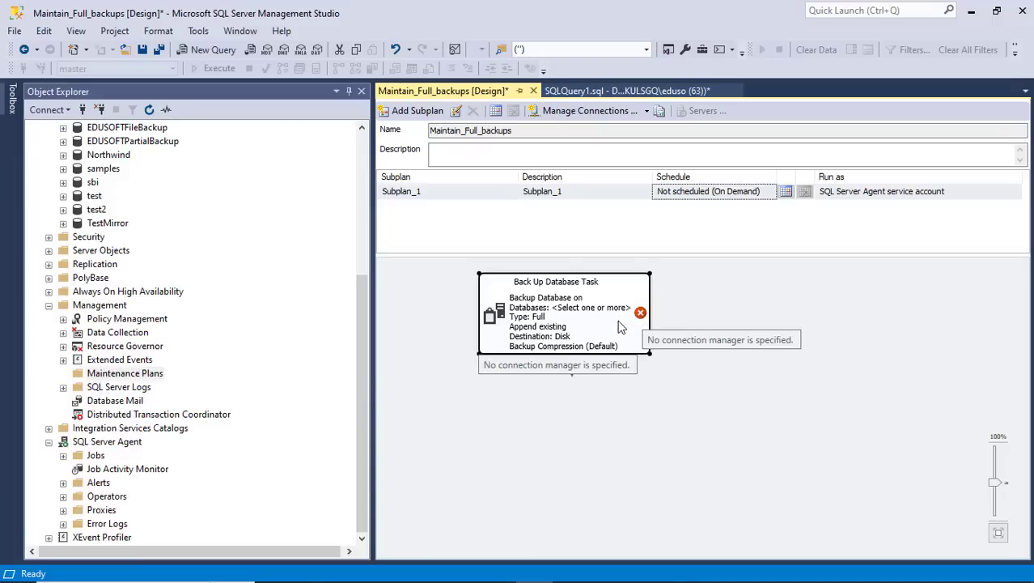
{"action": "right_click", "coordinate": [572, 327]}
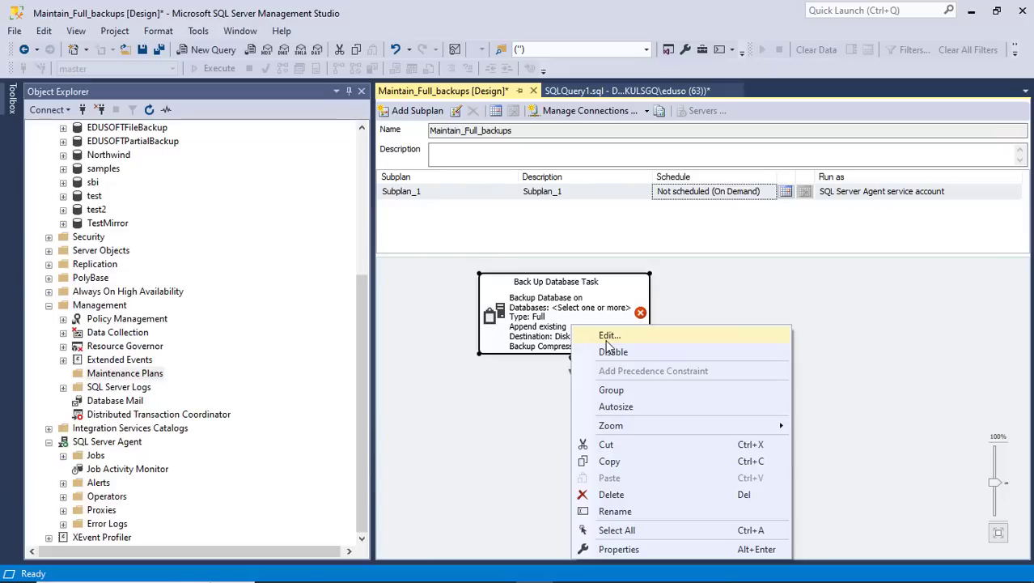
{"action": "left_click", "coordinate": [604, 337]}
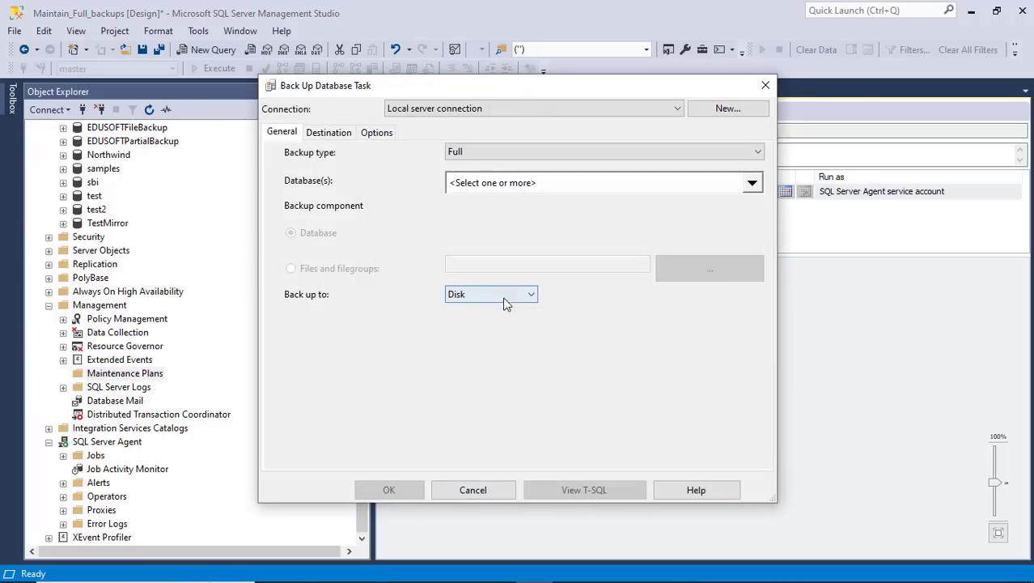
{"action": "left_click", "coordinate": [474, 489]}
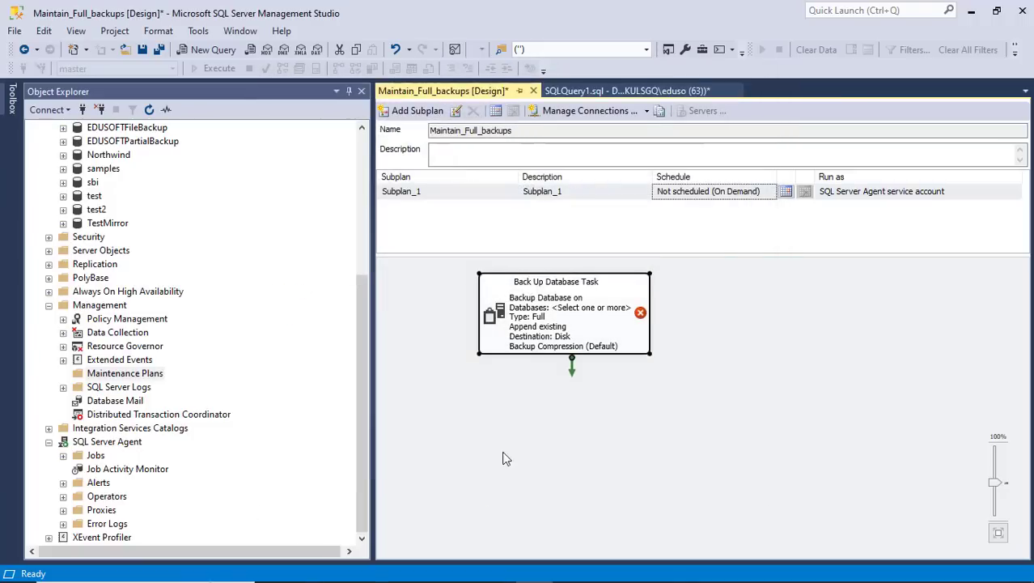
Step: Open the Back Up Database Task for editing, keep Full as the backup type and open its database selection
{"action": "double_click", "coordinate": [561, 317]}
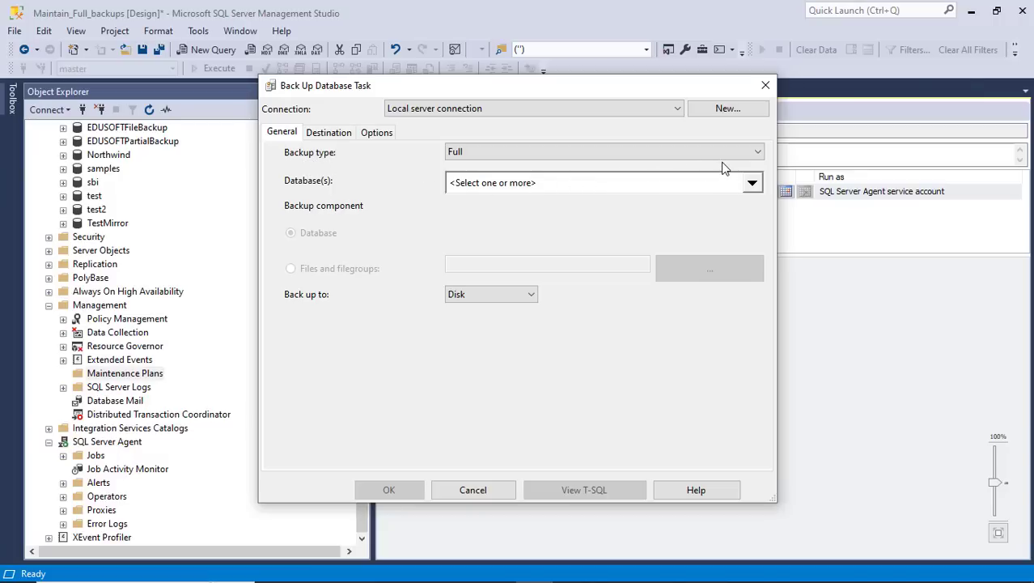
{"action": "left_click", "coordinate": [757, 157]}
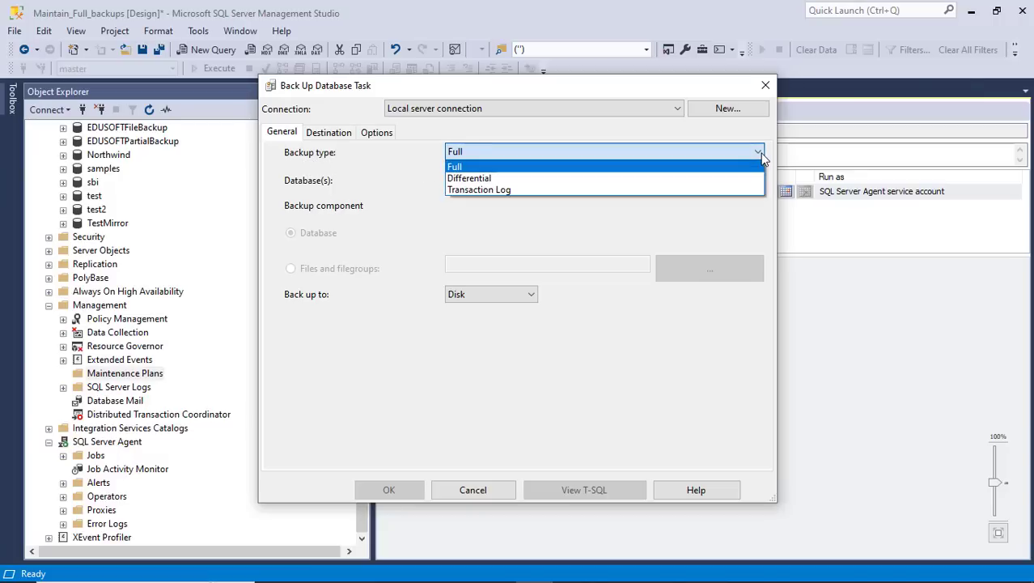
{"action": "left_click", "coordinate": [434, 147]}
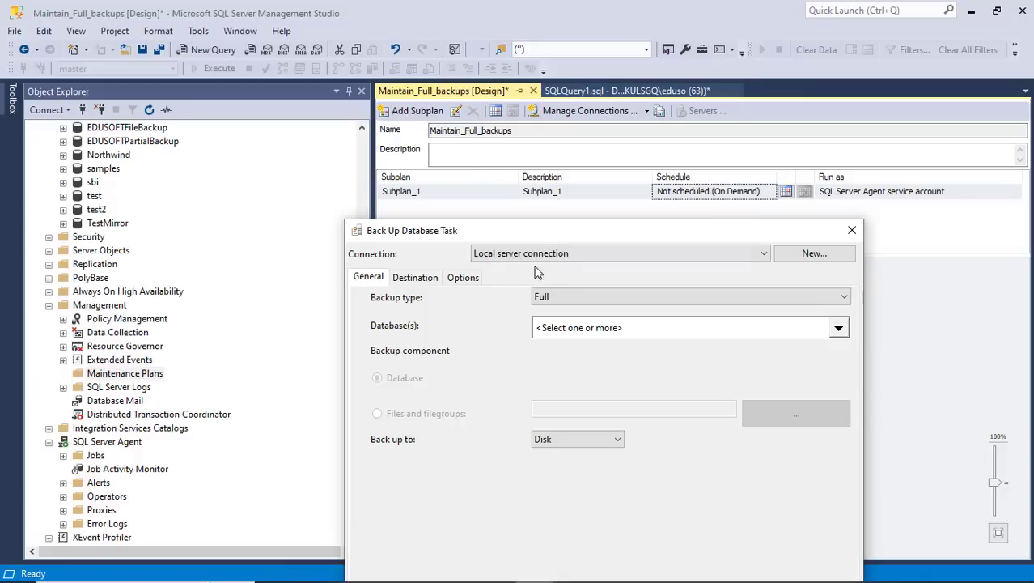
{"action": "left_click_drag", "start_coordinate": [543, 235], "coordinate": [503, 152]}
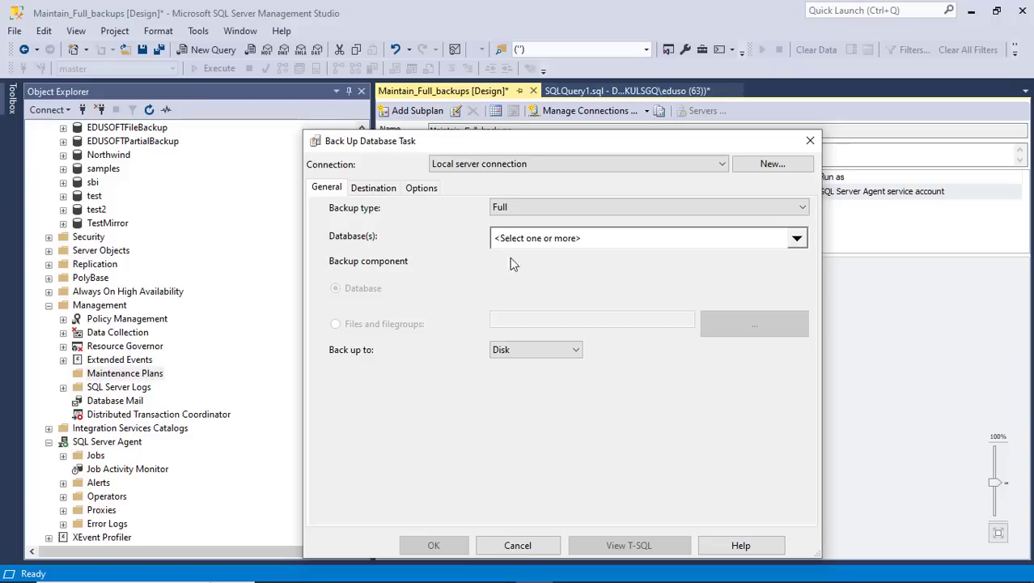
{"action": "left_click", "coordinate": [797, 240]}
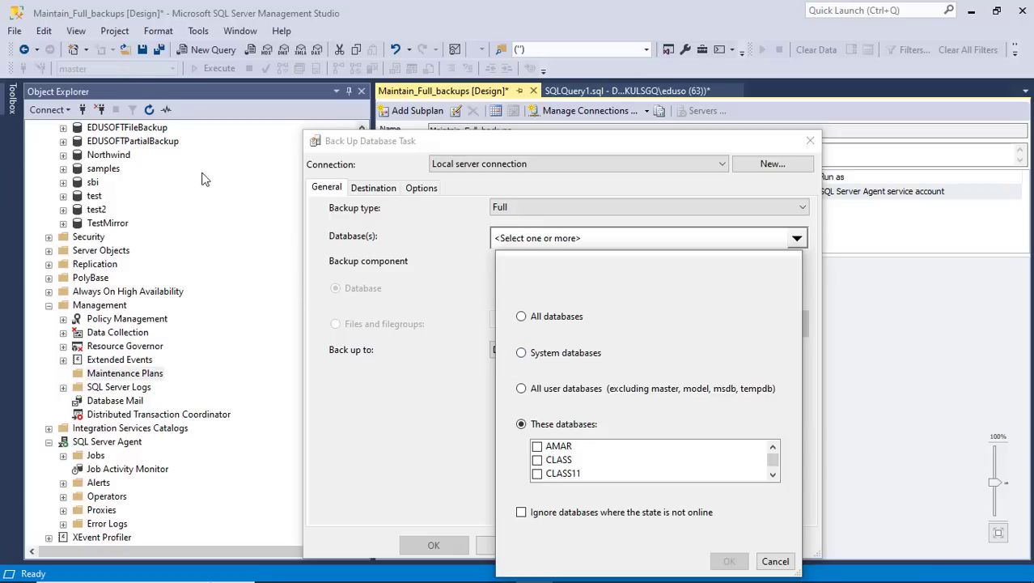
Step: Try the System databases, All databases and All user databases scopes and return to These databases
{"action": "left_click", "coordinate": [582, 357]}
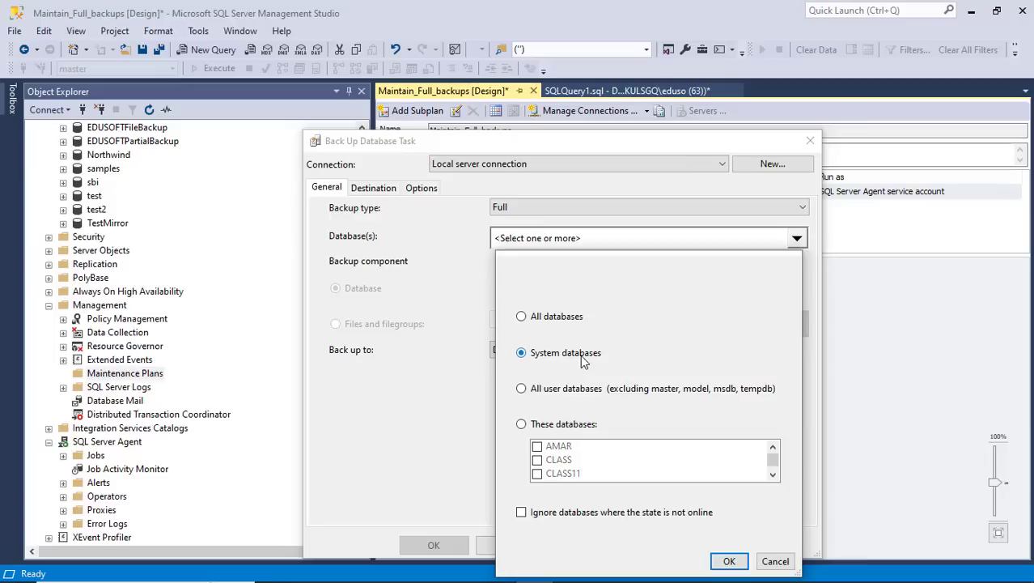
{"action": "left_click", "coordinate": [535, 321]}
{"action": "left_click", "coordinate": [560, 357]}
{"action": "left_click", "coordinate": [551, 322]}
{"action": "left_click", "coordinate": [522, 390]}
{"action": "left_click", "coordinate": [523, 428]}
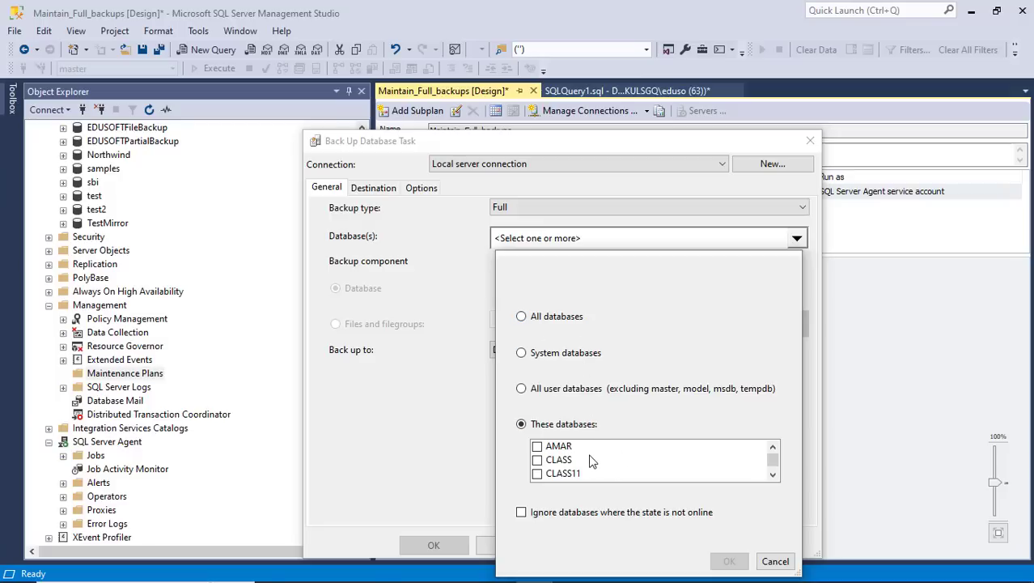
Step: Choose the Colleges and company databases for the backup, ignoring databases whose state is not online, and confirm the selection
{"action": "left_click", "coordinate": [774, 476]}
{"action": "left_click", "coordinate": [774, 476]}
{"action": "left_click", "coordinate": [774, 447]}
{"action": "left_click", "coordinate": [774, 447]}
{"action": "left_click", "coordinate": [774, 476]}
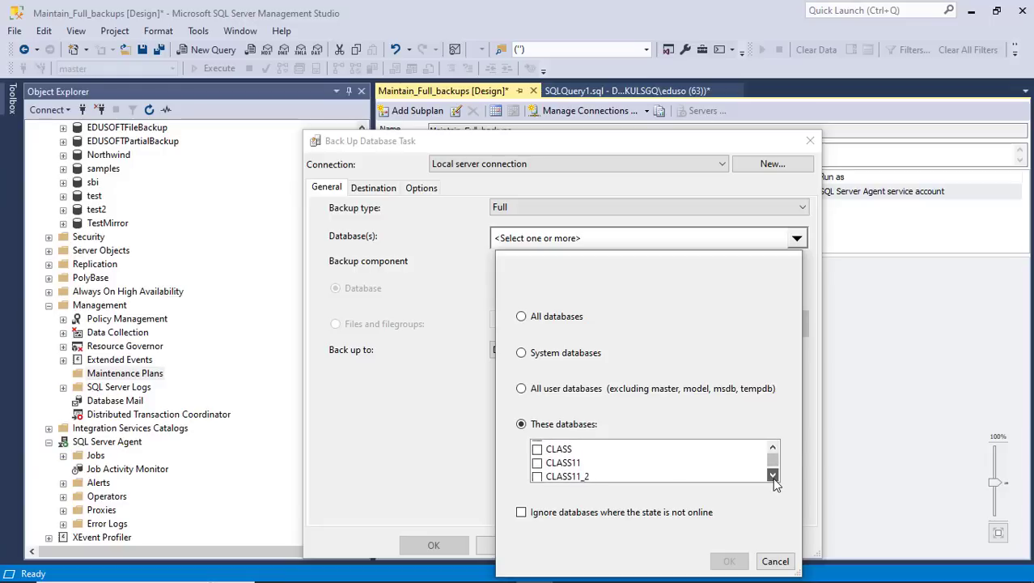
{"action": "left_click", "coordinate": [774, 476]}
{"action": "left_click", "coordinate": [774, 476]}
{"action": "left_click", "coordinate": [774, 476]}
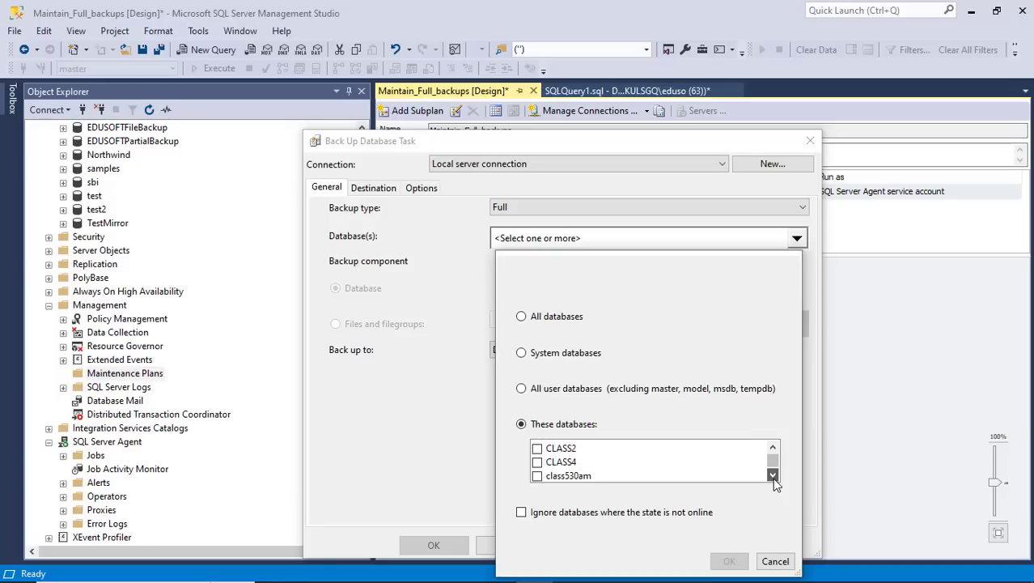
{"action": "left_click", "coordinate": [774, 476]}
{"action": "left_click", "coordinate": [774, 476]}
{"action": "left_click", "coordinate": [774, 476]}
{"action": "left_click", "coordinate": [774, 476]}
{"action": "left_click", "coordinate": [774, 476]}
{"action": "left_click", "coordinate": [773, 476]}
{"action": "left_click", "coordinate": [774, 476]}
{"action": "left_click", "coordinate": [774, 449]}
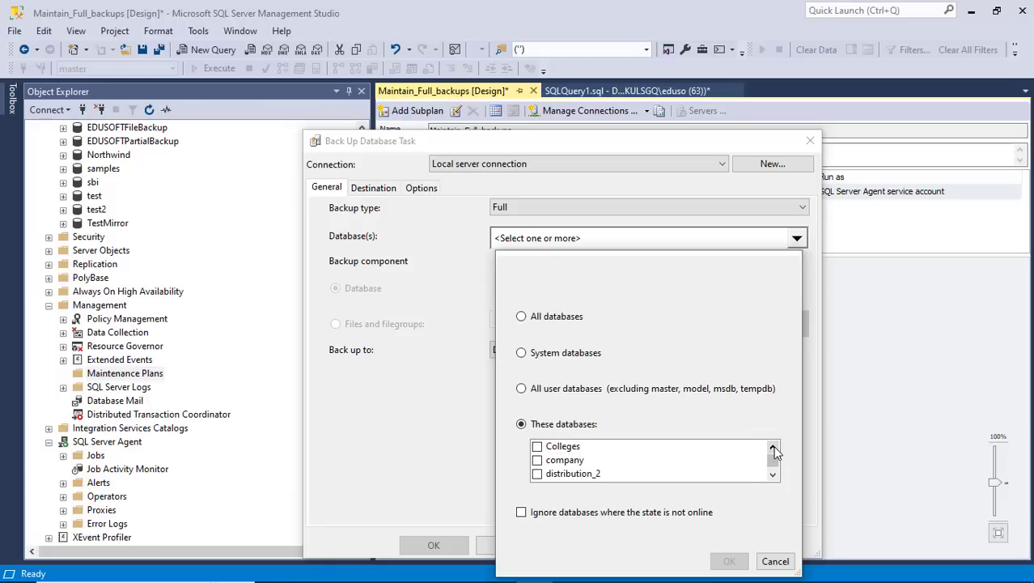
{"action": "left_click", "coordinate": [538, 447]}
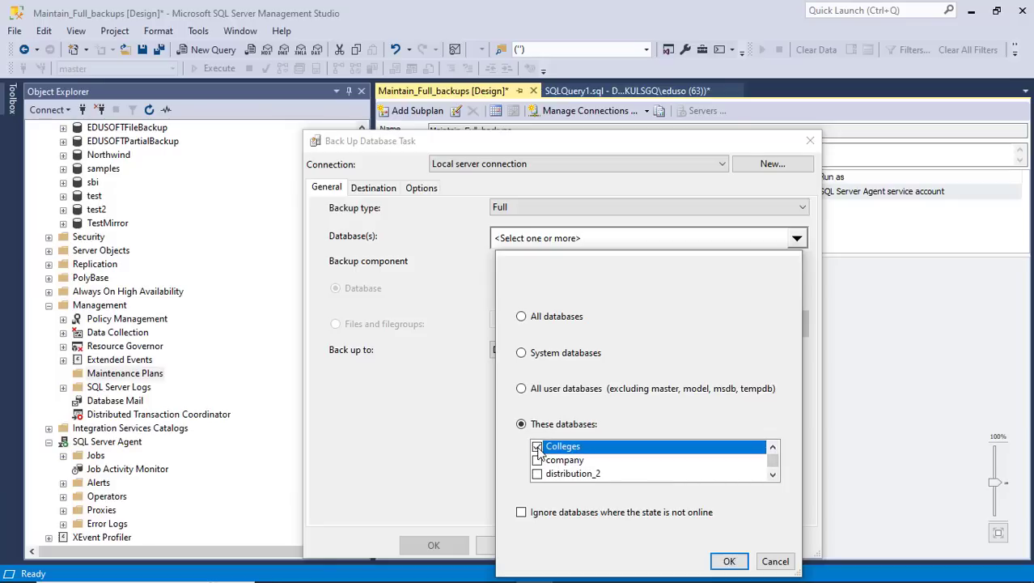
{"action": "left_click", "coordinate": [537, 460]}
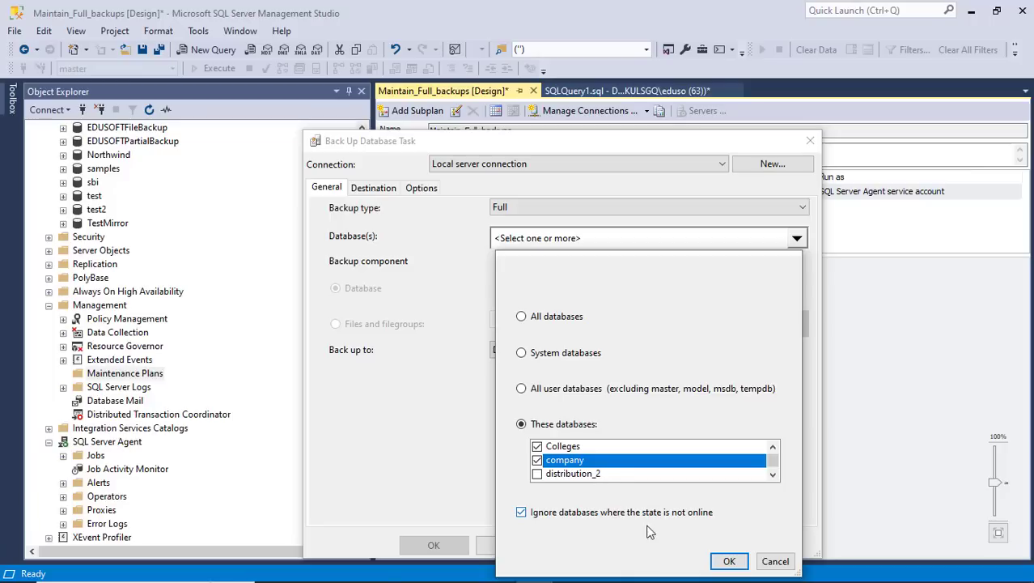
{"action": "left_click", "coordinate": [731, 561]}
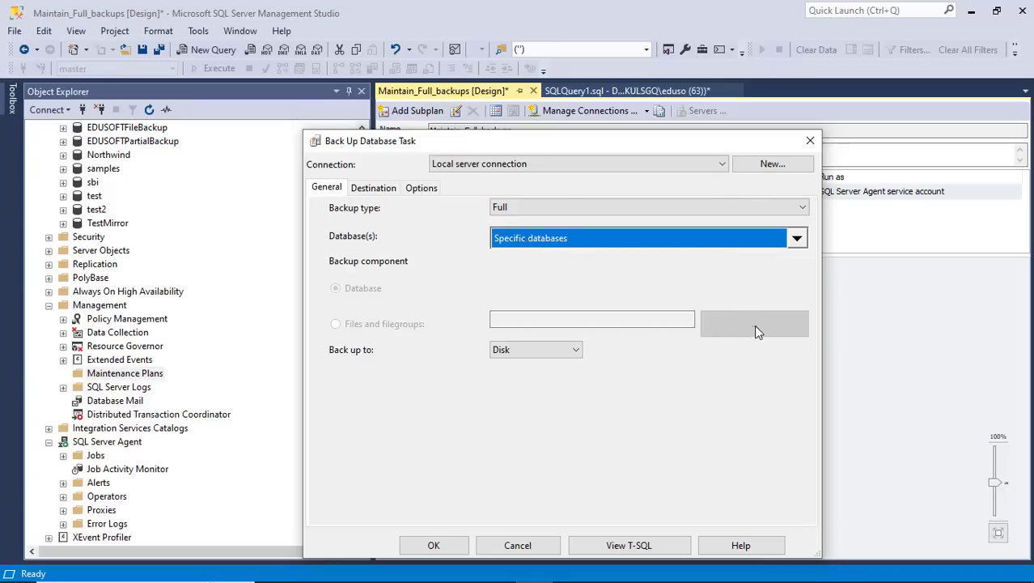
Step: Keep Disk as the backup medium and open the task's destination settings
{"action": "left_click", "coordinate": [576, 351]}
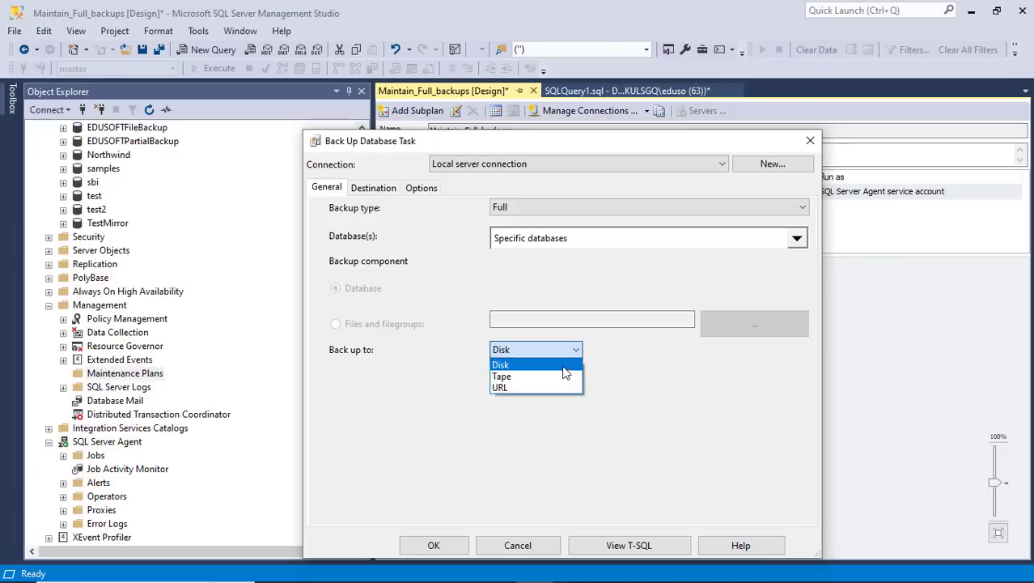
{"action": "left_click", "coordinate": [561, 365]}
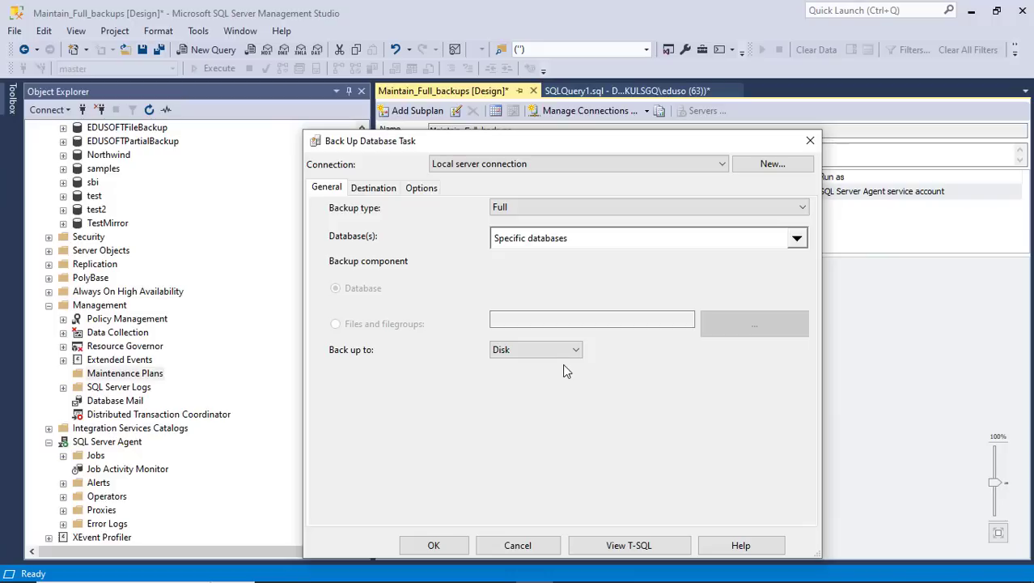
{"action": "left_click", "coordinate": [374, 190]}
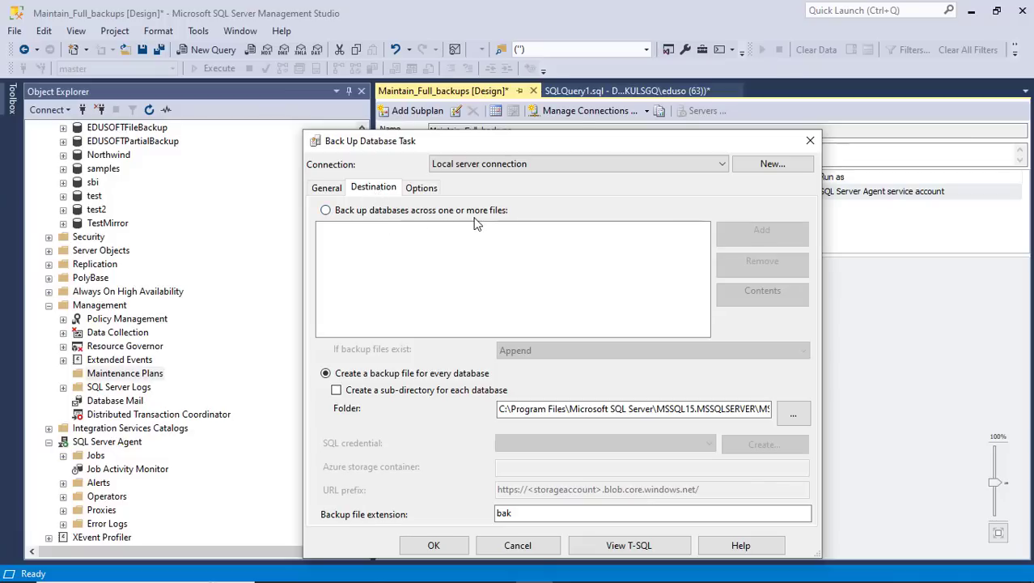
Step: Try backing up databases across one or more files, cancel adding a file and return to one backup file per database
{"action": "left_click", "coordinate": [325, 211]}
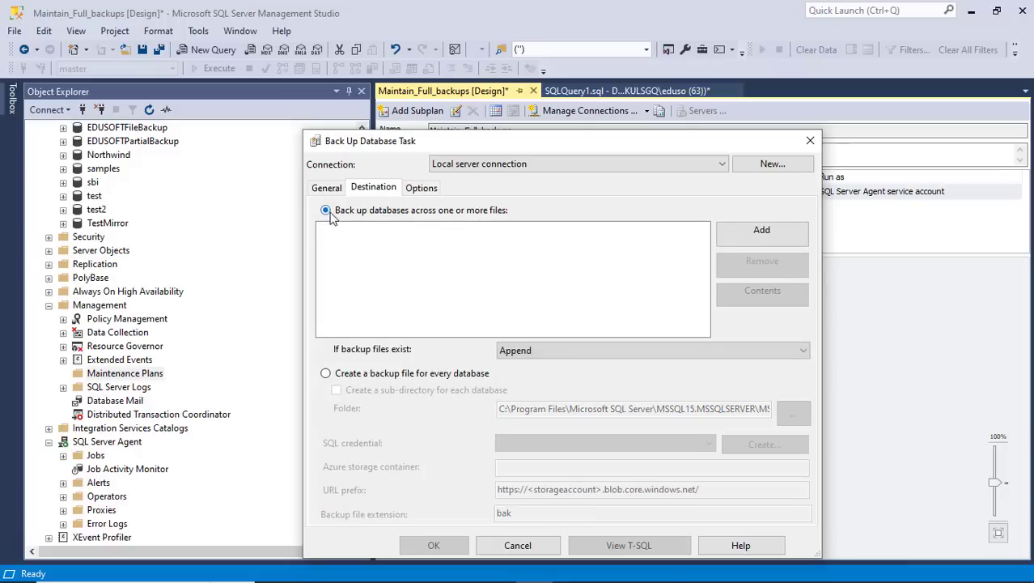
{"action": "left_click", "coordinate": [737, 233]}
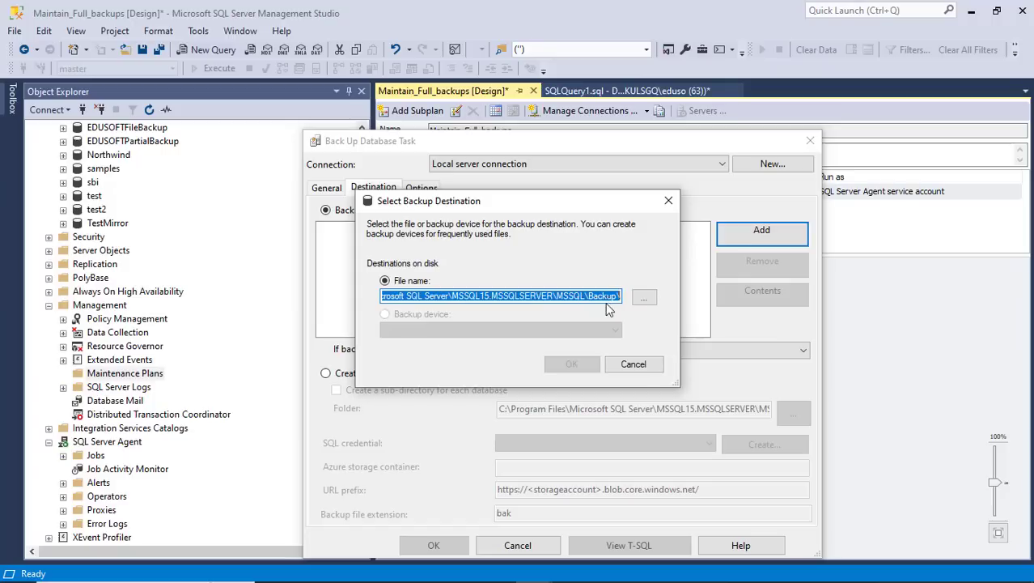
{"action": "left_click", "coordinate": [634, 365]}
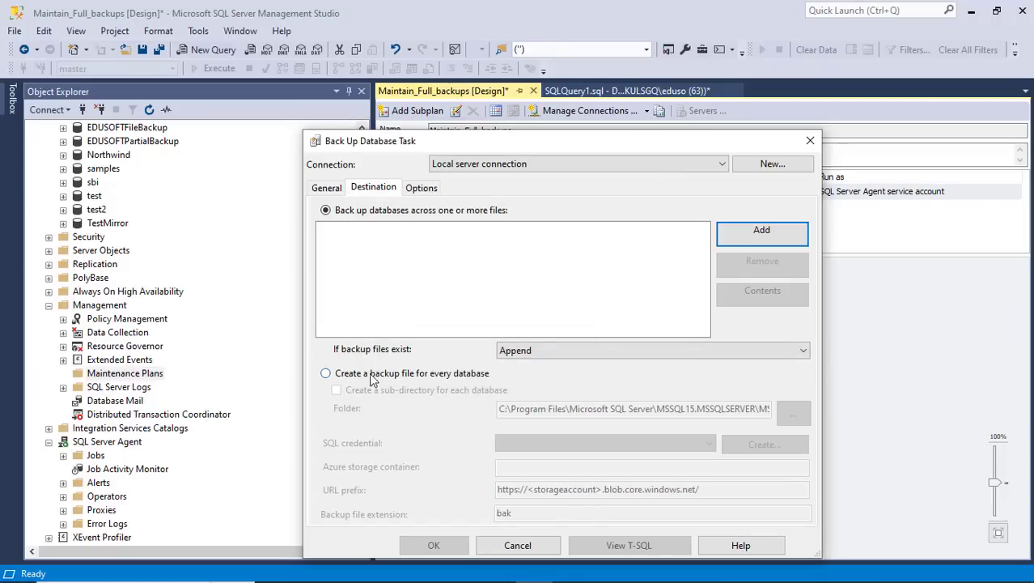
{"action": "left_click", "coordinate": [341, 375]}
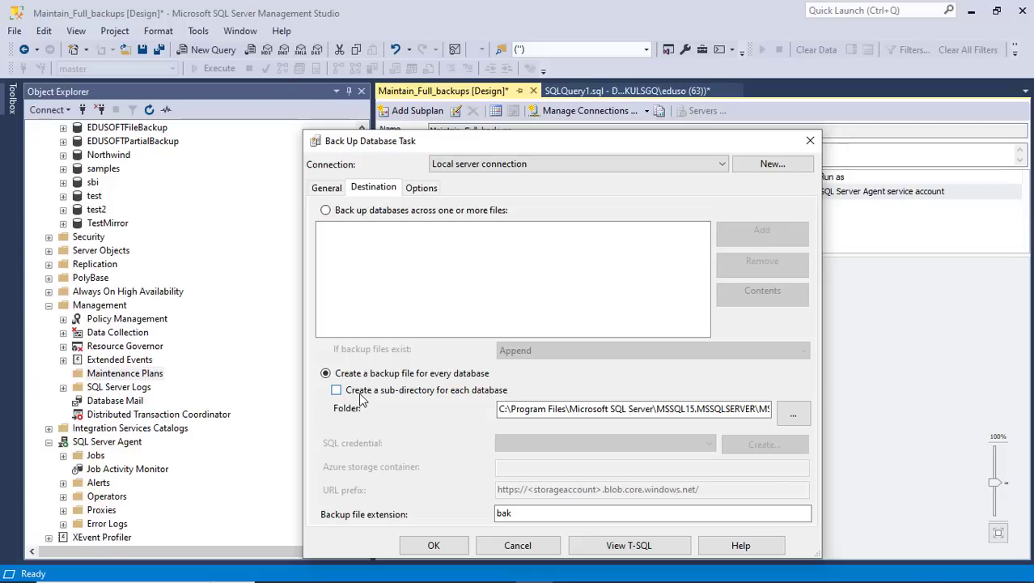
Step: Browse for the backup folder and choose SQL_SERVER_BACKUP on drive D
{"action": "left_click", "coordinate": [668, 408]}
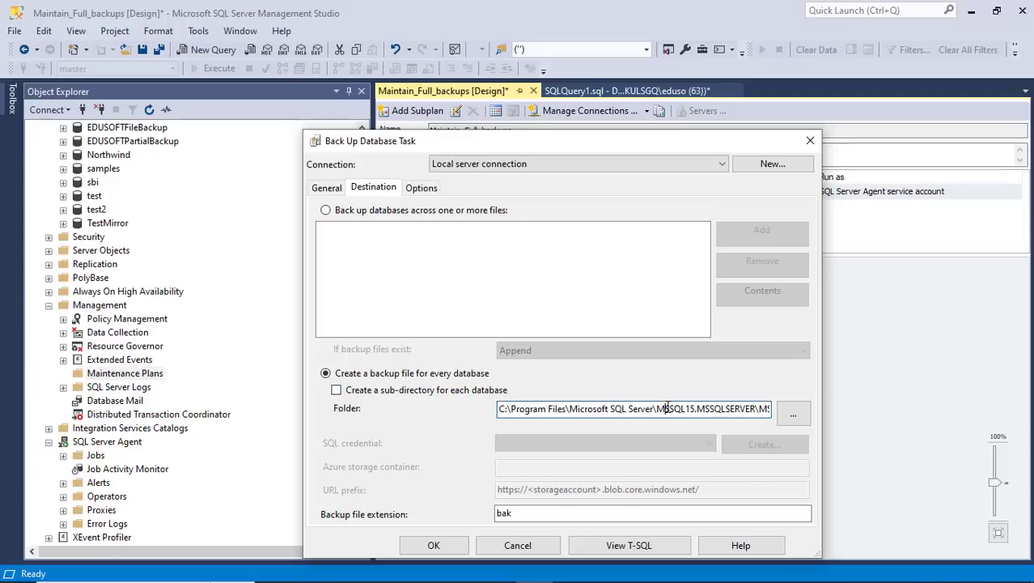
{"action": "key", "text": "End"}
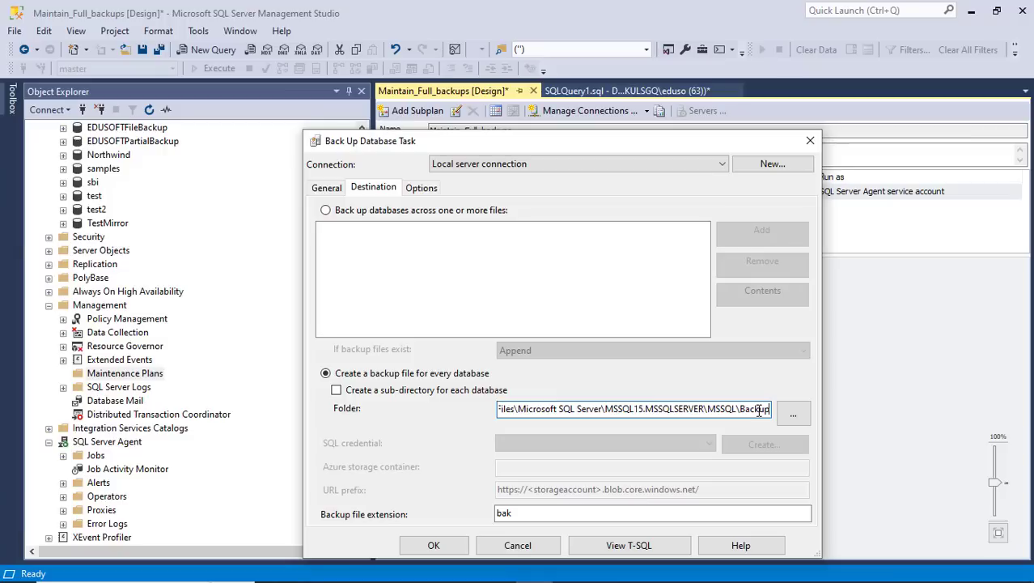
{"action": "left_click", "coordinate": [795, 414]}
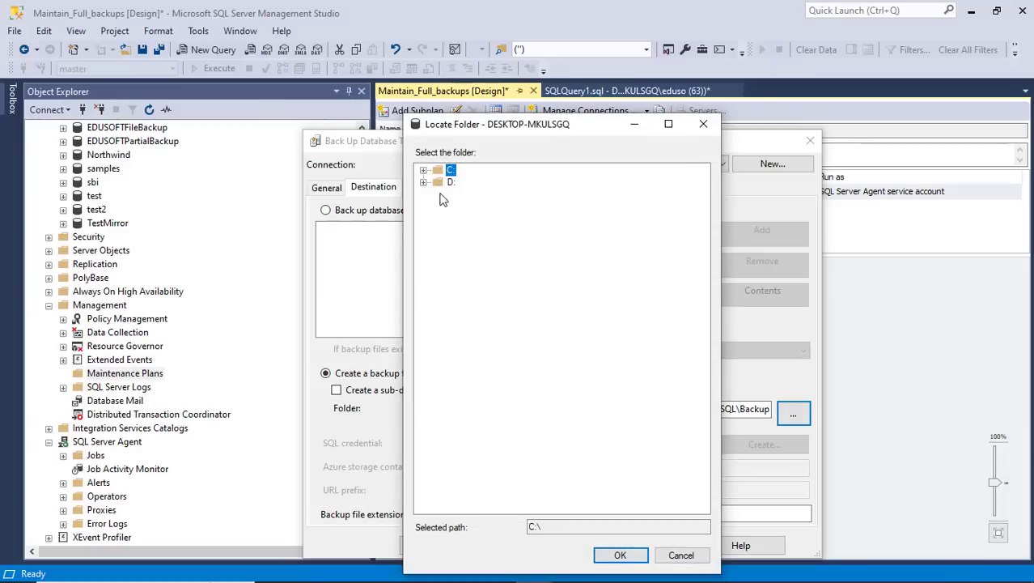
{"action": "left_click", "coordinate": [423, 182]}
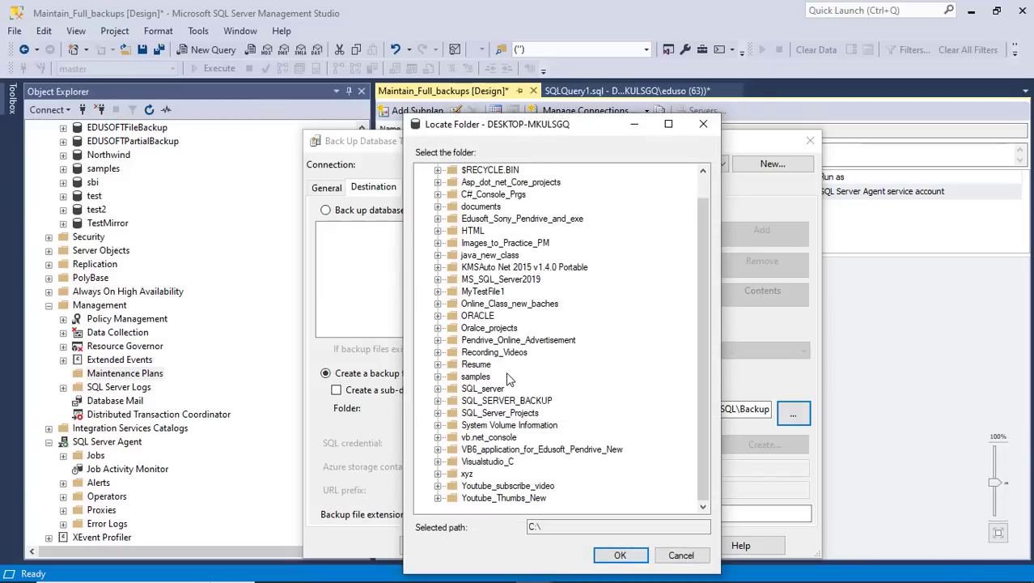
{"action": "left_click", "coordinate": [509, 400]}
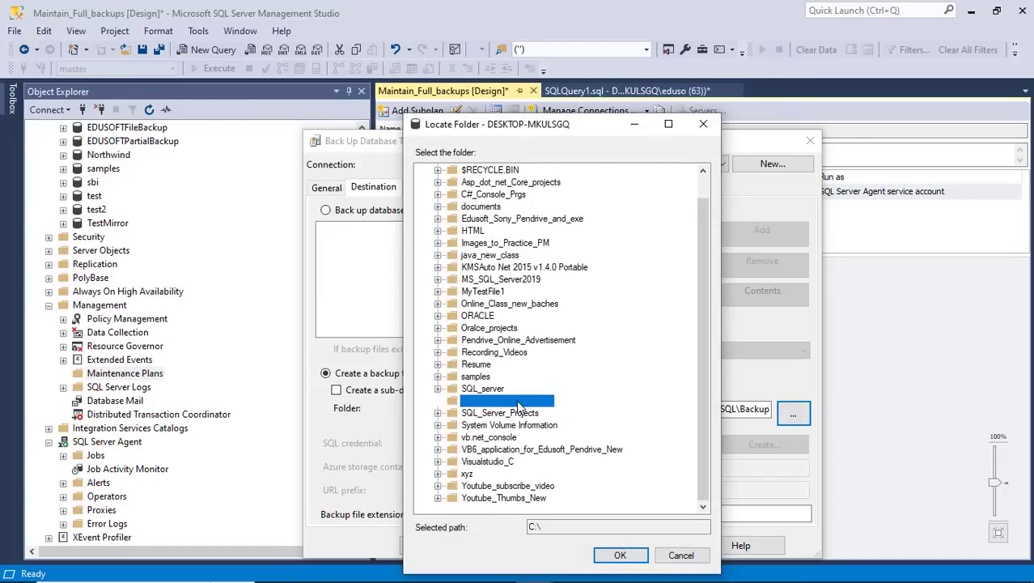
{"action": "left_click", "coordinate": [438, 401]}
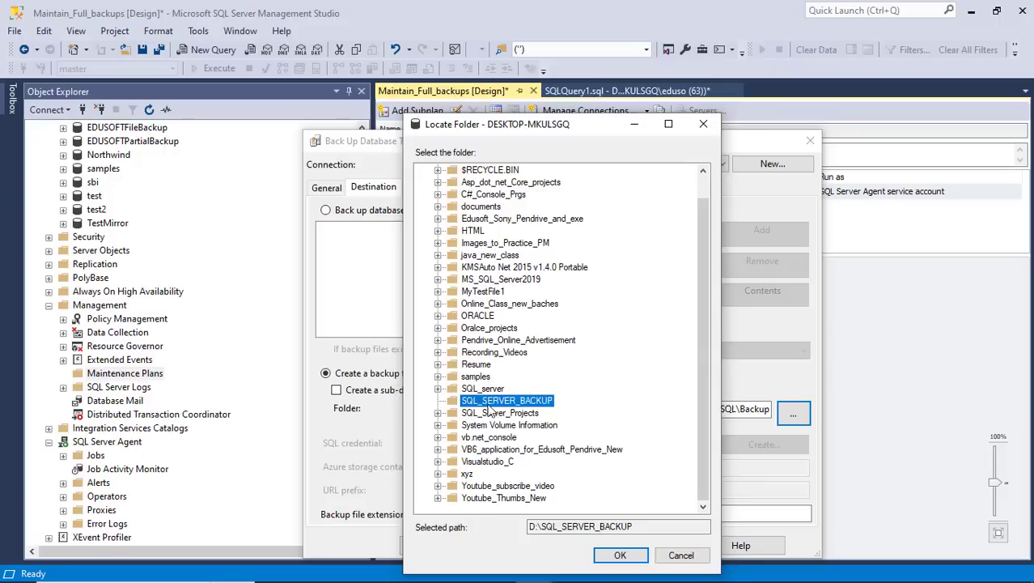
{"action": "left_click", "coordinate": [622, 555]}
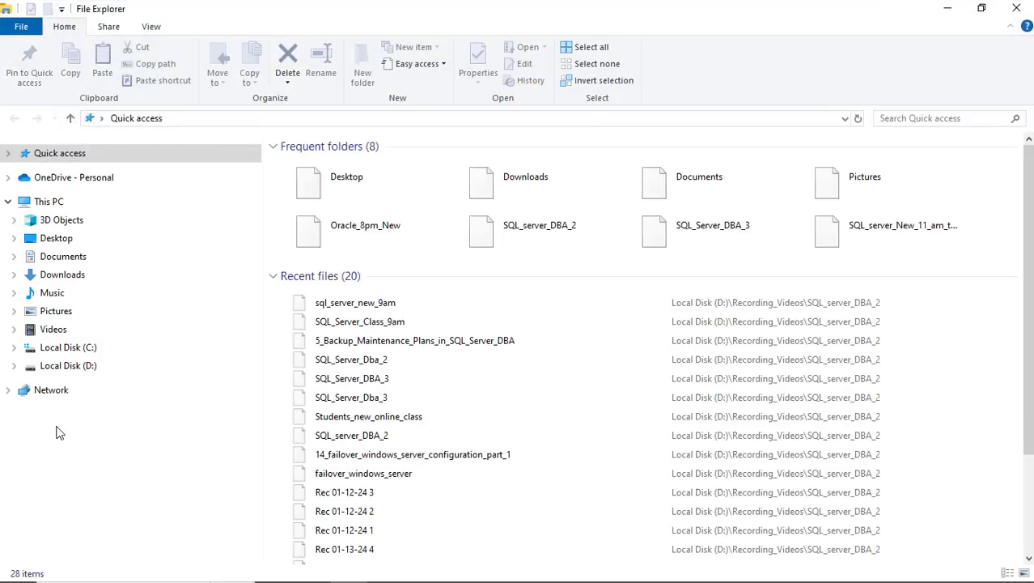
Step: In File Explorer, delete all files in D:\SQL_SERVER_BACKUP, cancelling the deletion for files open in SQL Server
{"action": "left_click", "coordinate": [73, 365]}
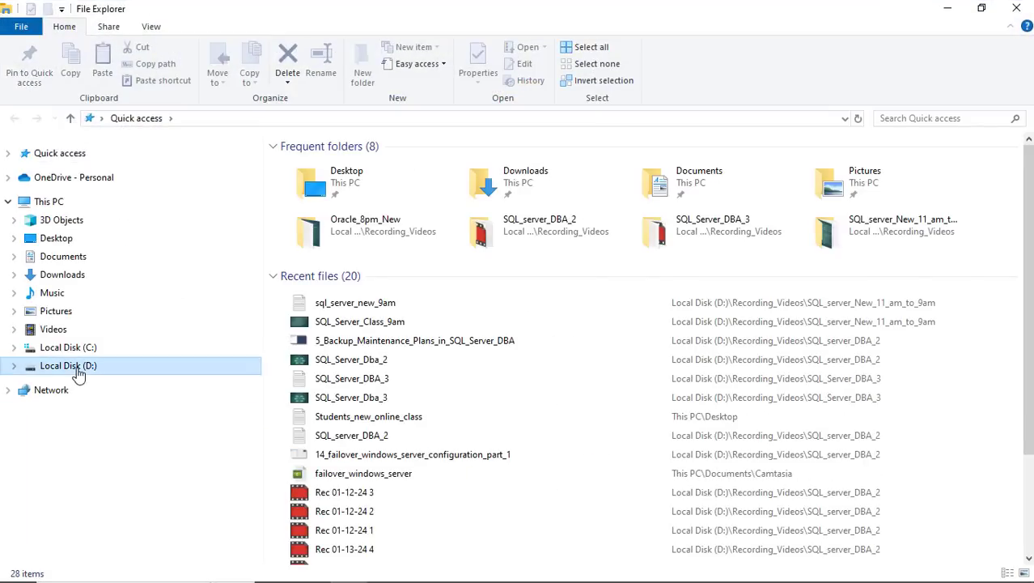
{"action": "double_click", "coordinate": [408, 451]}
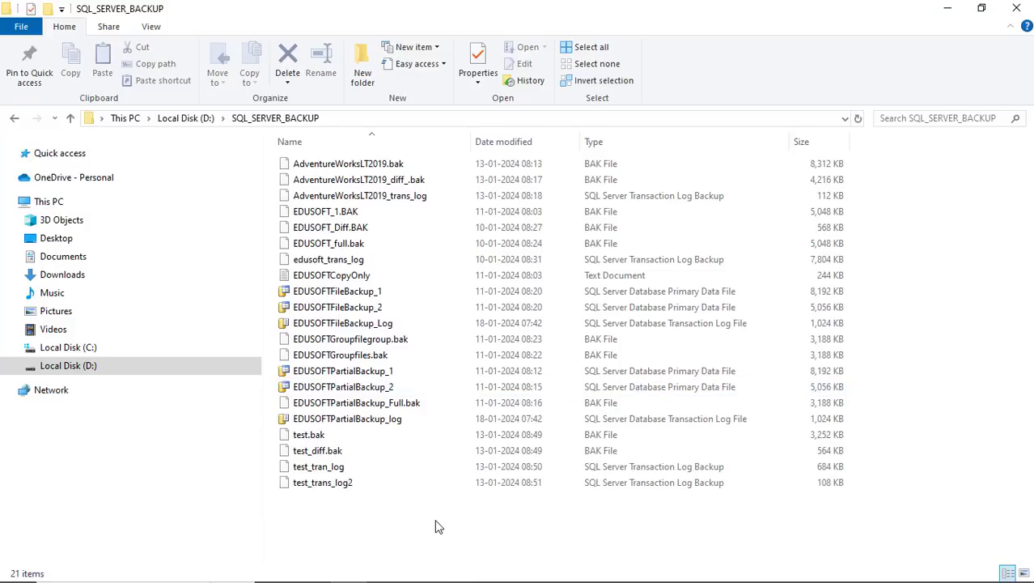
{"action": "key", "text": "ctrl+a"}
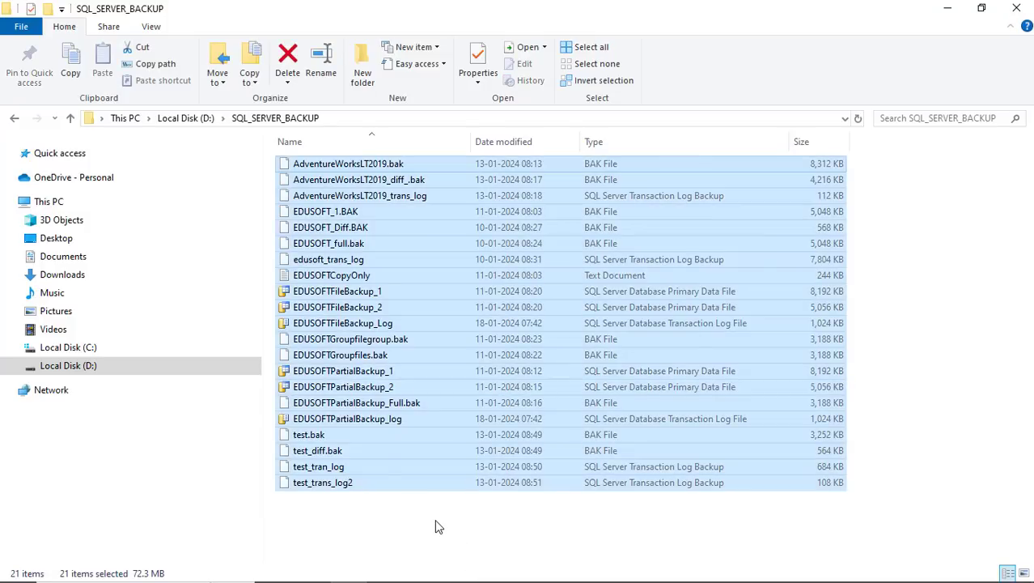
{"action": "key", "text": "Delete"}
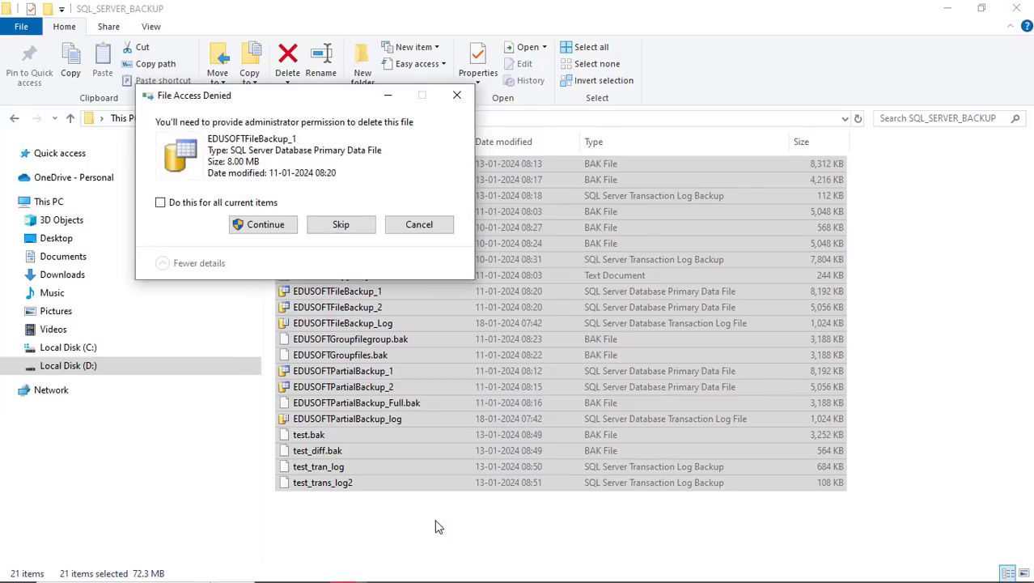
{"action": "left_click", "coordinate": [274, 226]}
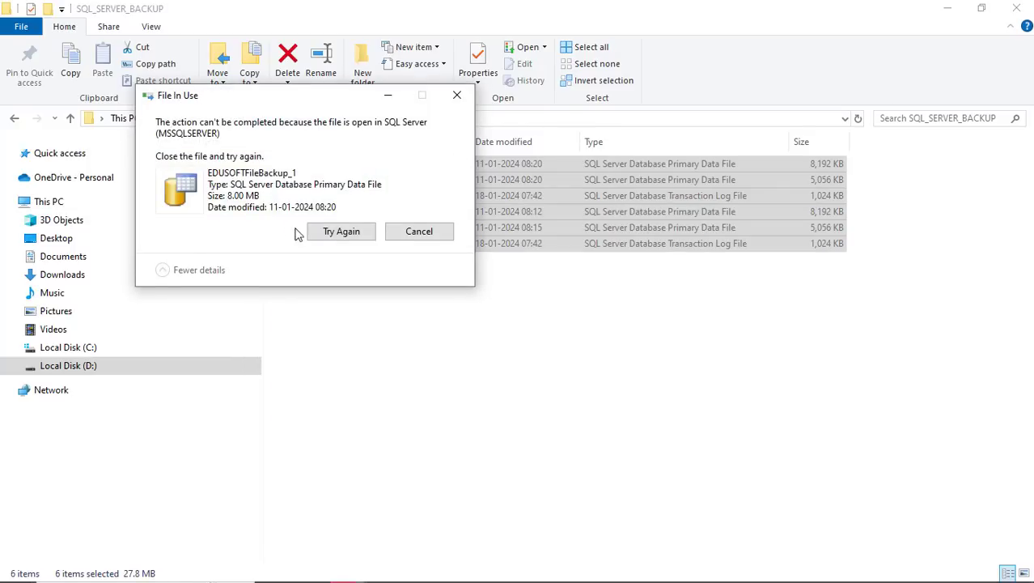
{"action": "left_click", "coordinate": [419, 232]}
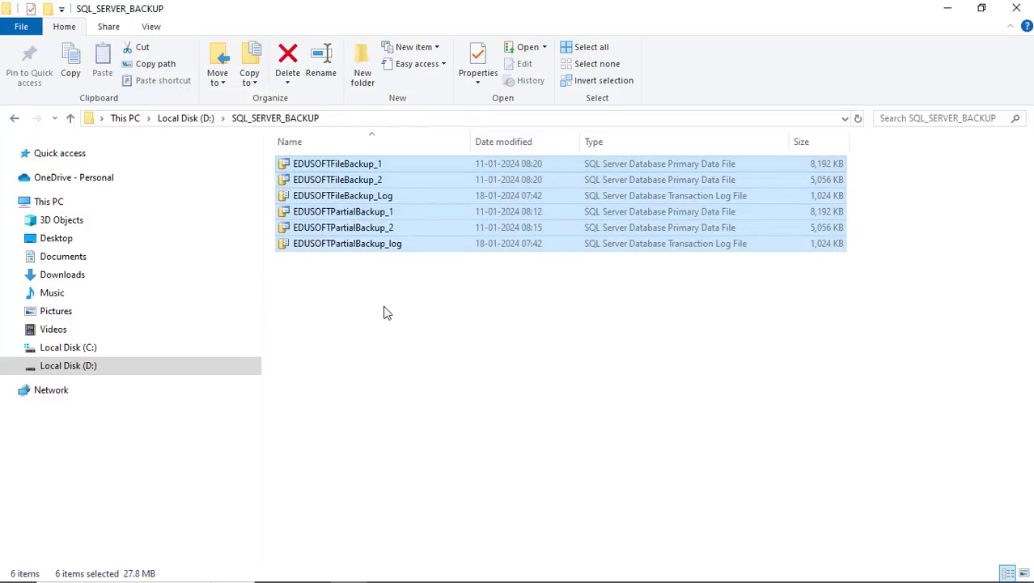
{"action": "left_click", "coordinate": [429, 331]}
Step: Switch back to SQL Server Management Studio and confirm D:\SQL_SERVER_BACKUP as the task's backup folder
{"action": "key", "text": "alt+Tab"}
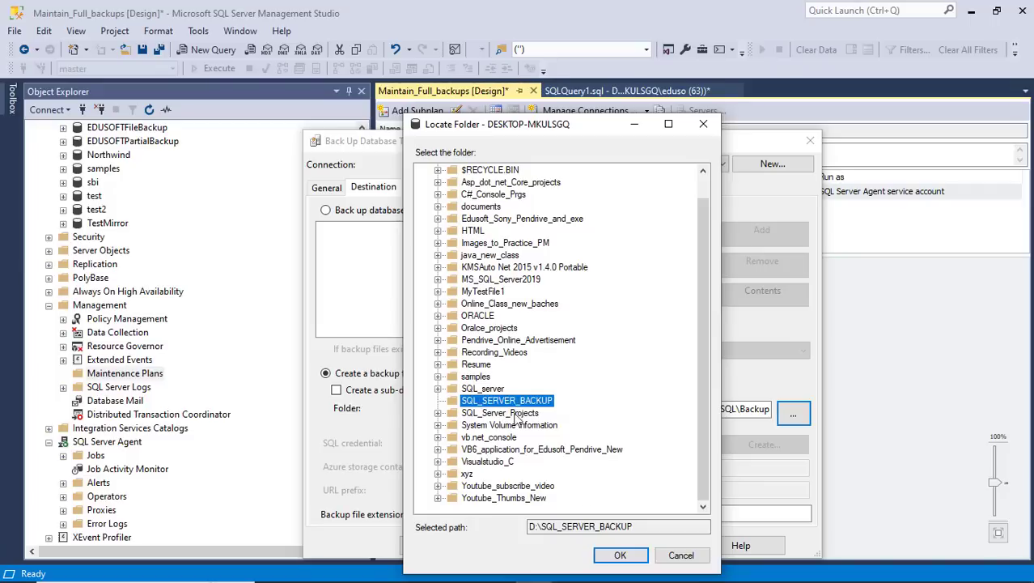
{"action": "left_click", "coordinate": [620, 555]}
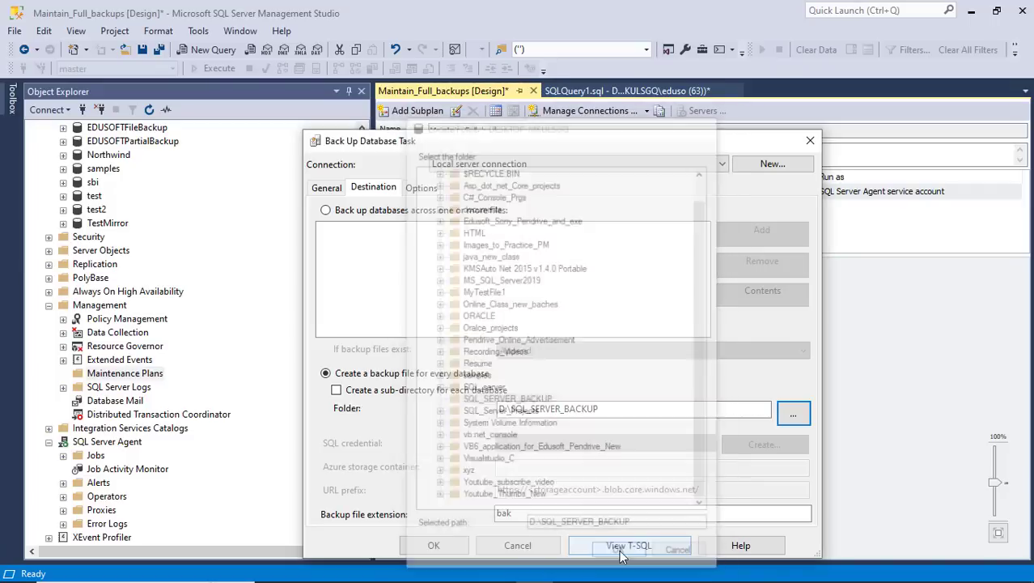
Step: Try the Compress backup setting in the backup task's options and return to Use the default server setting
{"action": "left_click", "coordinate": [572, 514]}
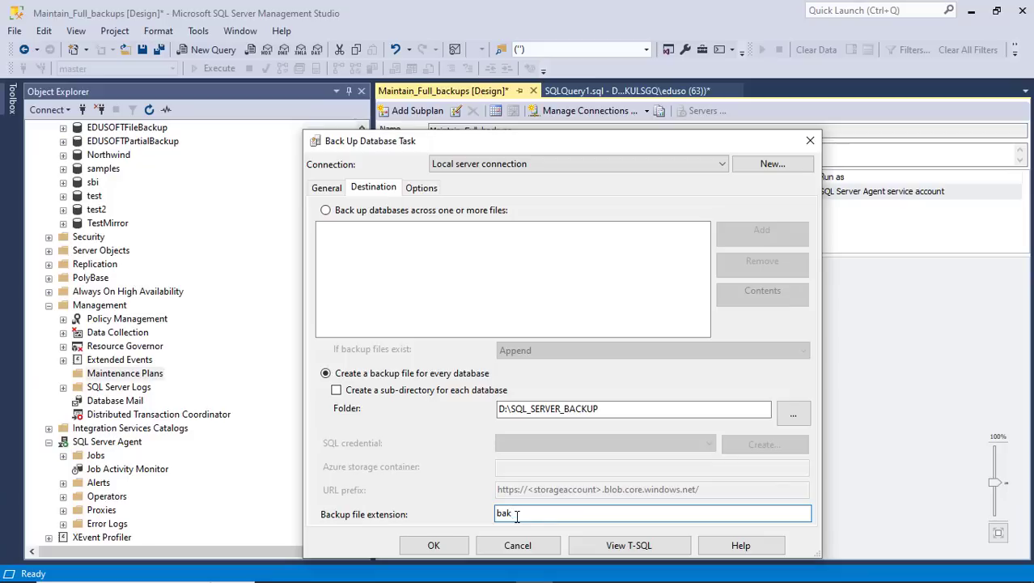
{"action": "left_click", "coordinate": [418, 191]}
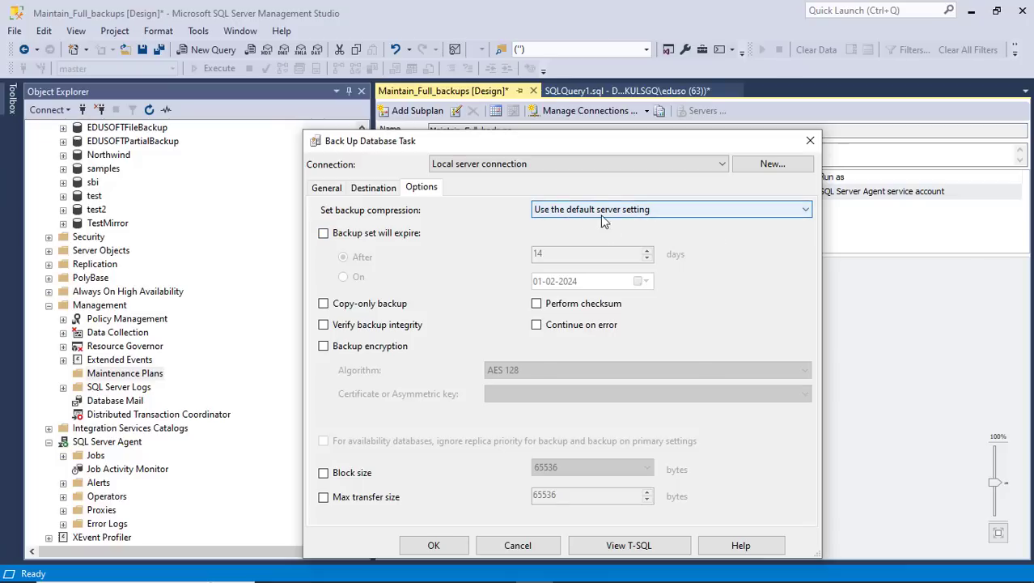
{"action": "left_click", "coordinate": [806, 212]}
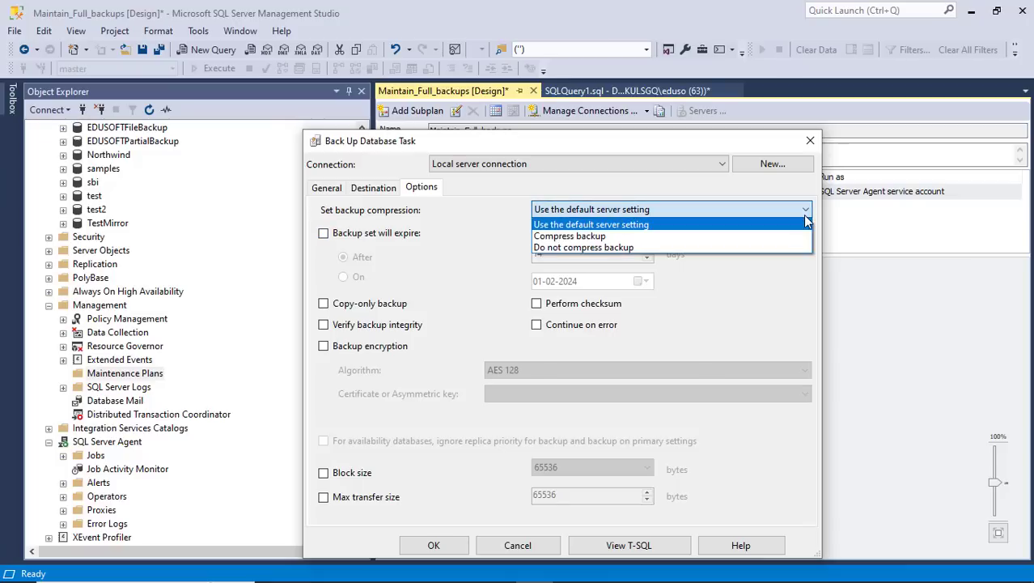
{"action": "left_click", "coordinate": [746, 236]}
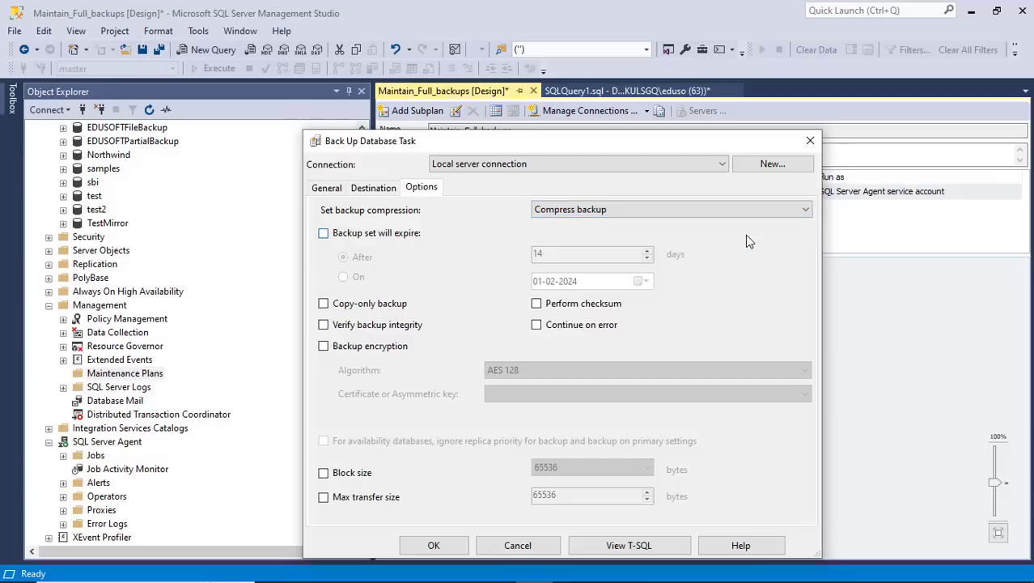
{"action": "left_click", "coordinate": [807, 210]}
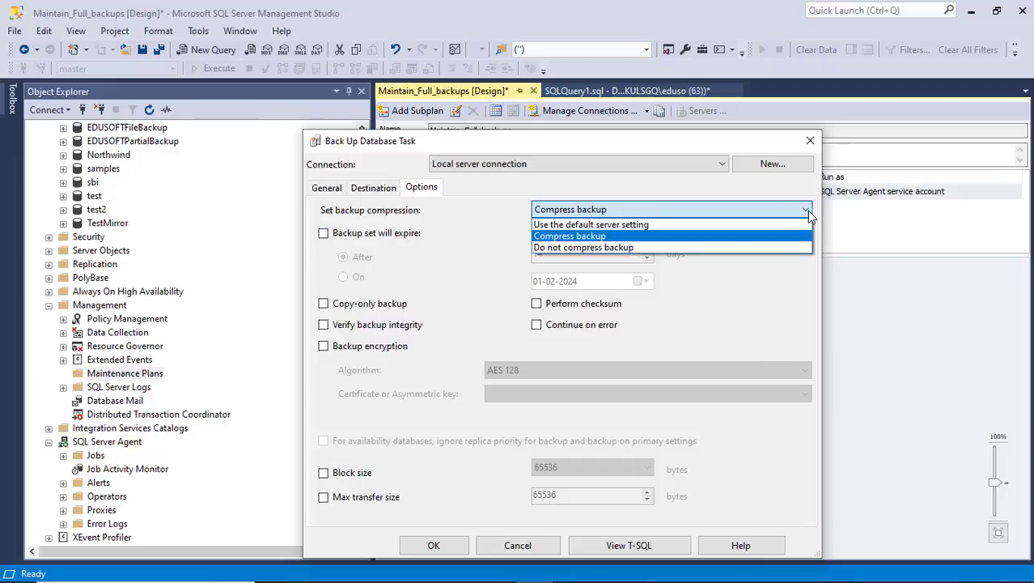
{"action": "left_click", "coordinate": [736, 224]}
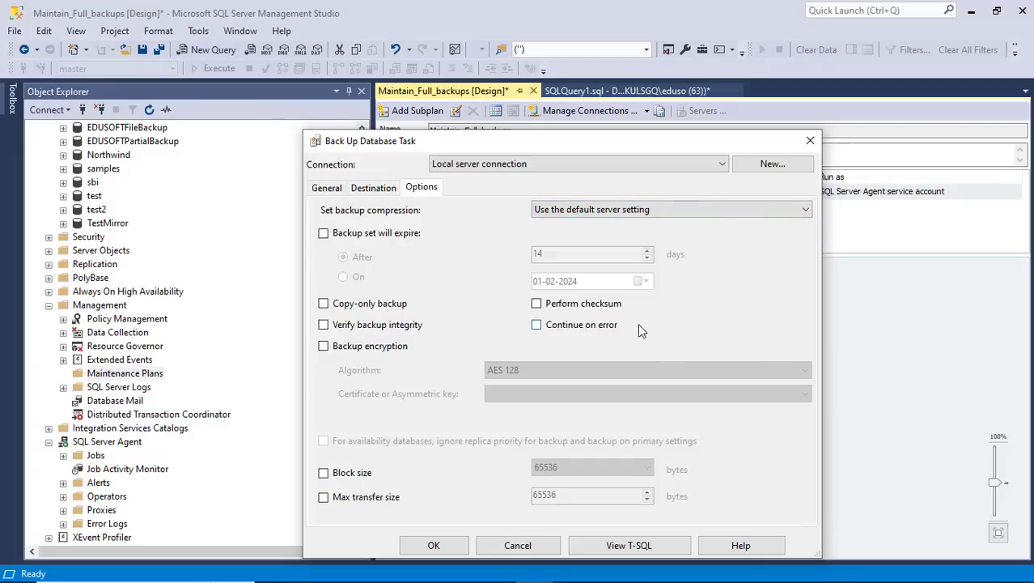
Step: Try making the backup set expire after 14 days and turn the expiry off again
{"action": "left_click", "coordinate": [324, 234]}
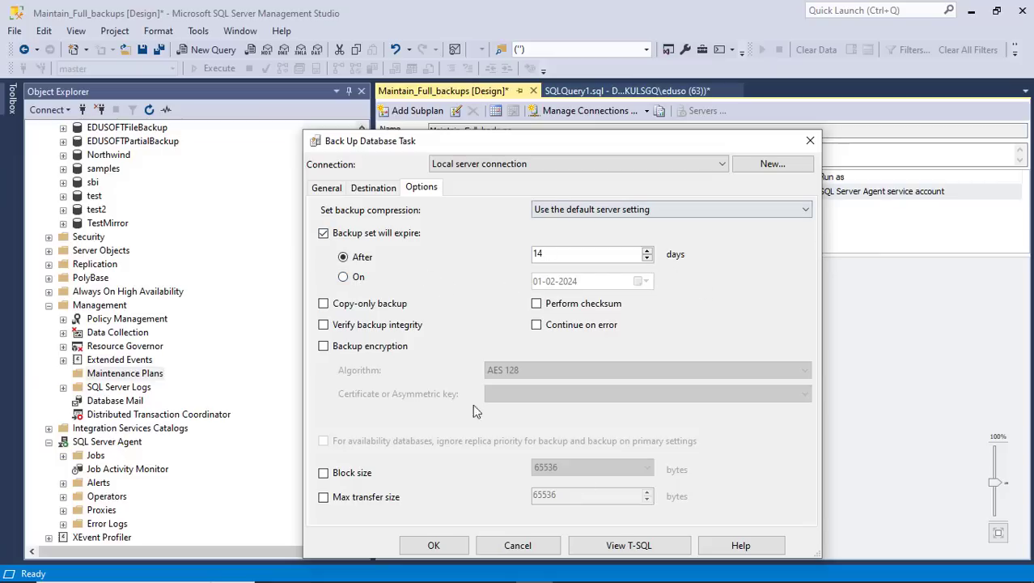
{"action": "left_click", "coordinate": [324, 234]}
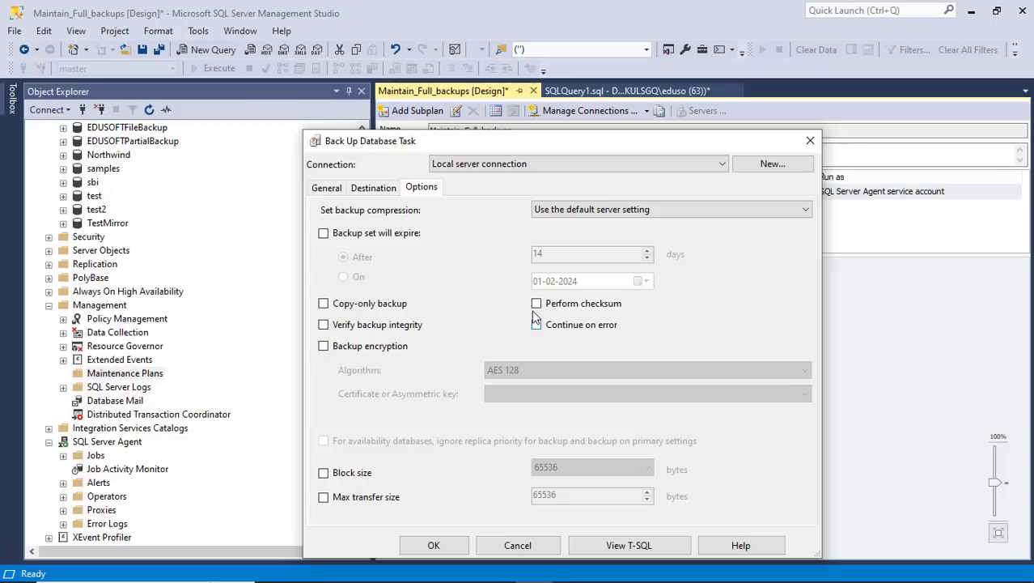
{"action": "left_click", "coordinate": [323, 304]}
{"action": "left_click", "coordinate": [539, 309]}
Step: Try backup encryption with the AES 128 algorithm and turn encryption off again
{"action": "left_click", "coordinate": [323, 345]}
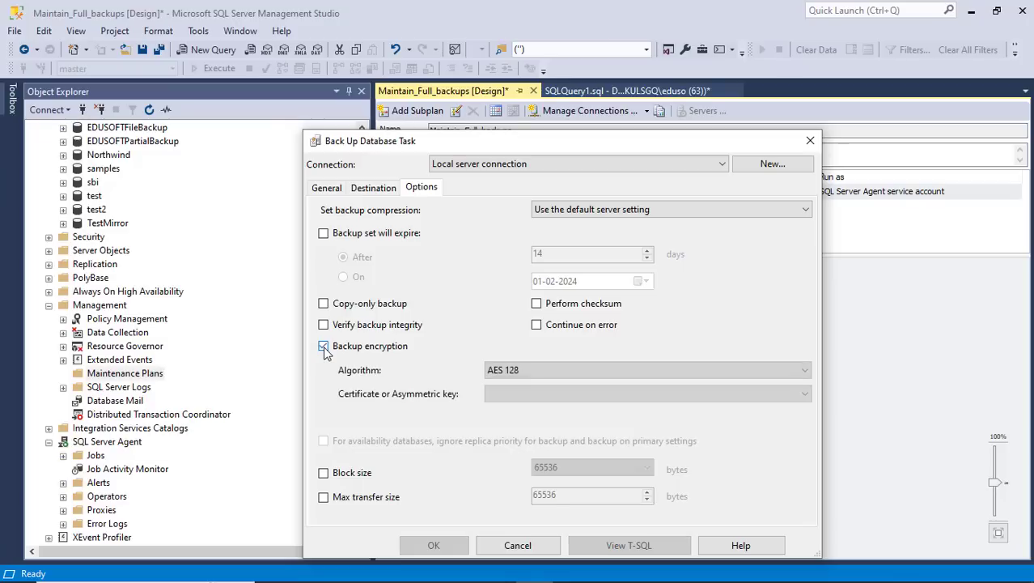
{"action": "left_click", "coordinate": [806, 371]}
{"action": "left_click", "coordinate": [774, 354]}
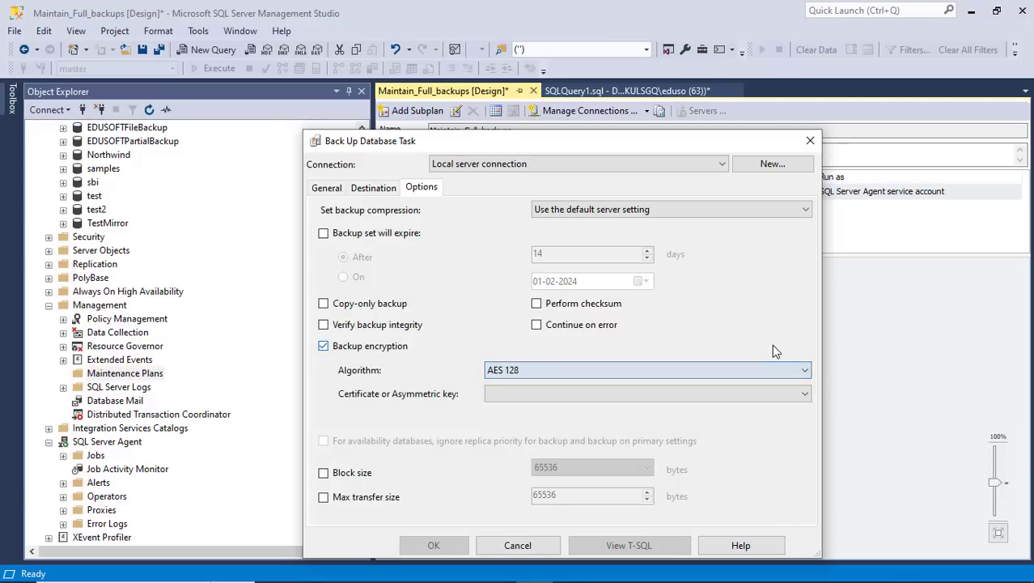
{"action": "left_click", "coordinate": [324, 346]}
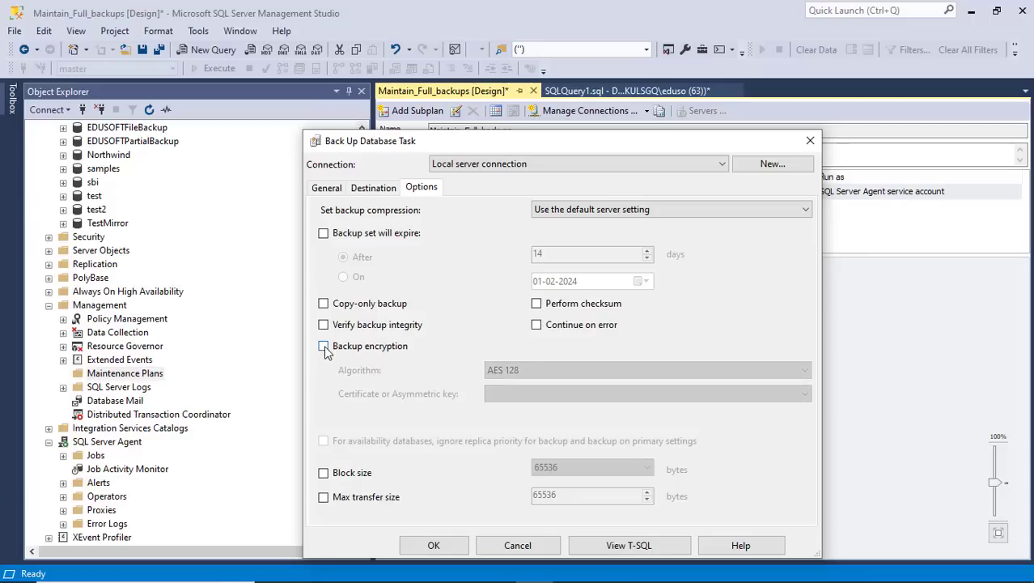
{"action": "left_click", "coordinate": [538, 326]}
Step: Try the Block size and Max transfer size options and turn both off again
{"action": "left_click", "coordinate": [350, 478]}
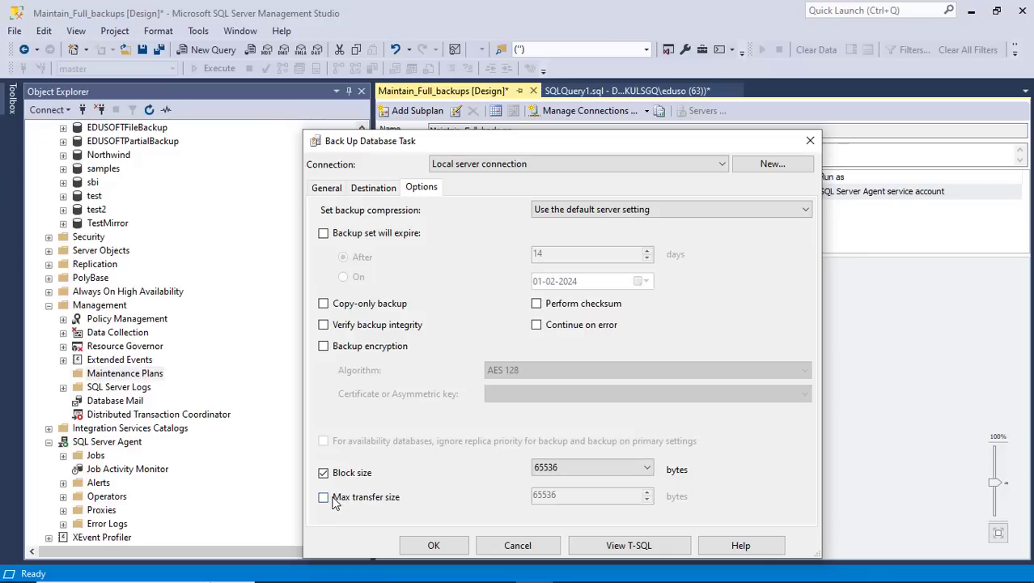
{"action": "left_click", "coordinate": [331, 500]}
{"action": "left_click", "coordinate": [327, 499]}
{"action": "left_click", "coordinate": [327, 476]}
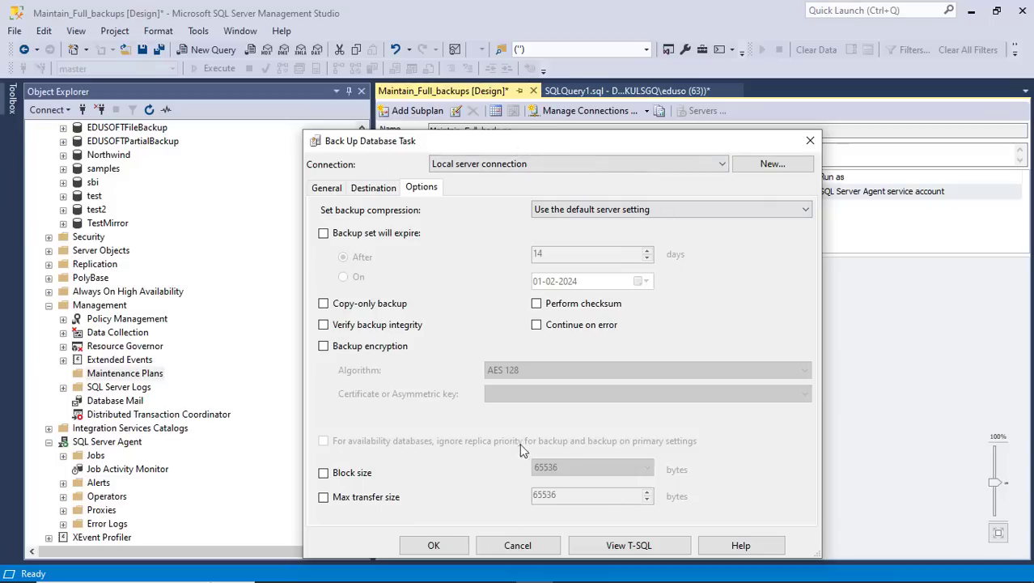
Step: Examine the T-SQL generated for the backup task, including the BACKUP DATABASE statements, and close the preview
{"action": "left_click", "coordinate": [637, 547]}
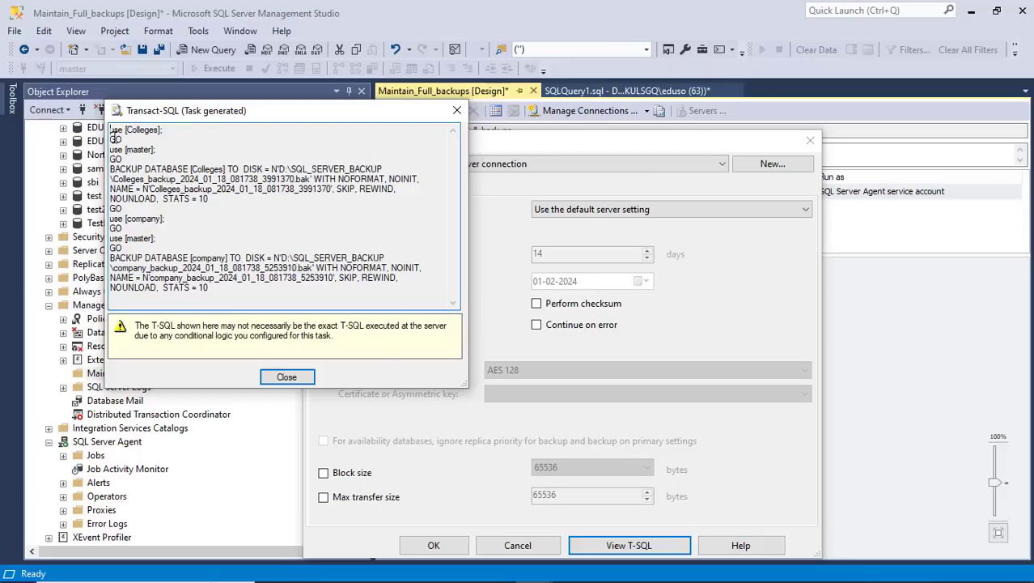
{"action": "left_click_drag", "start_coordinate": [110, 131], "coordinate": [205, 296]}
{"action": "left_click", "coordinate": [206, 295]}
{"action": "double_click", "coordinate": [194, 167]}
{"action": "left_click", "coordinate": [301, 378]}
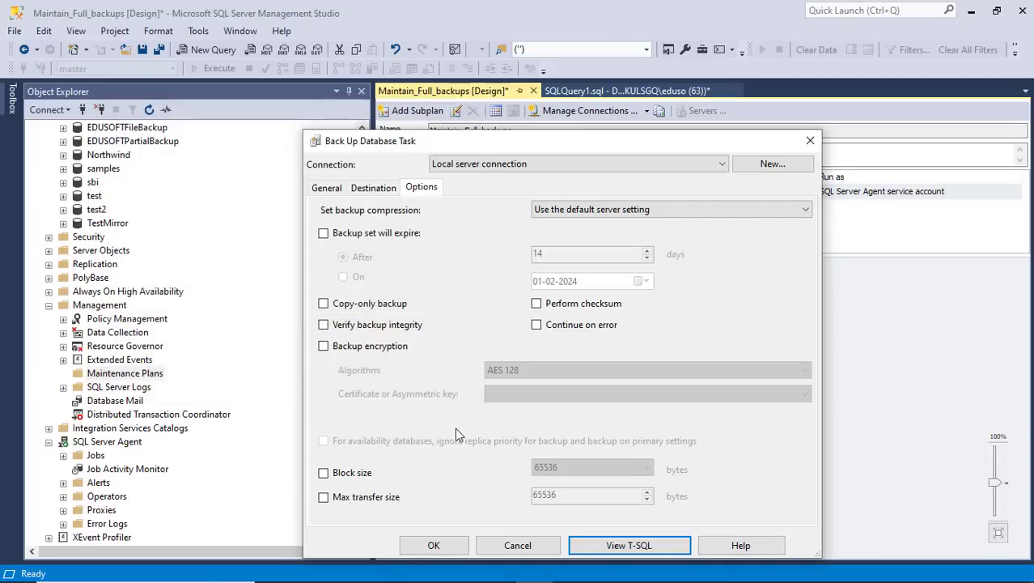
Step: Confirm the Back Up Database Task's settings and move the task slightly lower on the design surface
{"action": "left_click", "coordinate": [433, 546]}
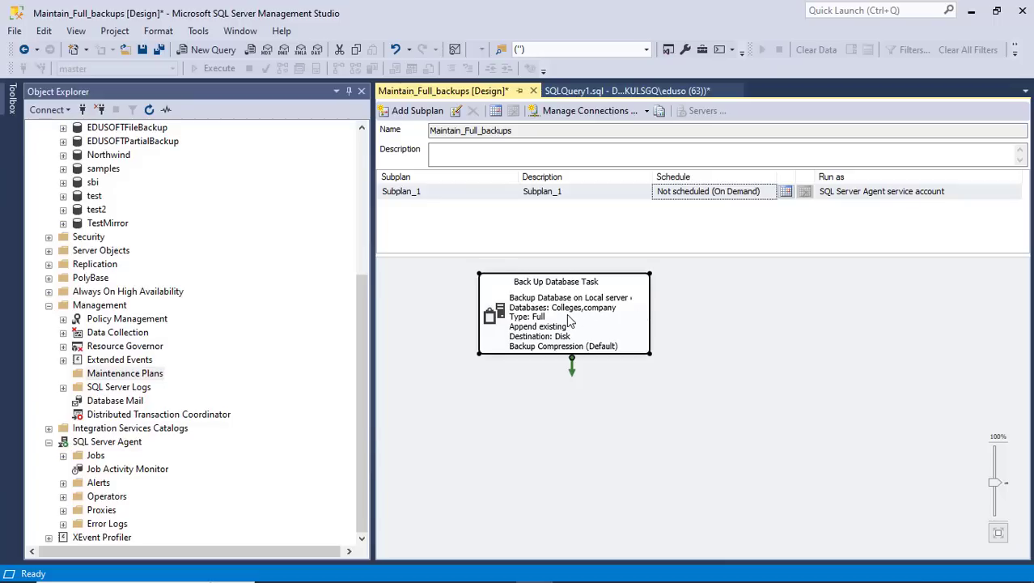
{"action": "left_click_drag", "start_coordinate": [584, 318], "coordinate": [577, 353]}
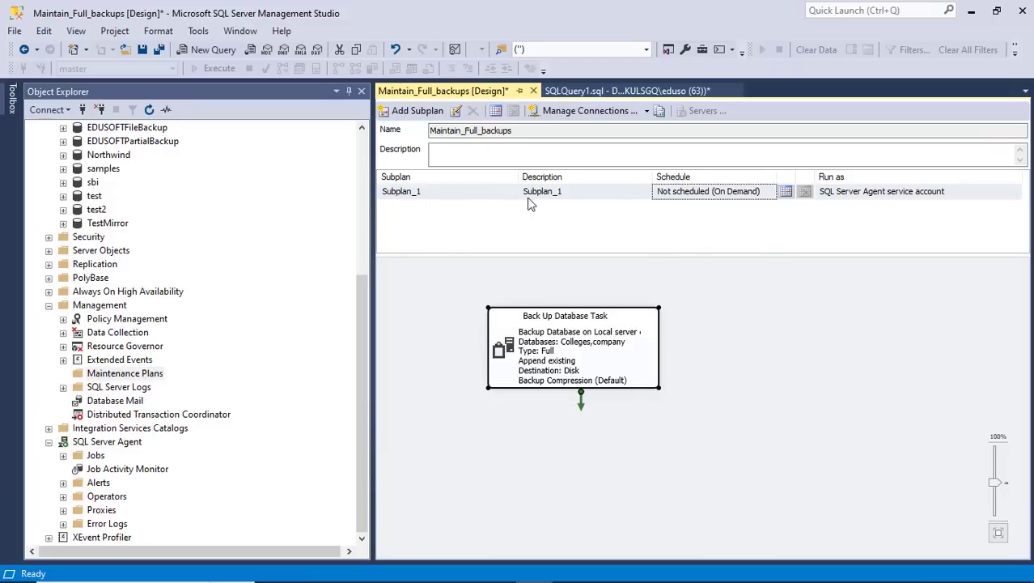
Step: Set up a recurring schedule for Subplan_1 that runs every 1 week on Saturday instead of Sunday
{"action": "left_click", "coordinate": [785, 195]}
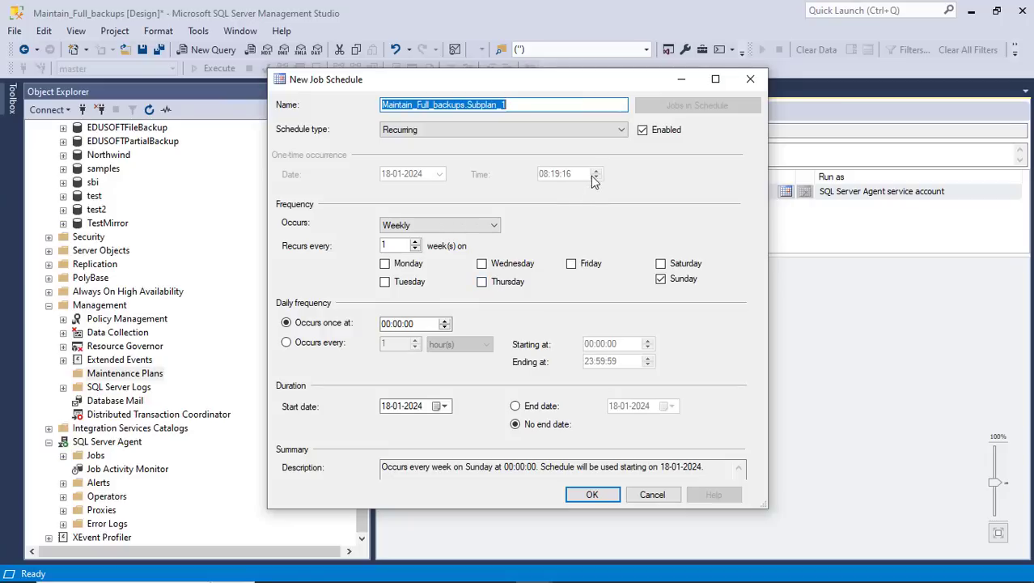
{"action": "left_click", "coordinate": [622, 132]}
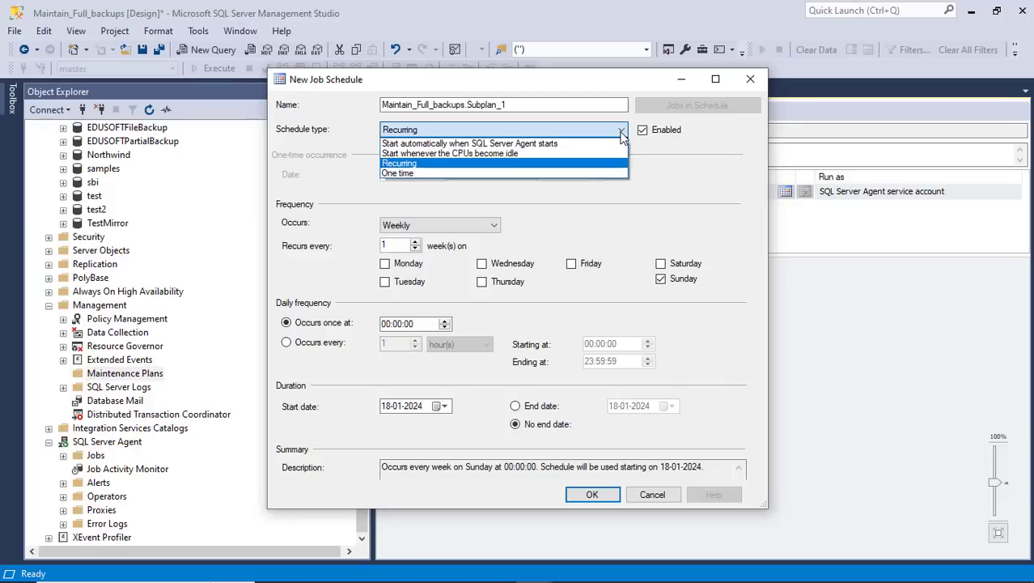
{"action": "left_click", "coordinate": [522, 166]}
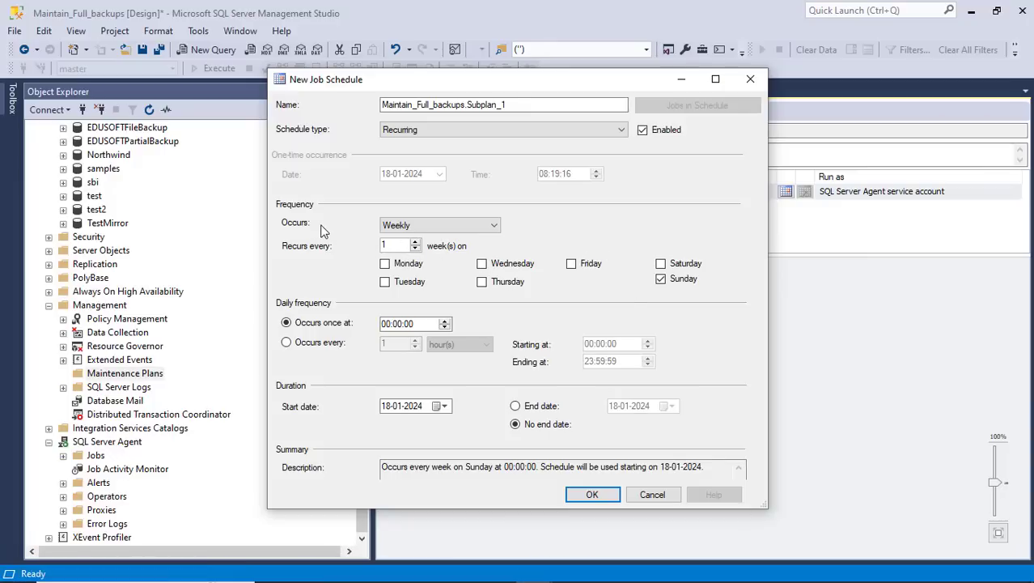
{"action": "left_click", "coordinate": [496, 227]}
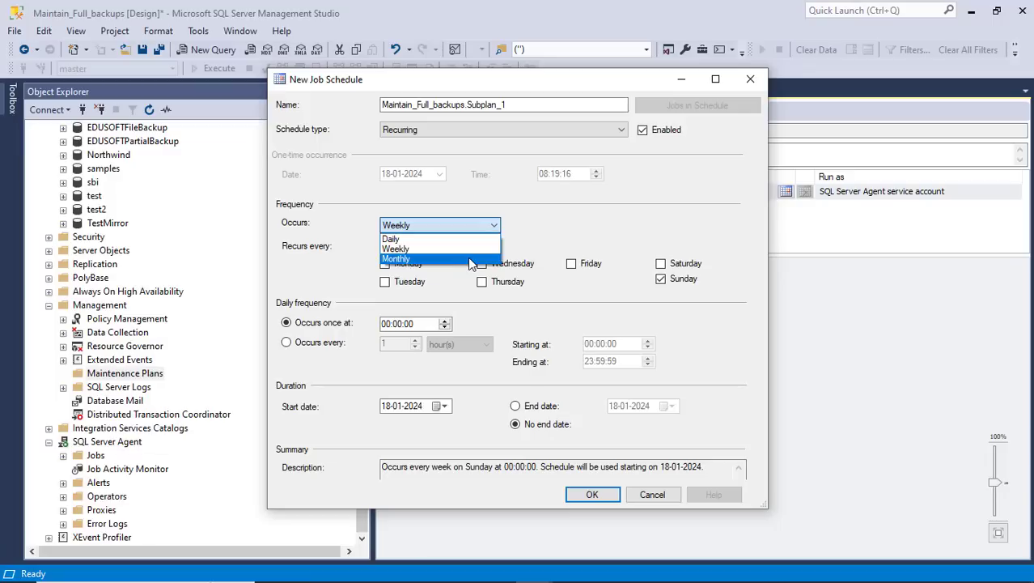
{"action": "left_click", "coordinate": [465, 249]}
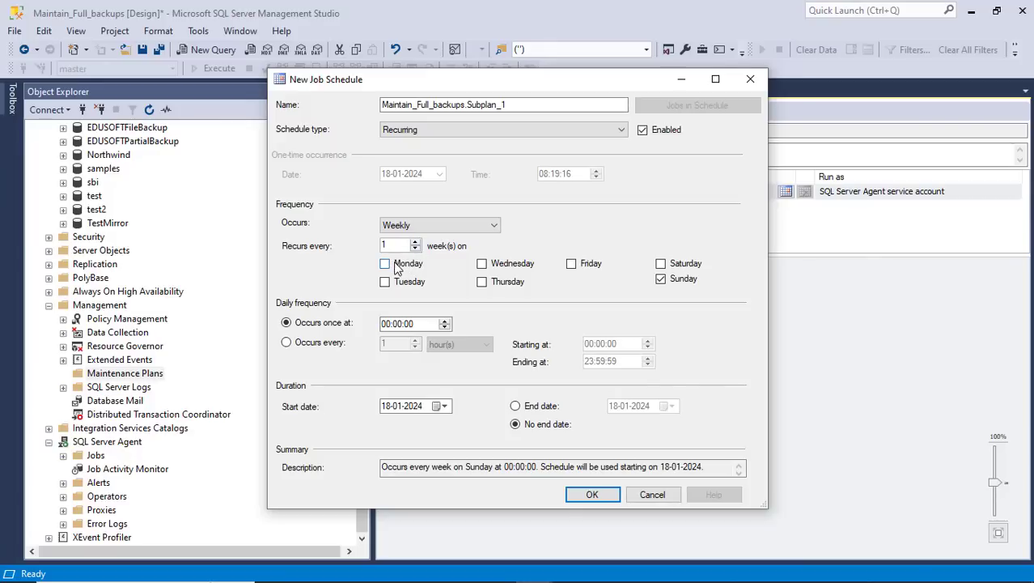
{"action": "left_click", "coordinate": [661, 267]}
{"action": "left_click", "coordinate": [662, 280]}
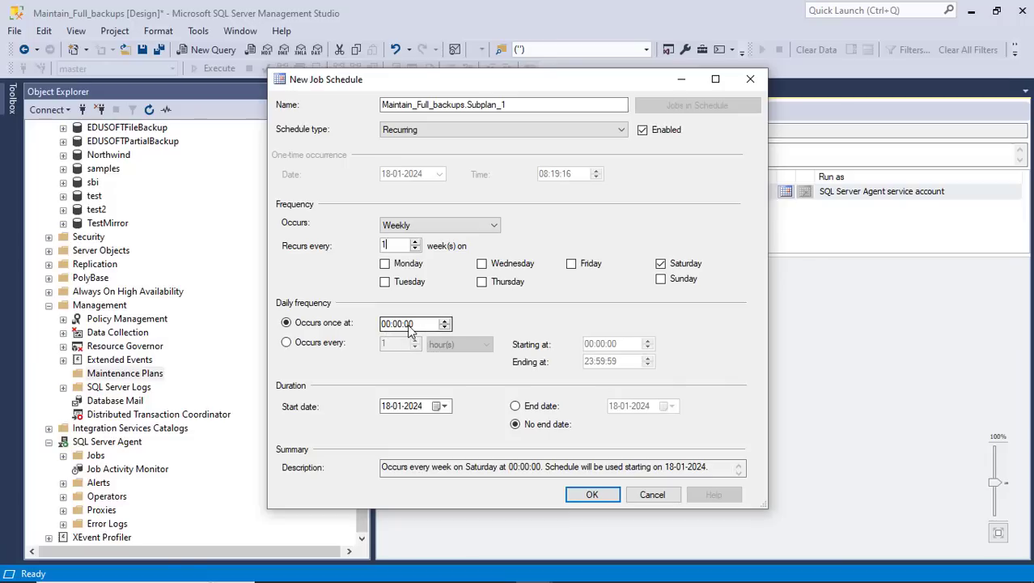
Step: Try an hourly frequency, return to occurring once at 00:00:00, and confirm the job schedule
{"action": "left_click", "coordinate": [337, 346]}
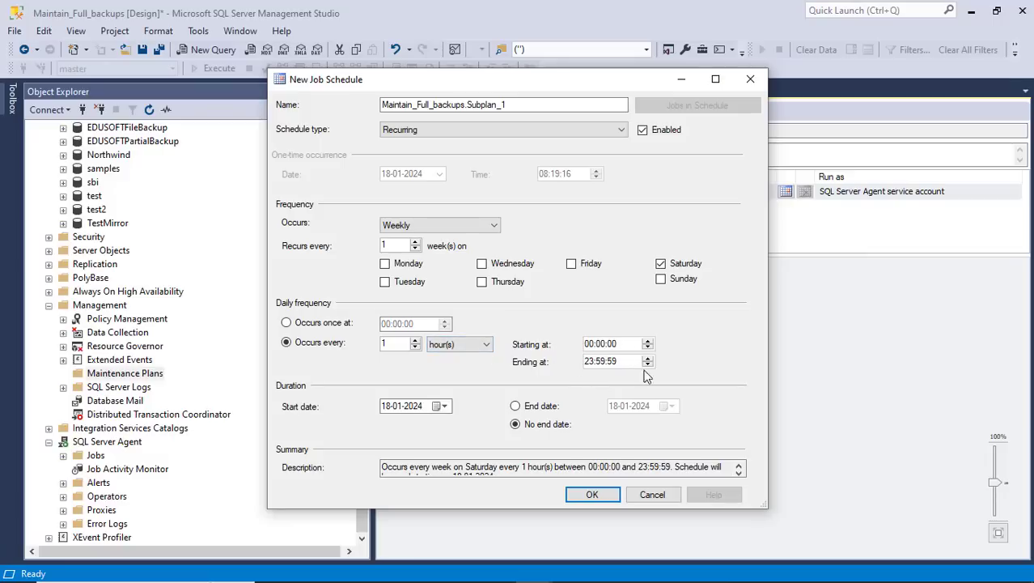
{"action": "left_click", "coordinate": [335, 324]}
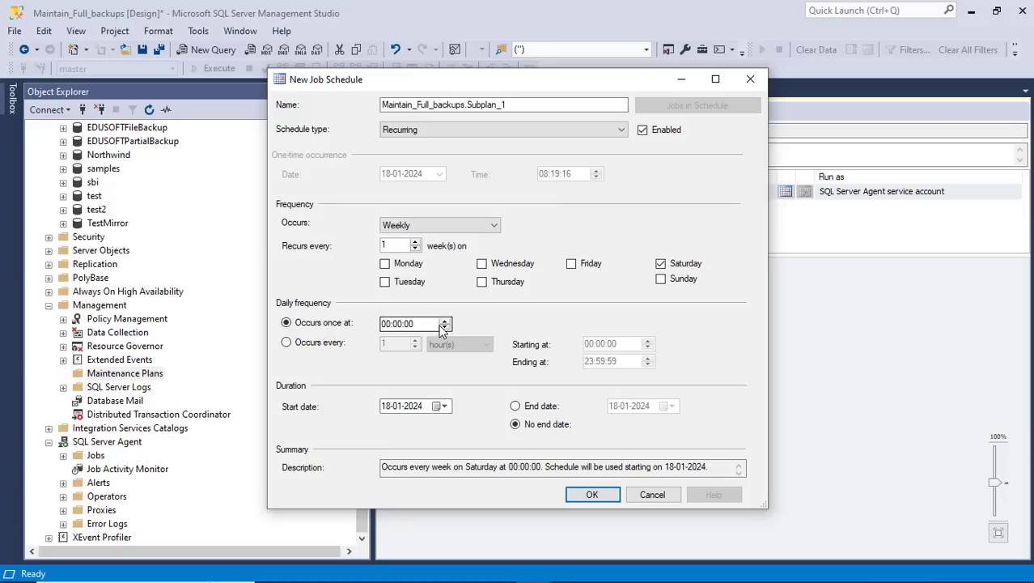
{"action": "left_click", "coordinate": [446, 320]}
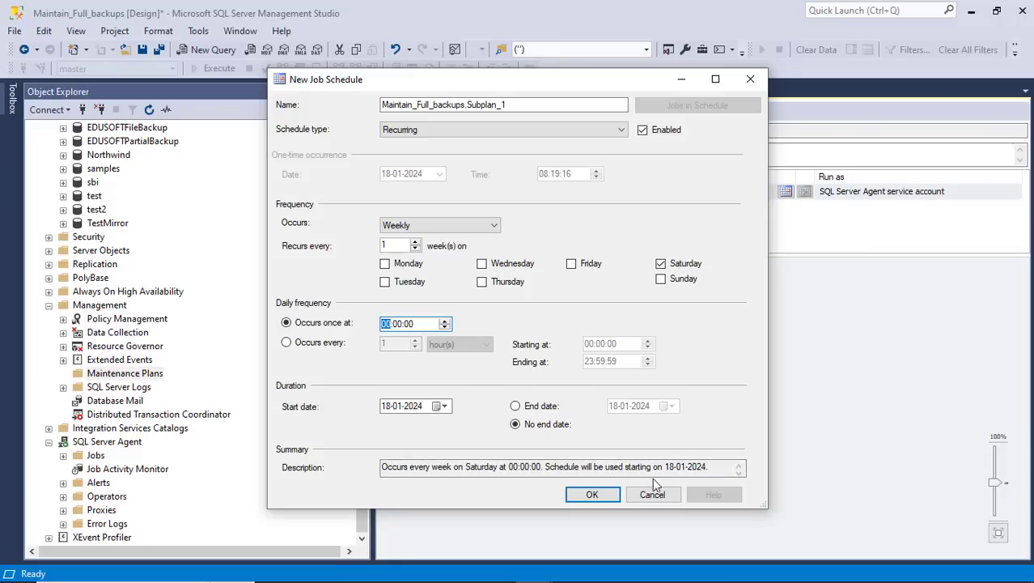
{"action": "left_click", "coordinate": [592, 502]}
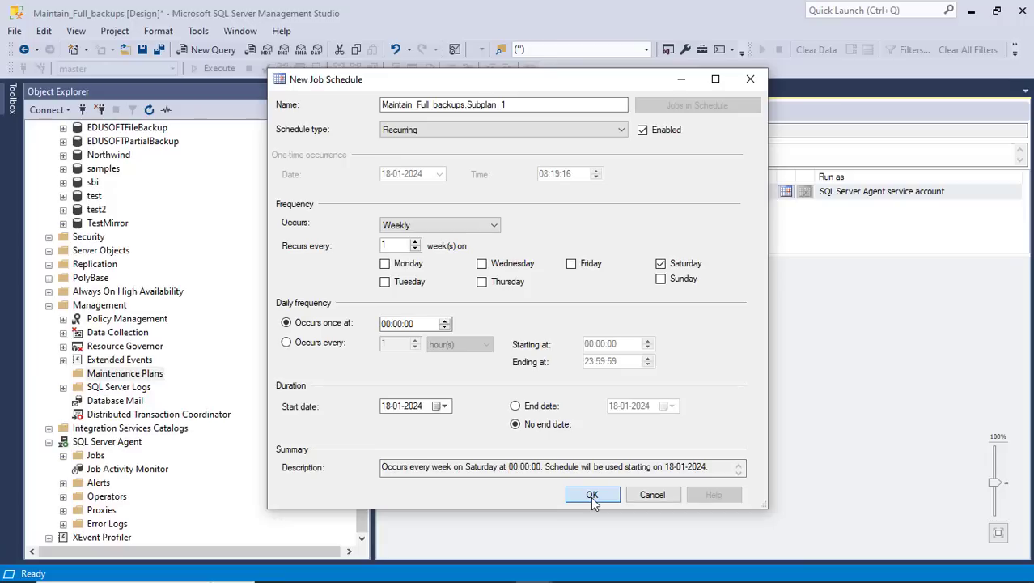
{"action": "left_click", "coordinate": [592, 500]}
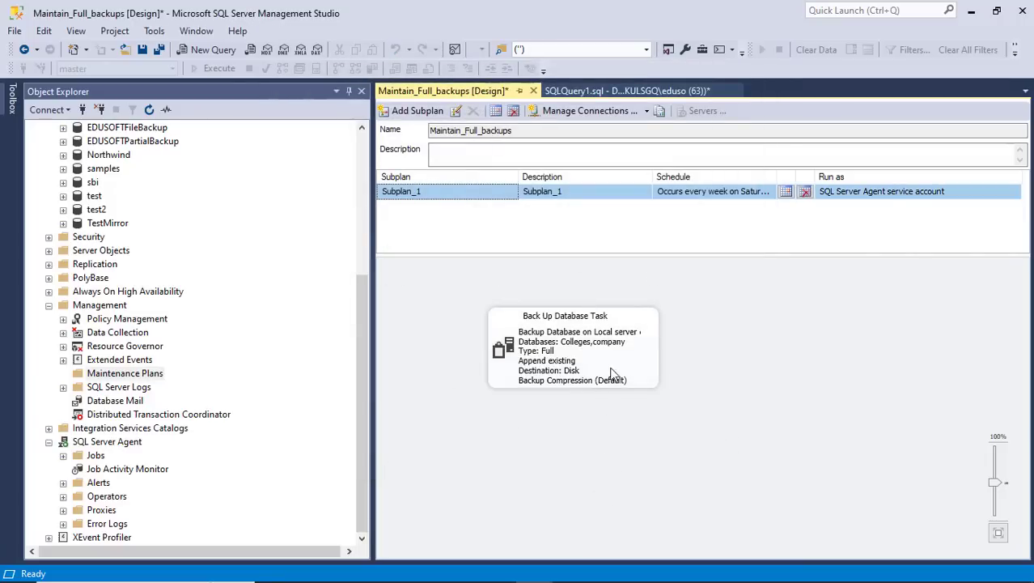
Step: Start adding a second subplan to the maintenance plan and cancel its properties
{"action": "left_click", "coordinate": [701, 341]}
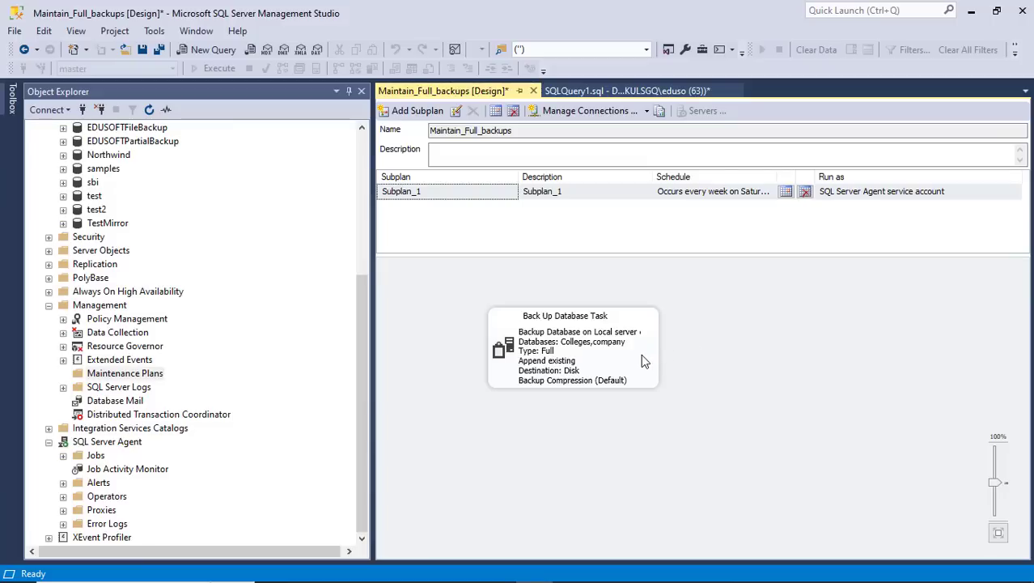
{"action": "left_click", "coordinate": [643, 355]}
{"action": "left_click", "coordinate": [716, 348]}
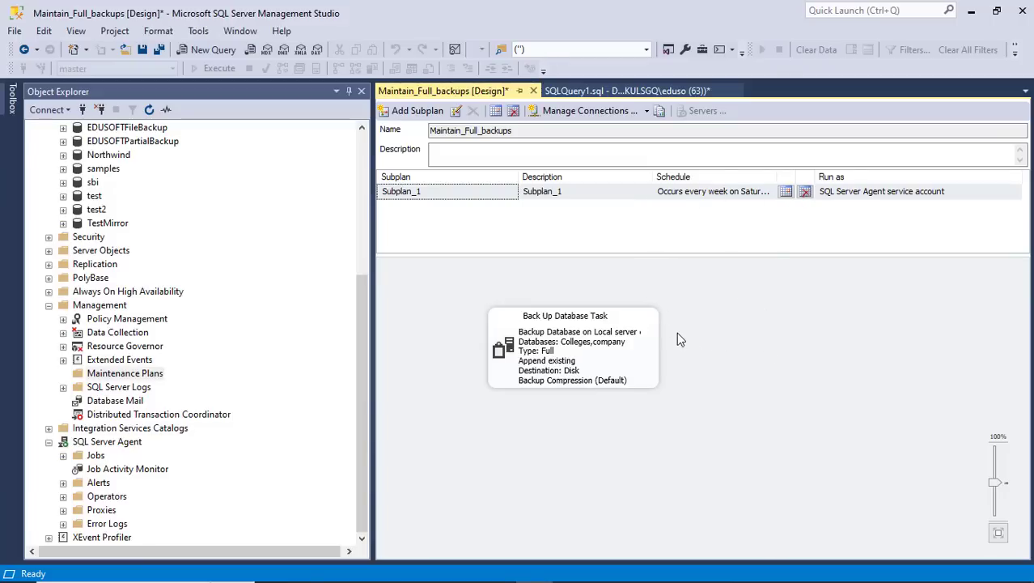
{"action": "left_click", "coordinate": [417, 117]}
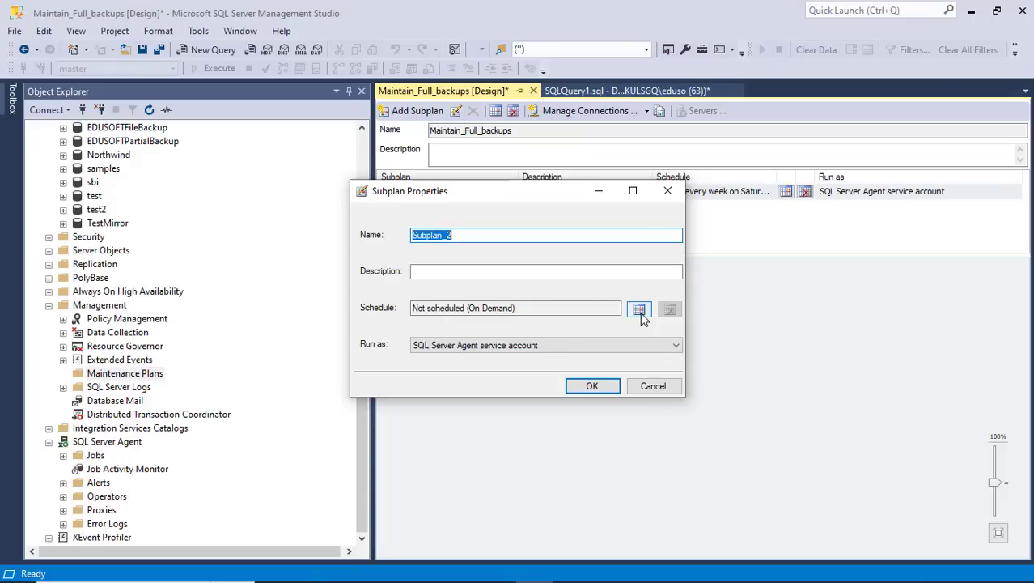
{"action": "left_click", "coordinate": [653, 386]}
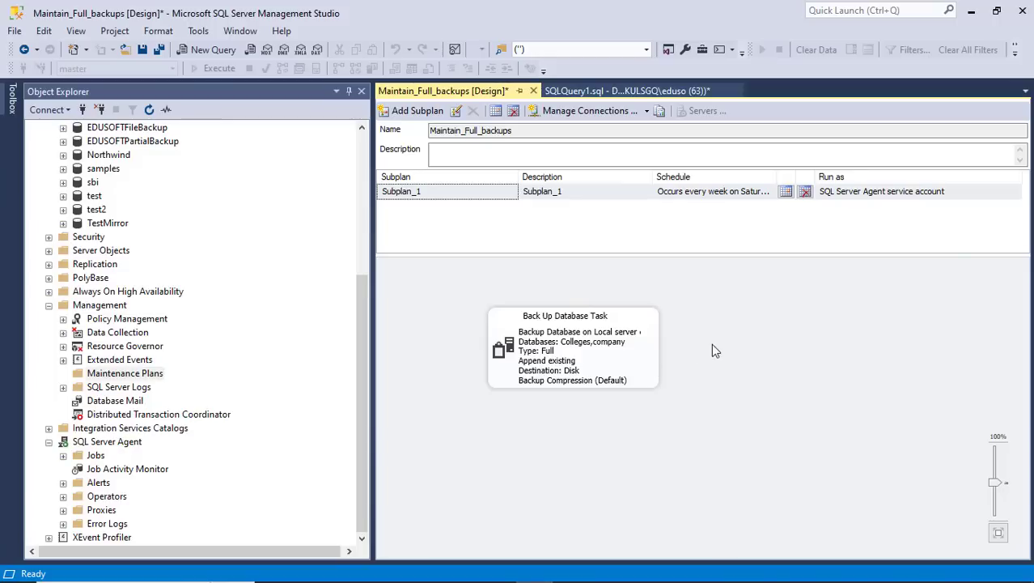
Step: Move the Back Up Database Task slightly up and to the right on the design surface
{"action": "left_click", "coordinate": [614, 371]}
{"action": "left_click_drag", "start_coordinate": [613, 364], "coordinate": [662, 339]}
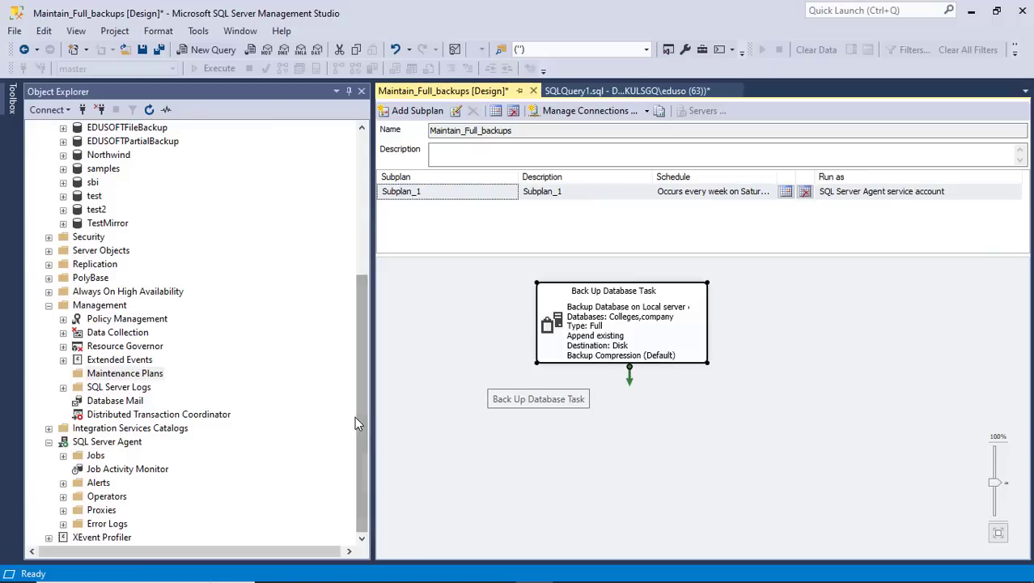
Step: Expand the SQL Server Agent Jobs folder and refresh both the Jobs and Maintenance Plans folders
{"action": "left_click", "coordinate": [63, 455]}
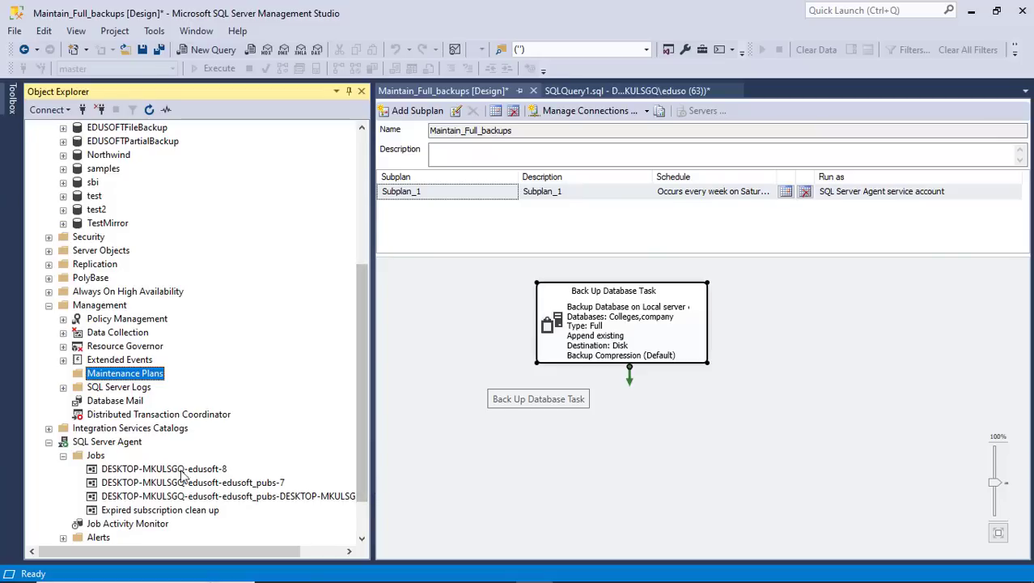
{"action": "right_click", "coordinate": [98, 459]}
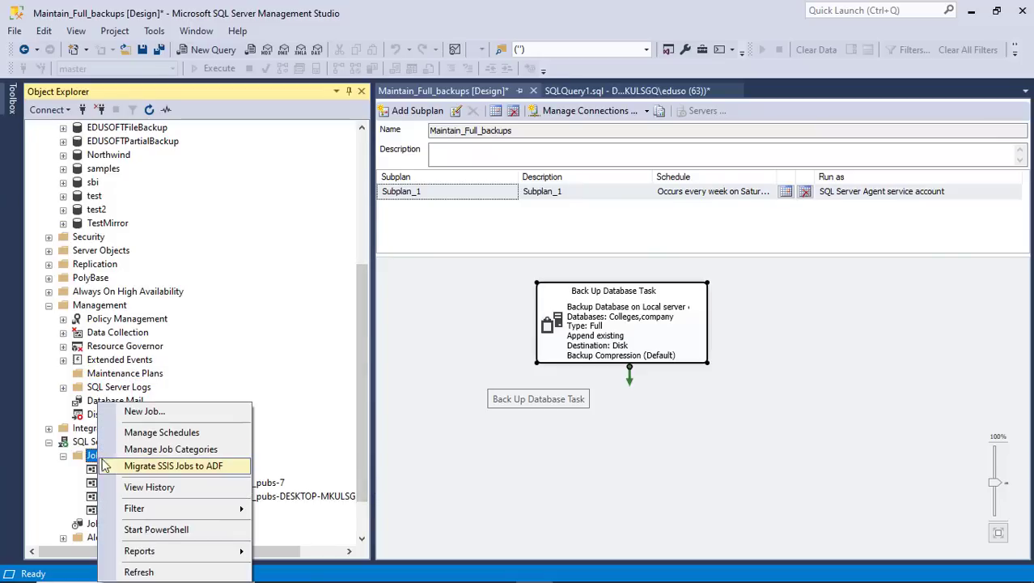
{"action": "left_click", "coordinate": [172, 570]}
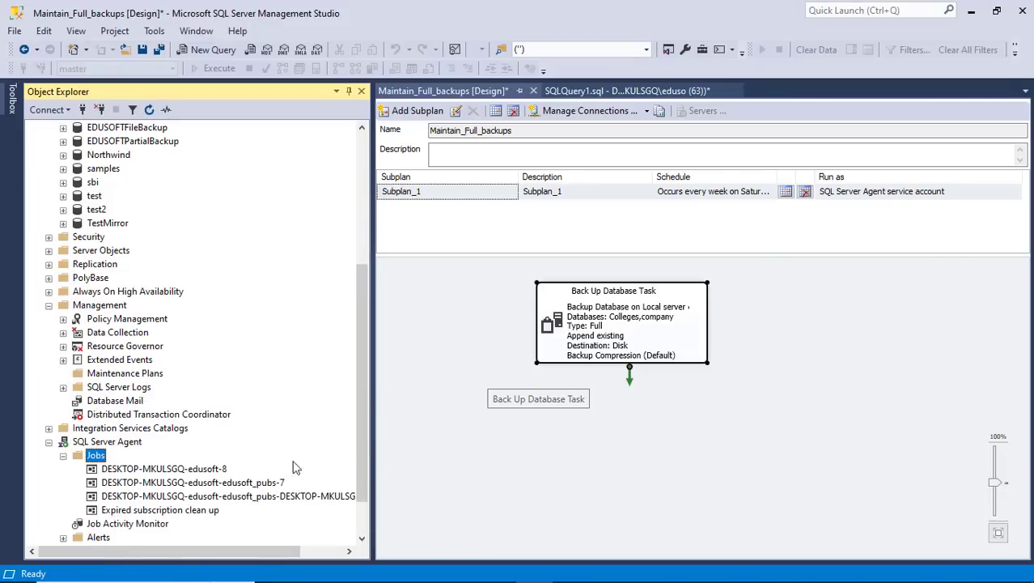
{"action": "left_click_drag", "start_coordinate": [367, 441], "coordinate": [367, 487]}
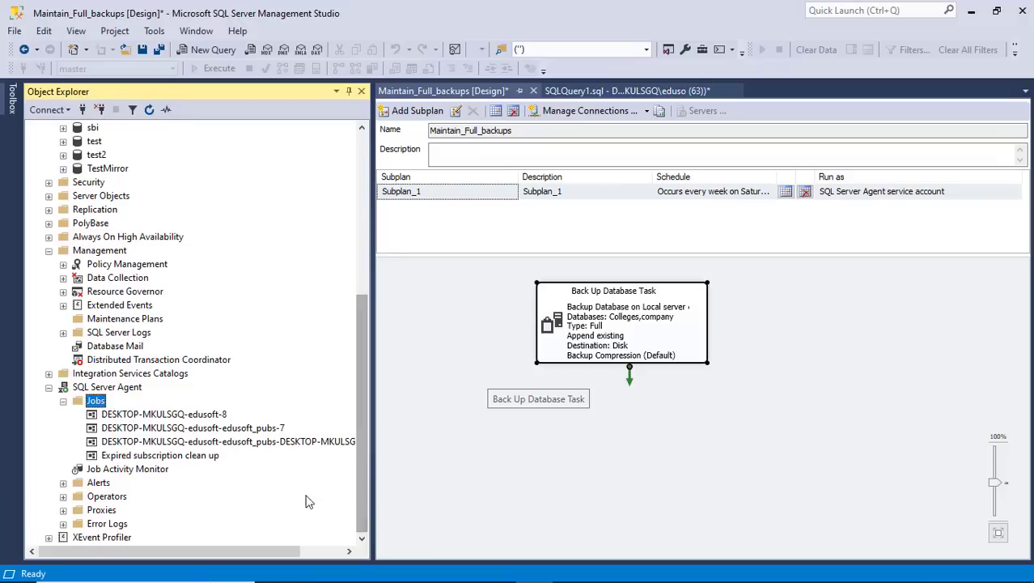
{"action": "left_click_drag", "start_coordinate": [286, 551], "coordinate": [259, 553]}
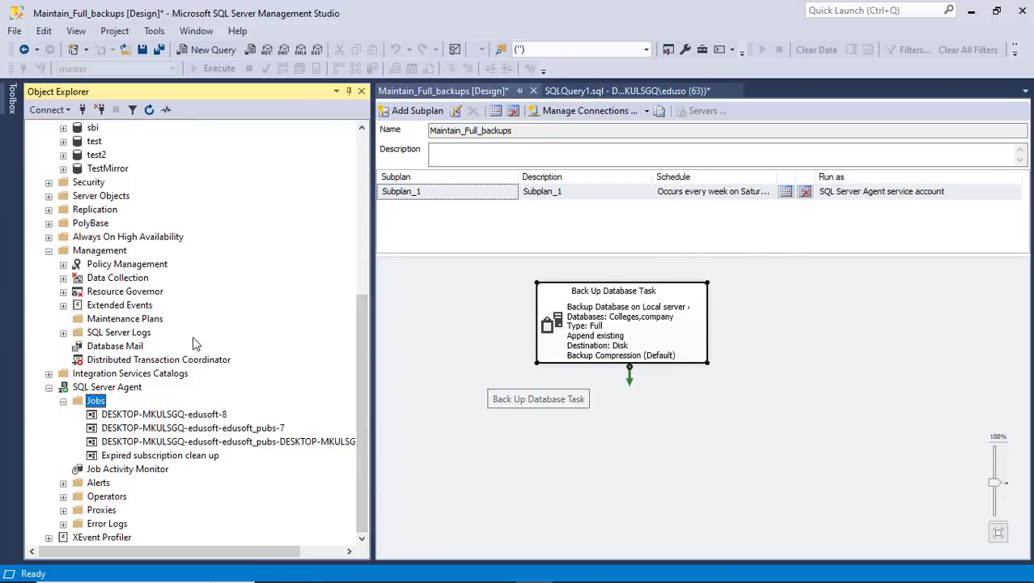
{"action": "scroll", "coordinate": [194, 344], "scroll_direction": "up", "scroll_amount": 1}
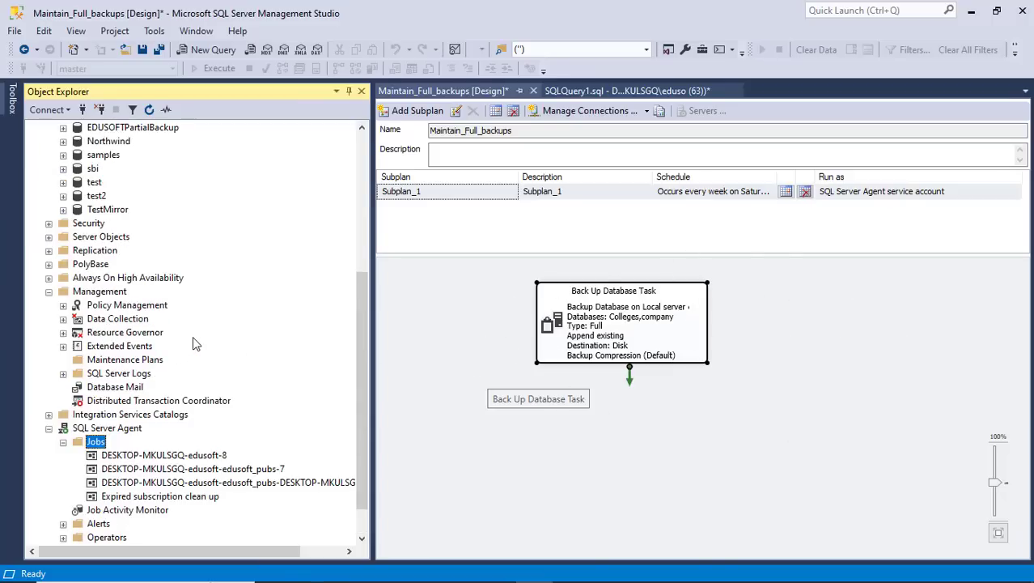
{"action": "right_click", "coordinate": [96, 362]}
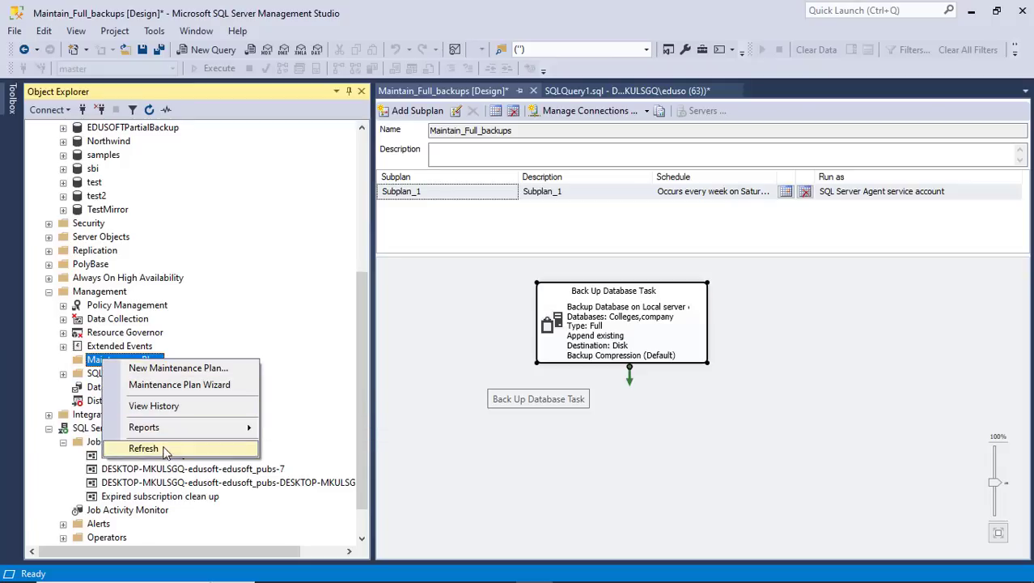
{"action": "left_click", "coordinate": [165, 449]}
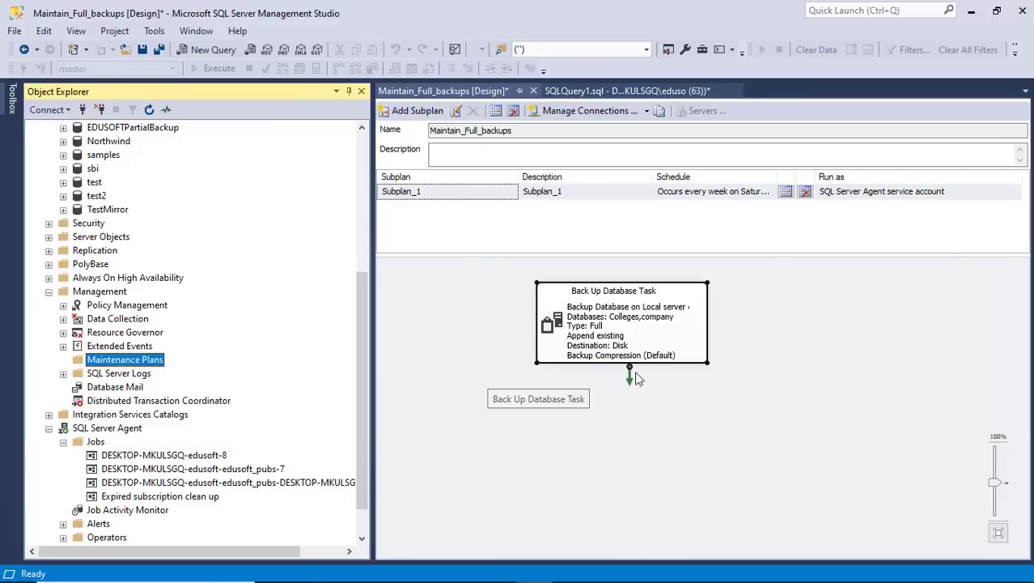
Step: Save the Maintain_Full_backups plan, then refresh and expand the Maintenance Plans folder
{"action": "left_click", "coordinate": [143, 51]}
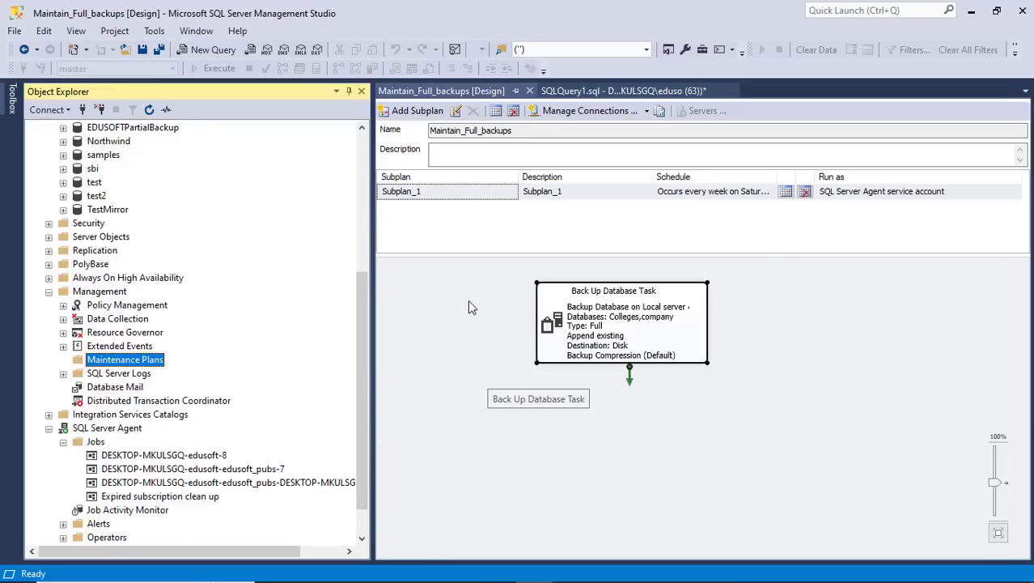
{"action": "right_click", "coordinate": [153, 364]}
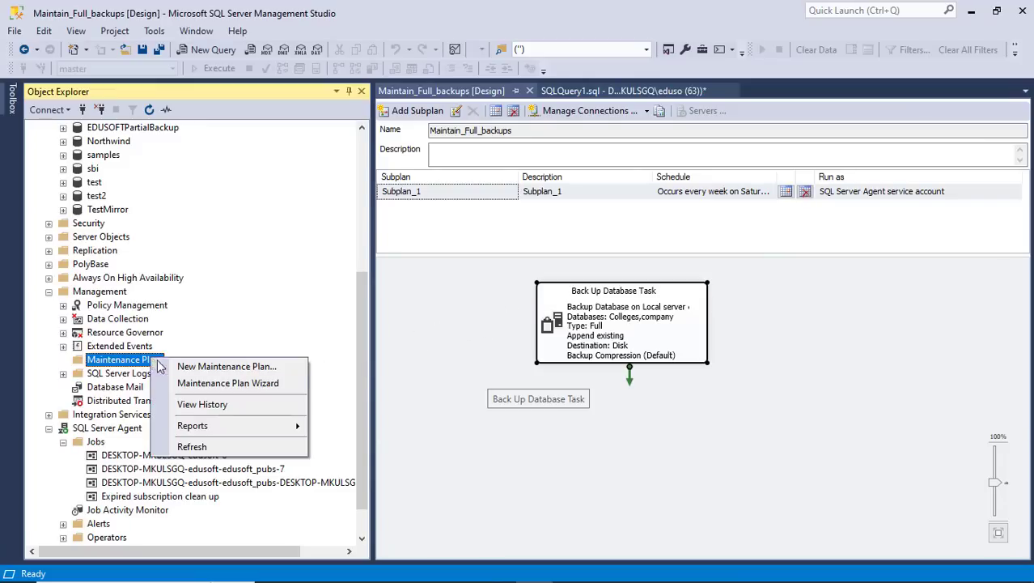
{"action": "left_click", "coordinate": [238, 448]}
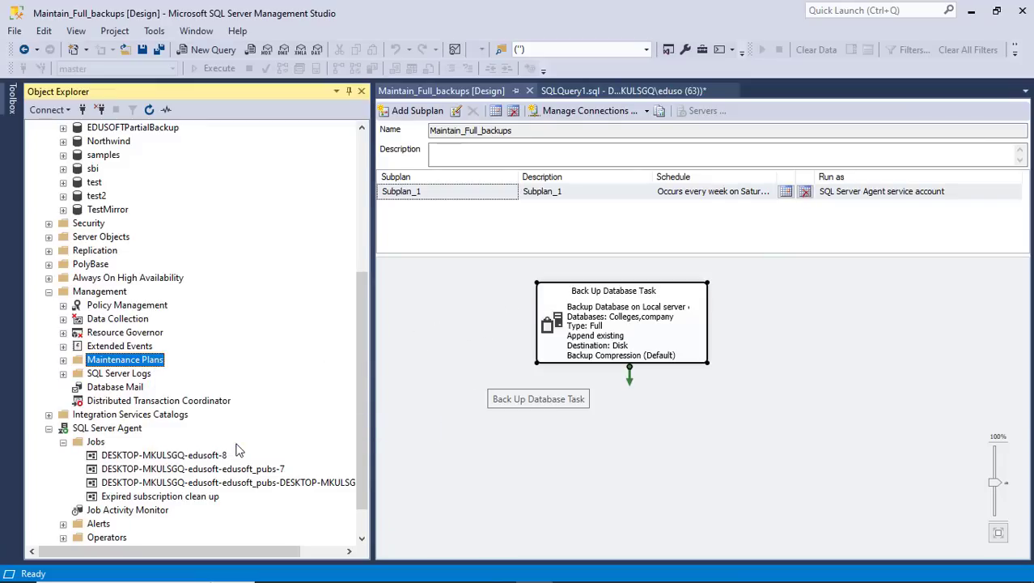
{"action": "left_click", "coordinate": [63, 360]}
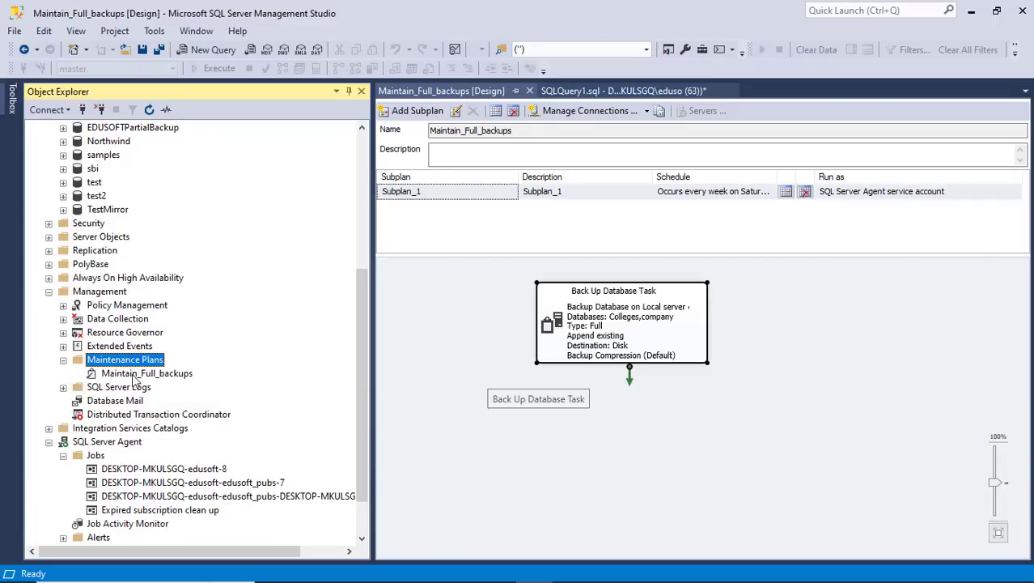
Step: Refresh the SQL Server Agent jobs and select the Maintain_Full_backups.Subplan_1 job
{"action": "right_click", "coordinate": [101, 457]}
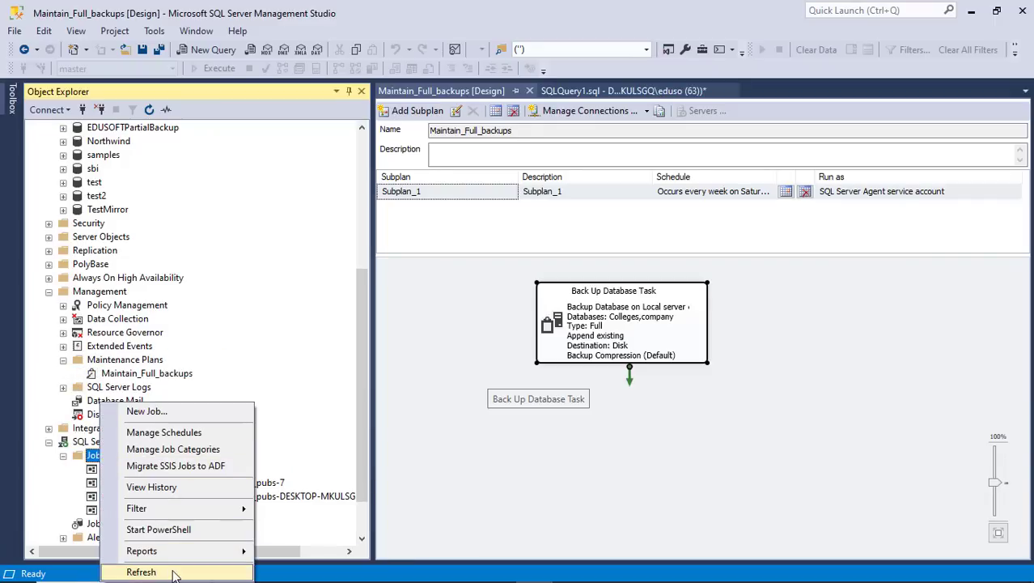
{"action": "left_click", "coordinate": [141, 573]}
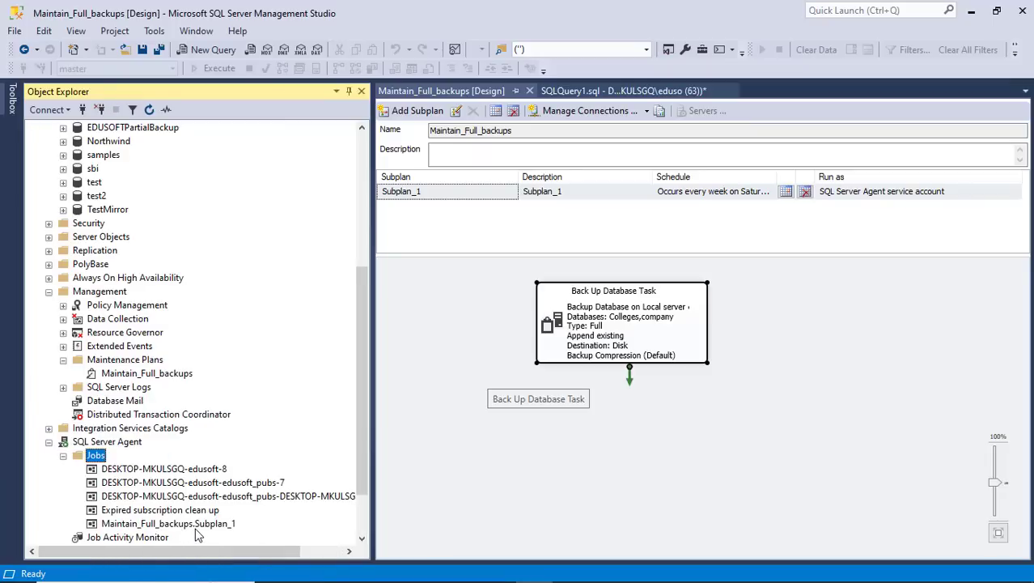
{"action": "left_click", "coordinate": [195, 526]}
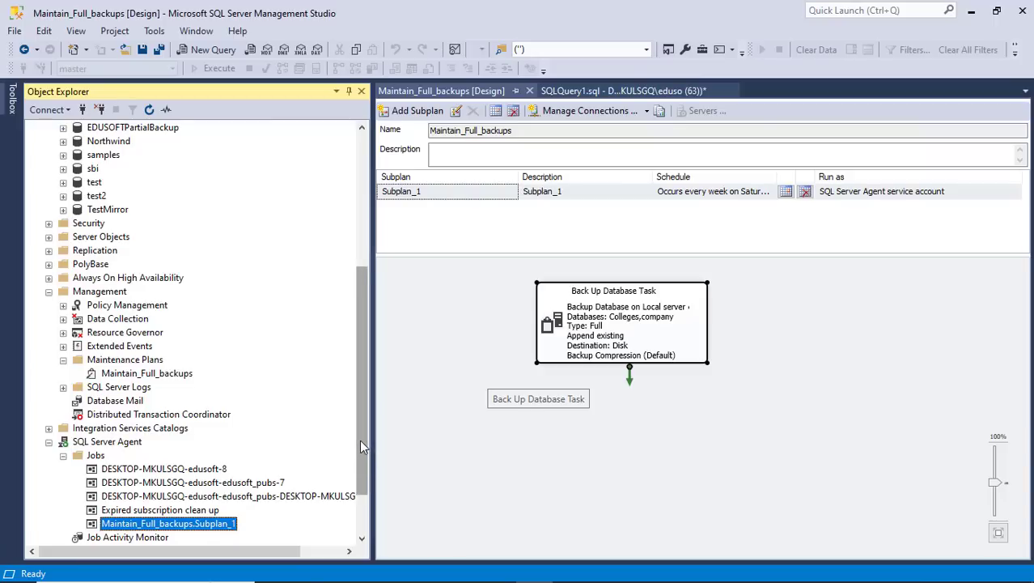
{"action": "left_click_drag", "start_coordinate": [361, 444], "coordinate": [377, 316]}
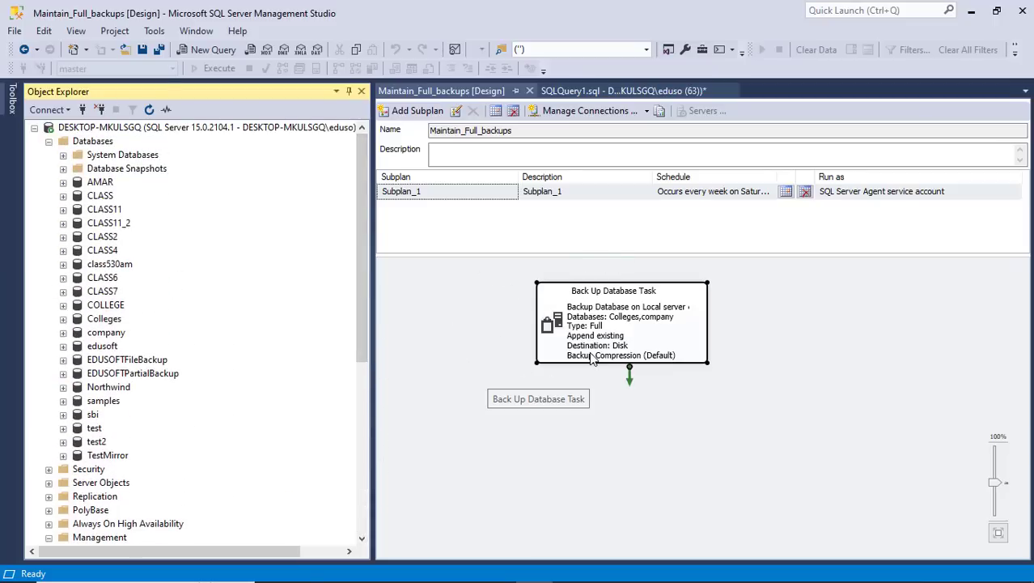
{"action": "left_click_drag", "start_coordinate": [593, 357], "coordinate": [601, 344]}
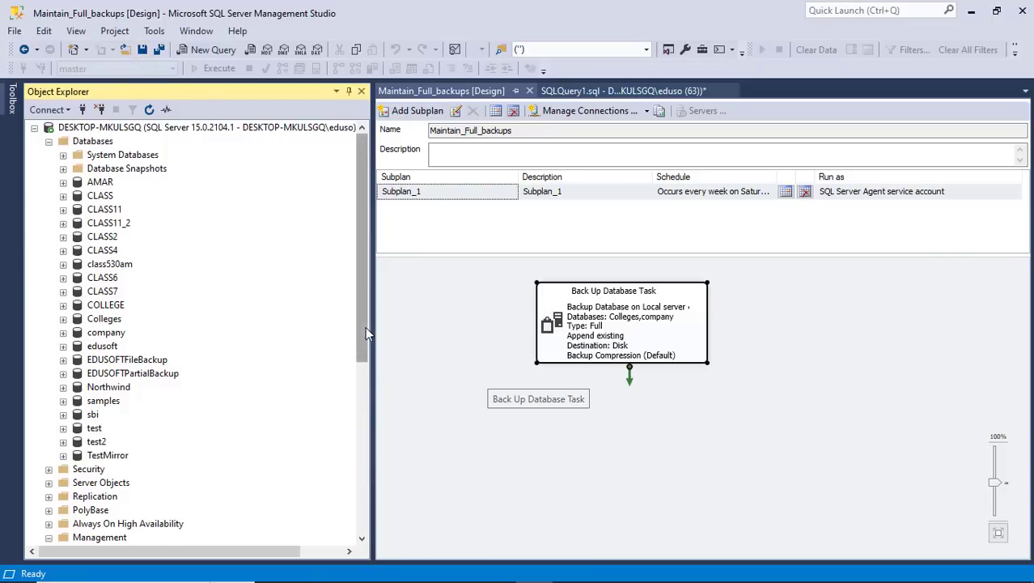
{"action": "left_click_drag", "start_coordinate": [365, 327], "coordinate": [386, 481]}
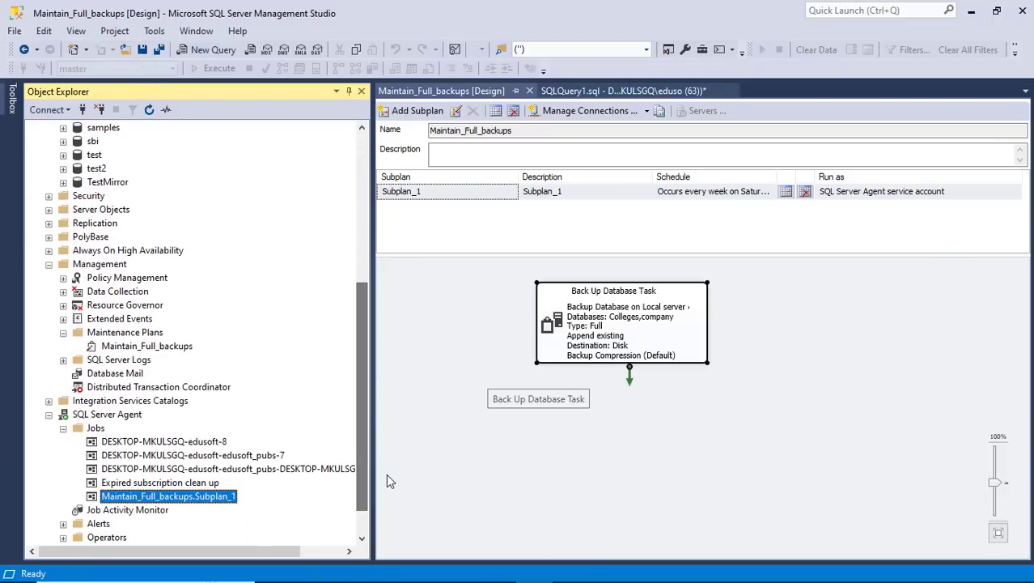
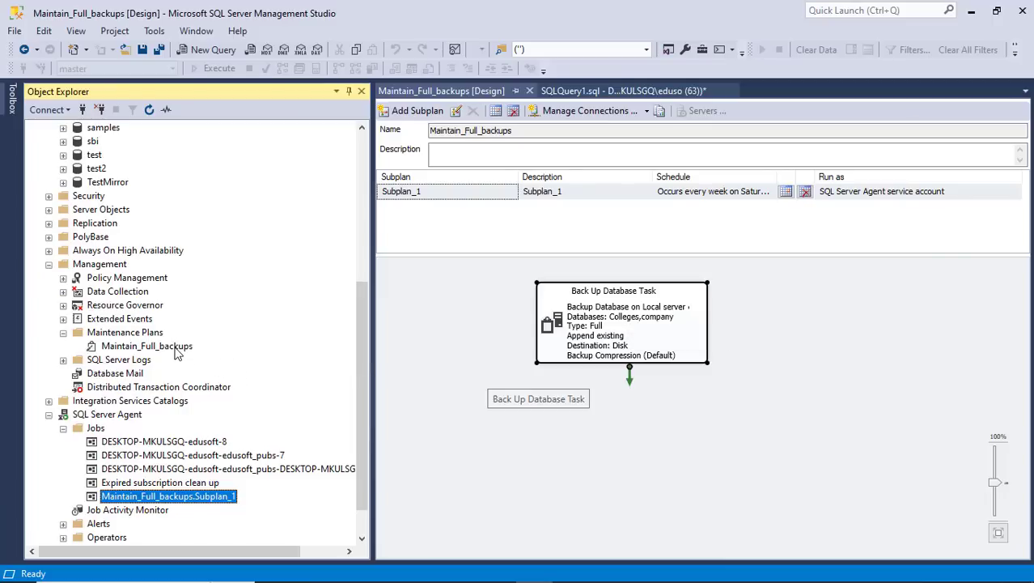
{"action": "right_click", "coordinate": [177, 353]}
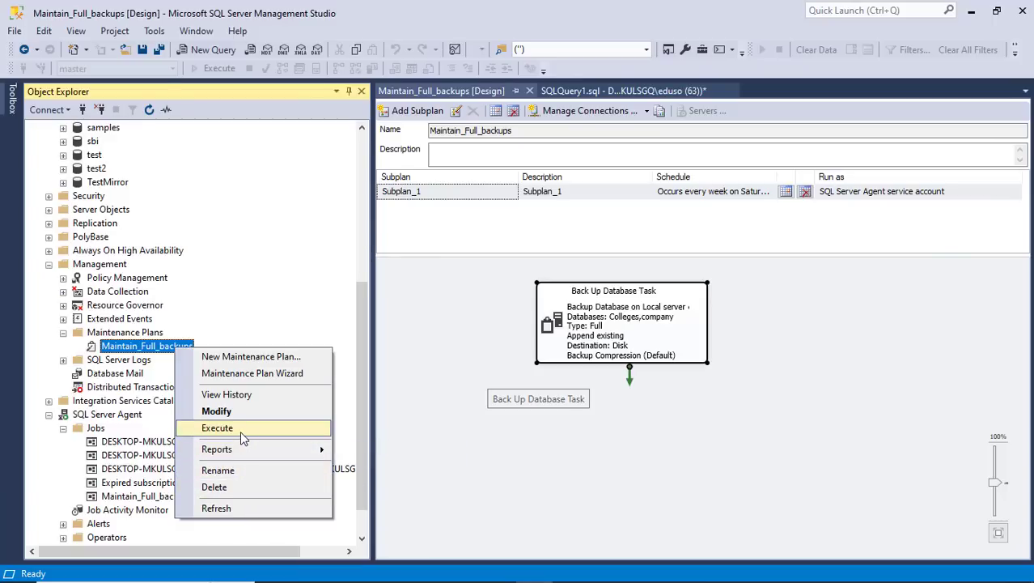
{"action": "left_click", "coordinate": [456, 446]}
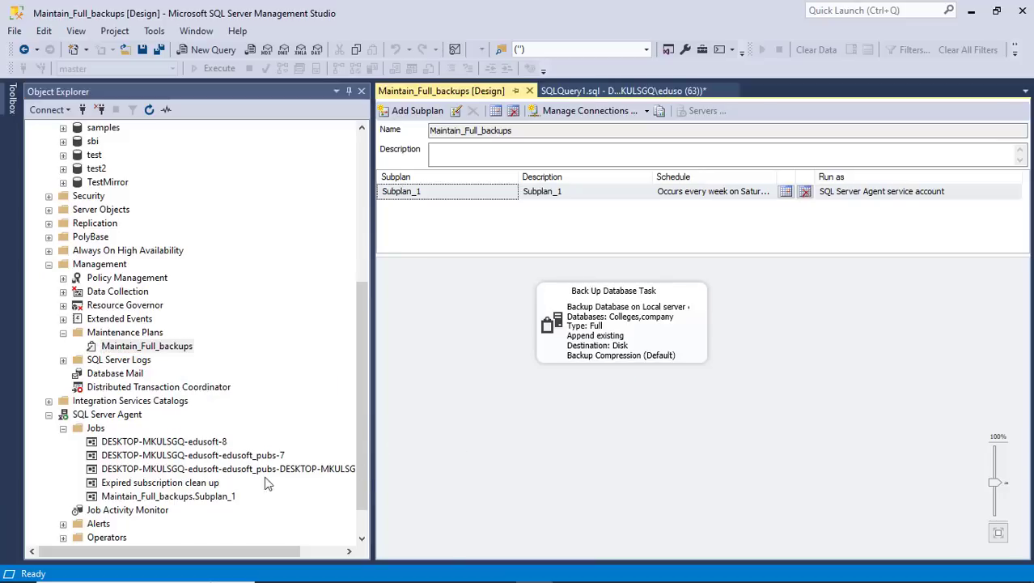
Step: Try to stop the Maintain_Full_backups.Subplan_1 job, read the full status message, and close the results
{"action": "left_click", "coordinate": [153, 497]}
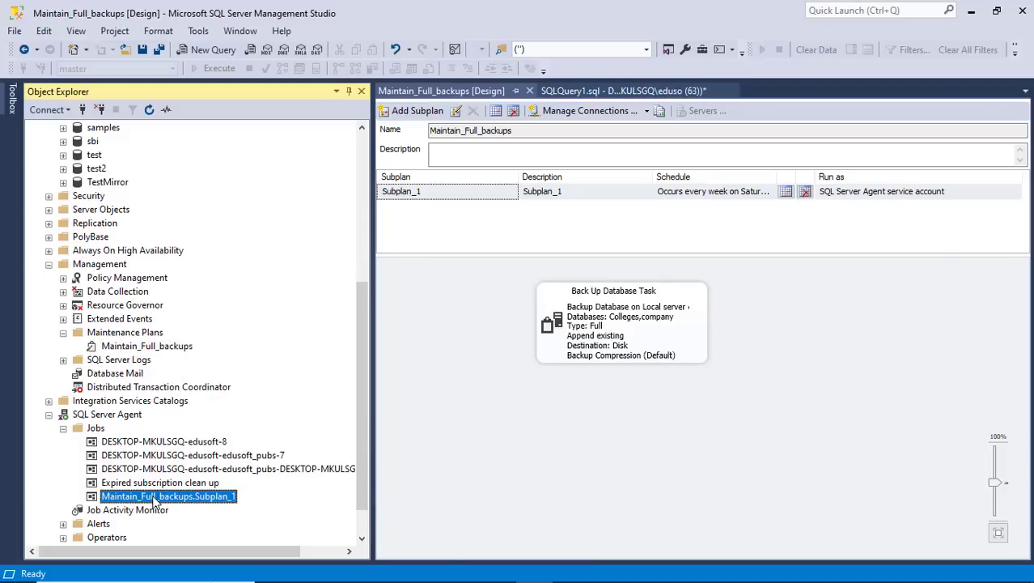
{"action": "right_click", "coordinate": [153, 500]}
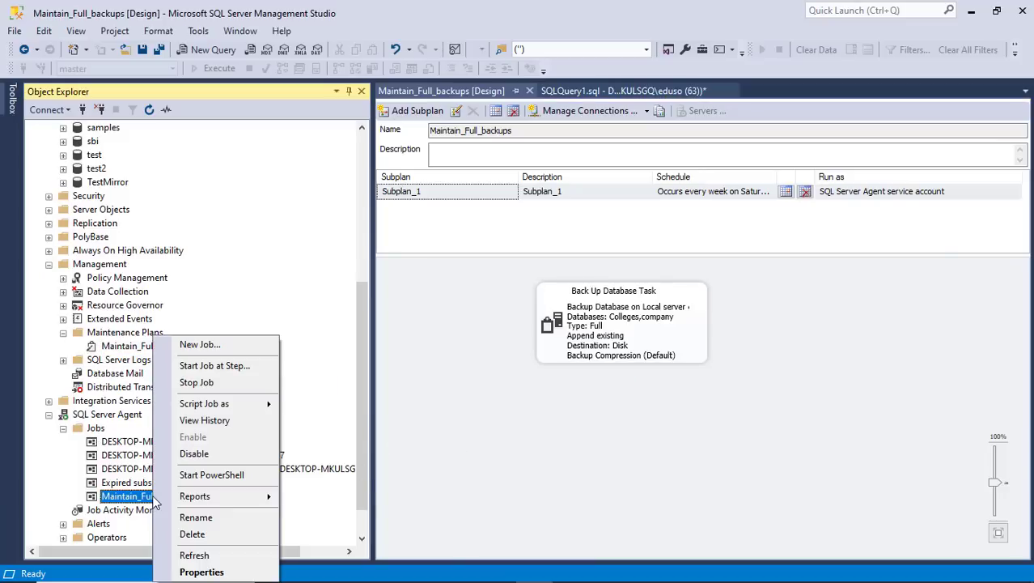
{"action": "left_click", "coordinate": [199, 382]}
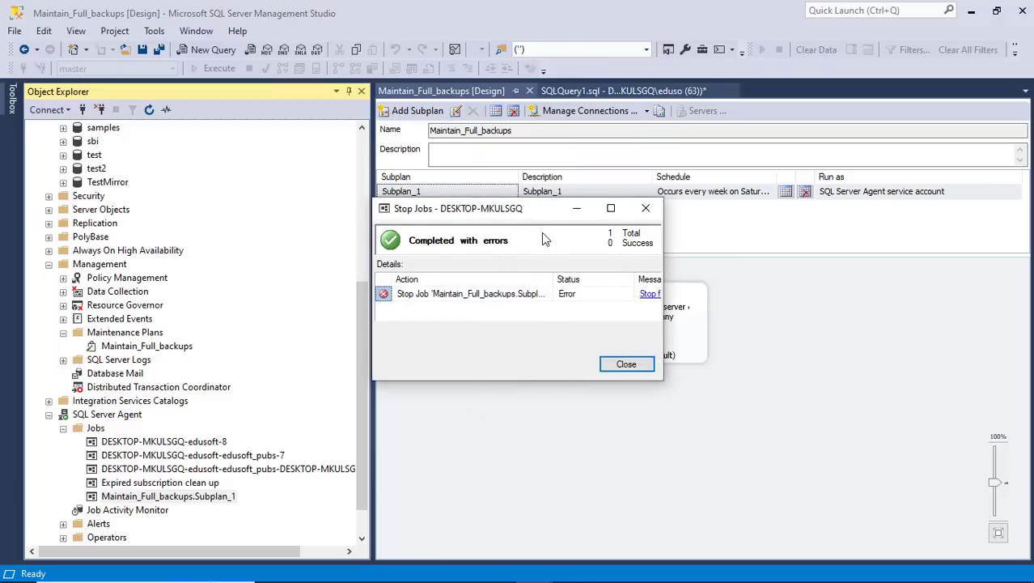
{"action": "left_click_drag", "start_coordinate": [528, 210], "coordinate": [532, 229]}
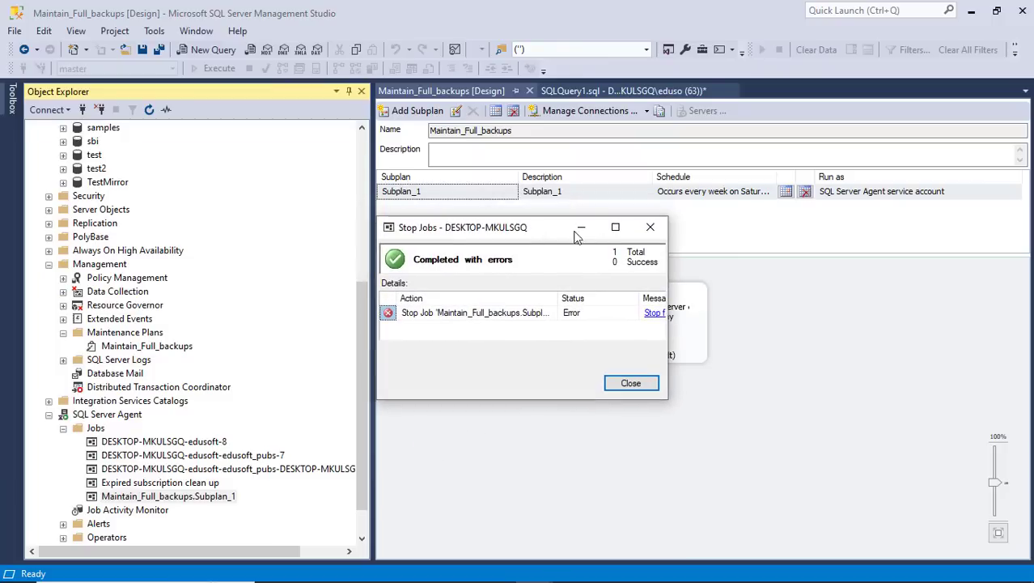
{"action": "left_click", "coordinate": [616, 228]}
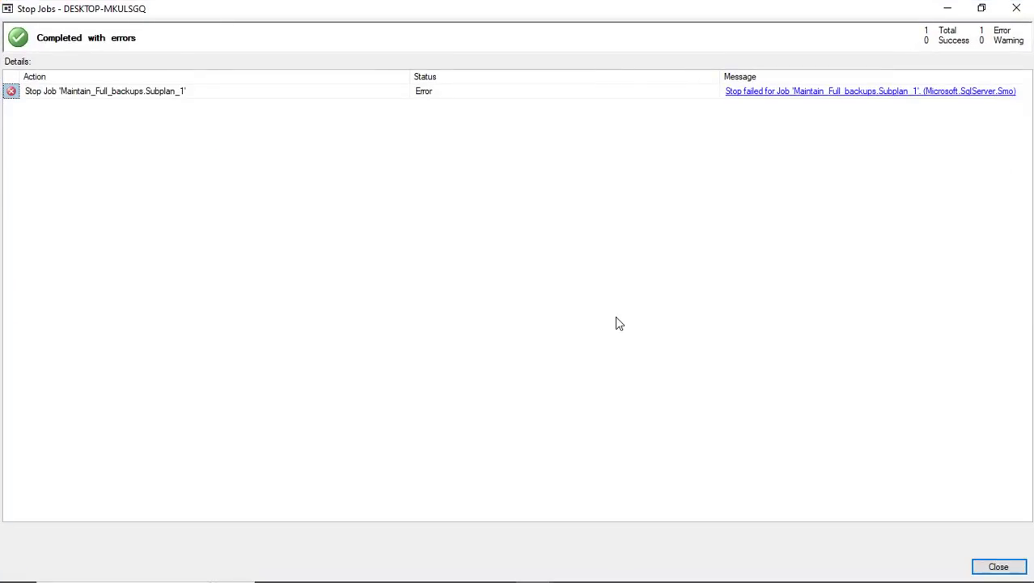
{"action": "left_click", "coordinate": [914, 93]}
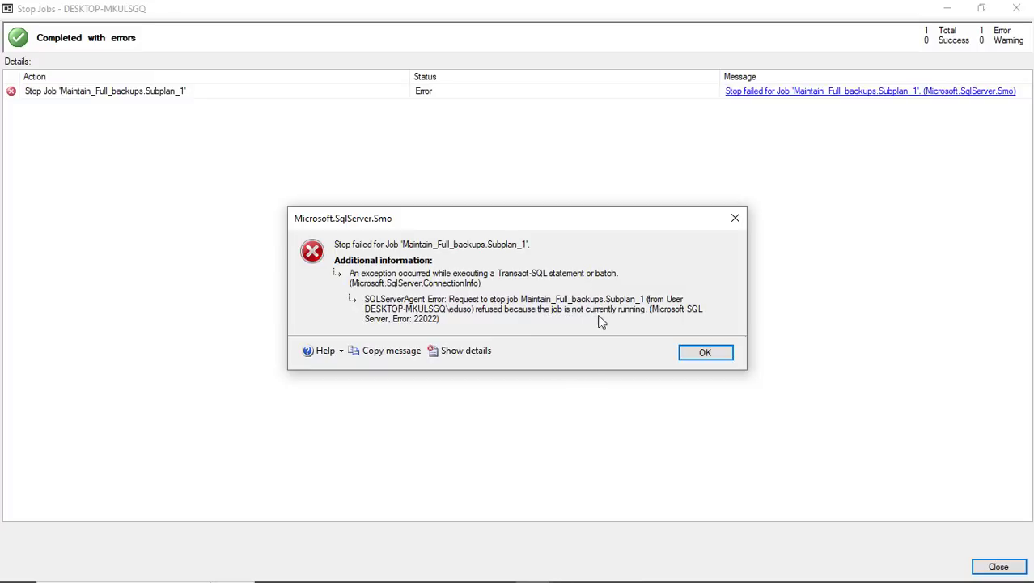
{"action": "left_click", "coordinate": [707, 353]}
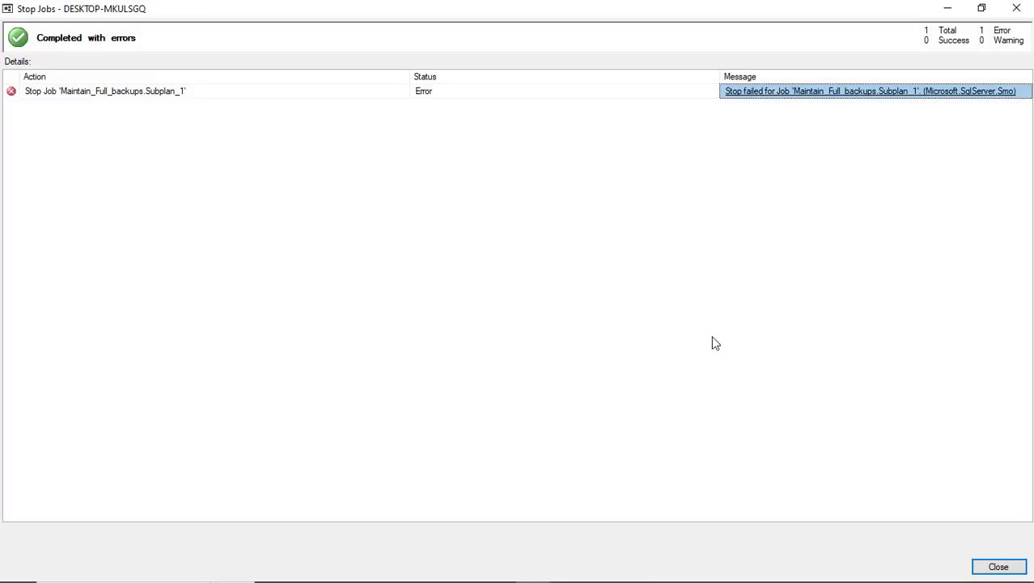
{"action": "left_click", "coordinate": [1017, 9]}
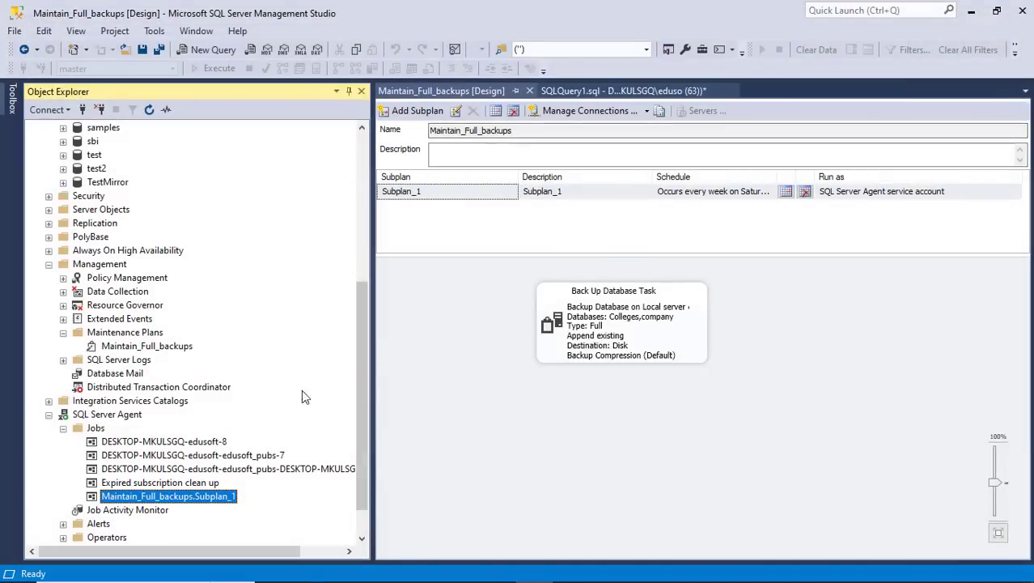
Step: Execute the Maintain_Full_backups maintenance plan and close its execution status
{"action": "right_click", "coordinate": [144, 348]}
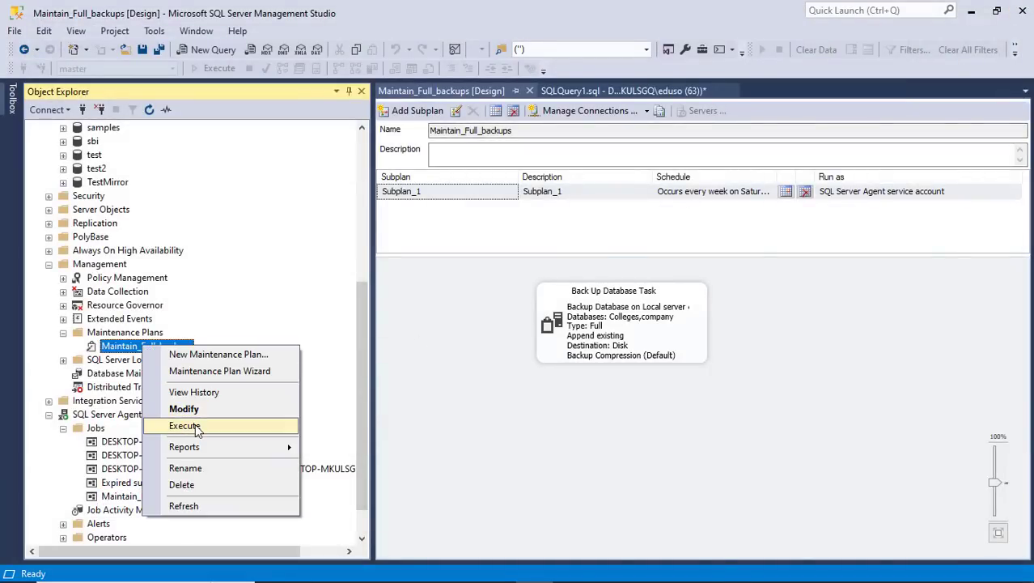
{"action": "left_click", "coordinate": [197, 425]}
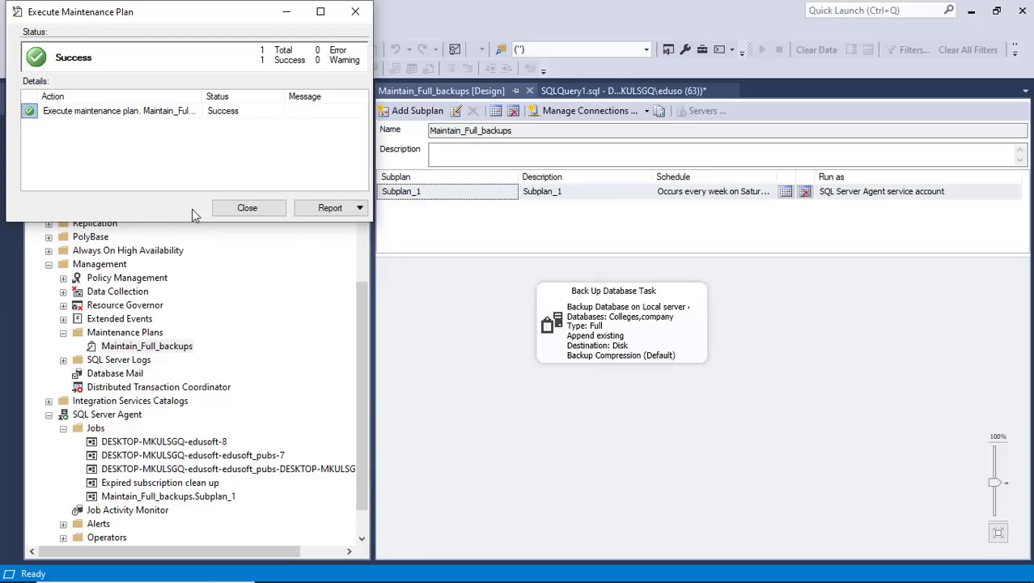
{"action": "left_click", "coordinate": [252, 210]}
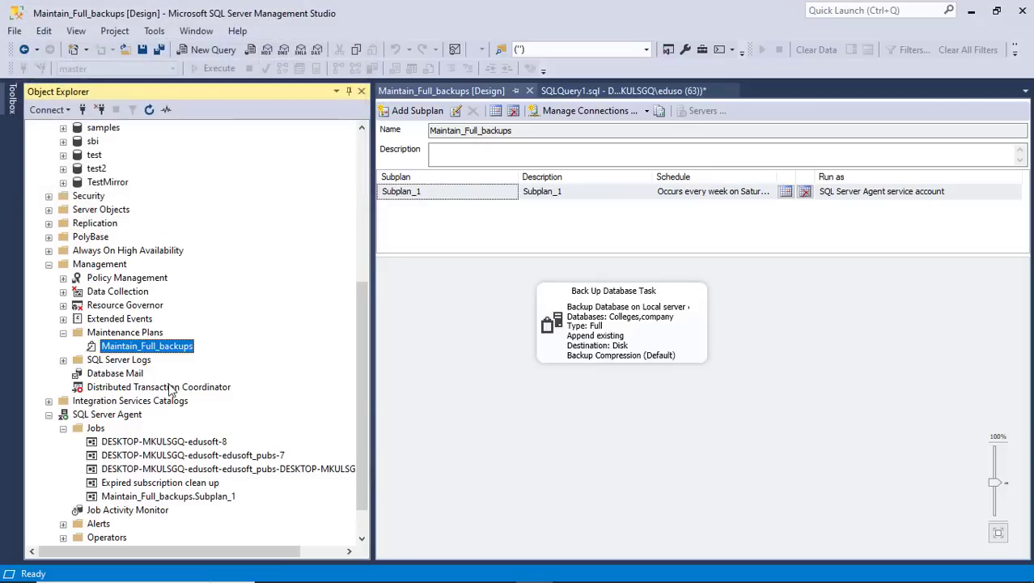
Step: Start the Maintain_Full_backups.Subplan_1 job under SQL Server Agent and close the start status
{"action": "right_click", "coordinate": [163, 495]}
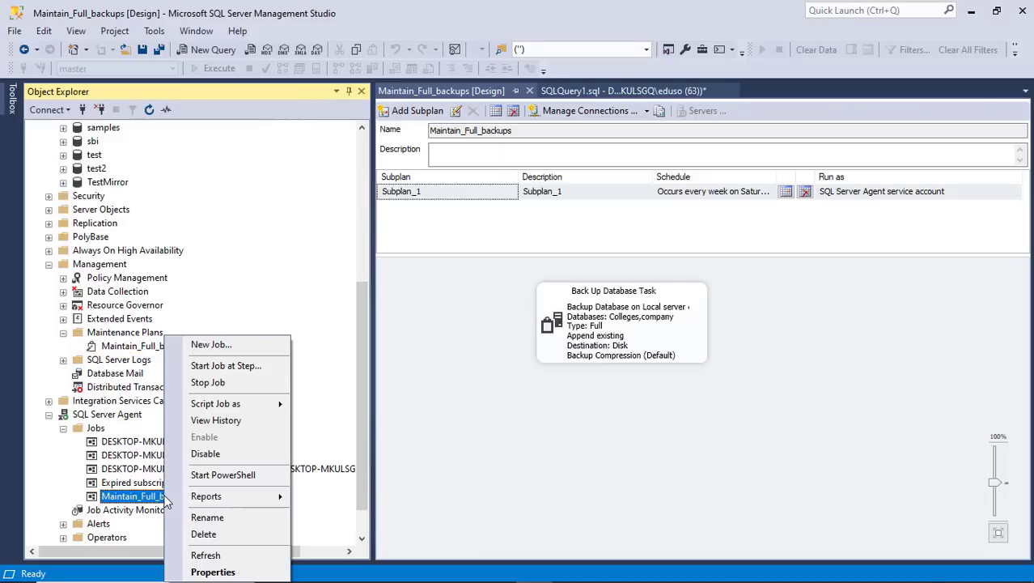
{"action": "left_click", "coordinate": [223, 369]}
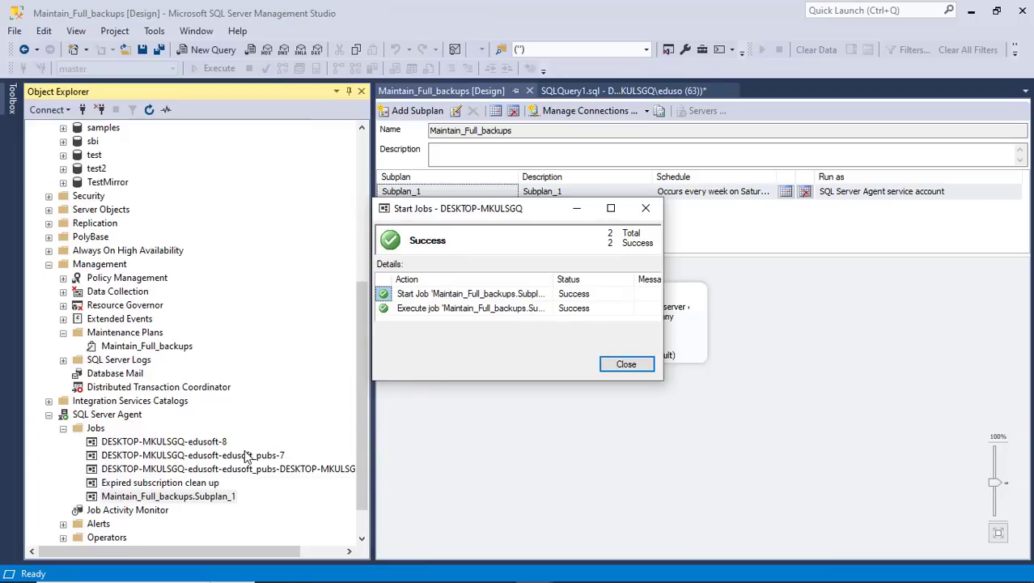
{"action": "left_click", "coordinate": [627, 365]}
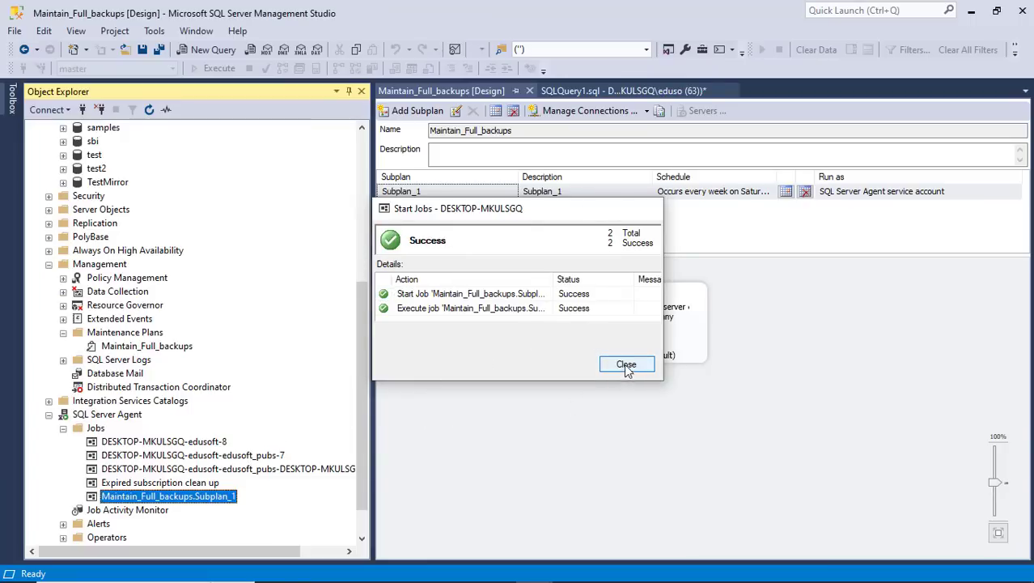
Step: Switch to File Explorer and examine the Colleges and company .bak files in SQL_SERVER_BACKUP, widening the Name column to show full file names
{"action": "right_click", "coordinate": [166, 502]}
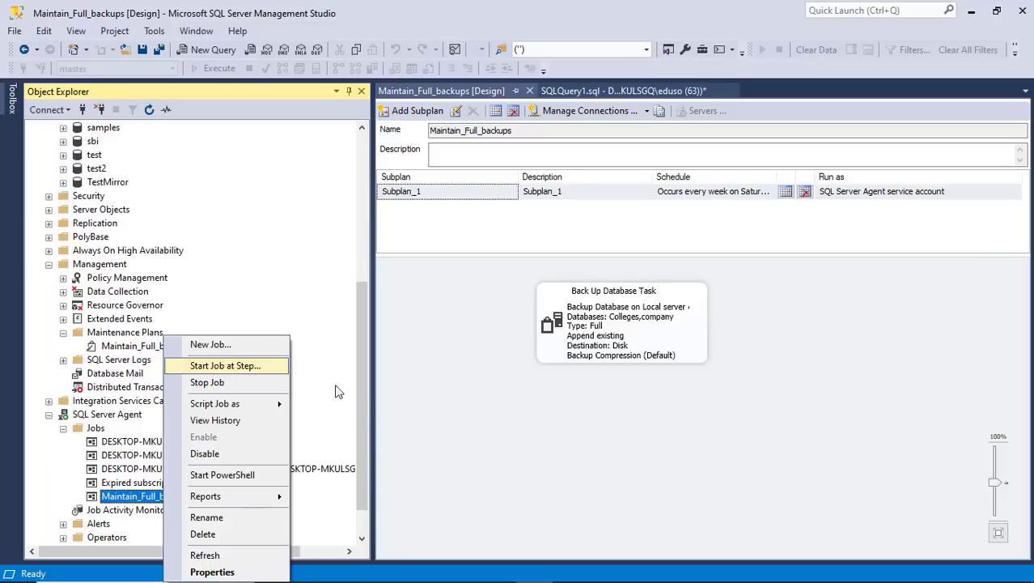
{"action": "left_click", "coordinate": [459, 412]}
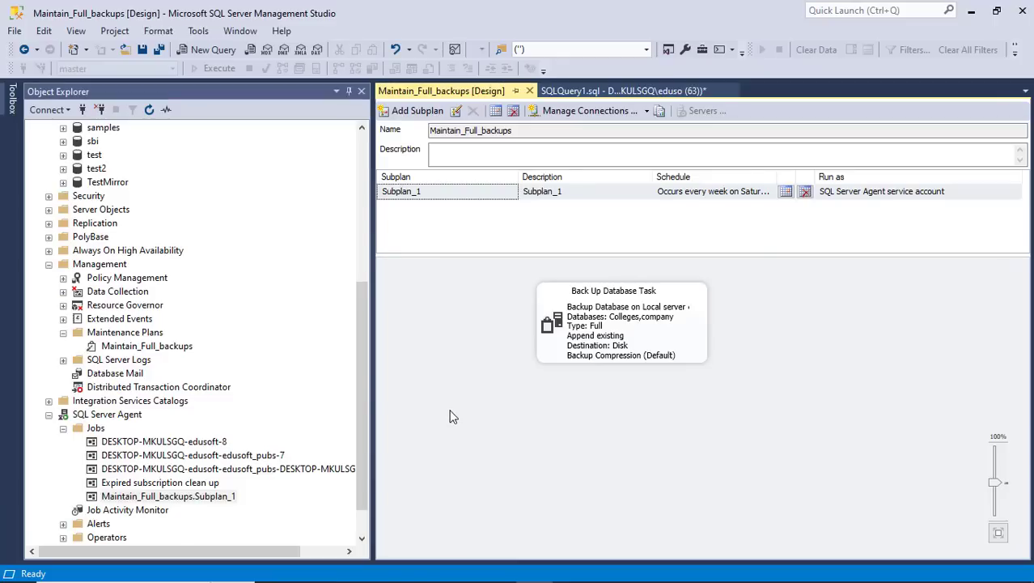
{"action": "key", "text": "alt+Tab"}
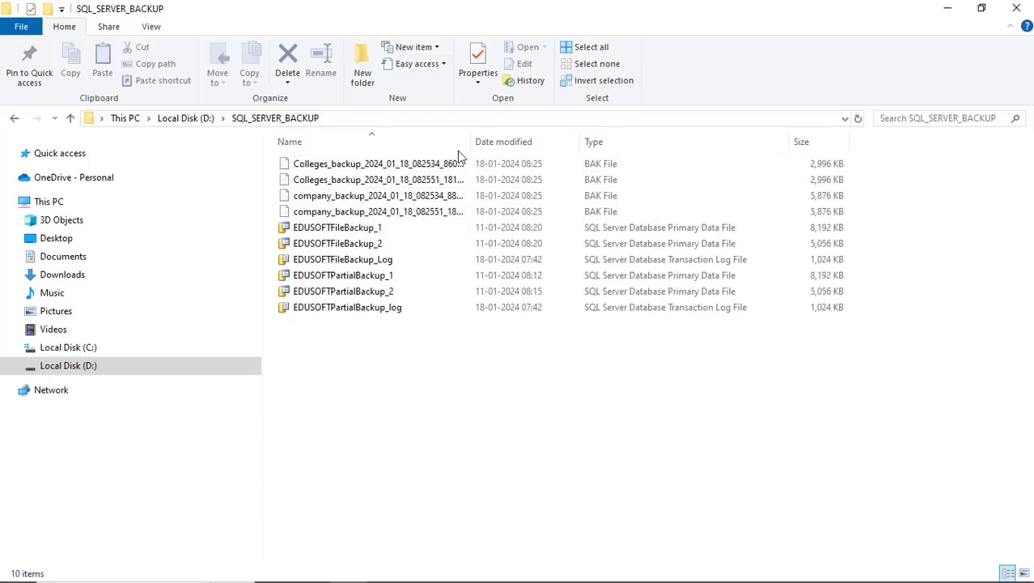
{"action": "left_click_drag", "start_coordinate": [472, 141], "coordinate": [587, 144]}
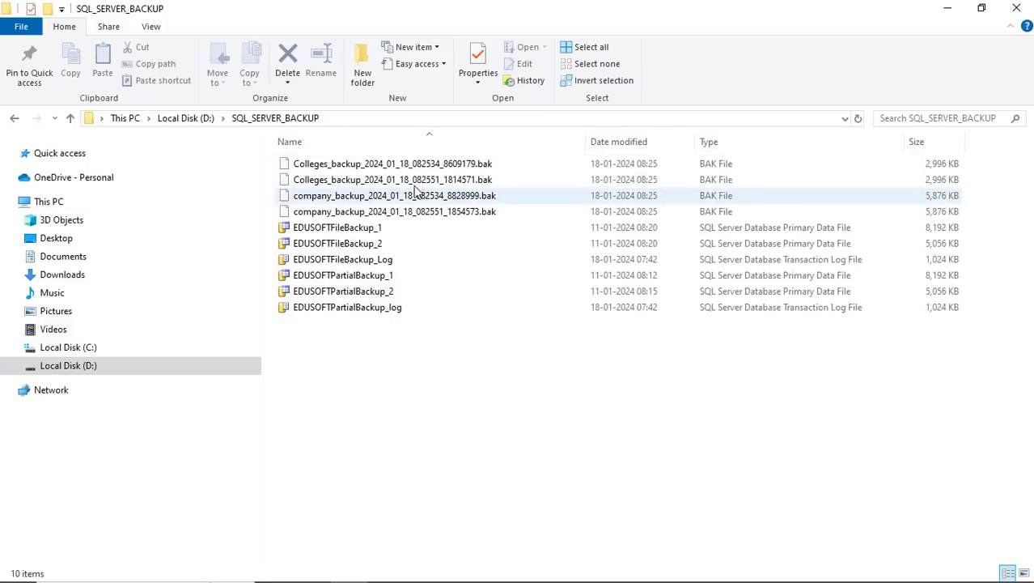
{"action": "left_click", "coordinate": [369, 197]}
{"action": "left_click", "coordinate": [364, 212]}
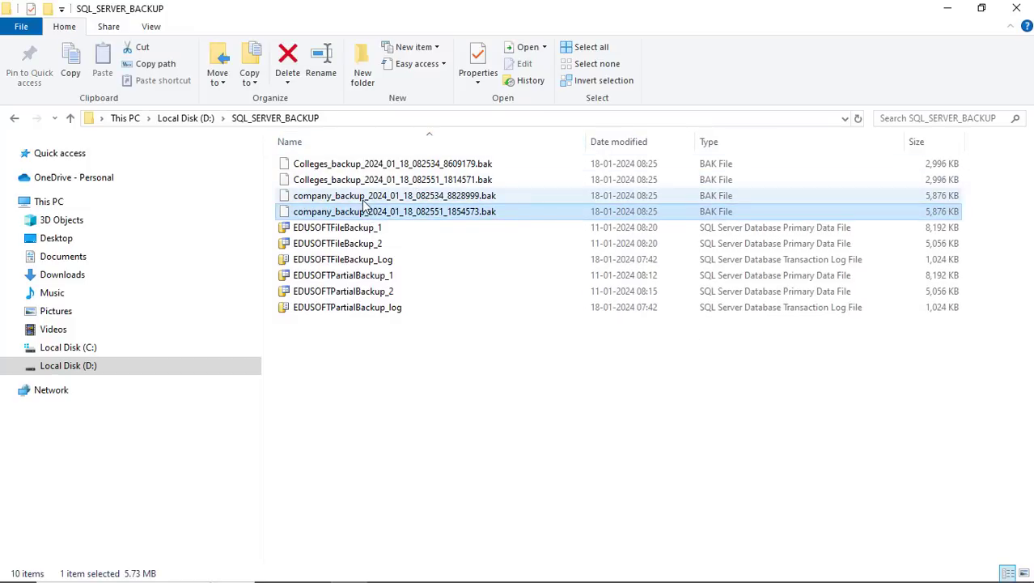
{"action": "left_click", "coordinate": [363, 198]}
{"action": "left_click", "coordinate": [366, 180]}
{"action": "left_click", "coordinate": [369, 165]}
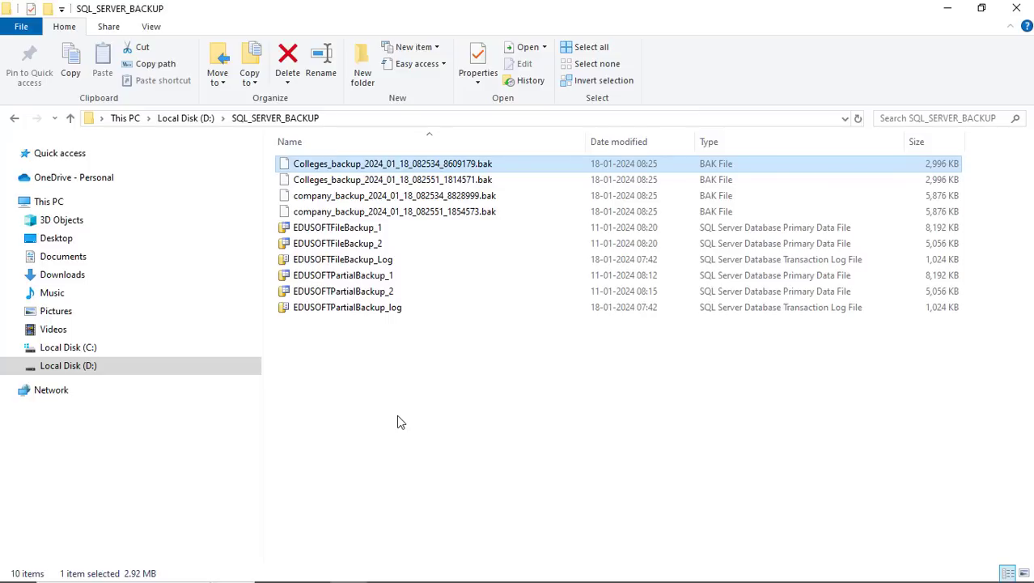
{"action": "left_click", "coordinate": [372, 181]}
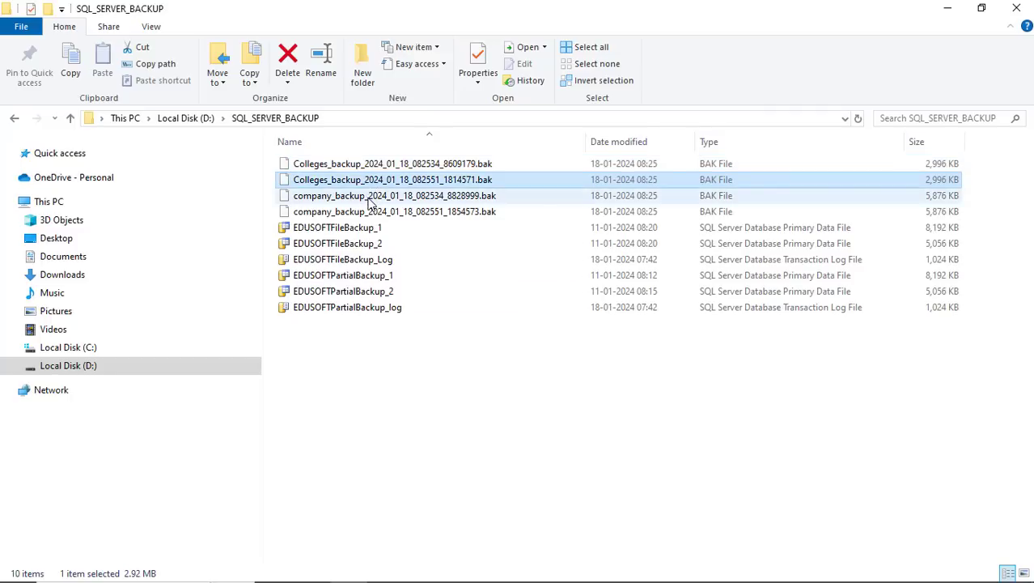
{"action": "left_click", "coordinate": [373, 196]}
{"action": "left_click", "coordinate": [374, 207]}
{"action": "left_click", "coordinate": [373, 200]}
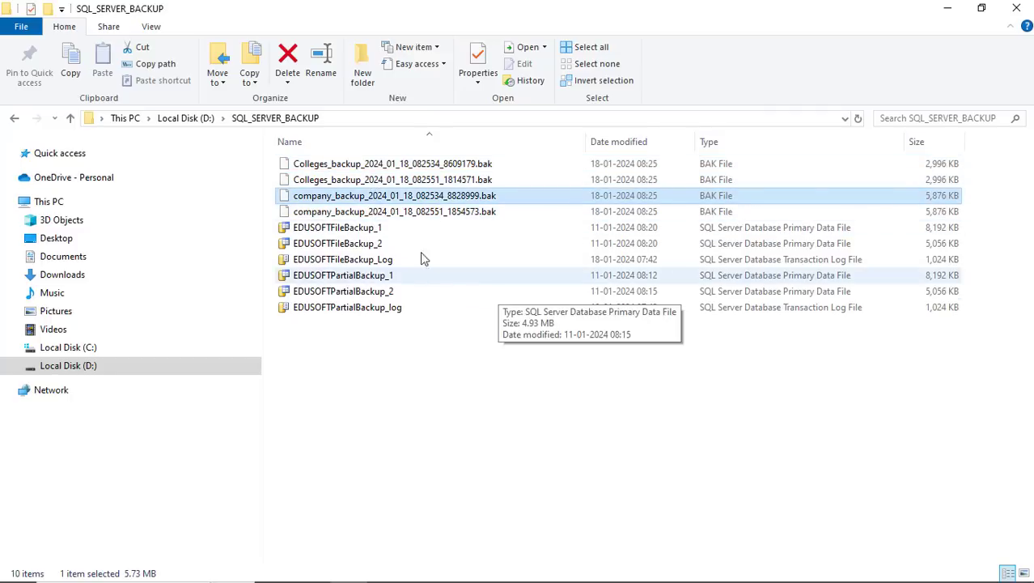
Step: Delete the four Colleges and company .bak files from SQL_SERVER_BACKUP and undo the deletion
{"action": "left_click", "coordinate": [373, 168]}
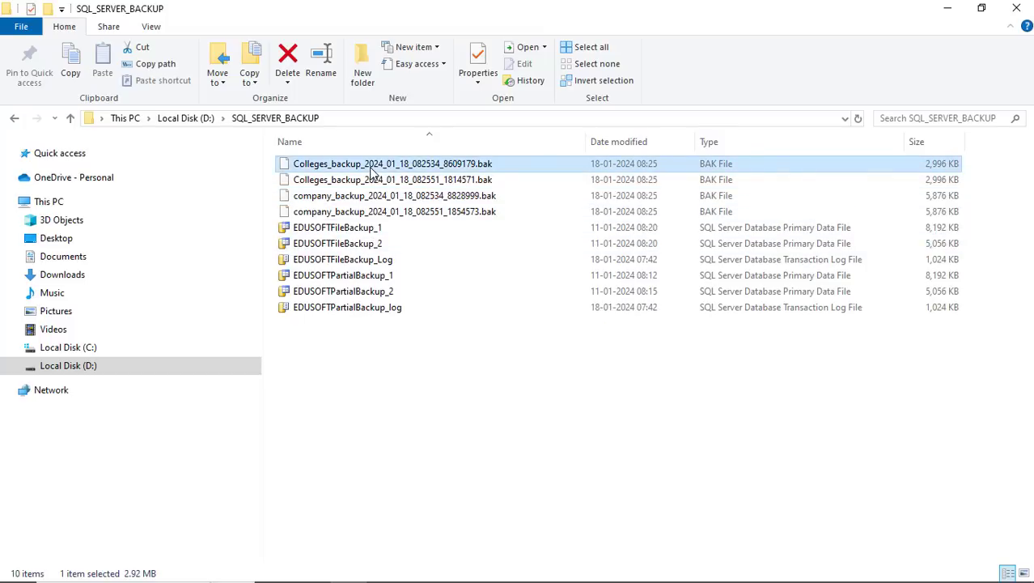
{"action": "key", "text": "shift+Down"}
{"action": "key", "text": "shift+Down"}
{"action": "key", "text": "shift+Down"}
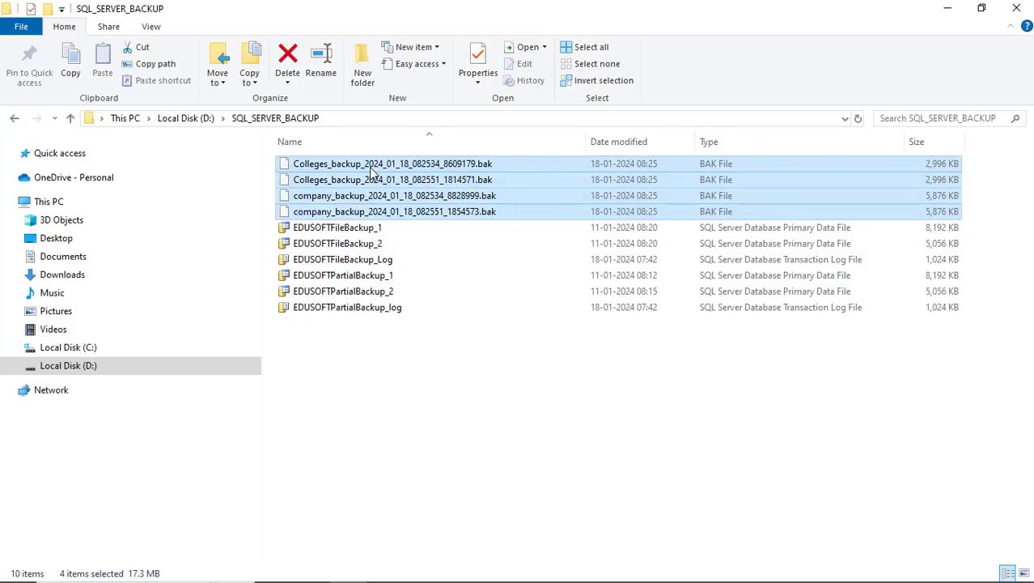
{"action": "key", "text": "Delete"}
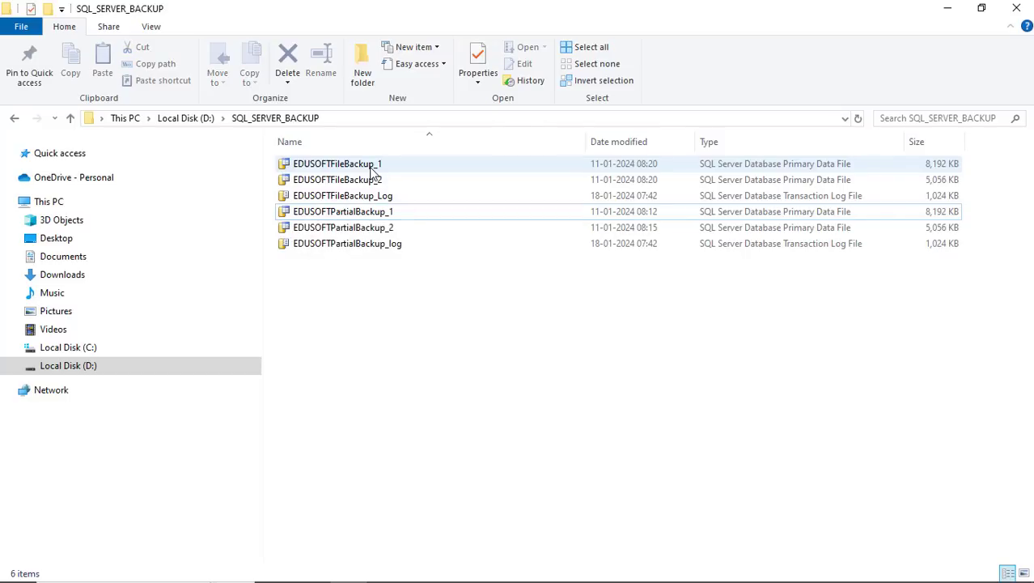
{"action": "key", "text": "ctrl+z"}
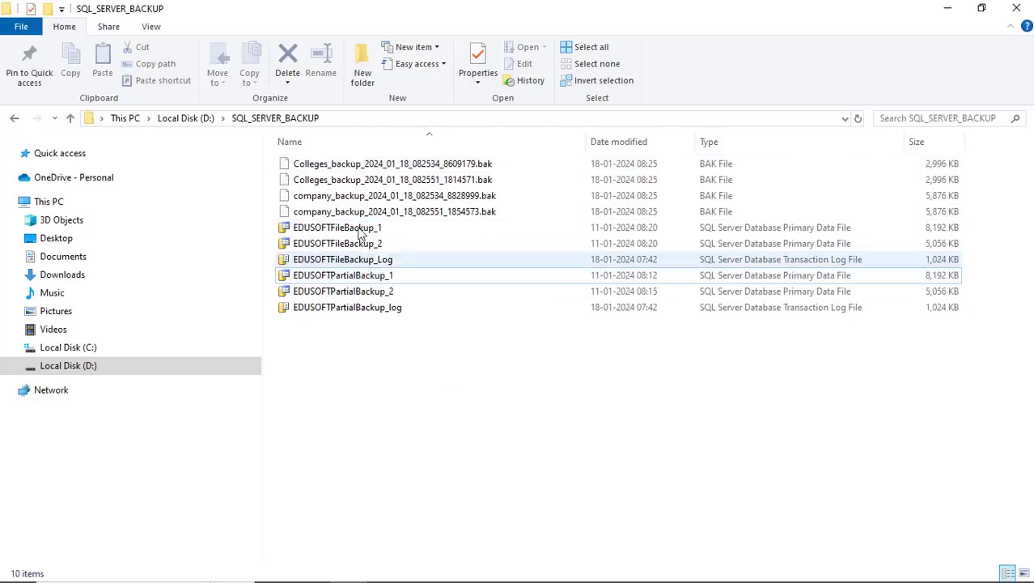
Step: Return to SQL Server Management Studio and add a Maintenance Cleanup Task below the Back Up Database Task in the Maintain_Full_backups design
{"action": "key", "text": "alt+Tab"}
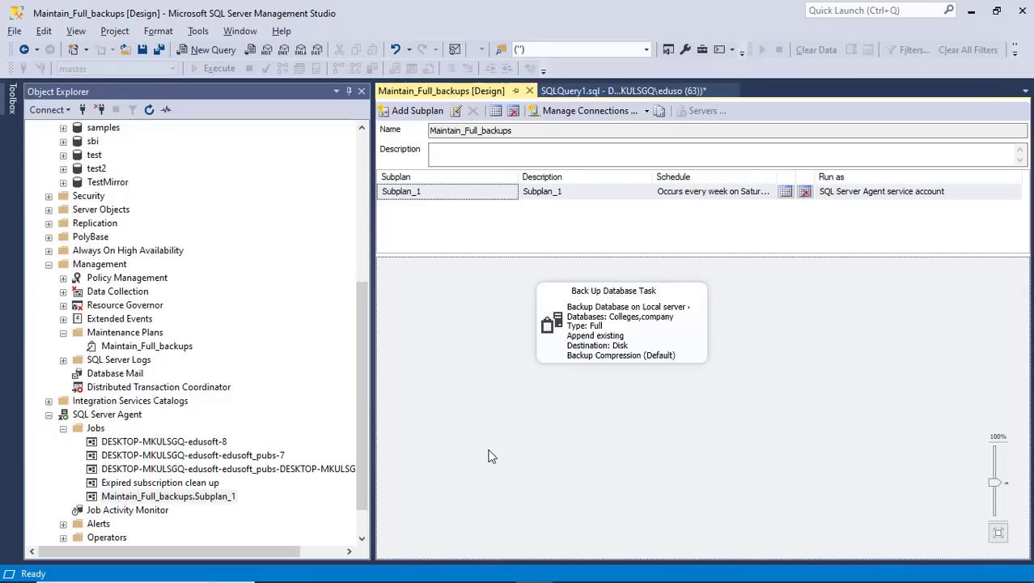
{"action": "left_click", "coordinate": [639, 340]}
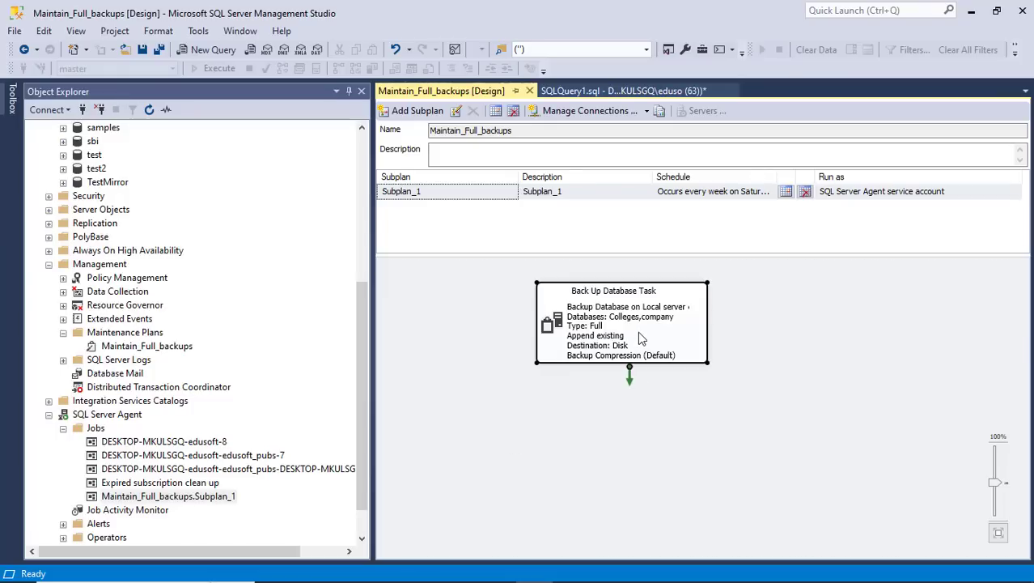
{"action": "mouse_move", "coordinate": [639, 339]}
{"action": "left_mouse_down"}
{"action": "mouse_move", "coordinate": [576, 337]}
{"action": "mouse_move", "coordinate": [635, 334]}
{"action": "left_mouse_up"}
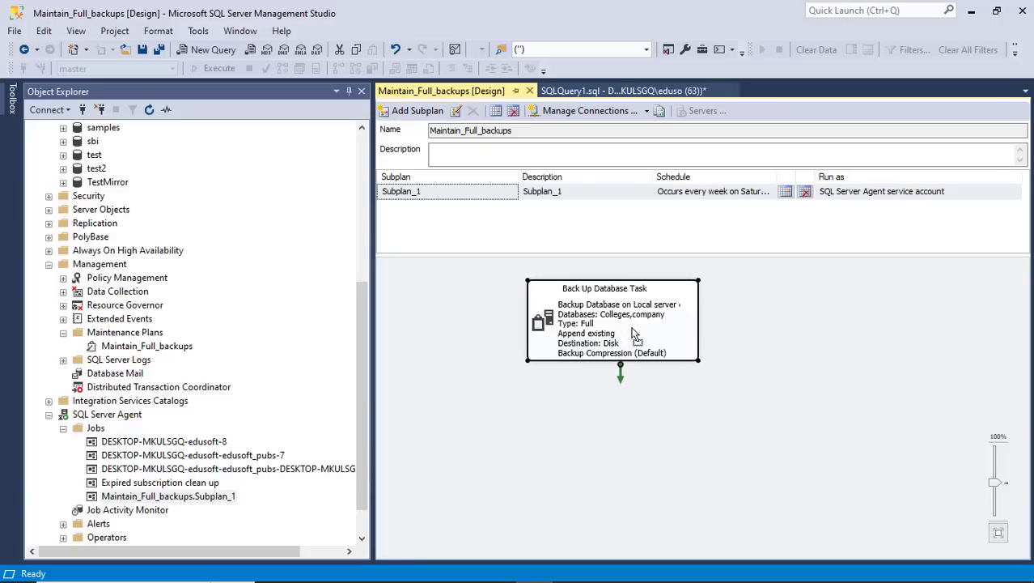
{"action": "left_click", "coordinate": [13, 111]}
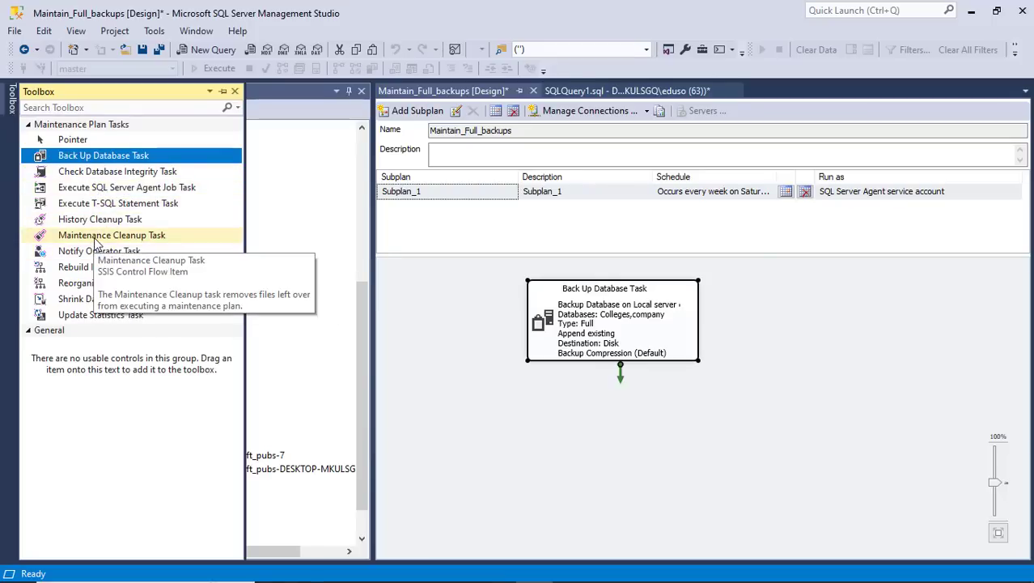
{"action": "left_click_drag", "start_coordinate": [96, 240], "coordinate": [615, 461]}
{"action": "left_click_drag", "start_coordinate": [687, 491], "coordinate": [613, 484]}
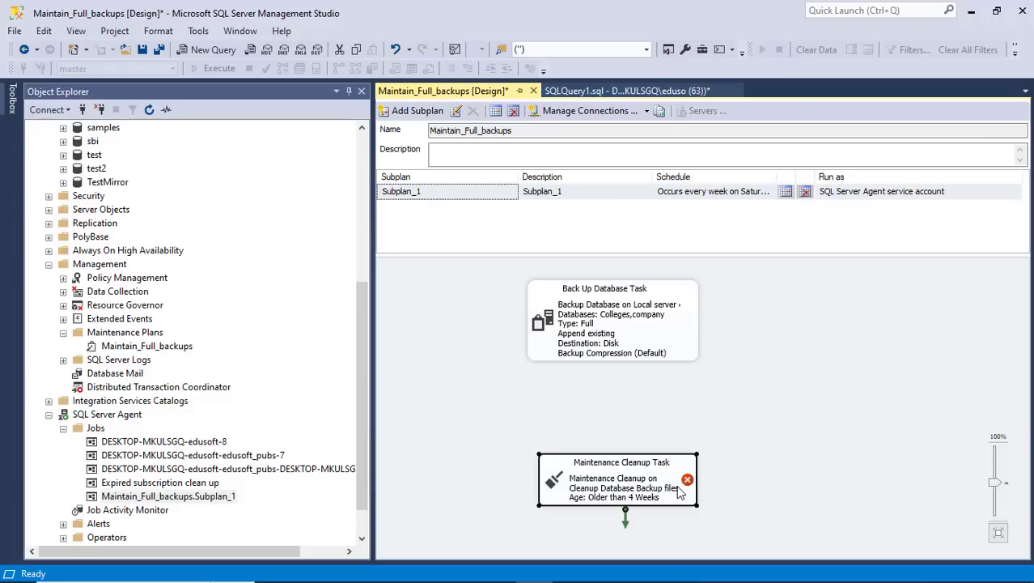
Step: Configure the Maintenance Cleanup Task to search folder D:\SQL_SERVER_BACKUP and delete backup files based on an extension
{"action": "mouse_move", "coordinate": [674, 491]}
{"action": "double_click", "coordinate": [622, 478]}
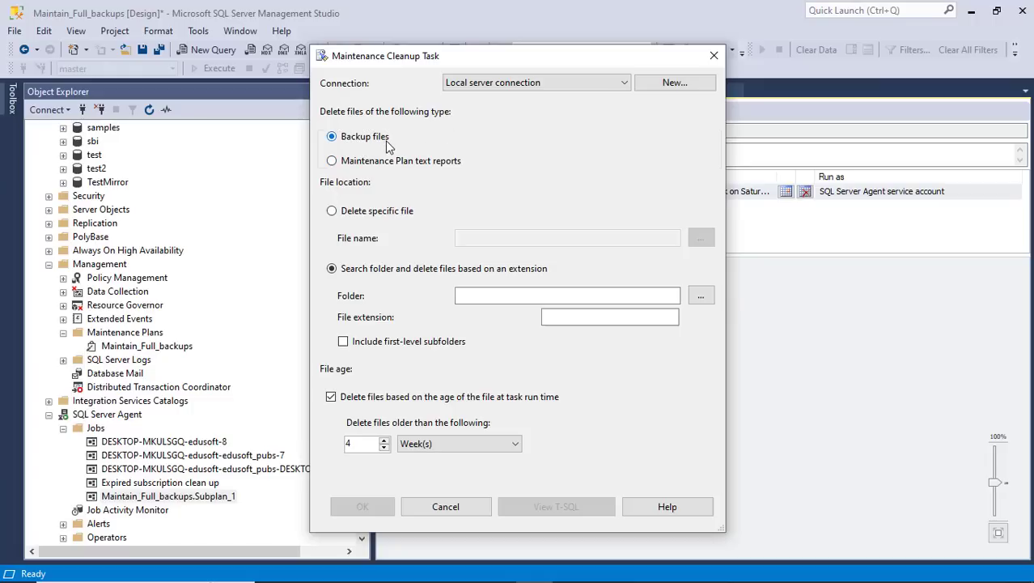
{"action": "left_click", "coordinate": [373, 217]}
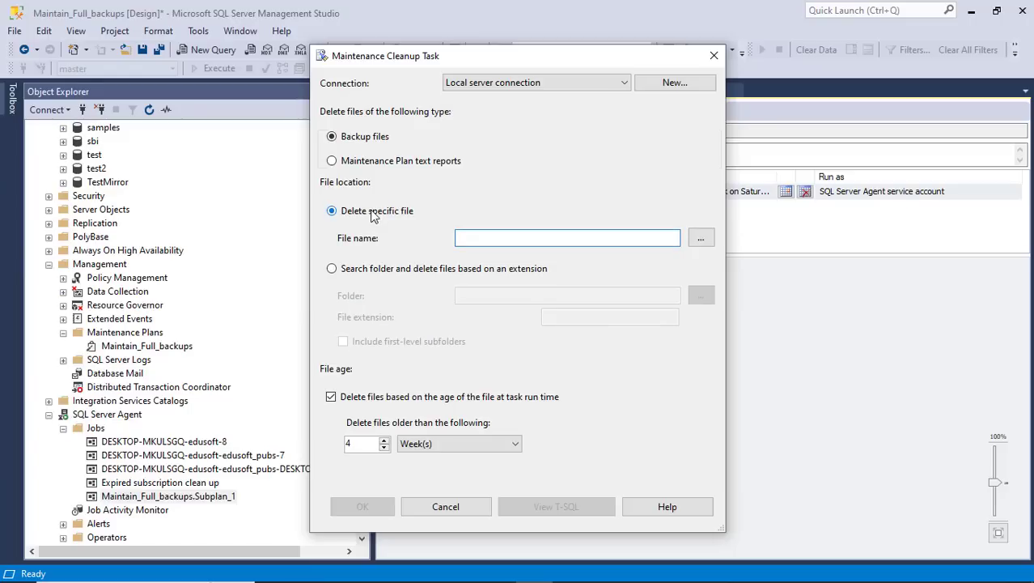
{"action": "left_click", "coordinate": [349, 276]}
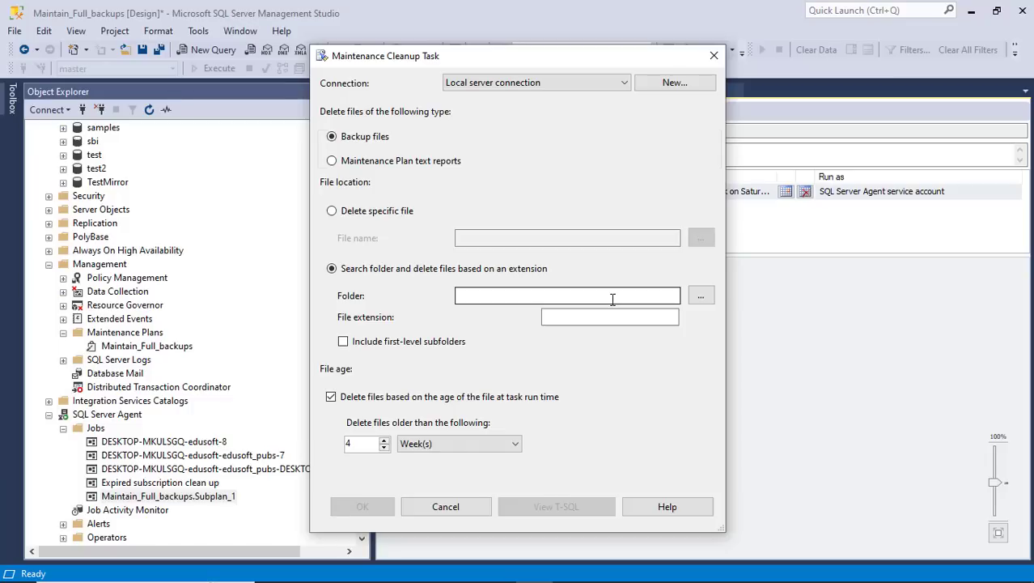
{"action": "left_click", "coordinate": [701, 297]}
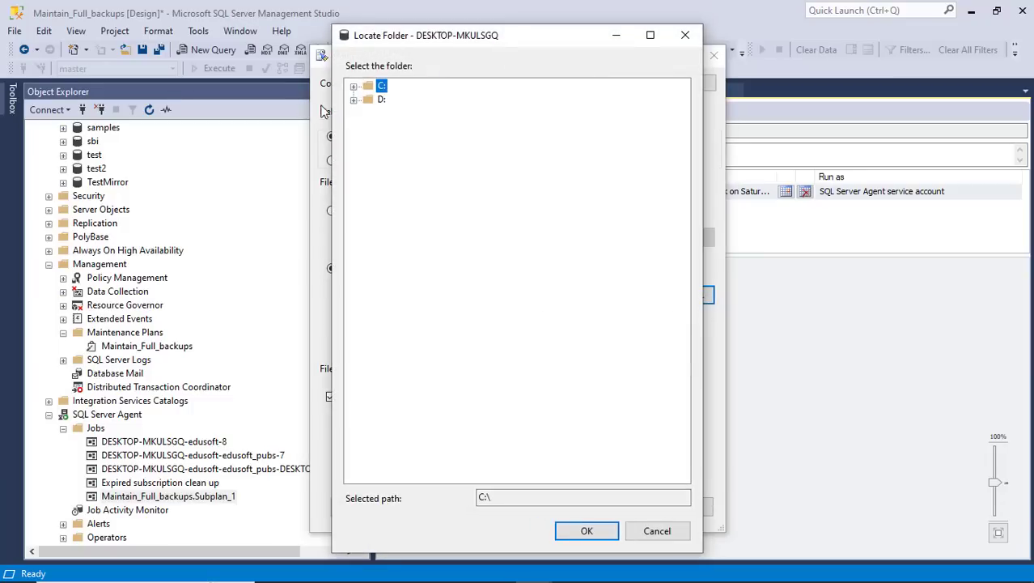
{"action": "left_click", "coordinate": [354, 100]}
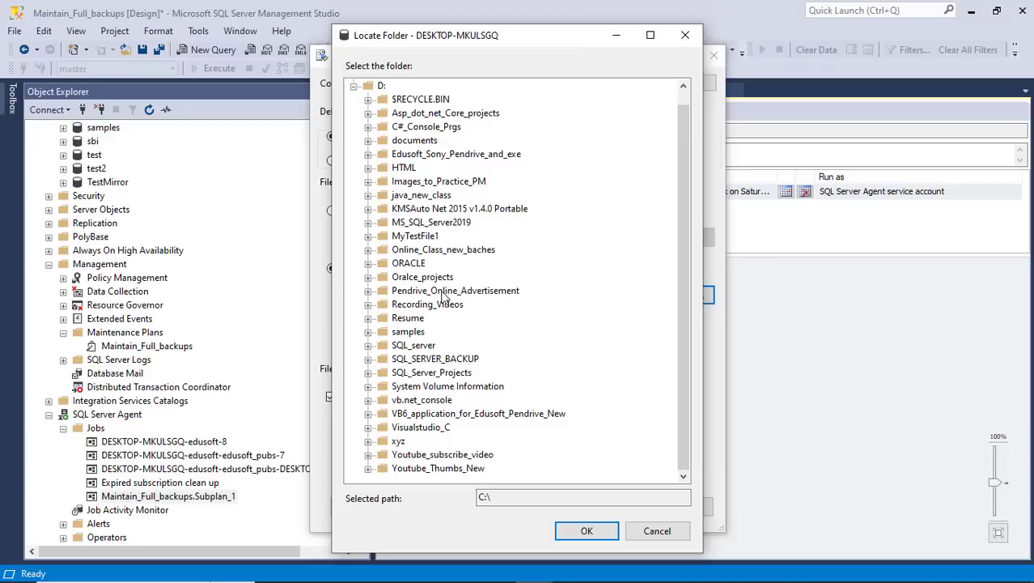
{"action": "left_click", "coordinate": [437, 361]}
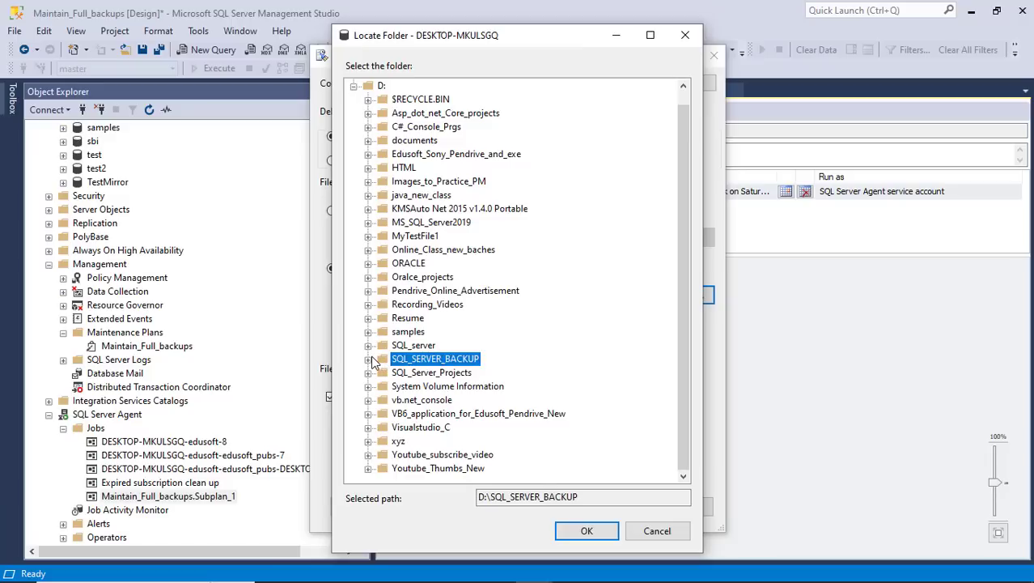
{"action": "left_click", "coordinate": [369, 360]}
{"action": "left_click", "coordinate": [583, 531]}
Step: Set the cleanup file extension to bak and check it against the backup files in the SQL_SERVER_BACKUP folder
{"action": "left_click", "coordinate": [571, 317]}
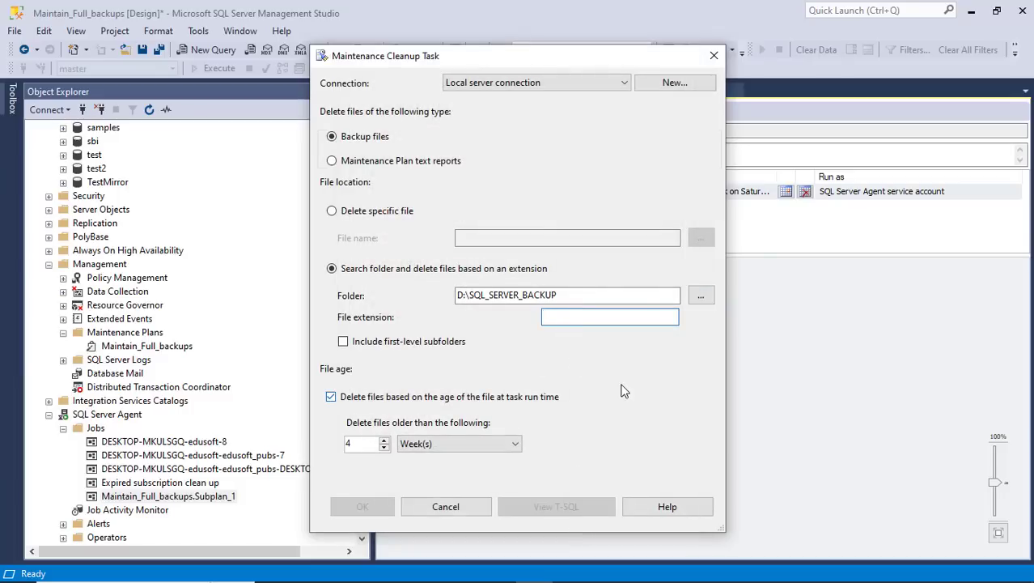
{"action": "type", "text": "bak"}
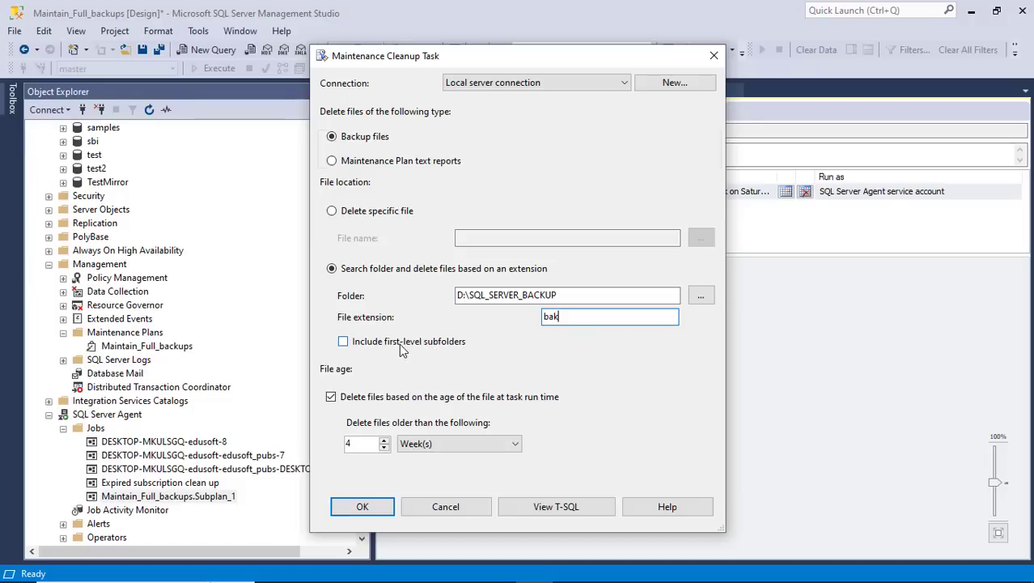
{"action": "key", "text": "alt+Tab"}
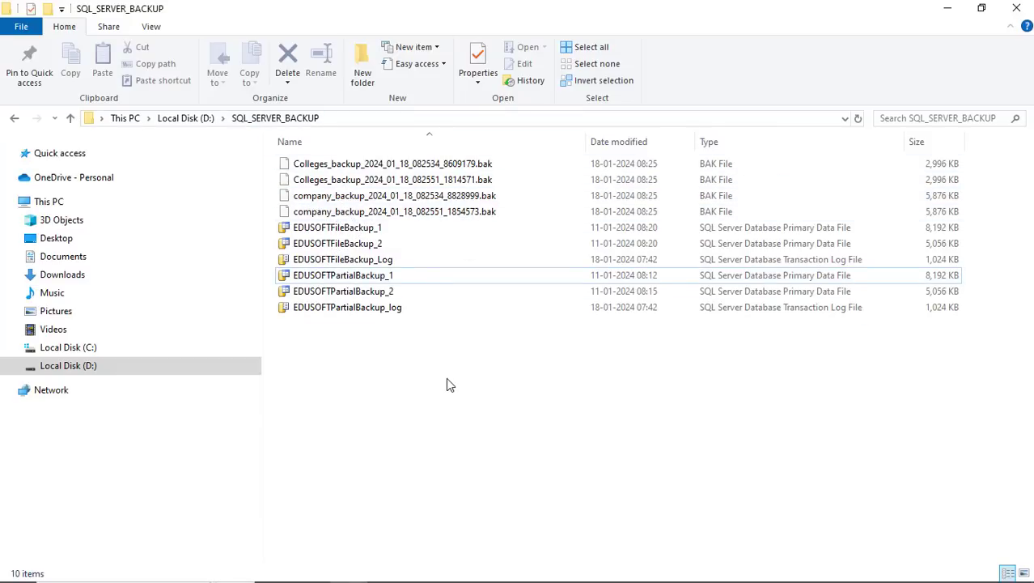
{"action": "key", "text": "alt+Tab"}
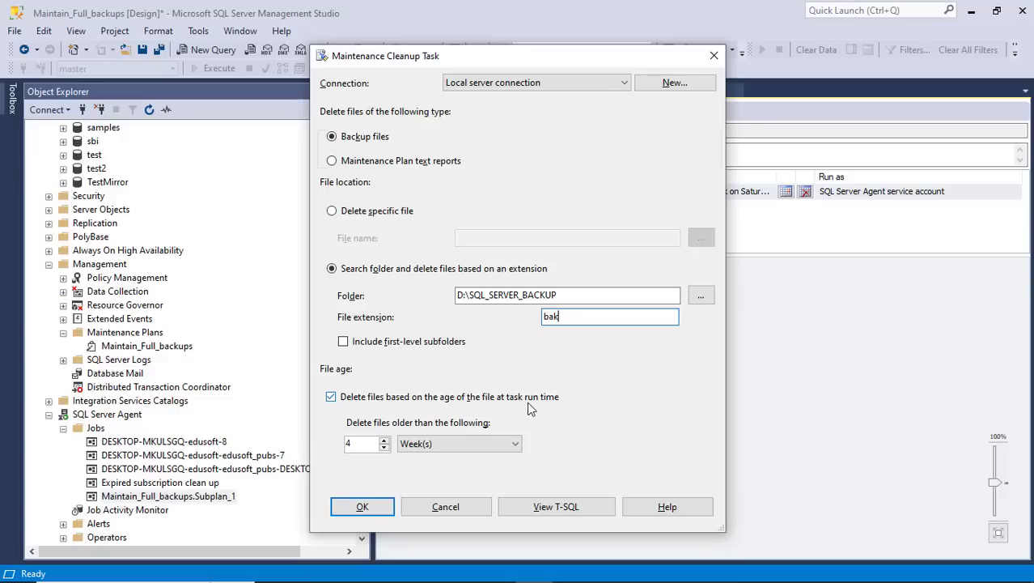
Step: Set the cleanup task to delete files older than 2 weeks and accept its settings
{"action": "left_click", "coordinate": [516, 447]}
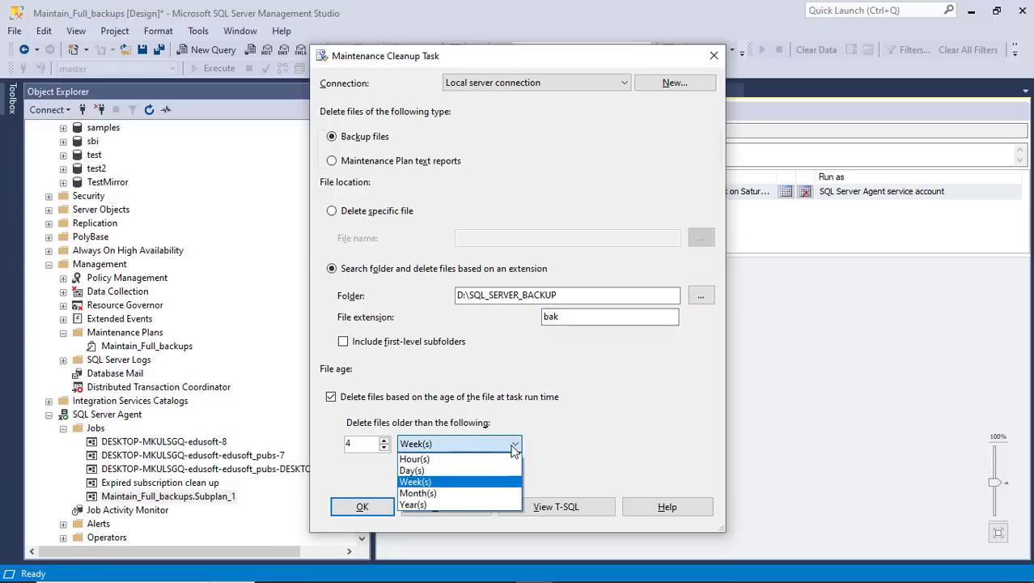
{"action": "left_click", "coordinate": [367, 443]}
{"action": "left_click", "coordinate": [367, 443]}
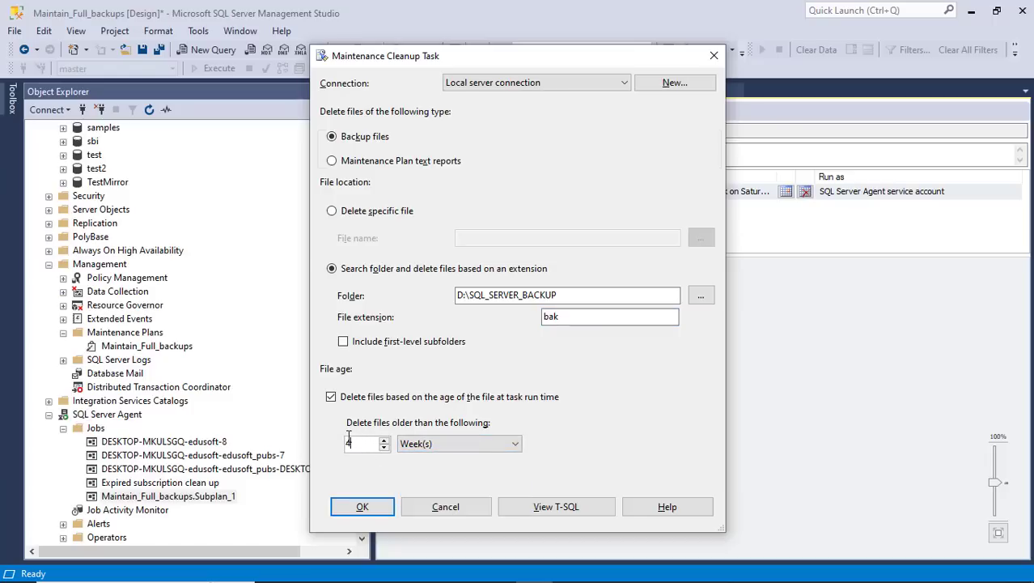
{"action": "left_click_drag", "start_coordinate": [348, 439], "coordinate": [344, 437]}
{"action": "left_click", "coordinate": [364, 507]}
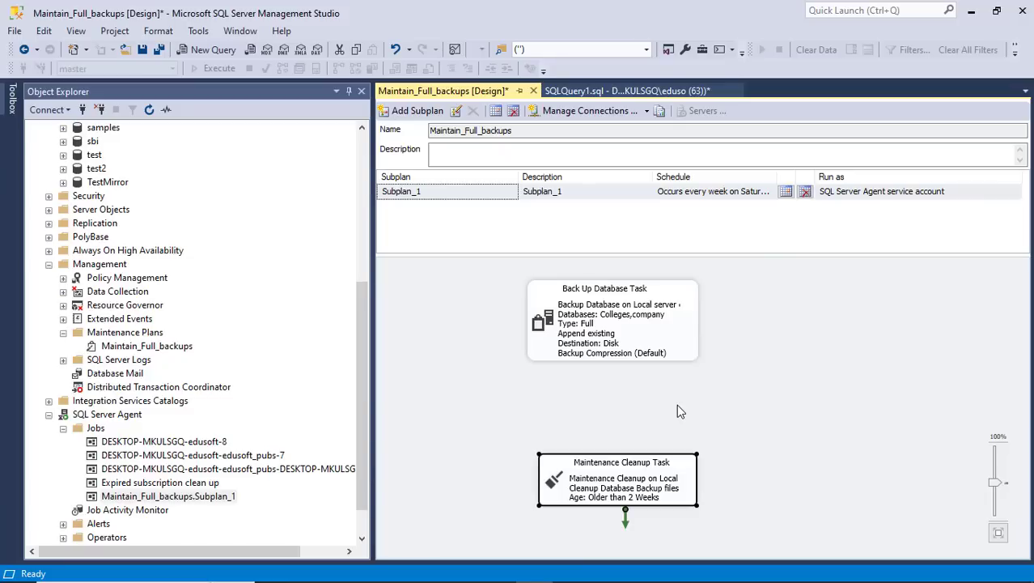
Step: Move the Back Up Database Task further left on the design surface, above the Maintenance Cleanup Task
{"action": "left_click", "coordinate": [650, 407]}
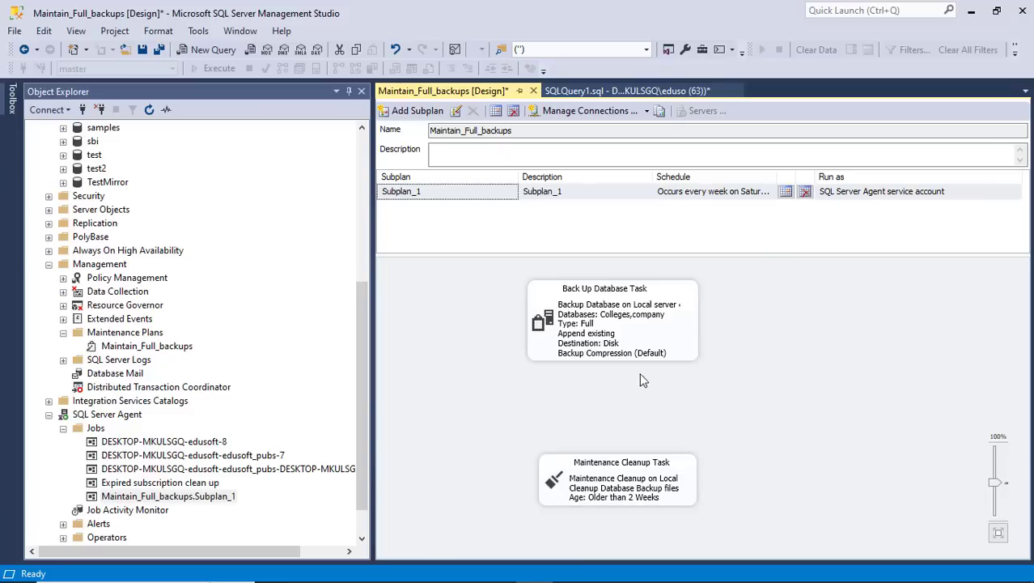
{"action": "left_click", "coordinate": [639, 500]}
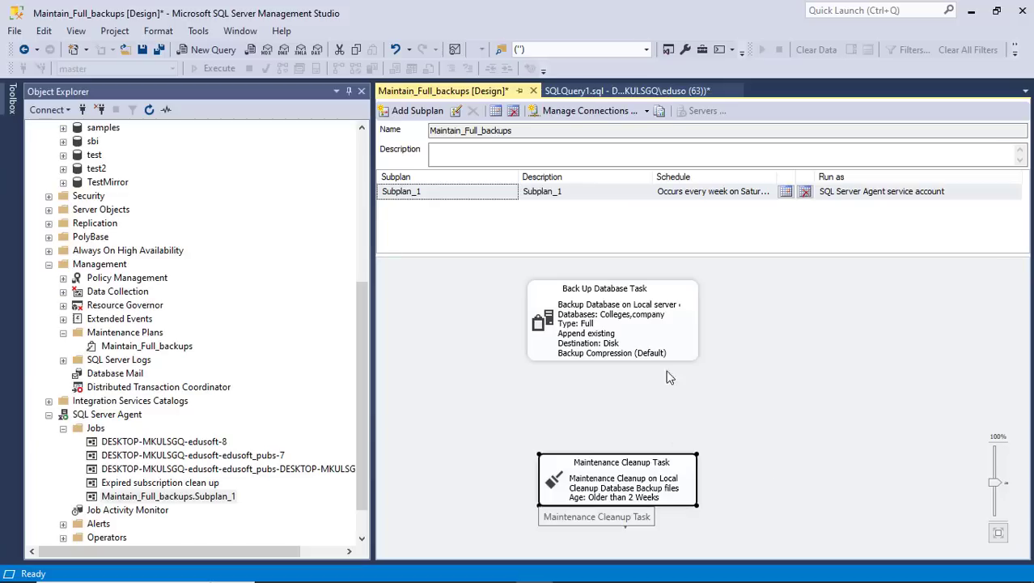
{"action": "left_click_drag", "start_coordinate": [659, 344], "coordinate": [573, 338]}
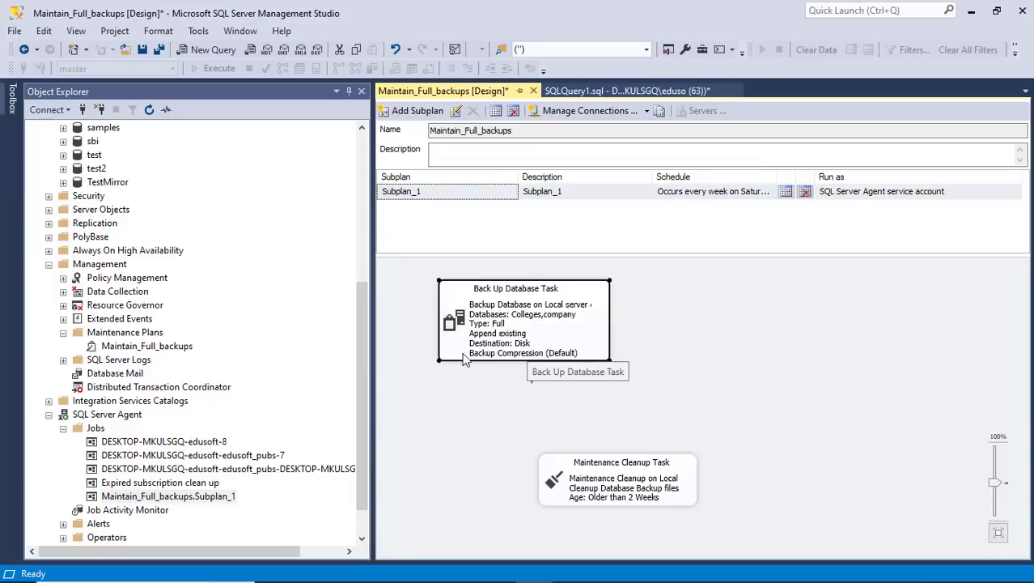
{"action": "left_click", "coordinate": [362, 205]}
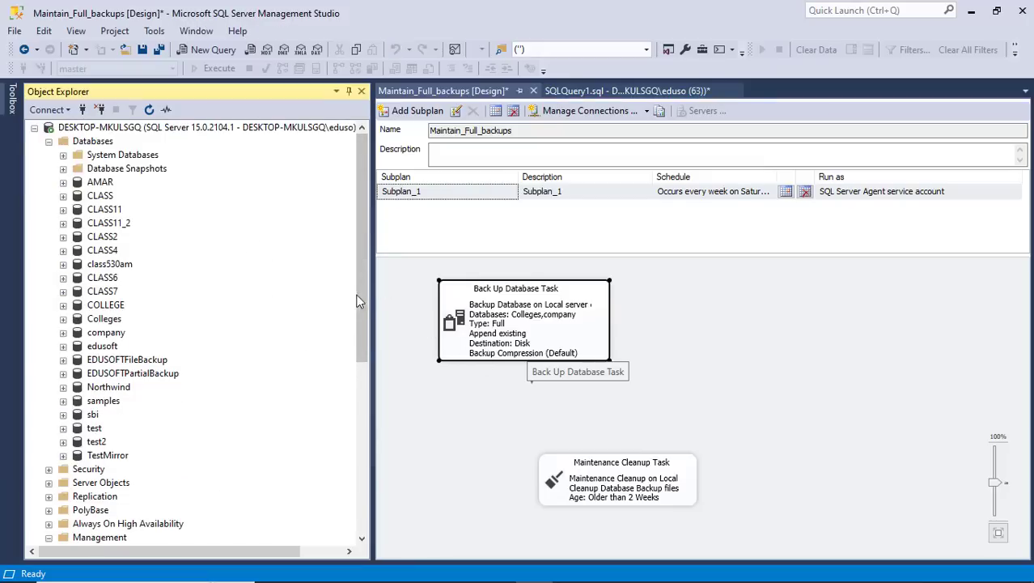
{"action": "left_click_drag", "start_coordinate": [365, 288], "coordinate": [376, 402]}
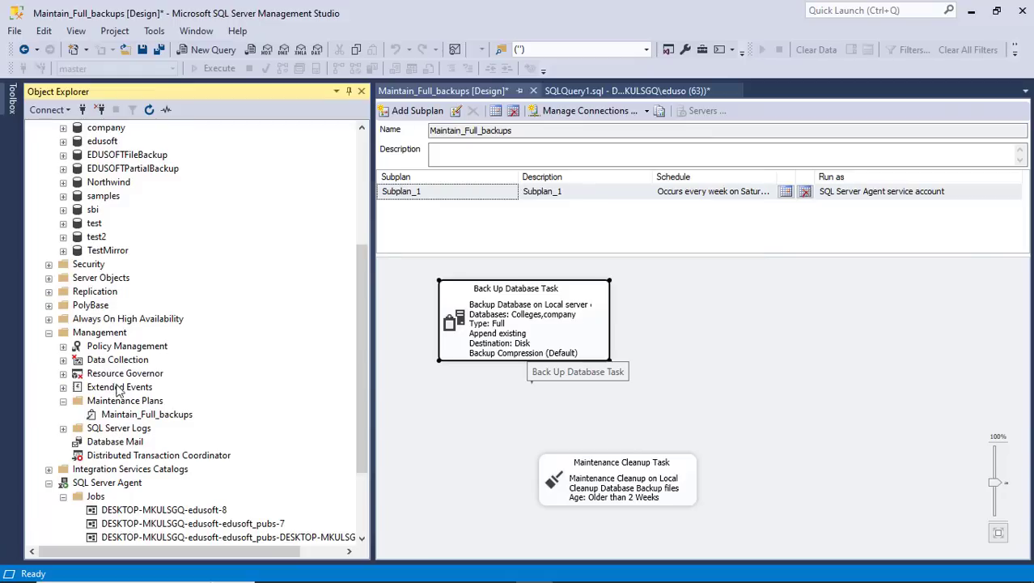
{"action": "left_click", "coordinate": [13, 103]}
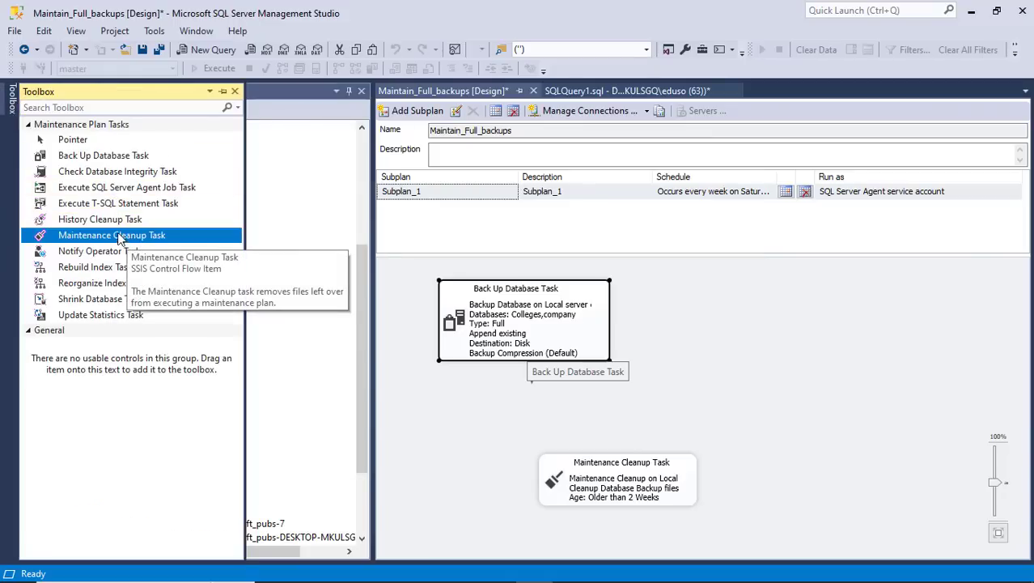
{"action": "left_click_drag", "start_coordinate": [105, 162], "coordinate": [772, 304]}
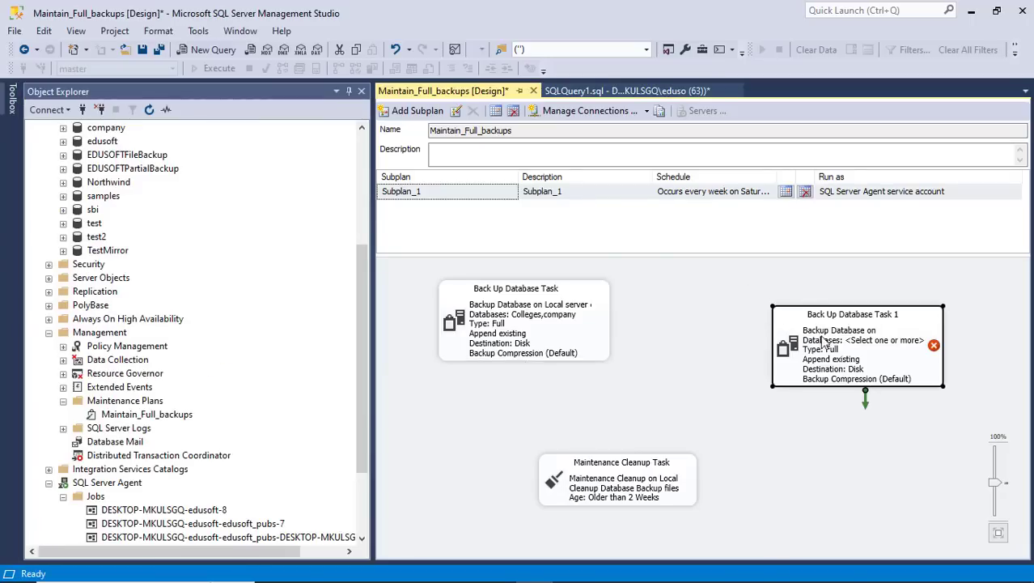
{"action": "left_click_drag", "start_coordinate": [829, 344], "coordinate": [751, 323]}
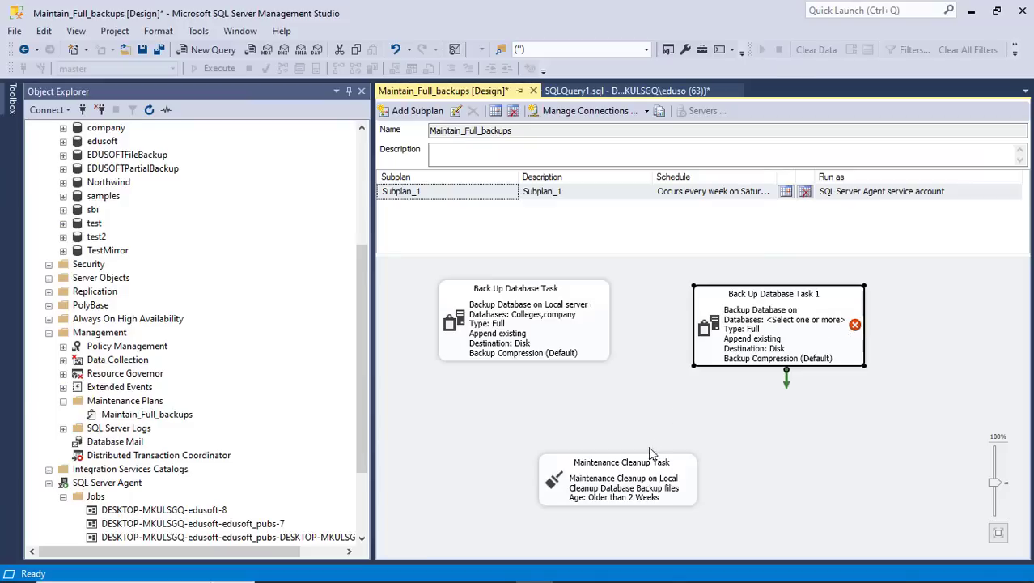
{"action": "right_click", "coordinate": [803, 311]}
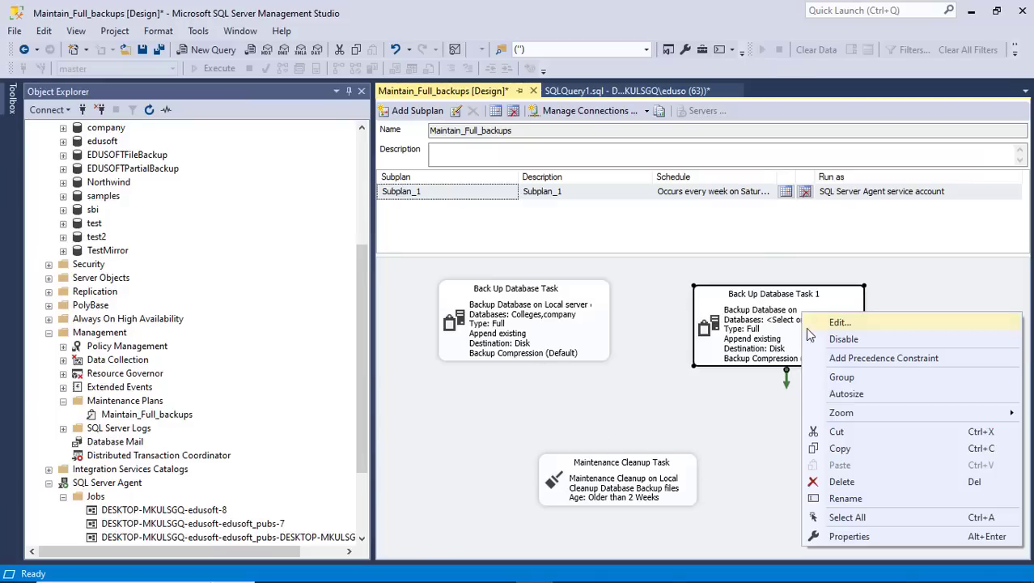
{"action": "left_click", "coordinate": [844, 481]}
Step: Place the Back Up Database Task above the Maintenance Cleanup Task, link the backup to the cleanup with a precedence constraint, and save the plan
{"action": "left_click_drag", "start_coordinate": [573, 347], "coordinate": [642, 338]}
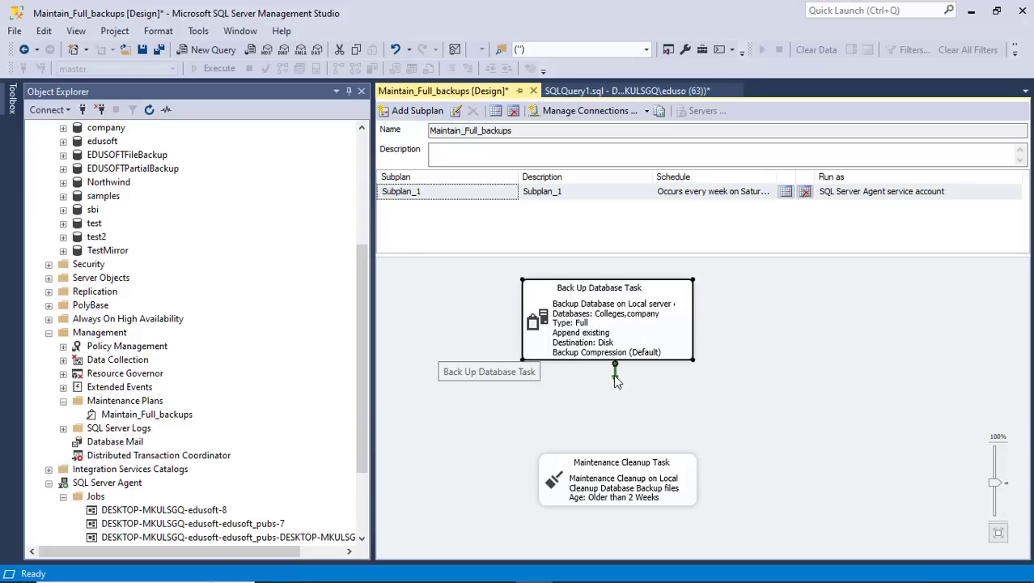
{"action": "left_click_drag", "start_coordinate": [615, 381], "coordinate": [620, 460]}
{"action": "left_click_drag", "start_coordinate": [620, 460], "coordinate": [761, 476]}
{"action": "left_click_drag", "start_coordinate": [763, 469], "coordinate": [648, 457]}
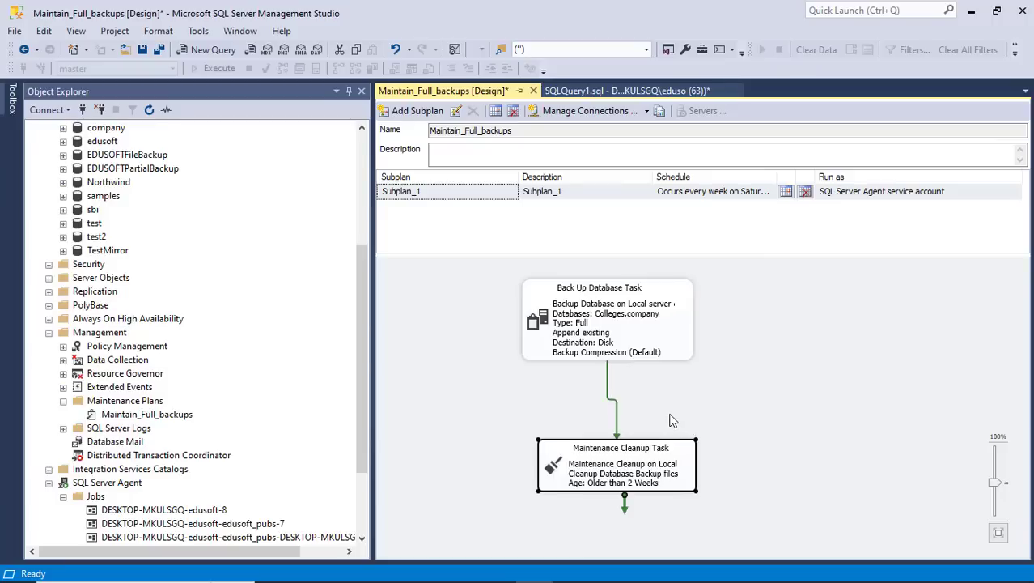
{"action": "left_click", "coordinate": [142, 51]}
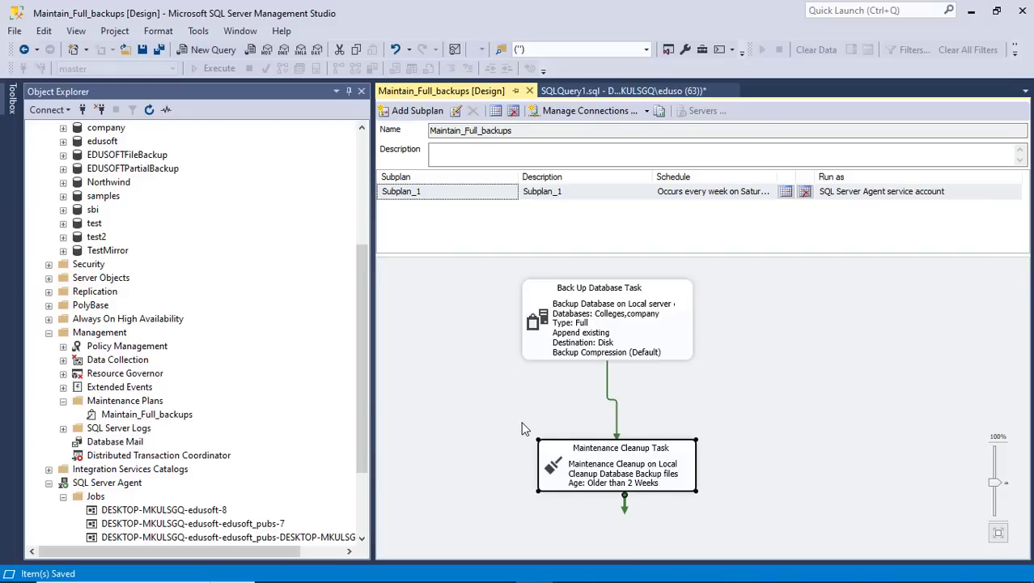
Step: Refresh the Maintenance Plans folder and the SQL Server Agent Jobs folder in Object Explorer
{"action": "right_click", "coordinate": [149, 399]}
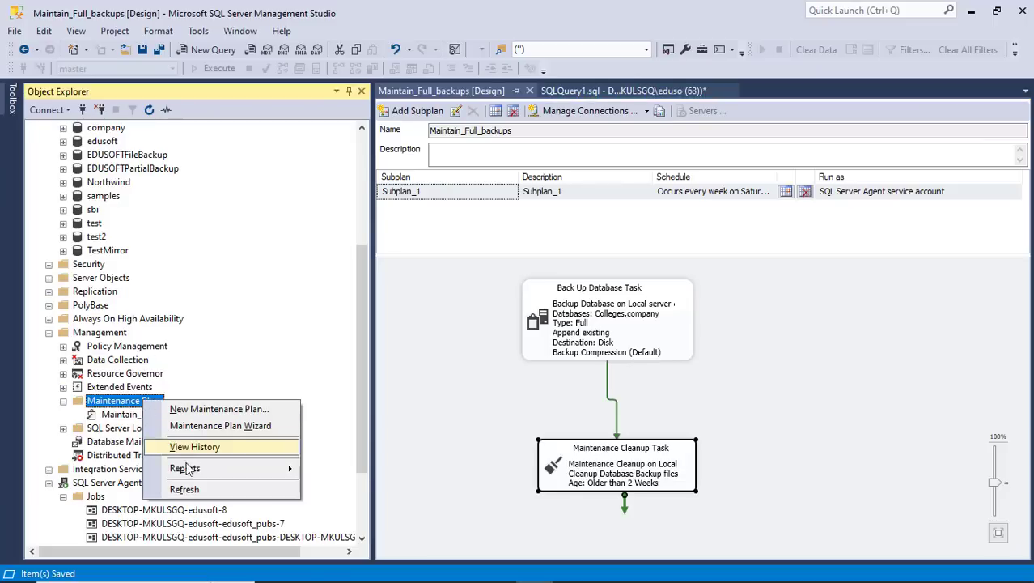
{"action": "left_click", "coordinate": [199, 490]}
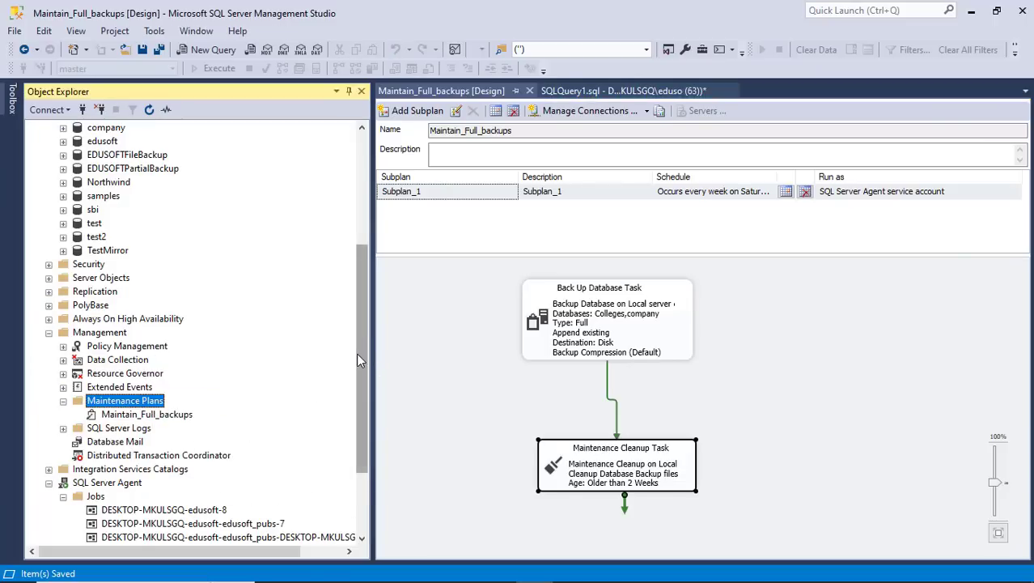
{"action": "left_click_drag", "start_coordinate": [359, 361], "coordinate": [356, 437]}
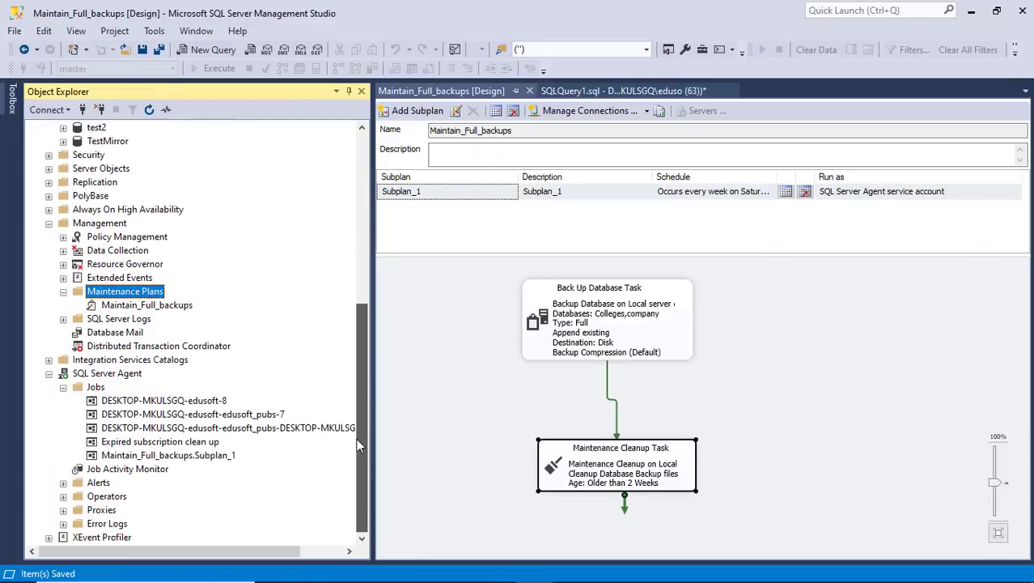
{"action": "right_click", "coordinate": [95, 386]}
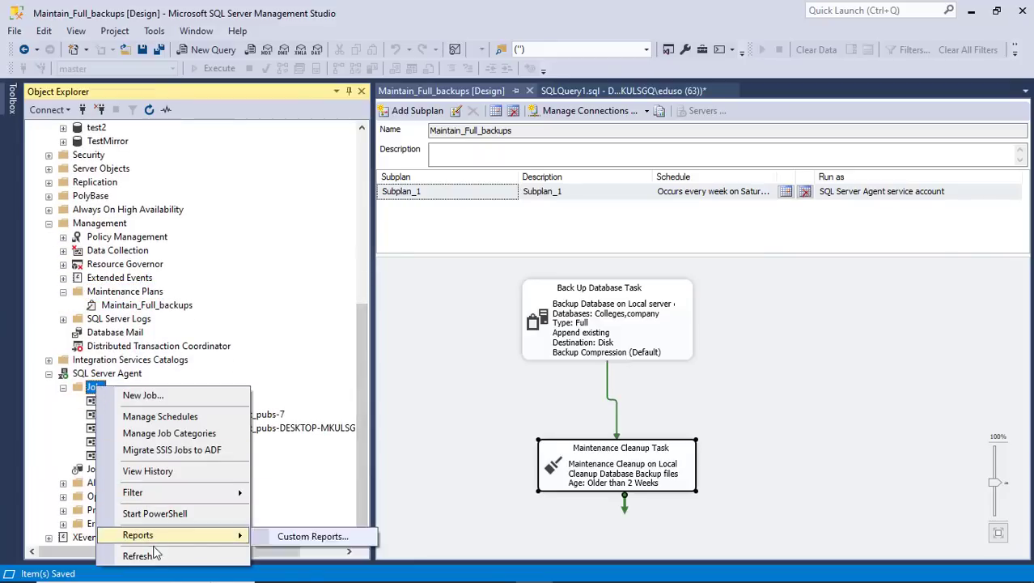
{"action": "left_click", "coordinate": [154, 555]}
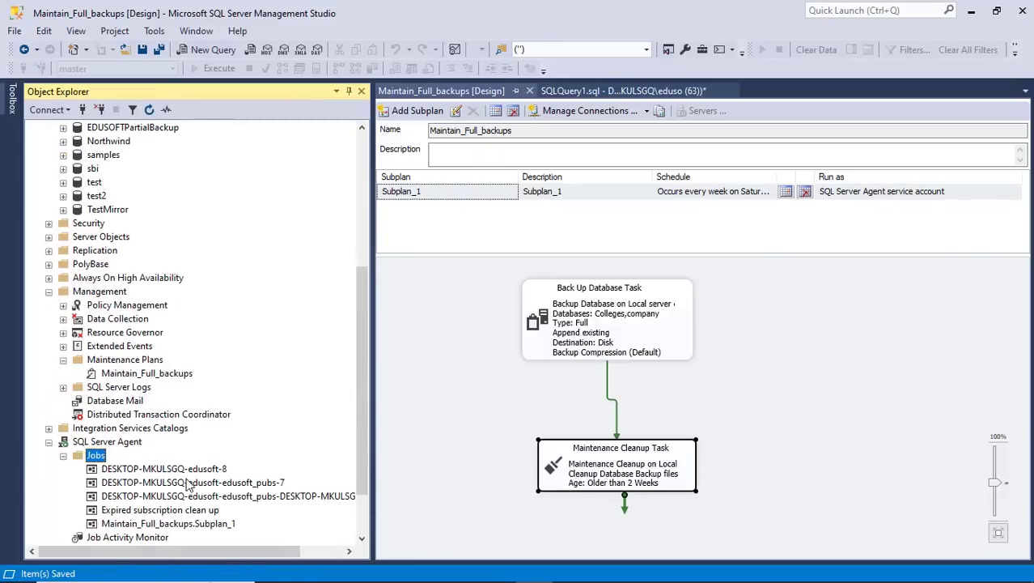
{"action": "scroll", "coordinate": [186, 484], "scroll_direction": "down", "scroll_amount": 2}
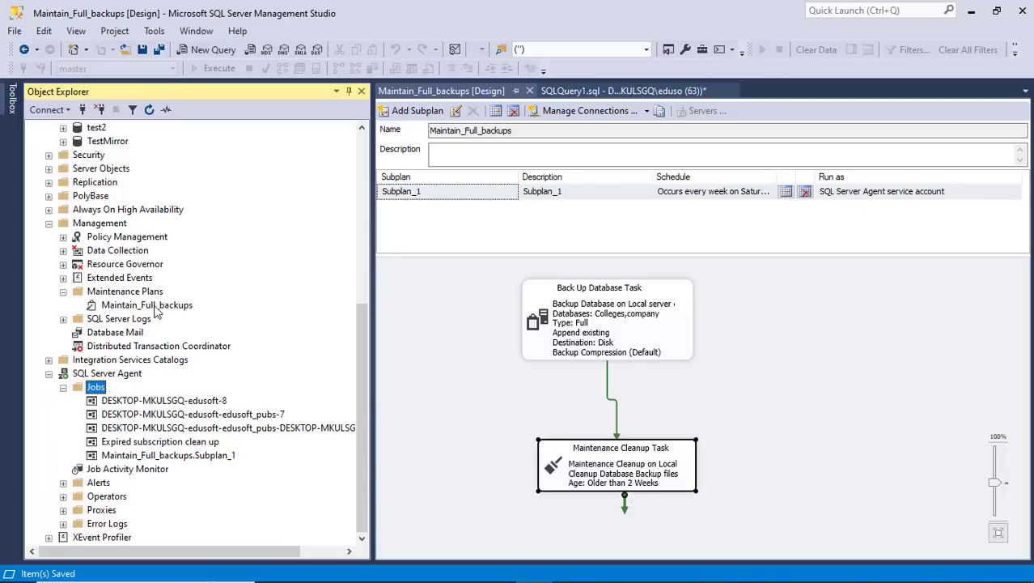
Step: Execute the Maintain_Full_backups maintenance plan and check the backup files in the SQL_SERVER_BACKUP folder
{"action": "right_click", "coordinate": [158, 312]}
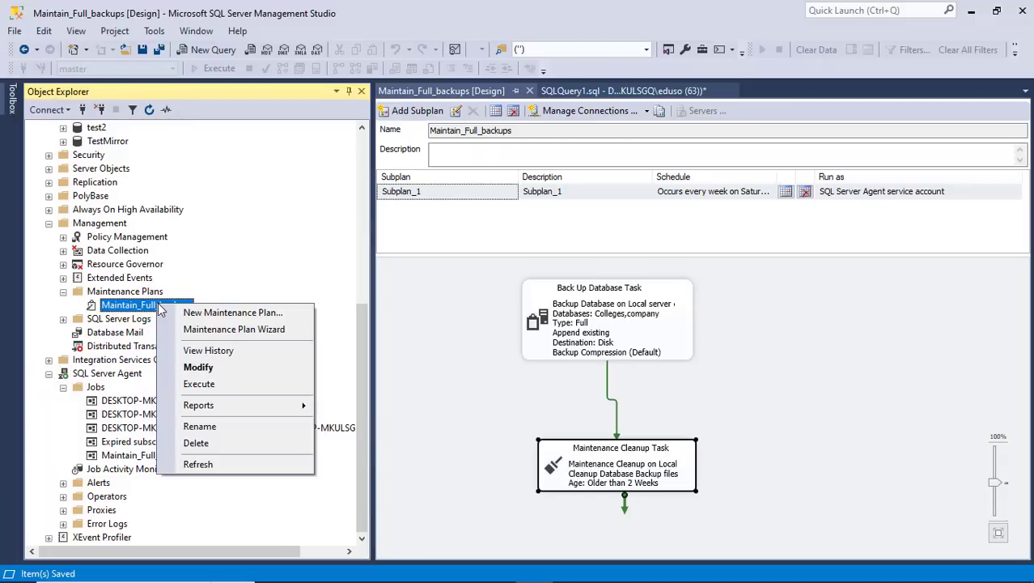
{"action": "left_click", "coordinate": [223, 385]}
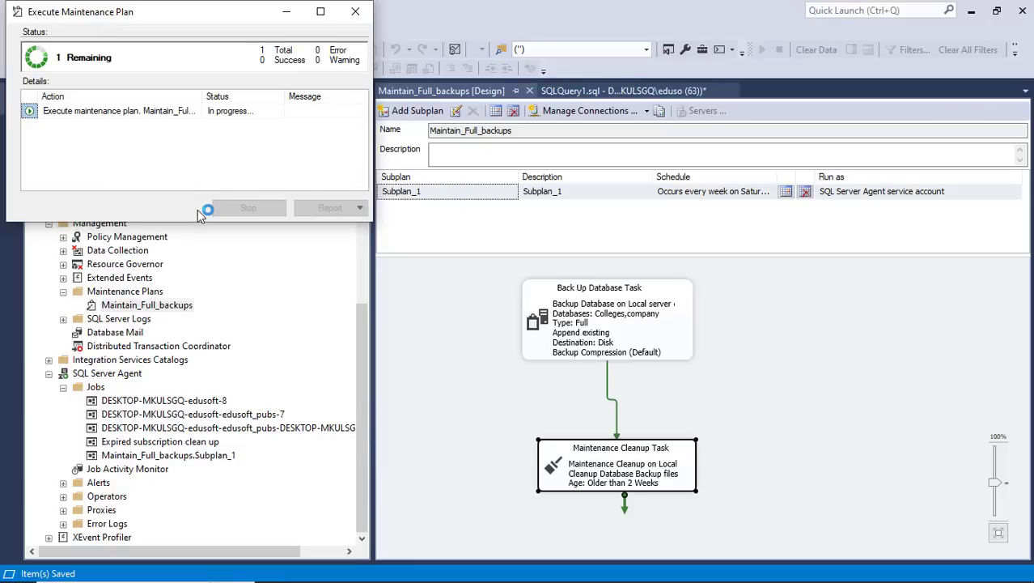
{"action": "key", "text": "alt+Tab"}
{"action": "key", "text": "Tab"}
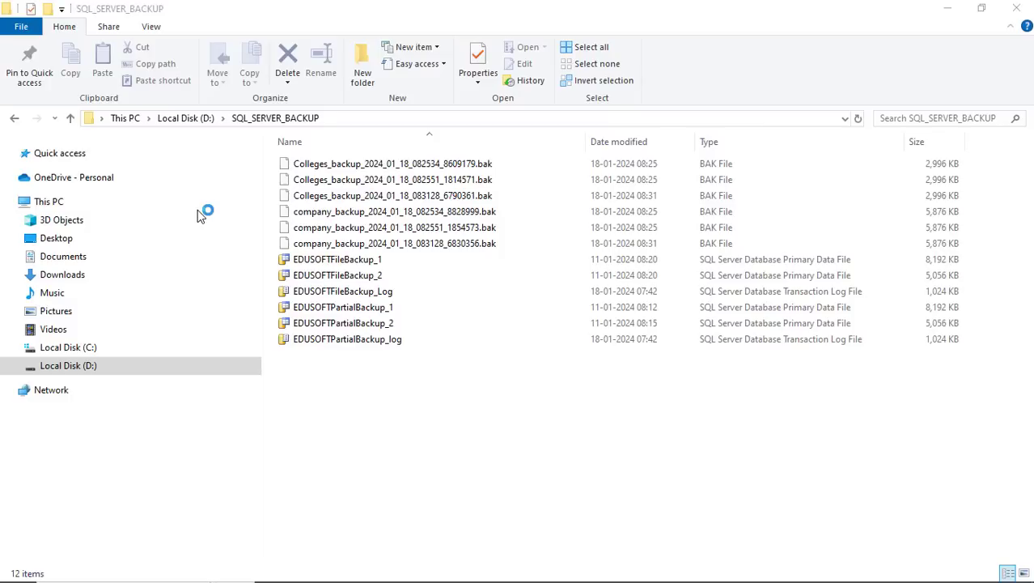
{"action": "key", "text": "alt+Tab"}
{"action": "left_click", "coordinate": [395, 232]}
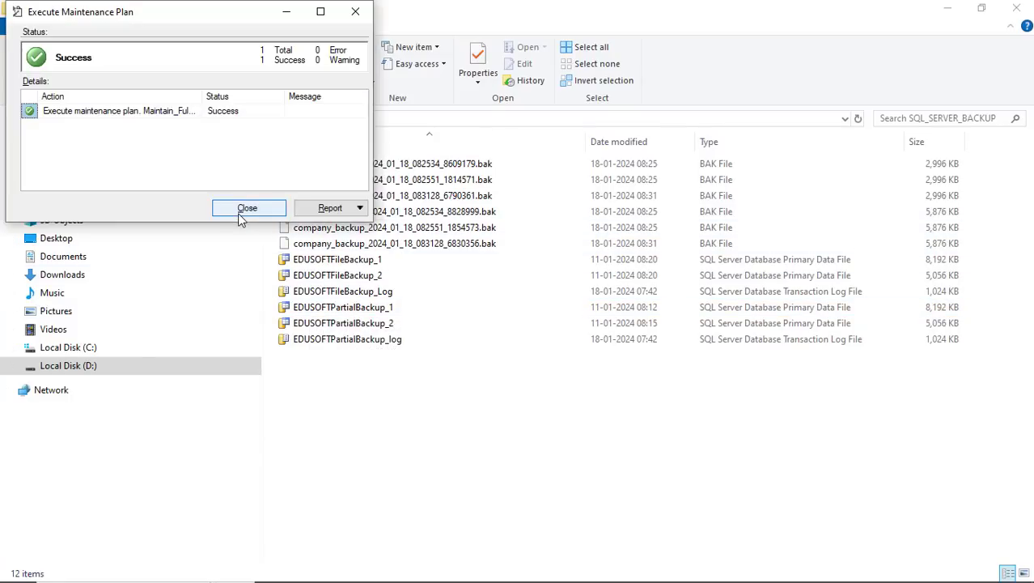
{"action": "left_click", "coordinate": [247, 208]}
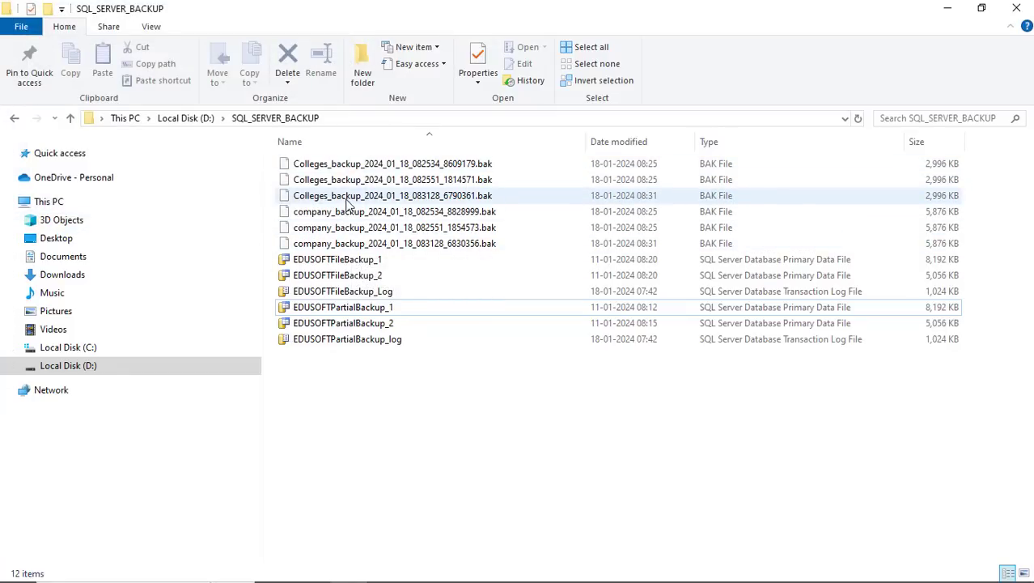
{"action": "key", "text": "alt+Tab"}
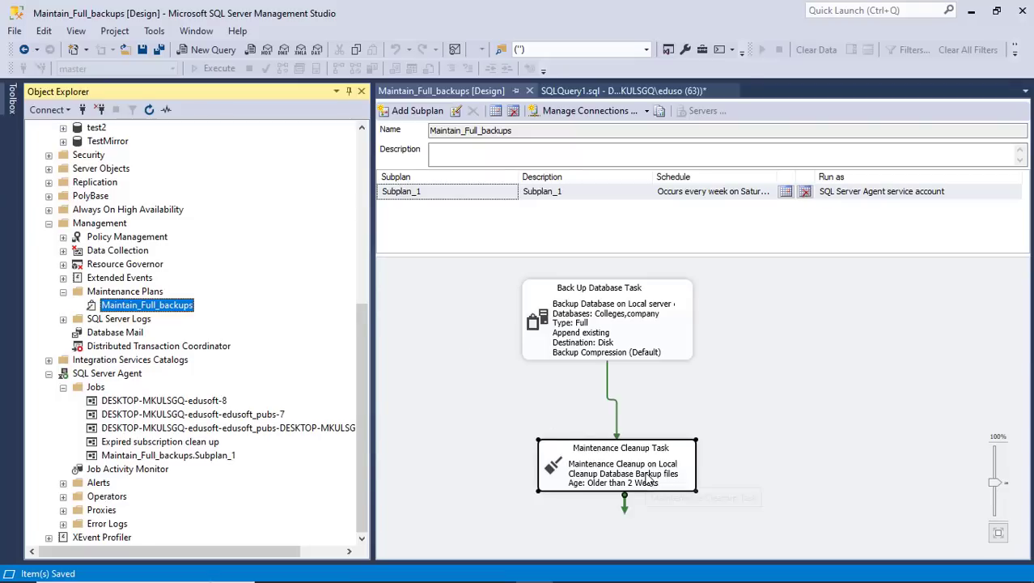
Step: Refresh the Maintenance Plans folder and shift the Maintenance Cleanup Task slightly up and to the right on the design surface
{"action": "right_click", "coordinate": [105, 293]}
{"action": "left_click", "coordinate": [145, 377]}
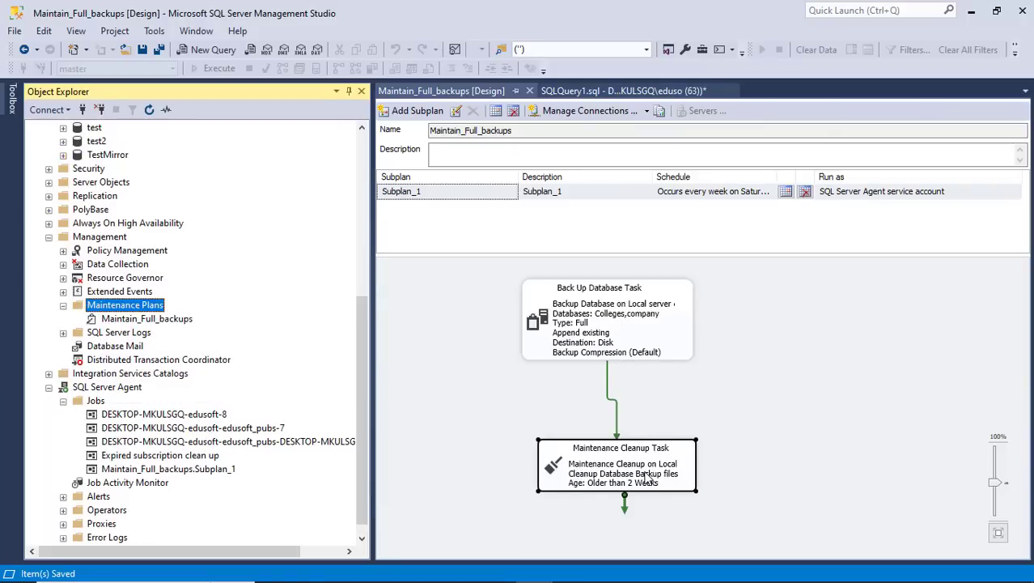
{"action": "left_click_drag", "start_coordinate": [648, 479], "coordinate": [704, 463]}
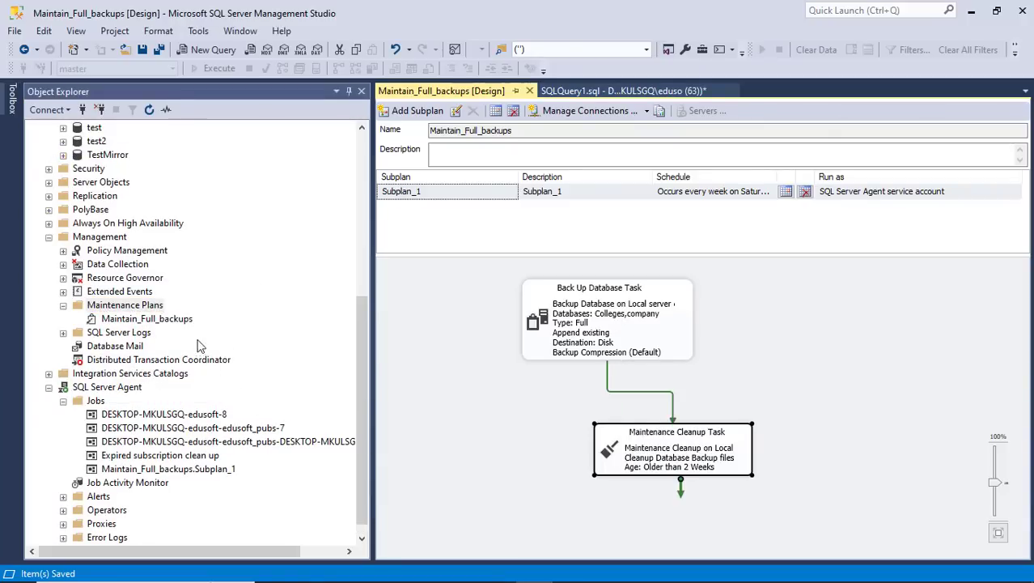
{"action": "left_click", "coordinate": [695, 467]}
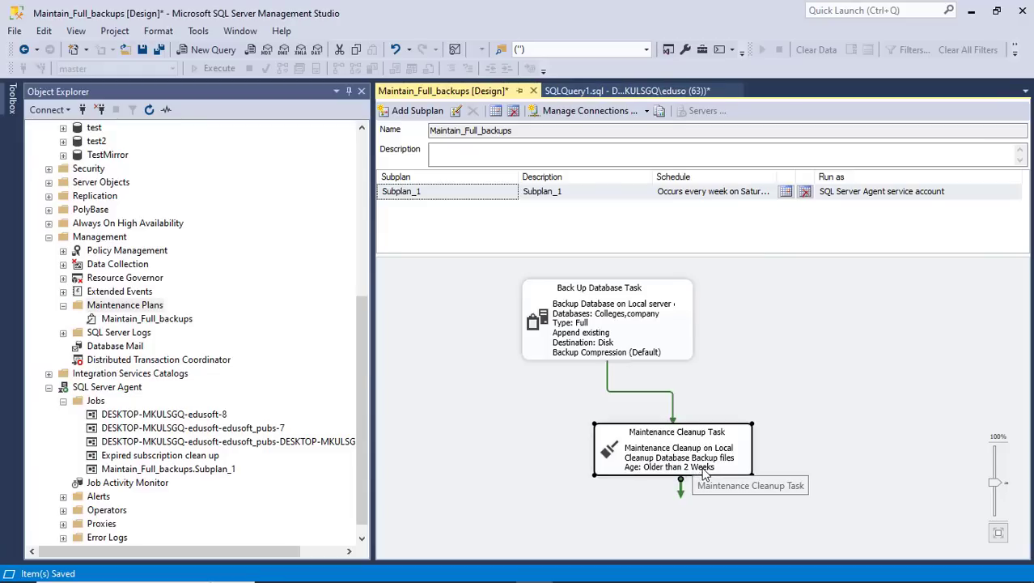
{"action": "right_click", "coordinate": [672, 460]}
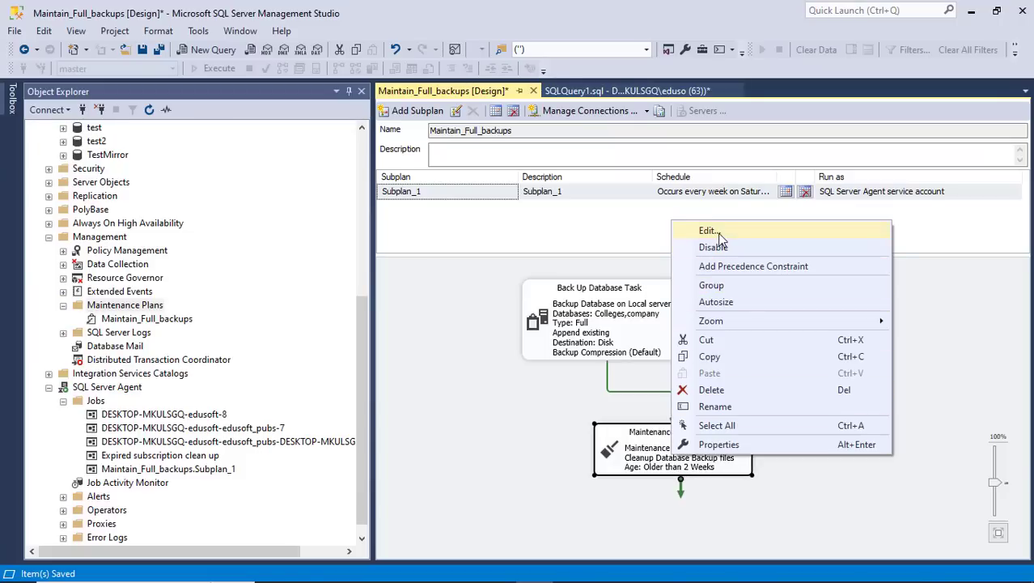
{"action": "left_click", "coordinate": [495, 447]}
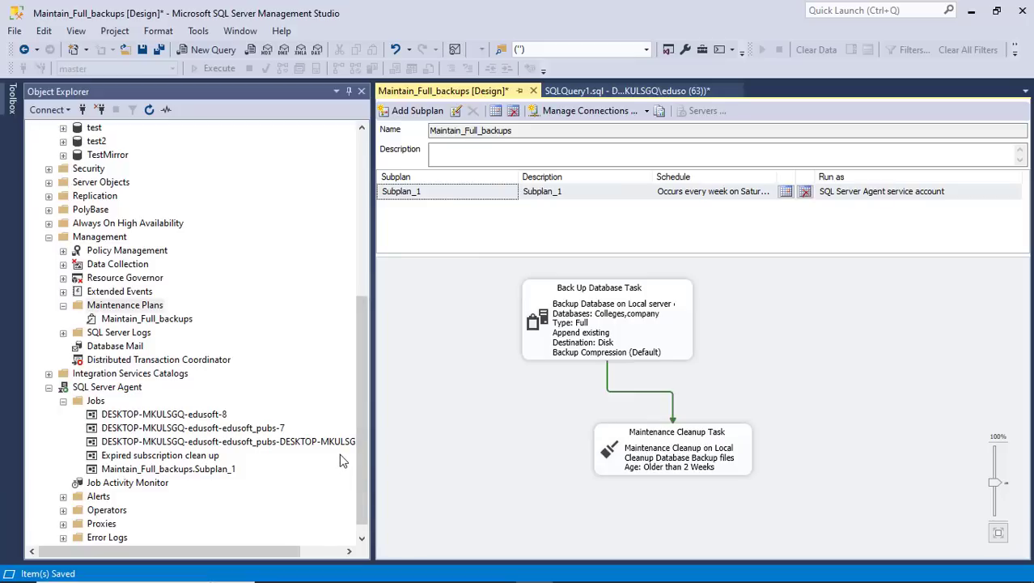
Step: Start the agent job Maintain_Full_backups.Subplan_1 and check the backup files in the SQL_SERVER_BACKUP folder
{"action": "right_click", "coordinate": [213, 470]}
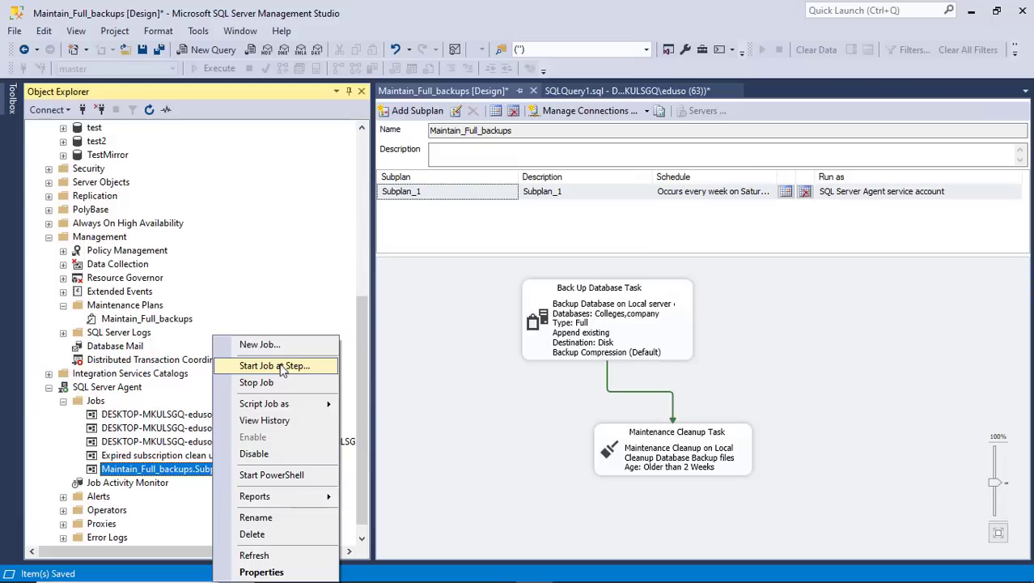
{"action": "left_click", "coordinate": [288, 371]}
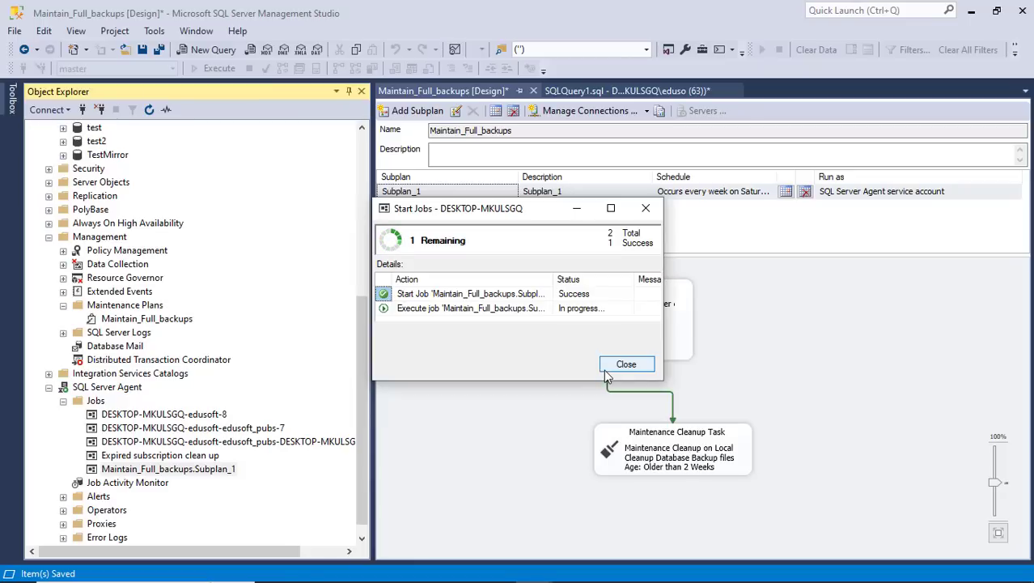
{"action": "left_click", "coordinate": [620, 366]}
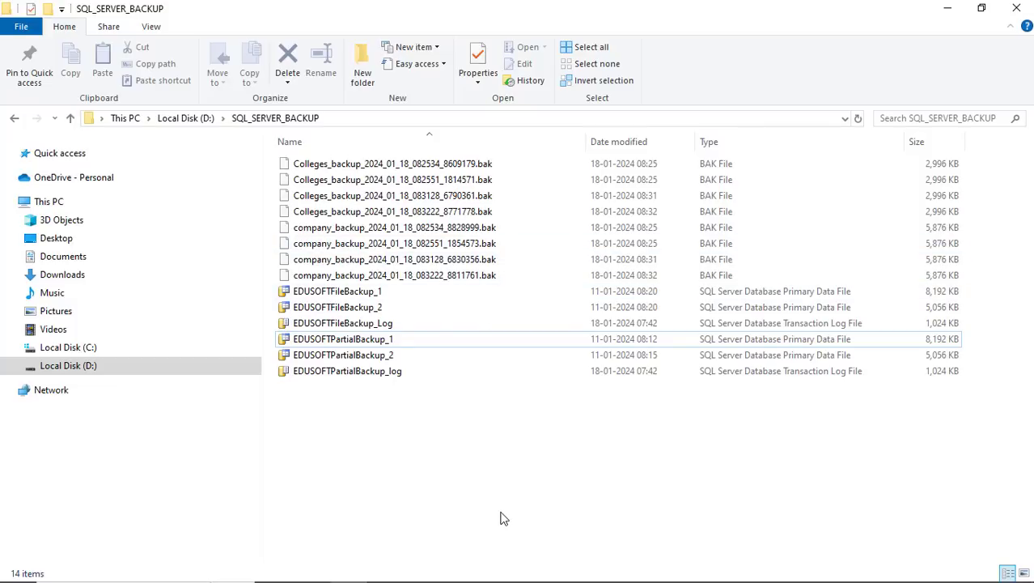
{"action": "key", "text": "super+Tab"}
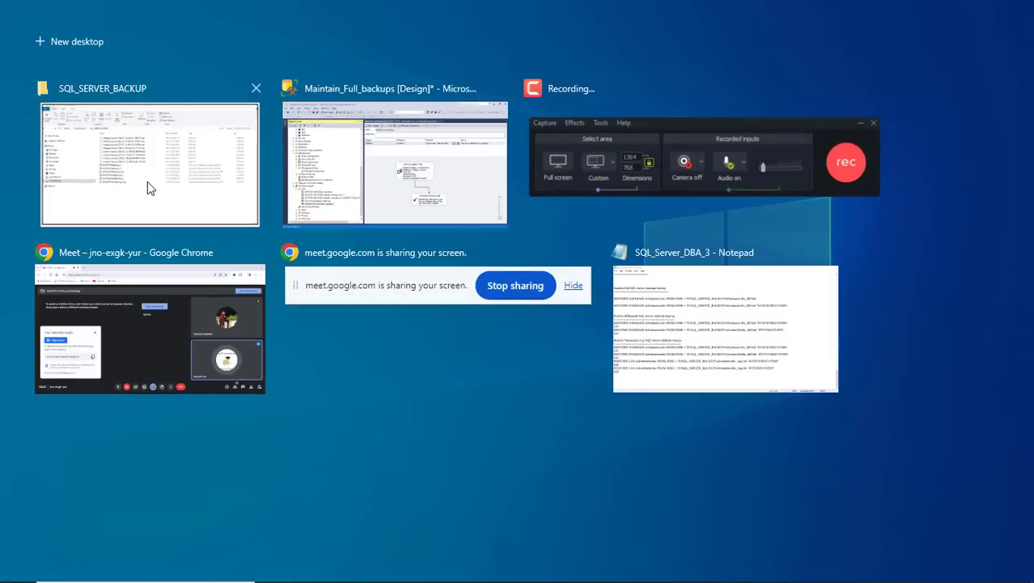
{"action": "left_click", "coordinate": [147, 182]}
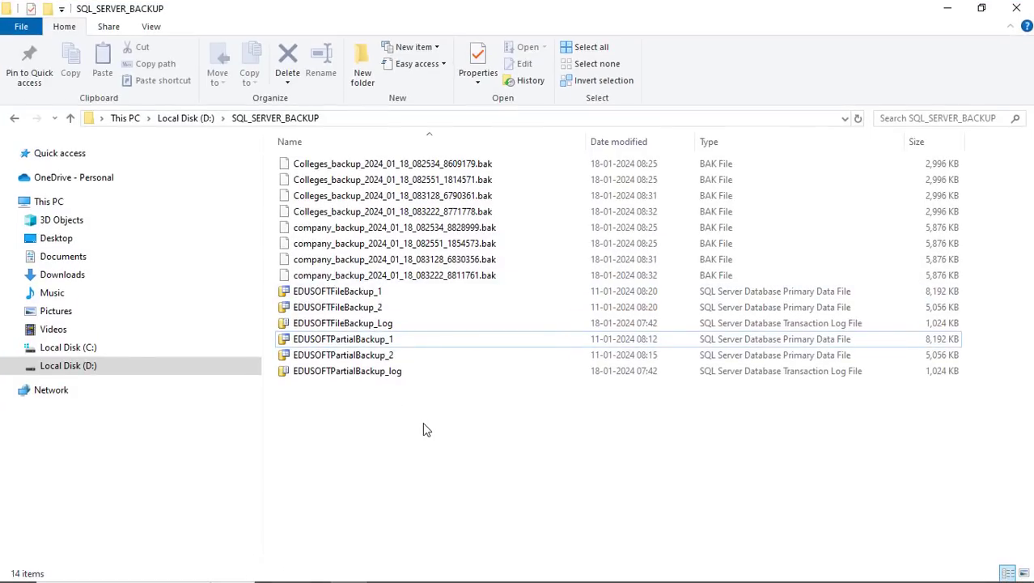
{"action": "key", "text": "alt+Tab"}
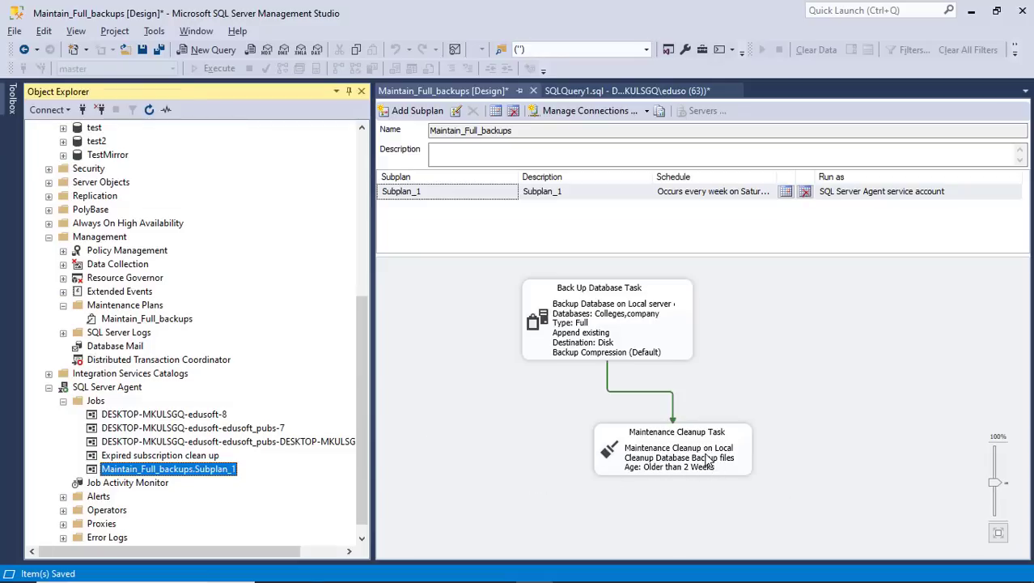
{"action": "right_click", "coordinate": [707, 452]}
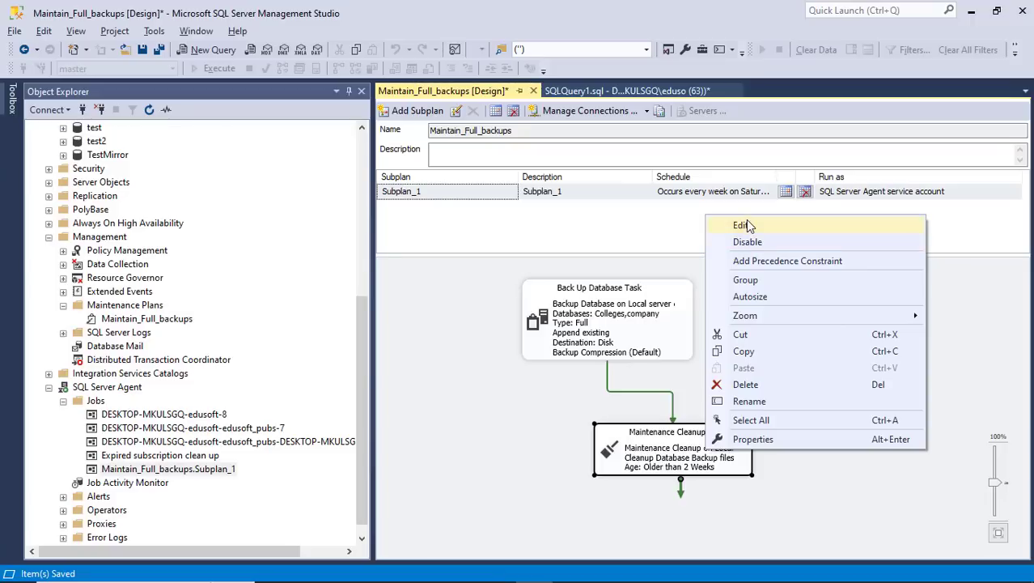
{"action": "right_click", "coordinate": [159, 324]}
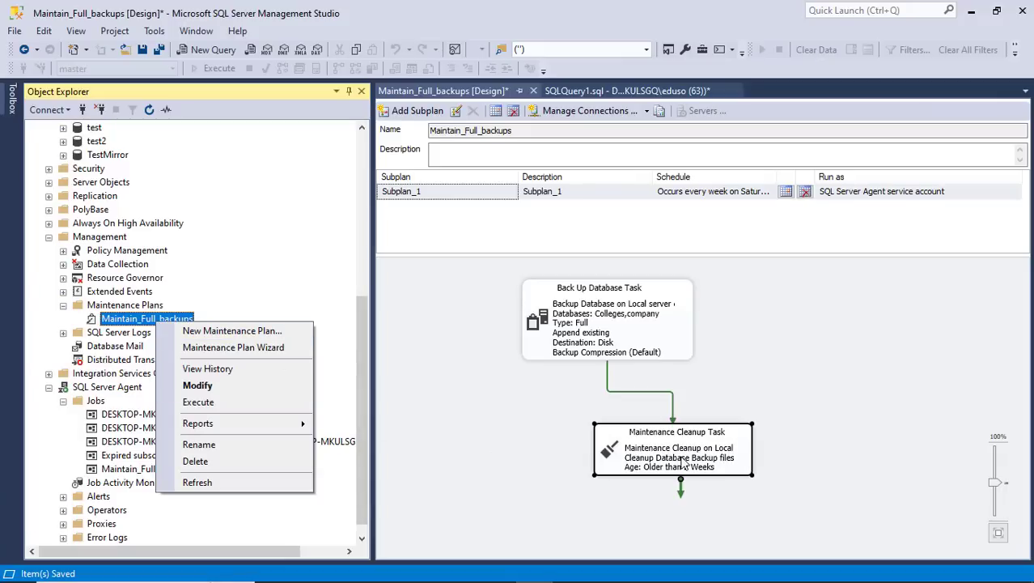
{"action": "left_click", "coordinate": [364, 456]}
{"action": "left_click_drag", "start_coordinate": [365, 455], "coordinate": [367, 510]}
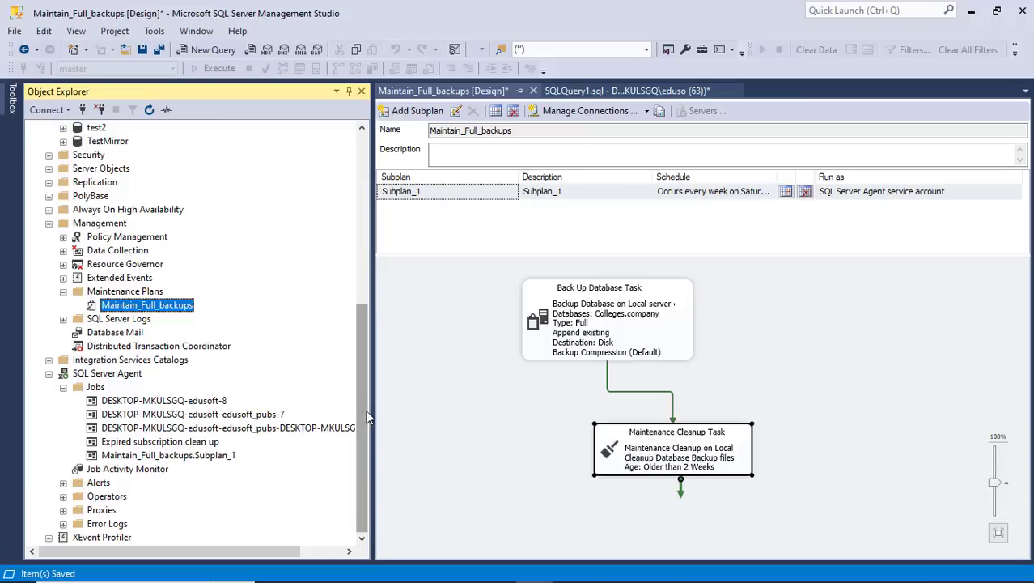
{"action": "left_click_drag", "start_coordinate": [364, 410], "coordinate": [370, 394]}
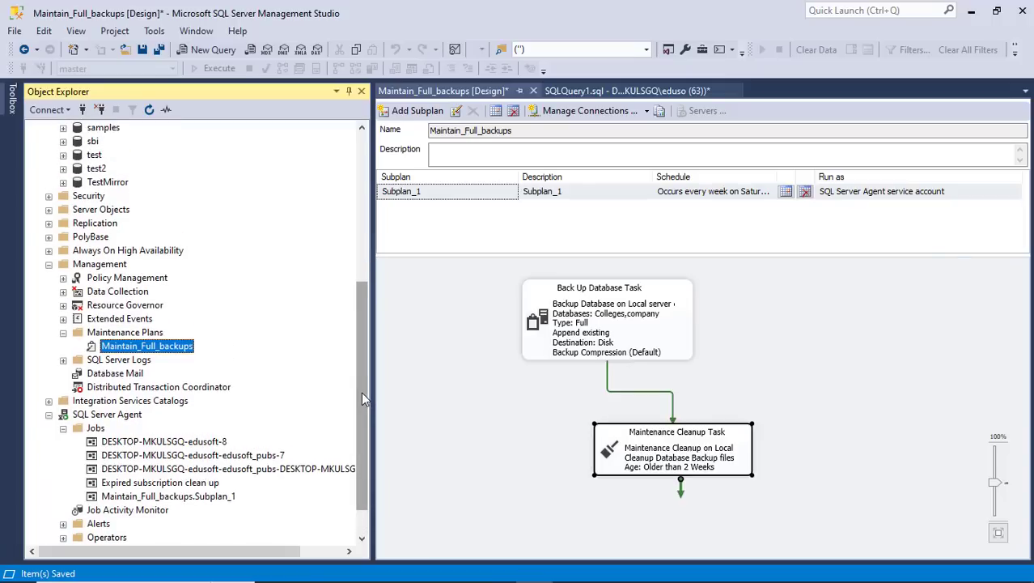
{"action": "left_click_drag", "start_coordinate": [361, 392], "coordinate": [364, 433]}
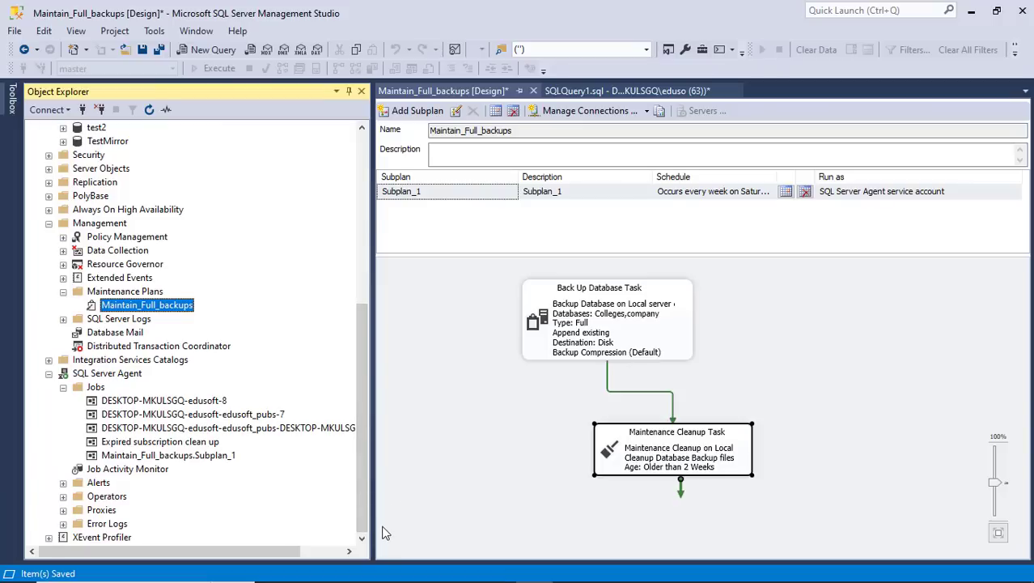
Step: Add a History Cleanup Task to the Maintain_Full_backups plan and place it below the Maintenance Cleanup Task
{"action": "left_click", "coordinate": [12, 116]}
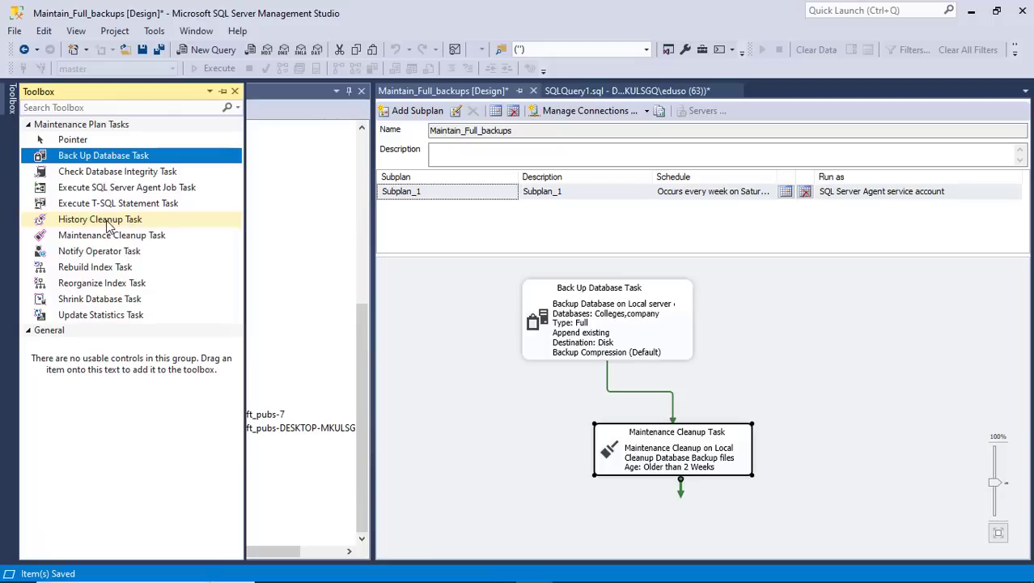
{"action": "left_click_drag", "start_coordinate": [98, 224], "coordinate": [761, 528]}
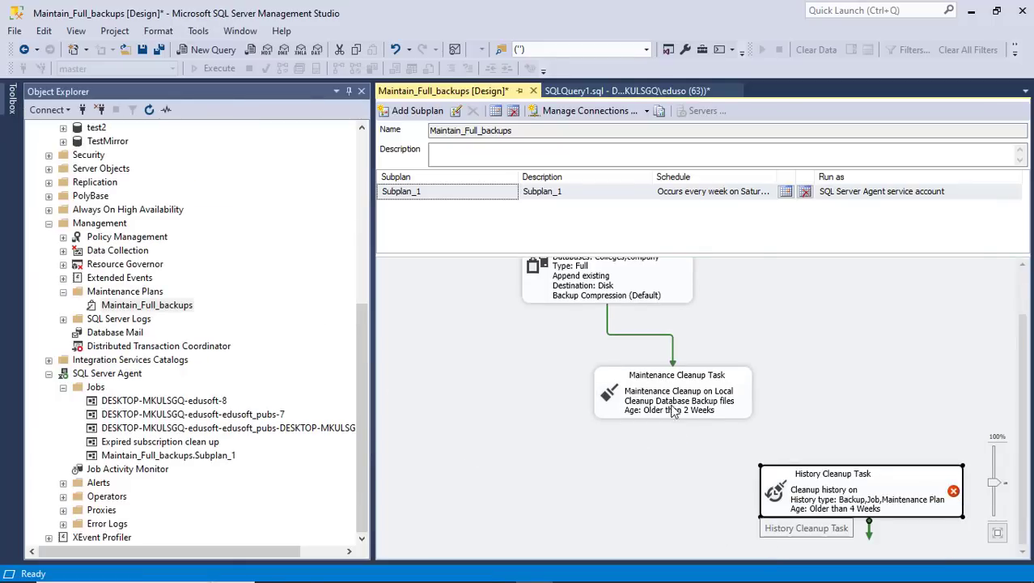
{"action": "left_click_drag", "start_coordinate": [850, 502], "coordinate": [662, 508]}
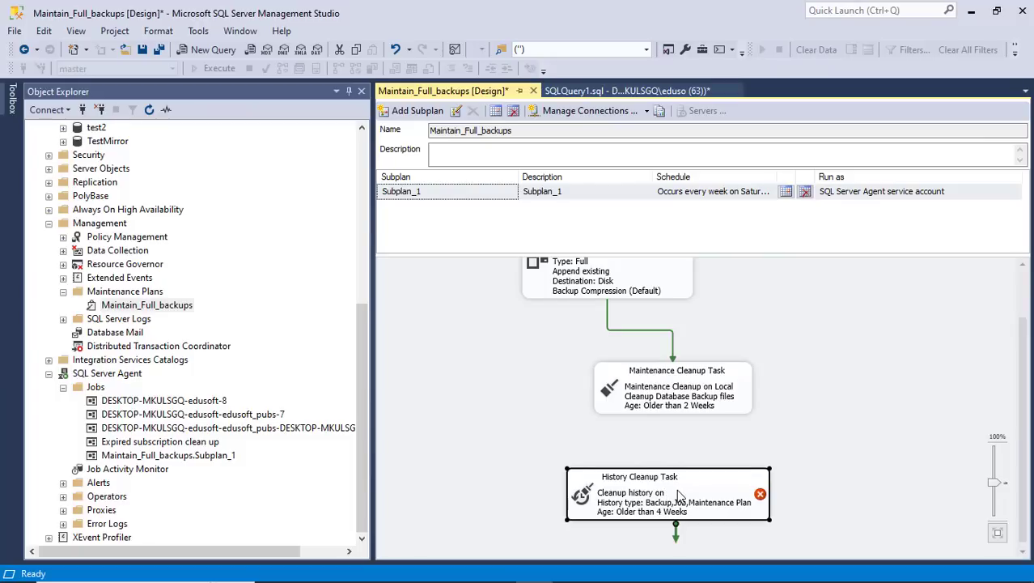
Step: Set the History Cleanup Task to remove historical data older than 3 weeks
{"action": "double_click", "coordinate": [678, 496]}
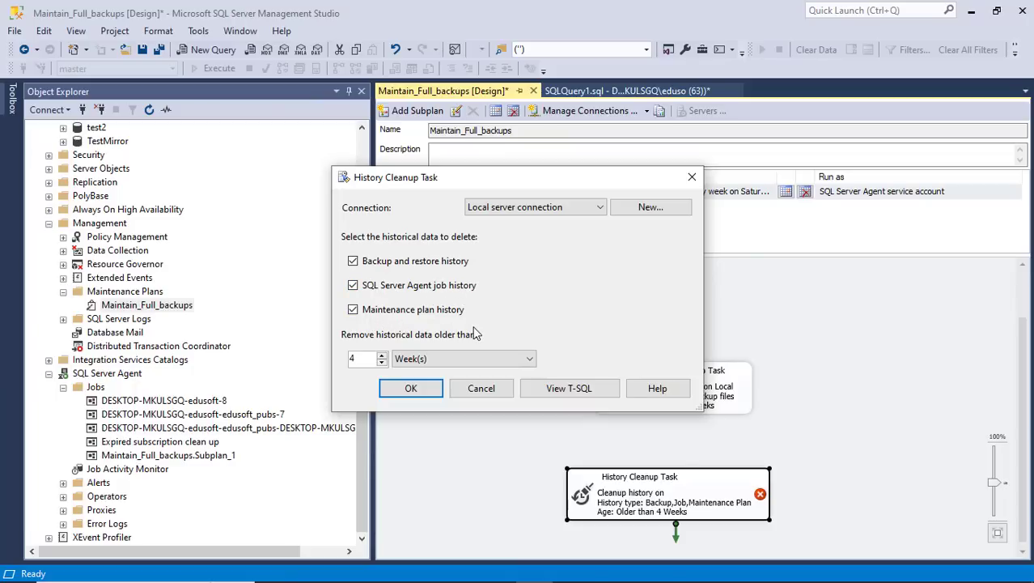
{"action": "left_click", "coordinate": [382, 363]}
{"action": "left_click_drag", "start_coordinate": [550, 176], "coordinate": [404, 108]}
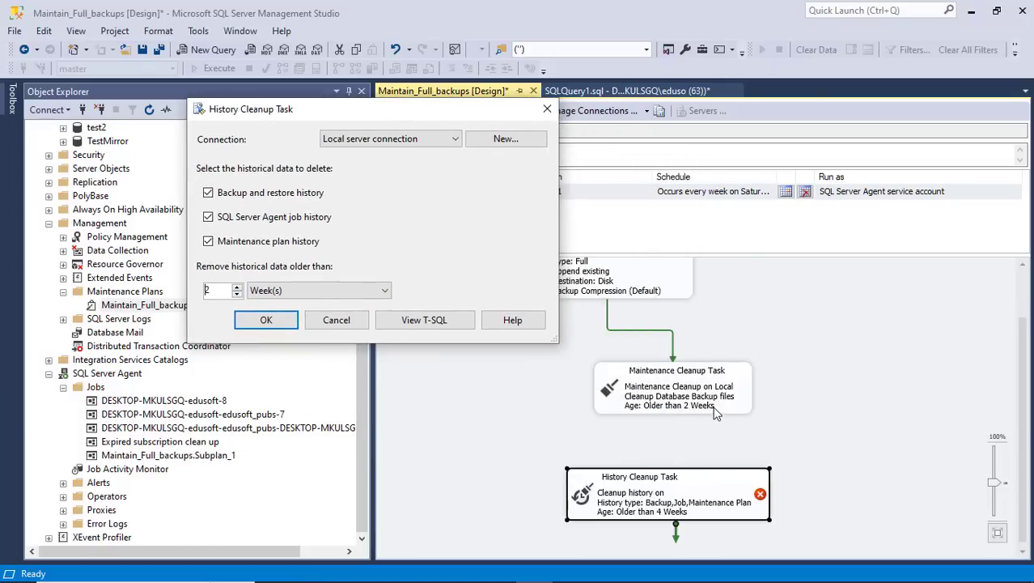
{"action": "left_click", "coordinate": [266, 320]}
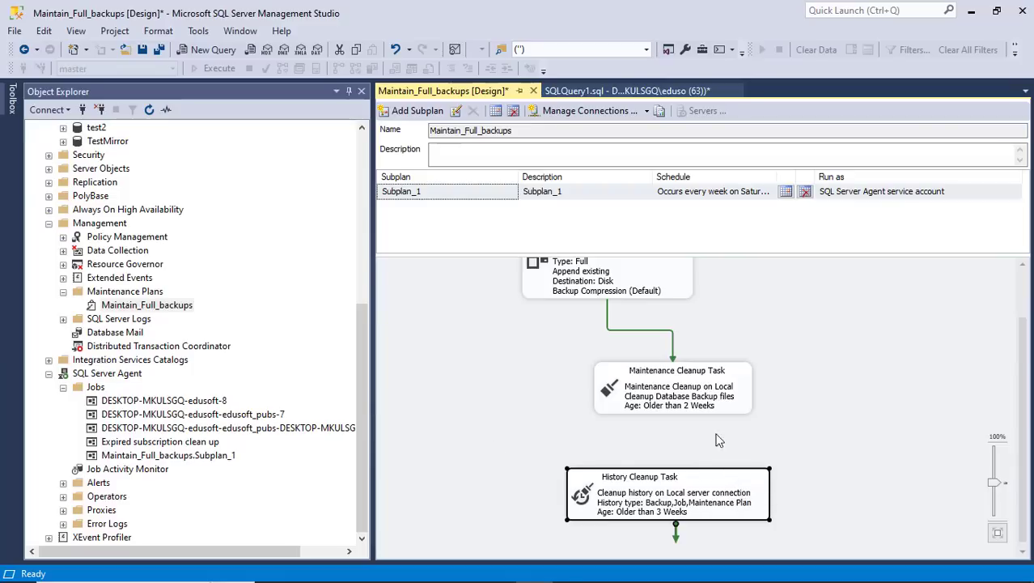
Step: Connect the Maintenance Cleanup Task to the History Cleanup Task and align both in a column beneath the Back Up Database Task
{"action": "left_click", "coordinate": [700, 411]}
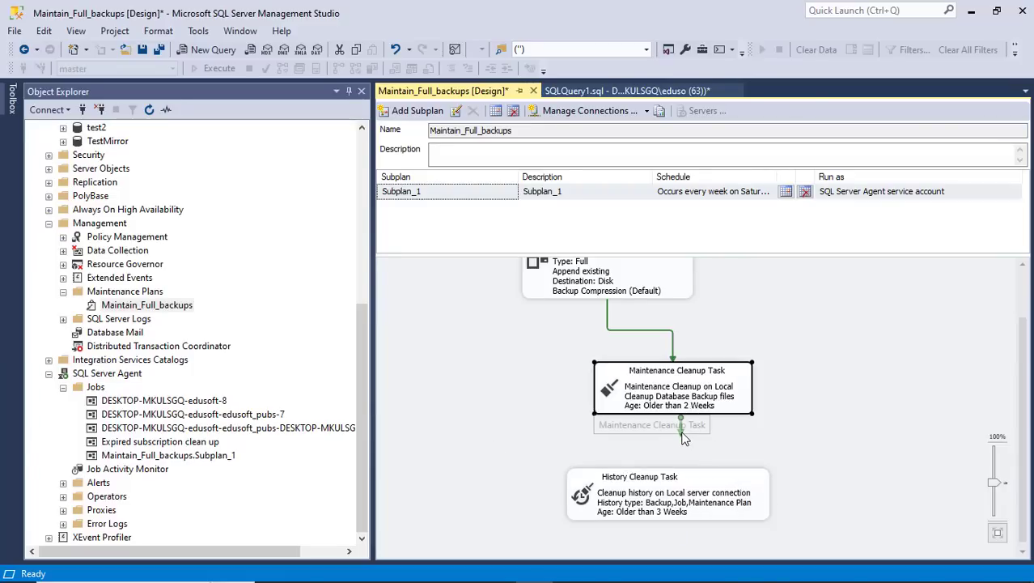
{"action": "left_click_drag", "start_coordinate": [683, 437], "coordinate": [692, 489]}
{"action": "left_click_drag", "start_coordinate": [801, 505], "coordinate": [667, 480]}
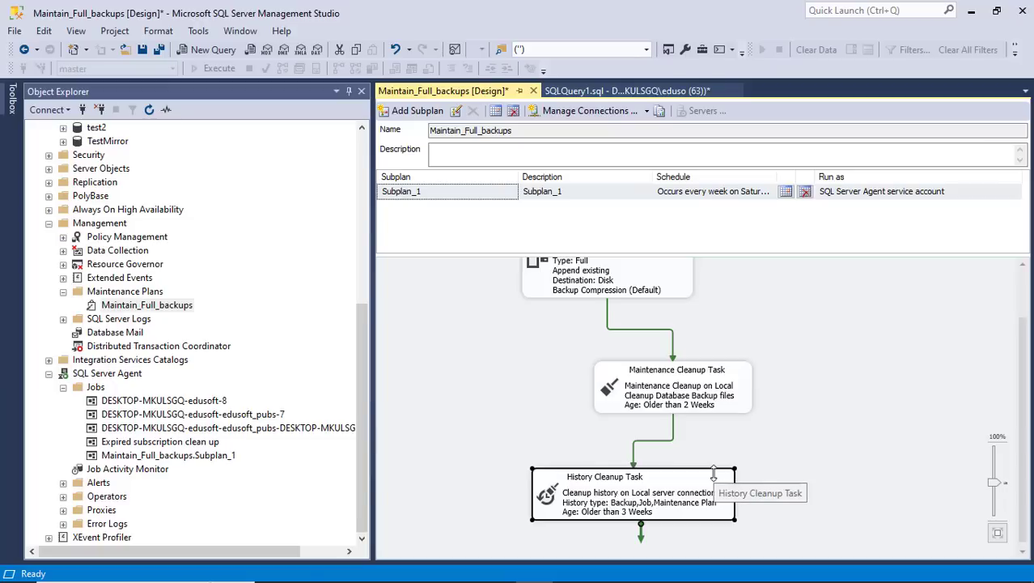
{"action": "left_click", "coordinate": [611, 282]}
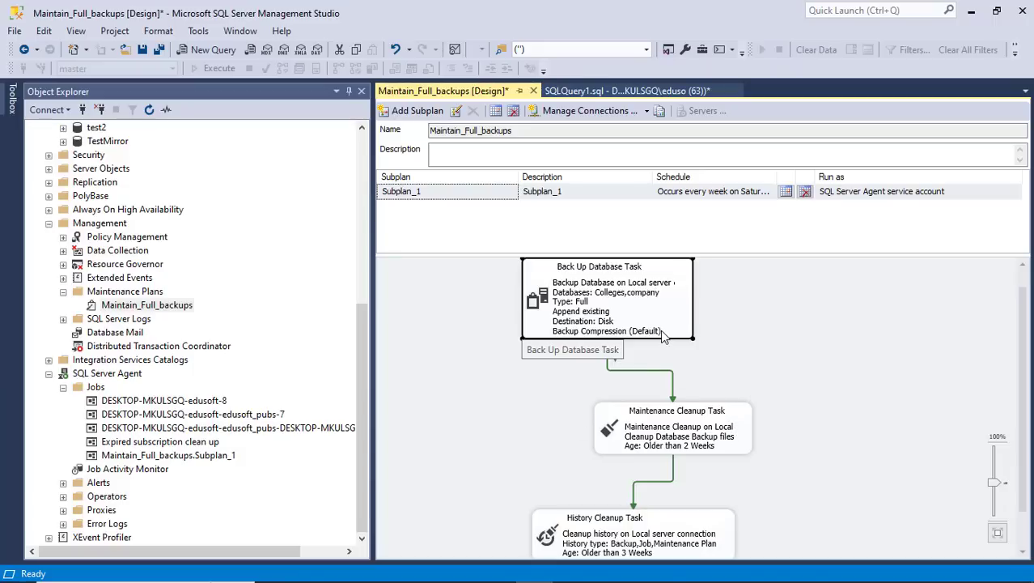
{"action": "left_click_drag", "start_coordinate": [688, 434], "coordinate": [625, 435]}
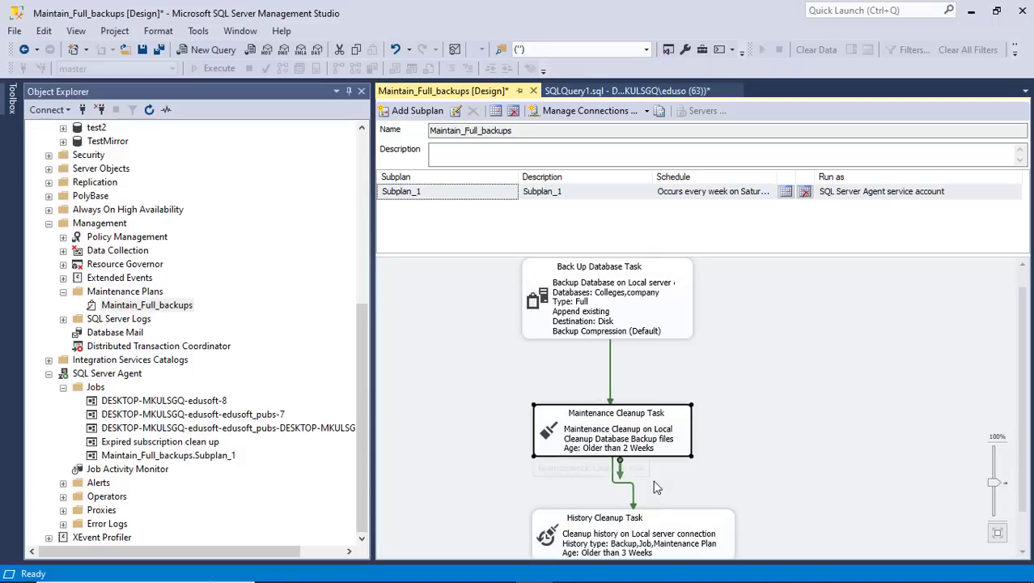
{"action": "left_click_drag", "start_coordinate": [658, 527], "coordinate": [635, 522]}
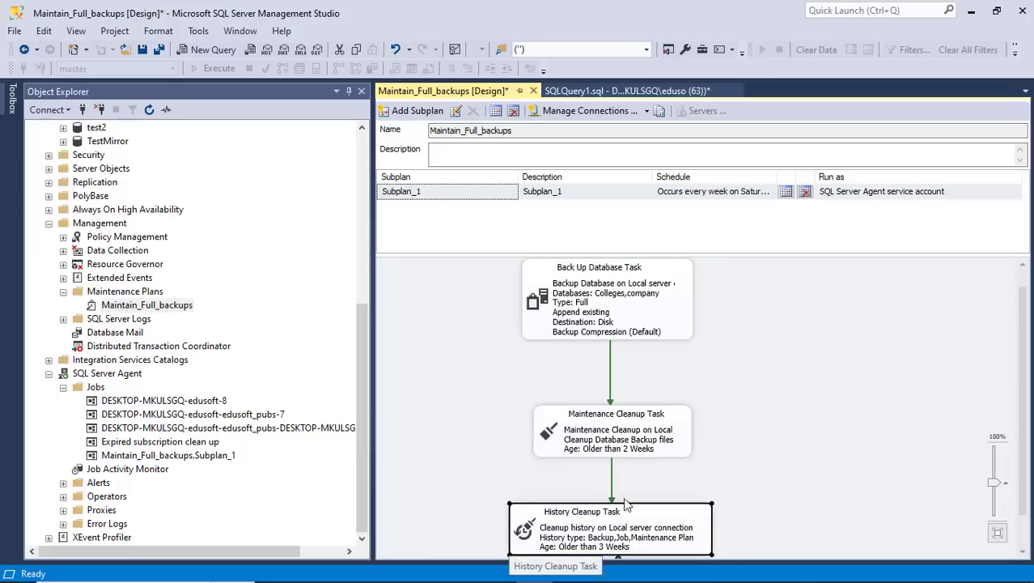
{"action": "left_click", "coordinate": [568, 161]}
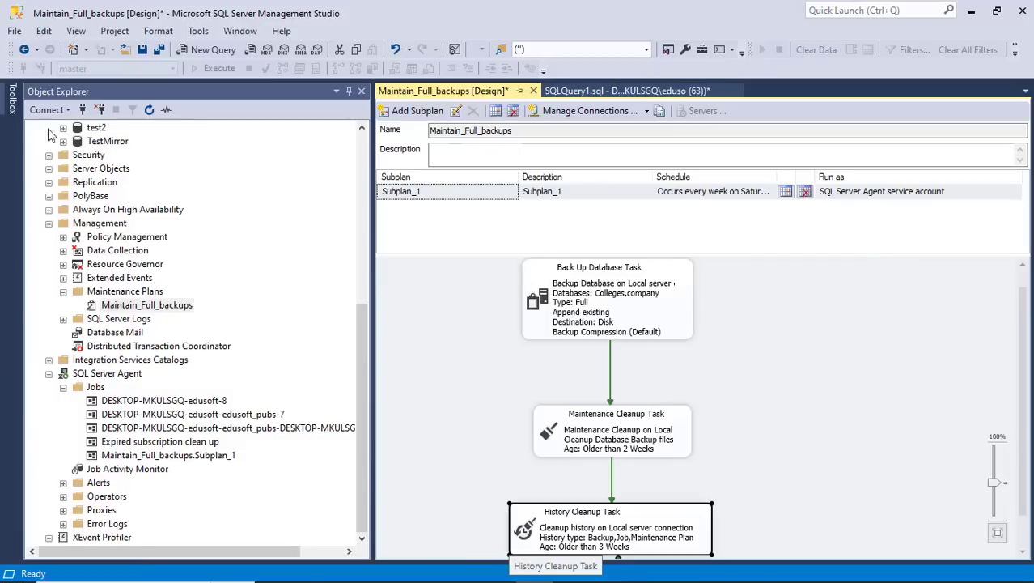
{"action": "left_click", "coordinate": [12, 99]}
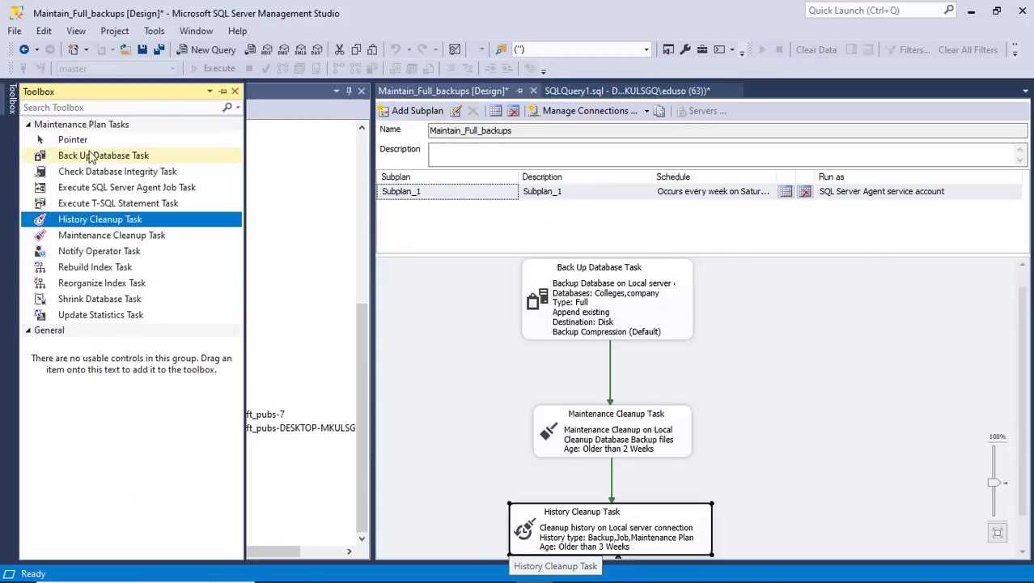
{"action": "left_click", "coordinate": [118, 157]}
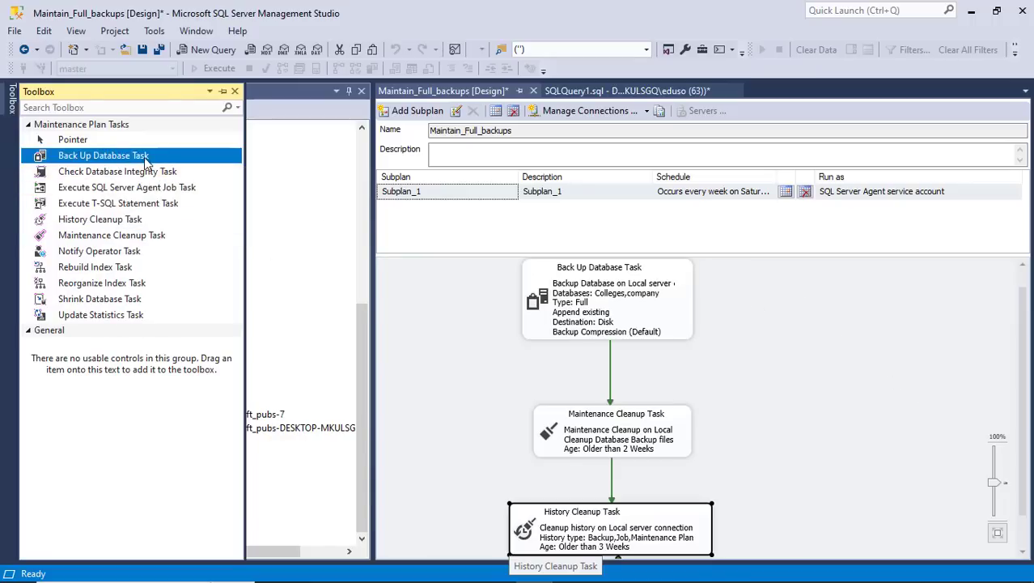
{"action": "left_click_drag", "start_coordinate": [204, 174], "coordinate": [858, 306]}
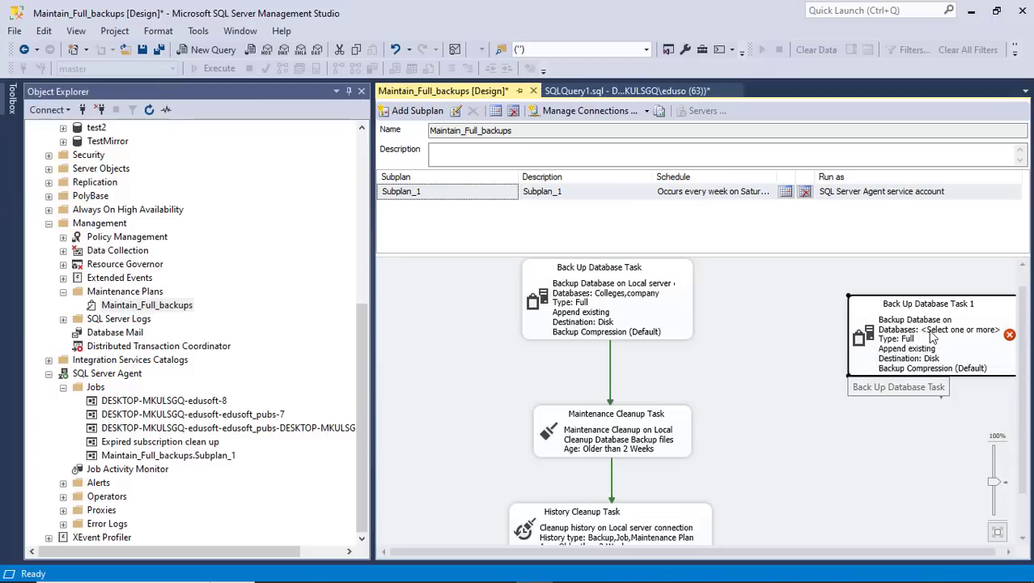
{"action": "left_click_drag", "start_coordinate": [933, 336], "coordinate": [848, 314]}
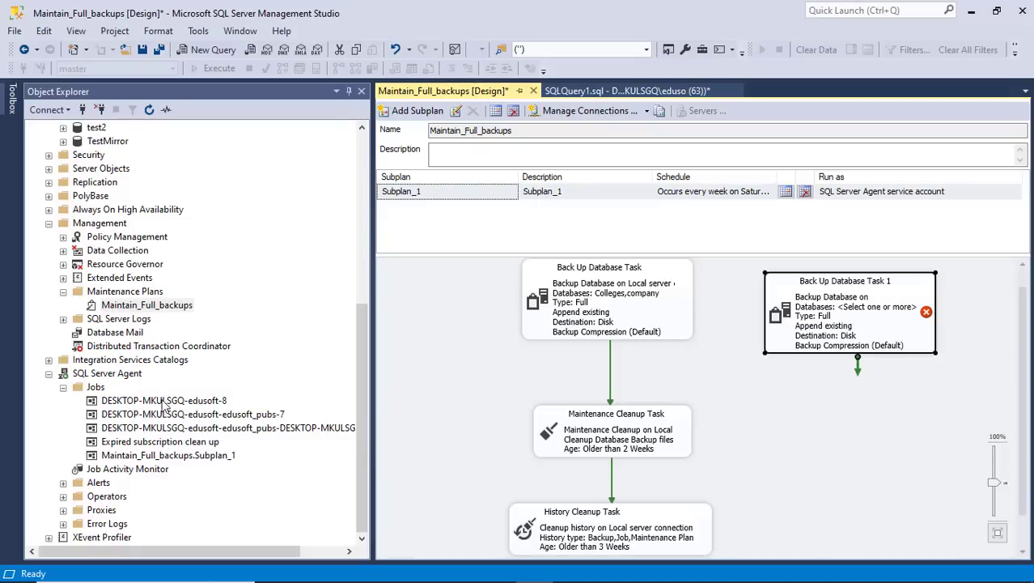
{"action": "left_click", "coordinate": [172, 456]}
{"action": "right_click", "coordinate": [172, 459]}
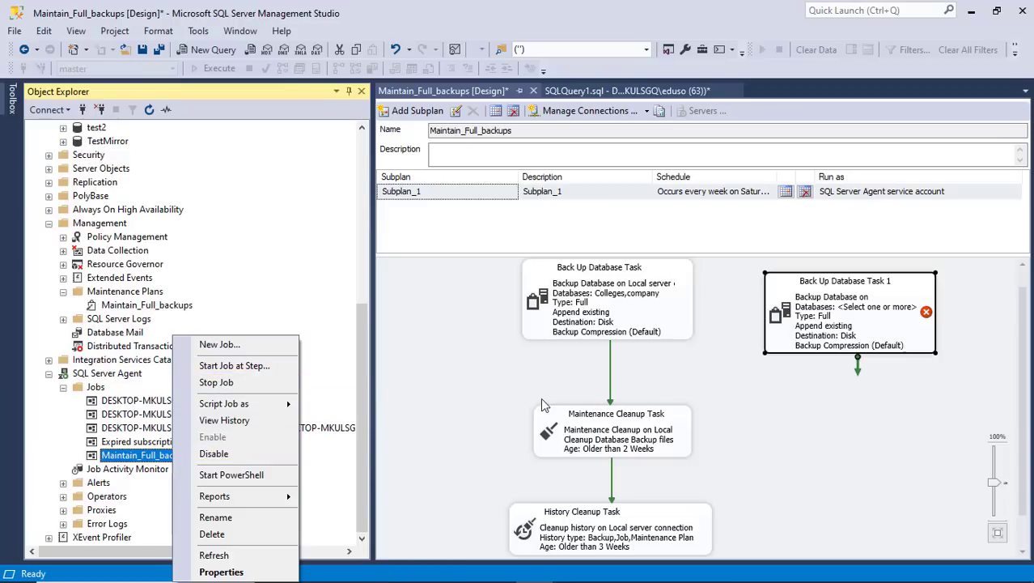
{"action": "left_click", "coordinate": [516, 385]}
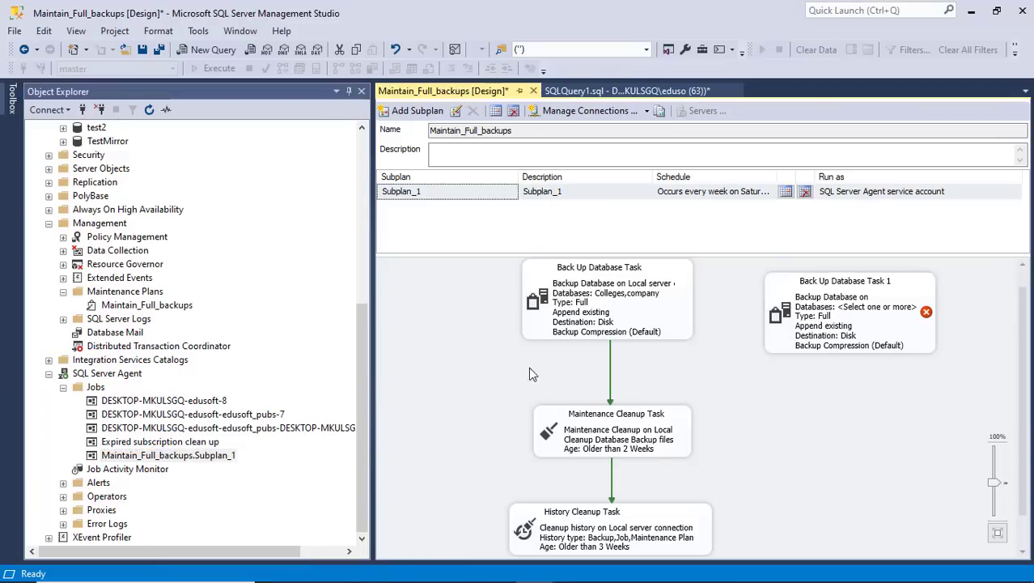
{"action": "left_click", "coordinate": [608, 320]}
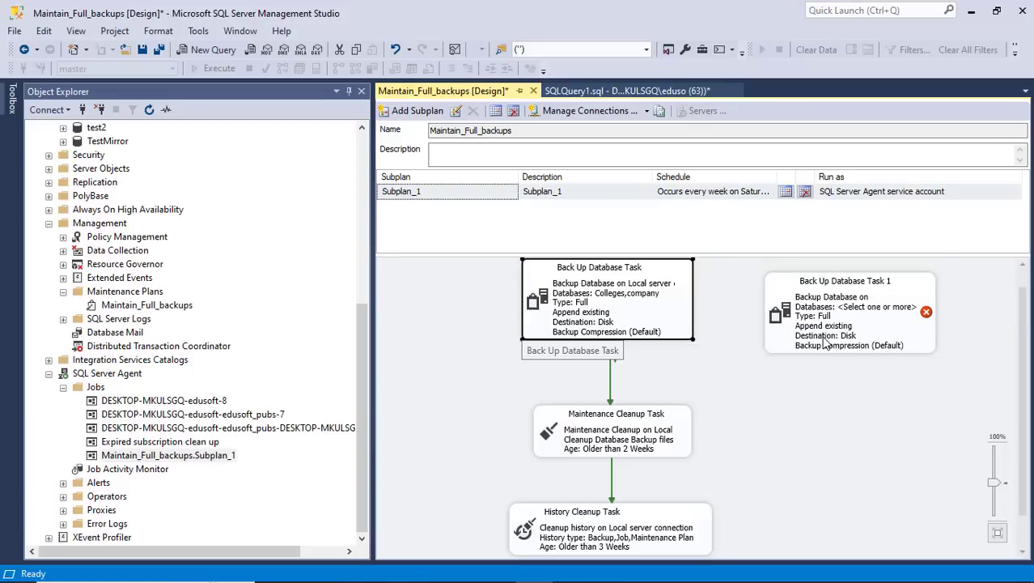
{"action": "mouse_move", "coordinate": [826, 343]}
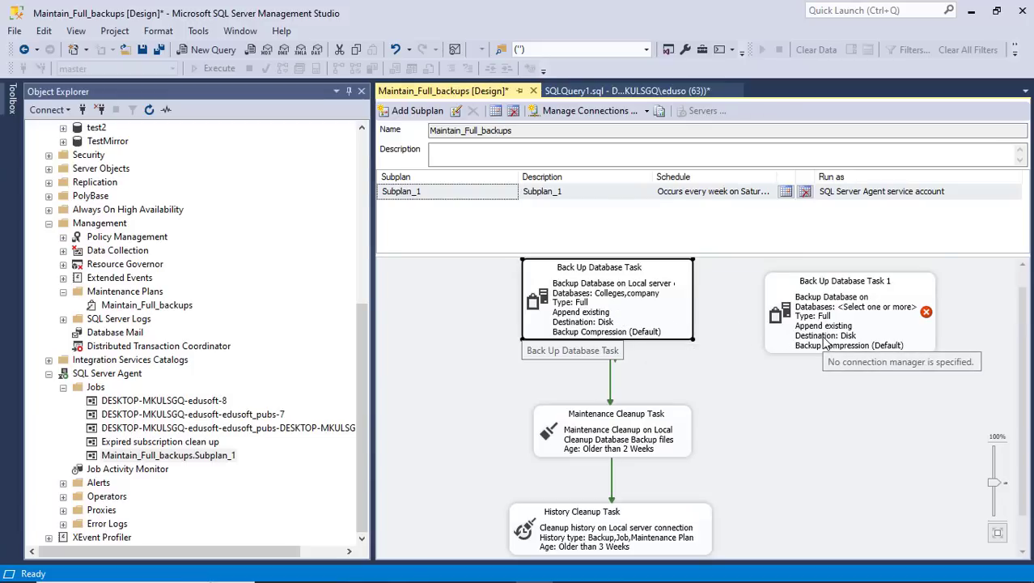
{"action": "left_click", "coordinate": [825, 343]}
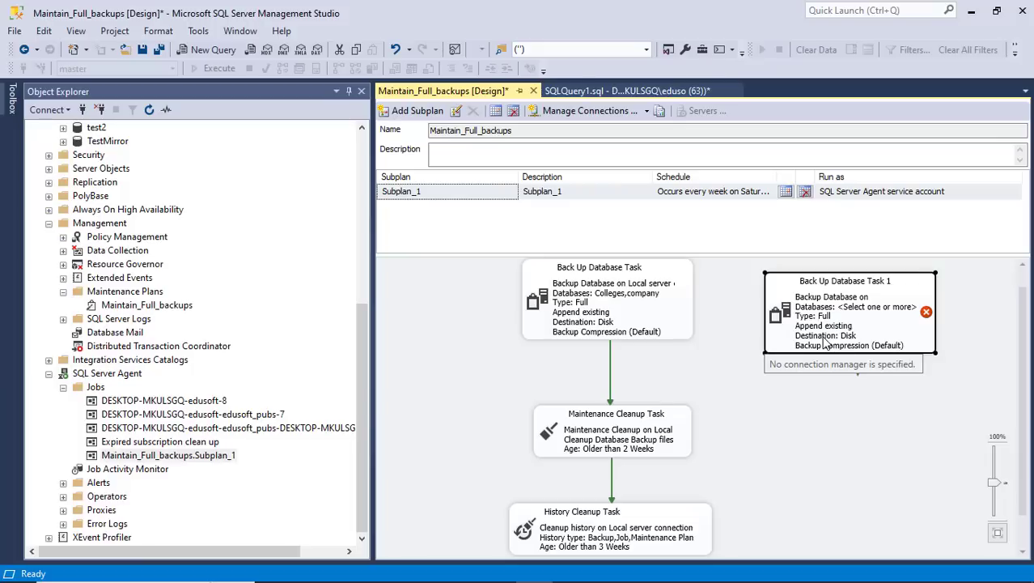
{"action": "left_click", "coordinate": [635, 315]}
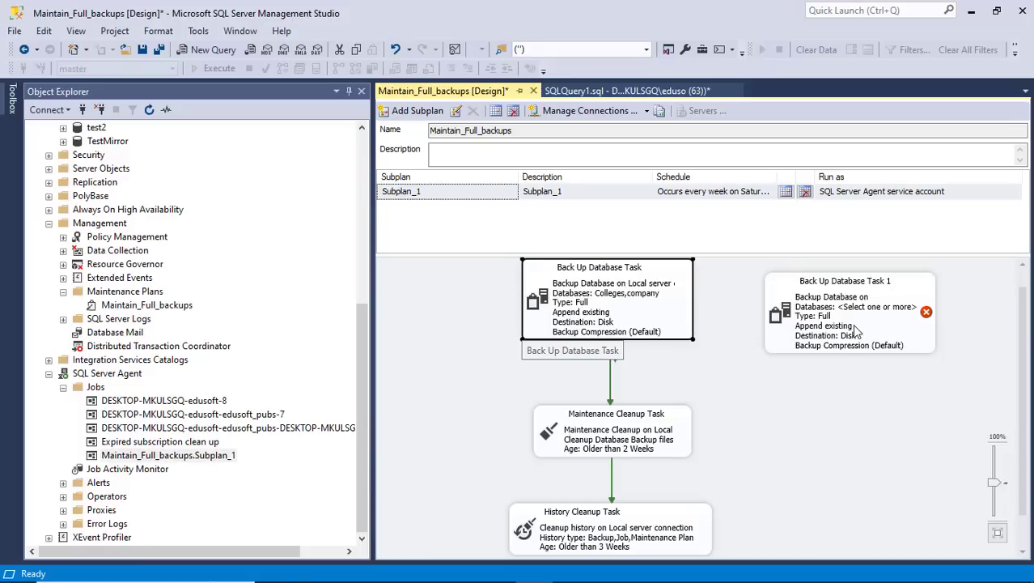
{"action": "left_click_drag", "start_coordinate": [857, 332], "coordinate": [841, 325]}
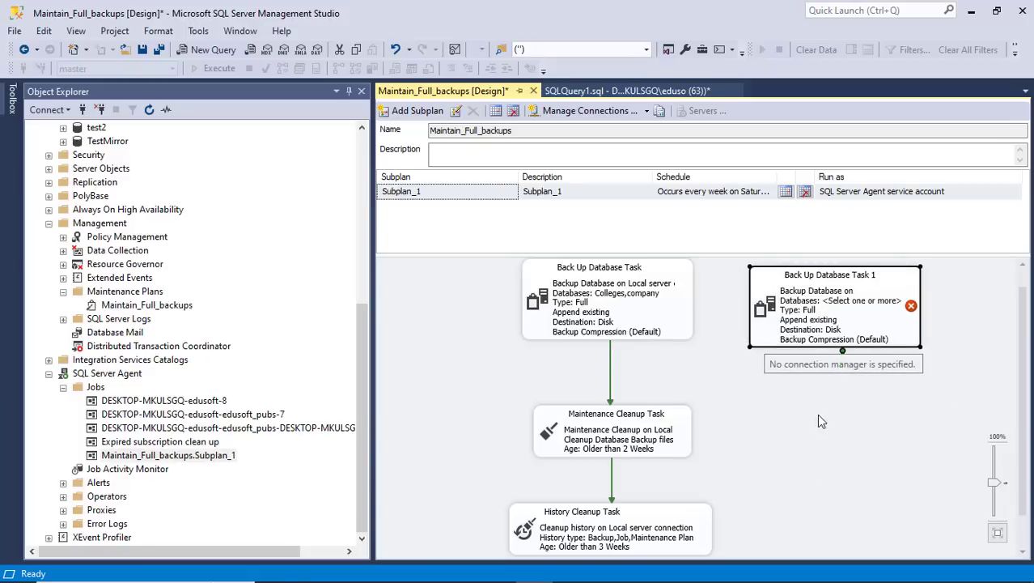
{"action": "left_click", "coordinate": [636, 332]}
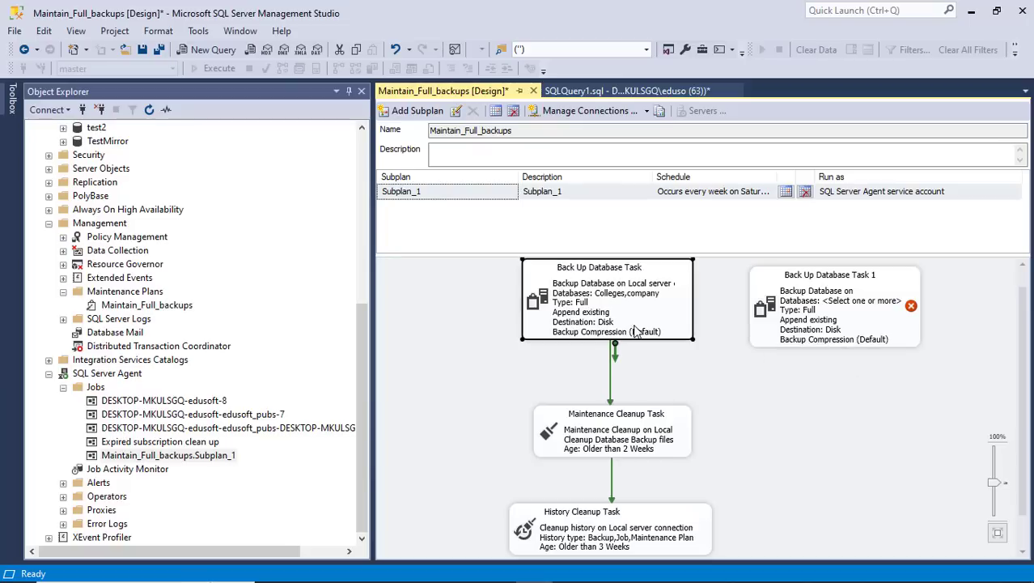
{"action": "left_click", "coordinate": [846, 343]}
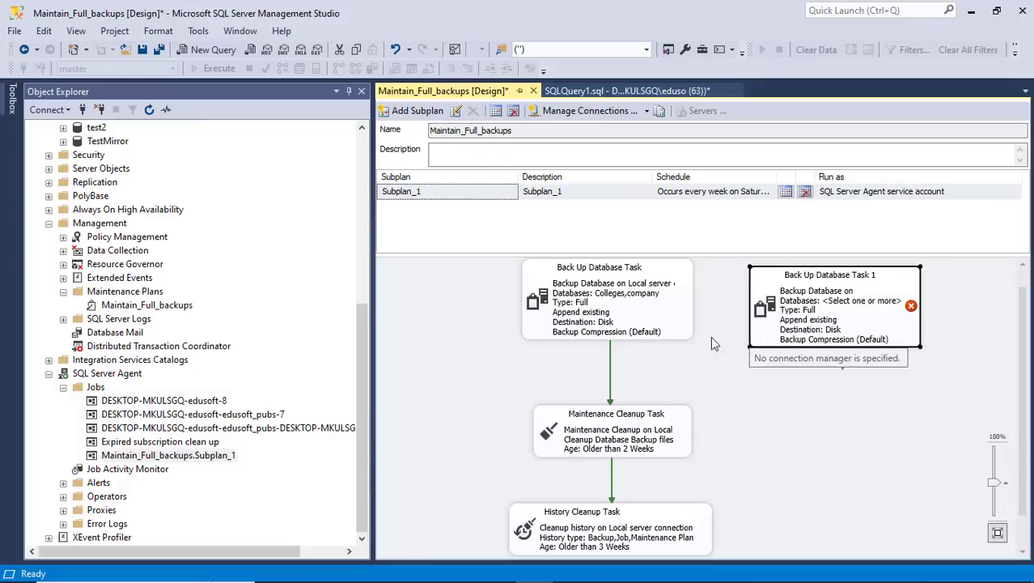
{"action": "left_click_drag", "start_coordinate": [615, 312], "coordinate": [587, 324]}
{"action": "left_click", "coordinate": [834, 324]}
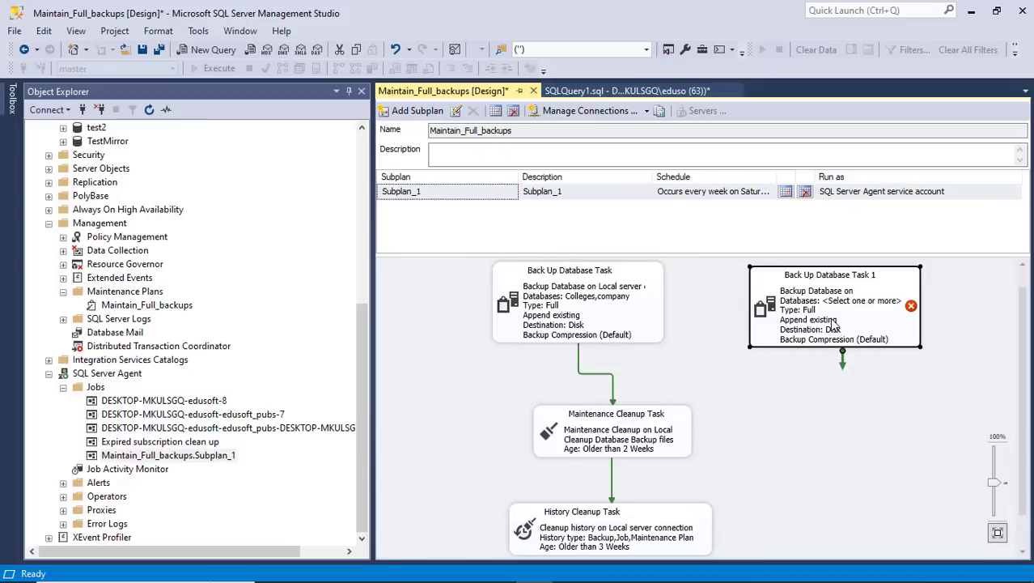
{"action": "key", "text": "Delete"}
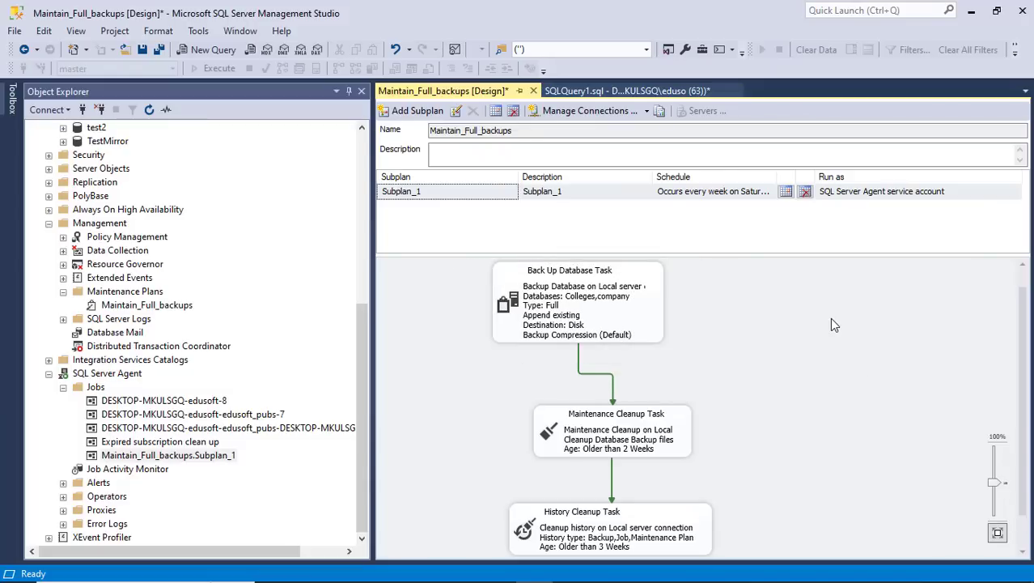
Step: Create a new maintenance plan named Differential_backup
{"action": "right_click", "coordinate": [155, 294]}
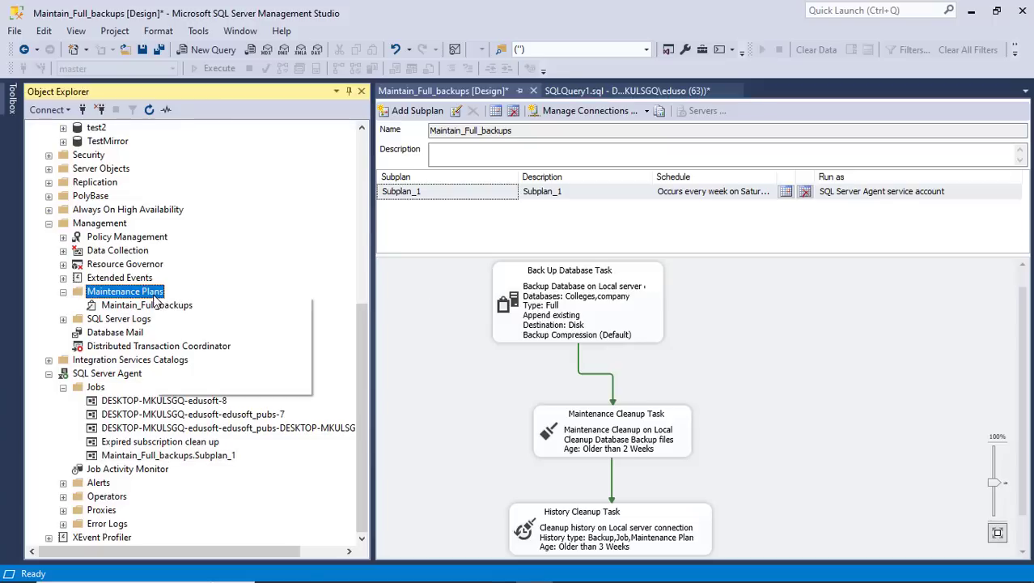
{"action": "left_click", "coordinate": [194, 305]}
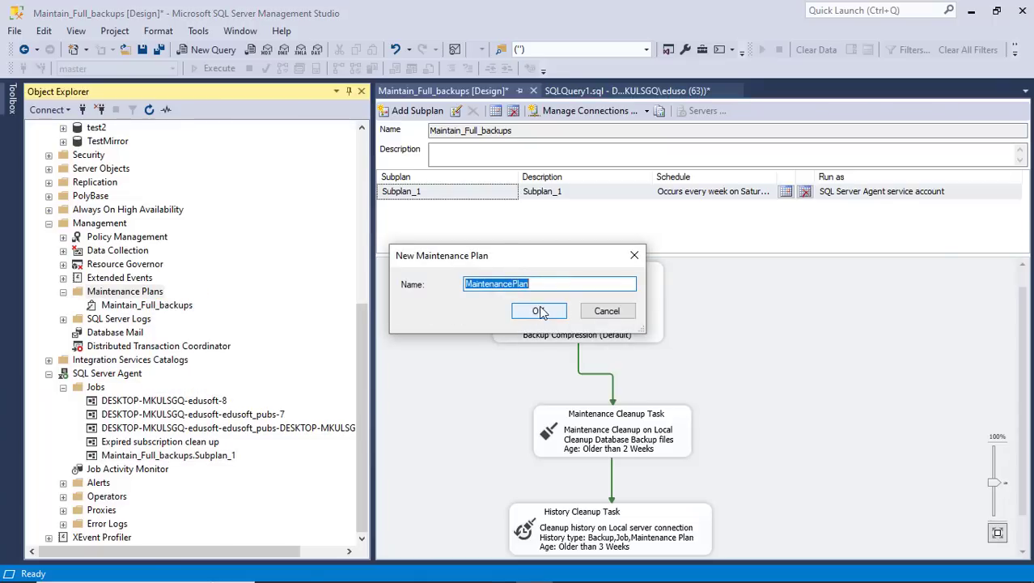
{"action": "type", "text": "Differ"}
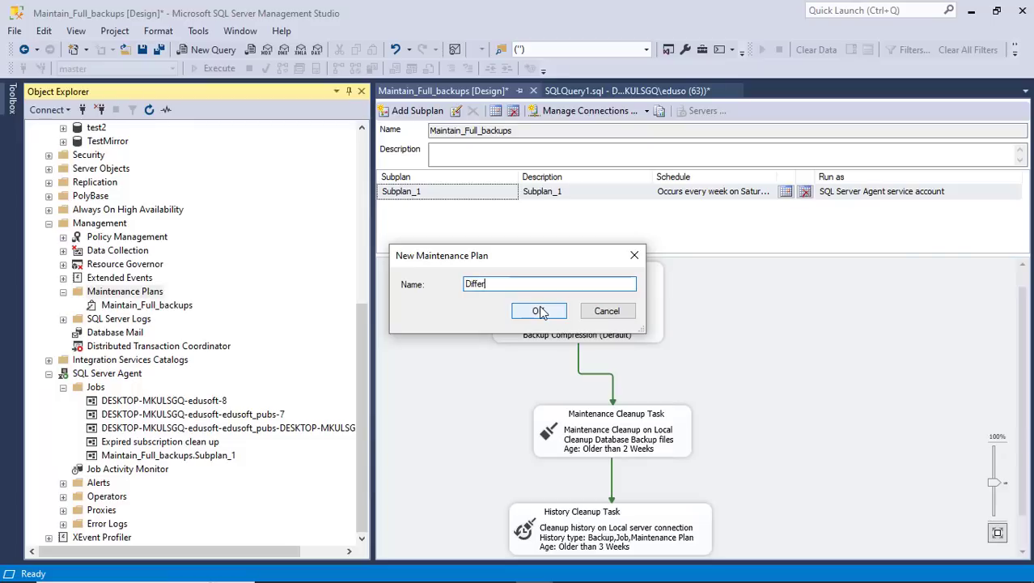
{"action": "type", "text": "ential_backup"}
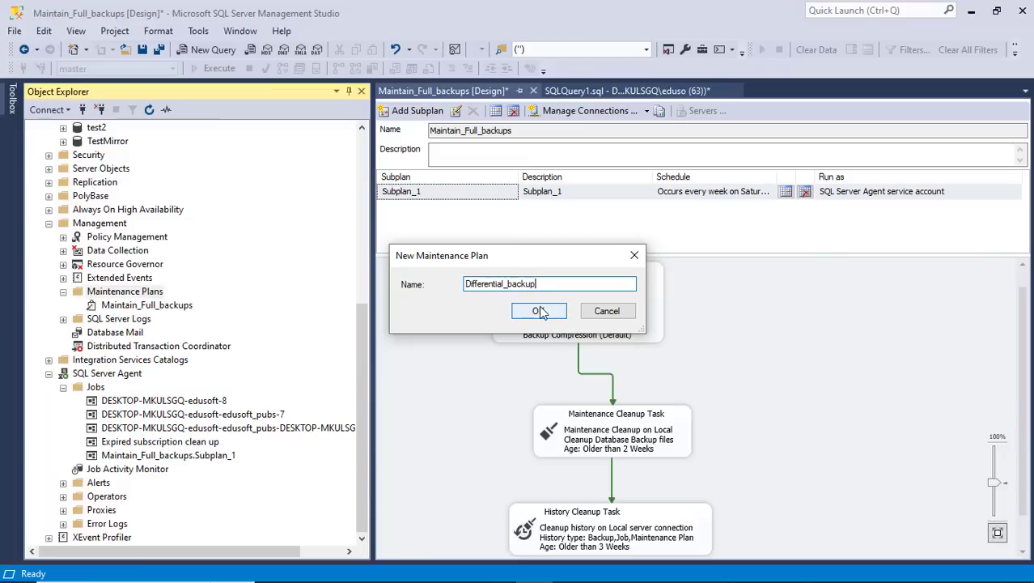
{"action": "left_click", "coordinate": [541, 312]}
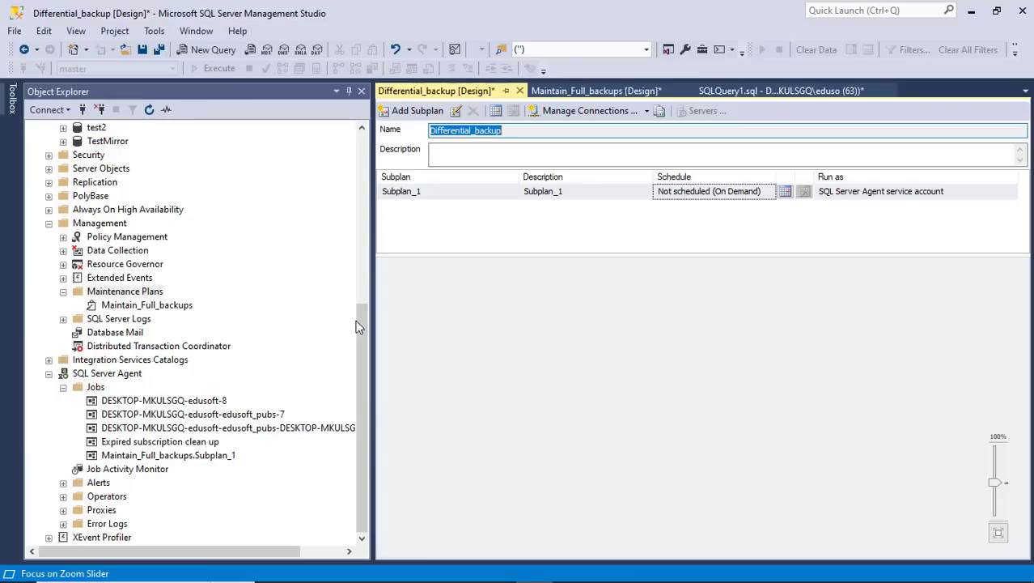
Step: Add a Back Up Database Task to the Differential_backup plan and set its backup type to Differential
{"action": "left_click", "coordinate": [12, 104]}
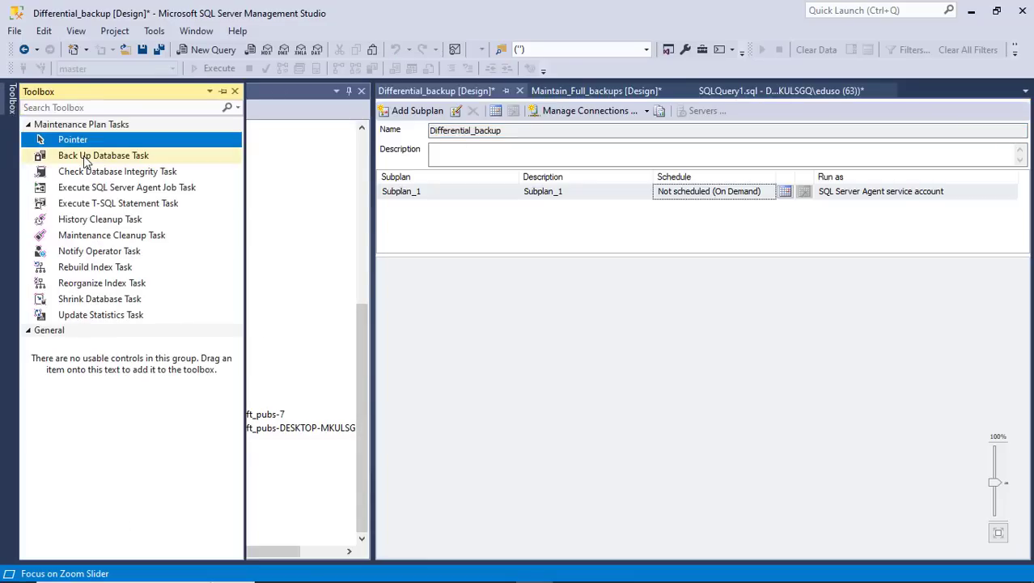
{"action": "left_click_drag", "start_coordinate": [85, 159], "coordinate": [557, 324]}
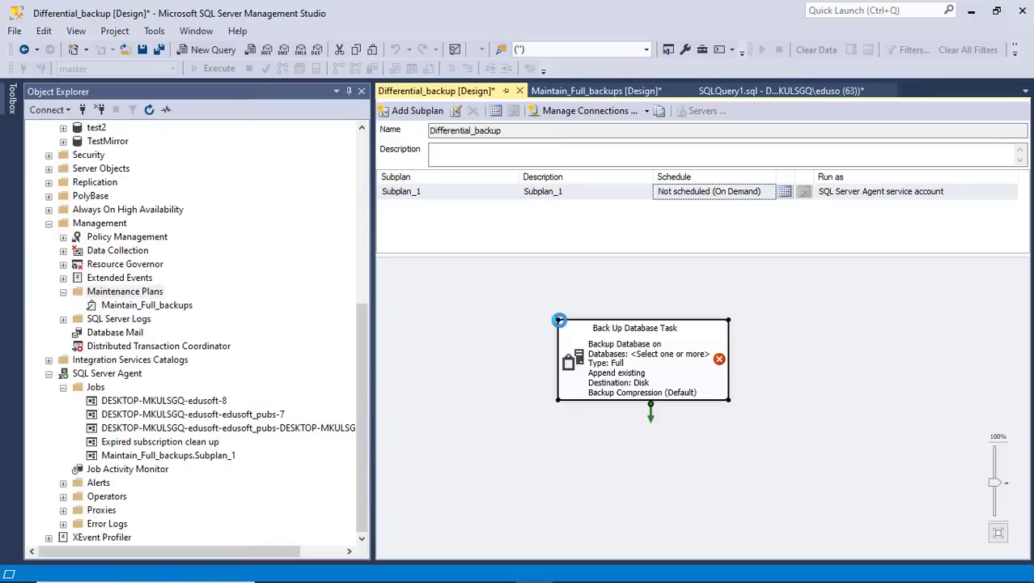
{"action": "right_click", "coordinate": [623, 350]}
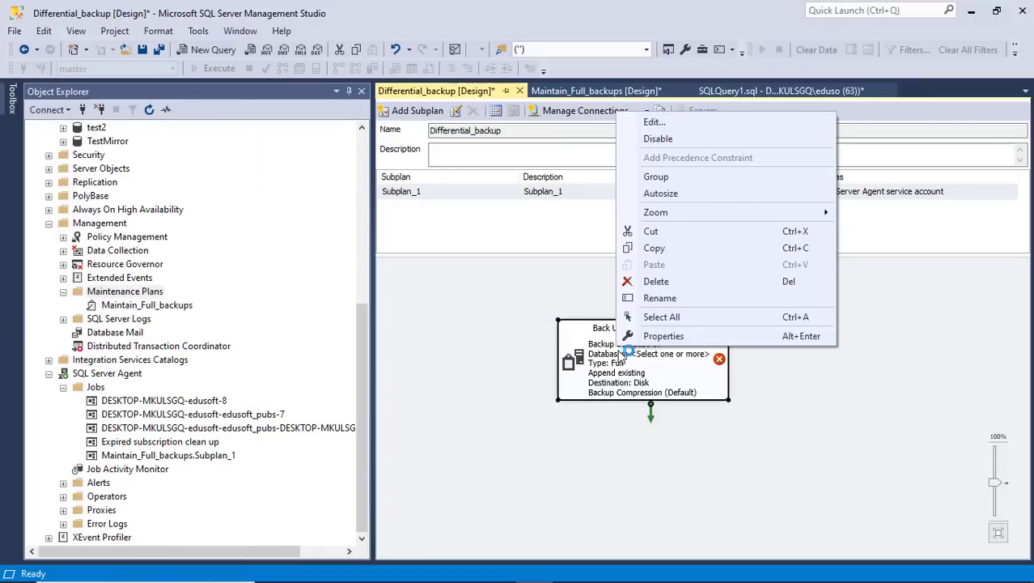
{"action": "left_click", "coordinate": [673, 122]}
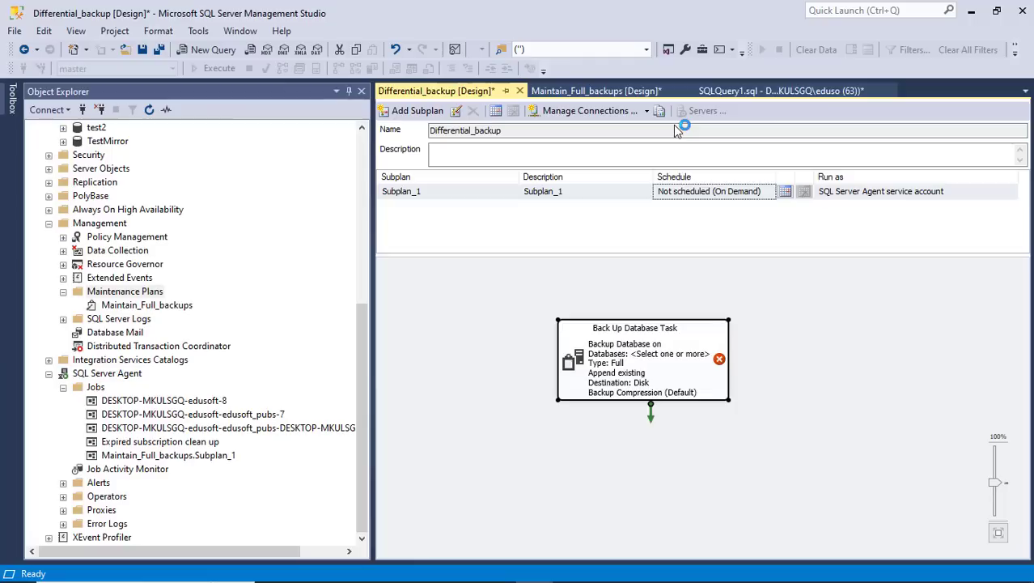
{"action": "double_click", "coordinate": [624, 349]}
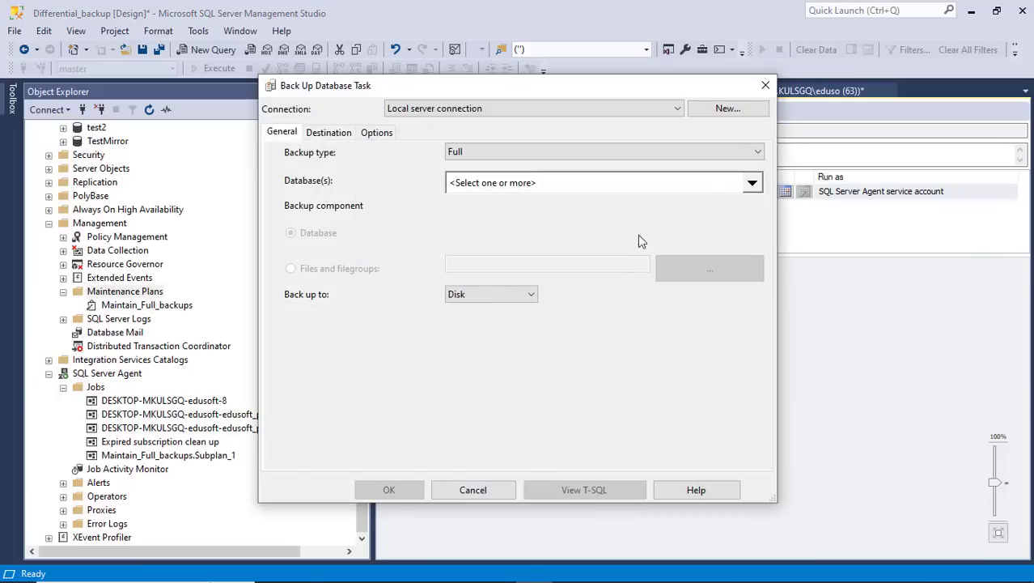
{"action": "left_click", "coordinate": [759, 150]}
{"action": "left_click", "coordinate": [581, 180]}
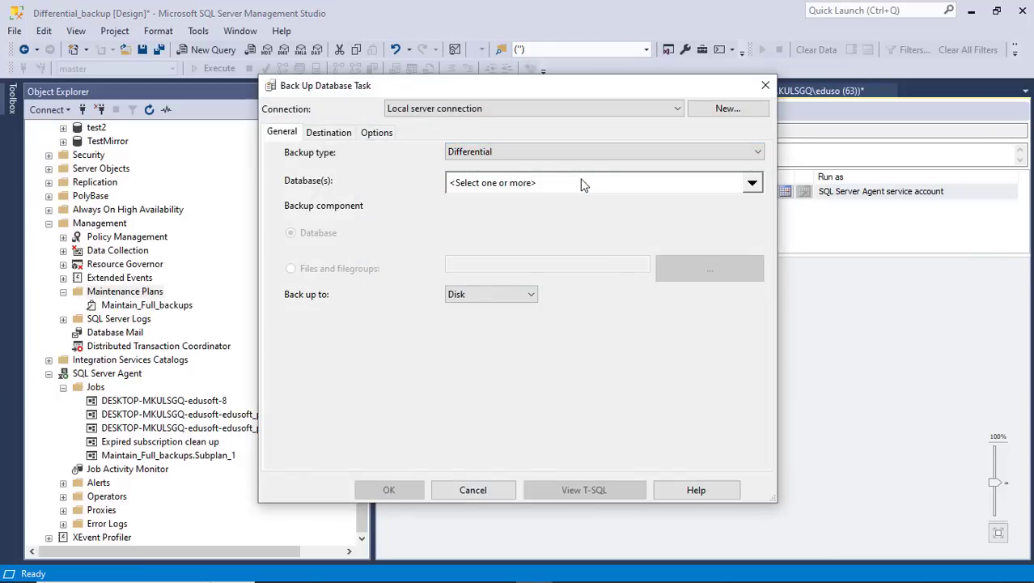
Step: Select the Colleges and company databases for the differential backup and ignore databases whose state is not online
{"action": "left_click", "coordinate": [752, 183]}
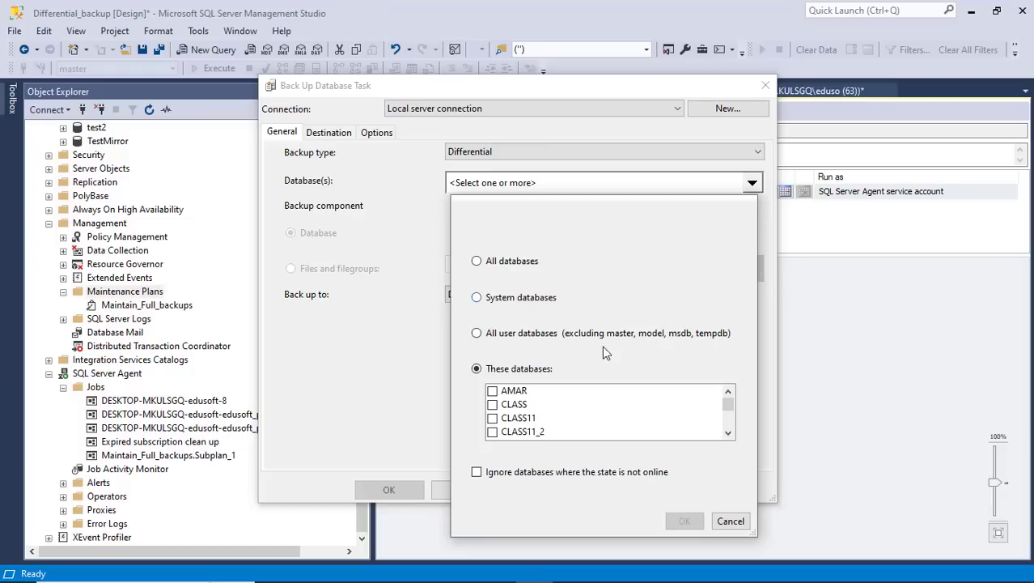
{"action": "left_click", "coordinate": [728, 433]}
{"action": "left_click", "coordinate": [729, 433]}
{"action": "left_click", "coordinate": [729, 433]}
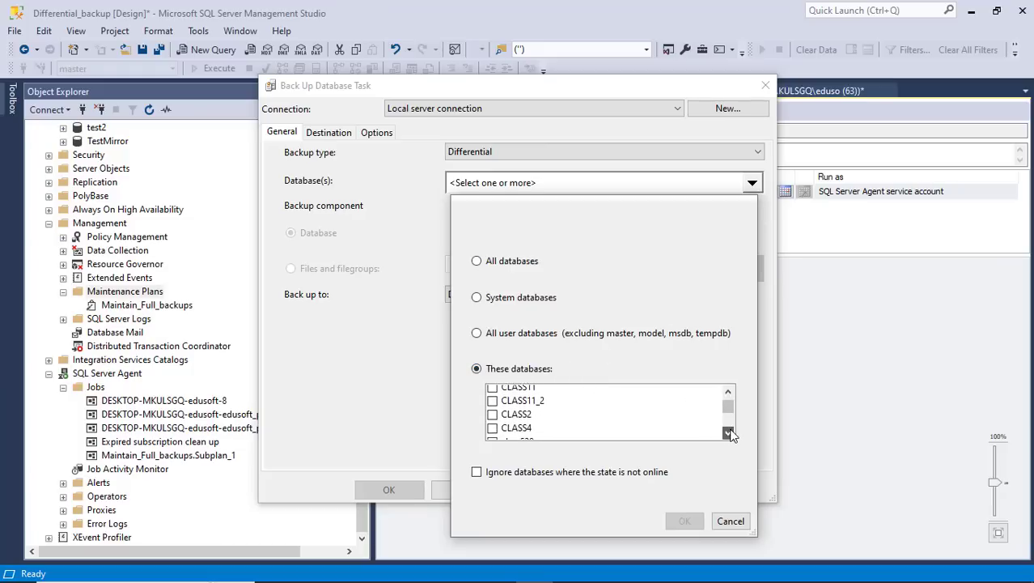
{"action": "left_click", "coordinate": [728, 433]}
{"action": "left_click", "coordinate": [729, 433]}
{"action": "left_click", "coordinate": [728, 433]}
{"action": "left_click", "coordinate": [729, 433]}
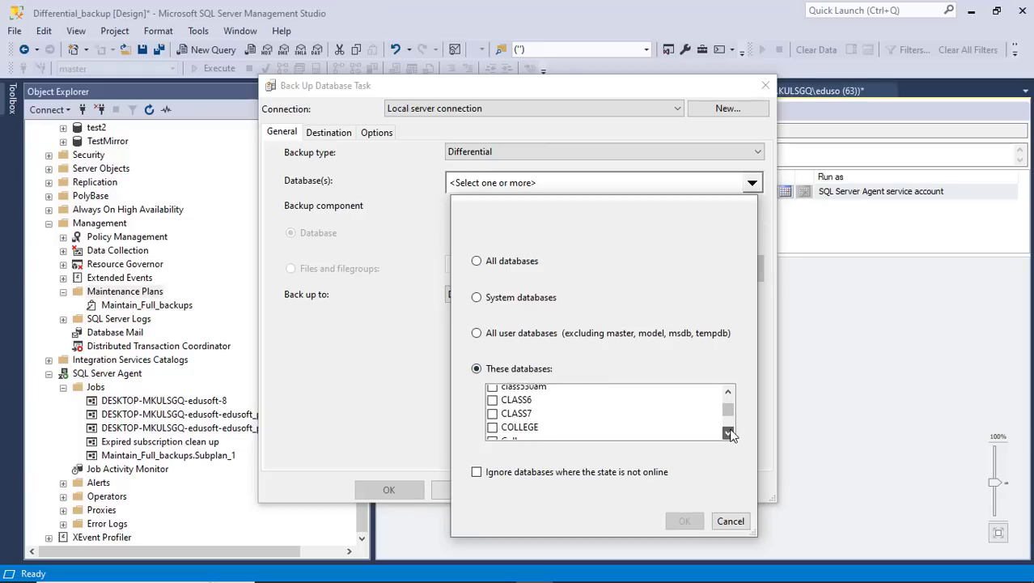
{"action": "left_click", "coordinate": [728, 433]}
{"action": "left_click", "coordinate": [729, 433]}
{"action": "scroll", "coordinate": [591, 417], "scroll_direction": "down", "scroll_amount": 3}
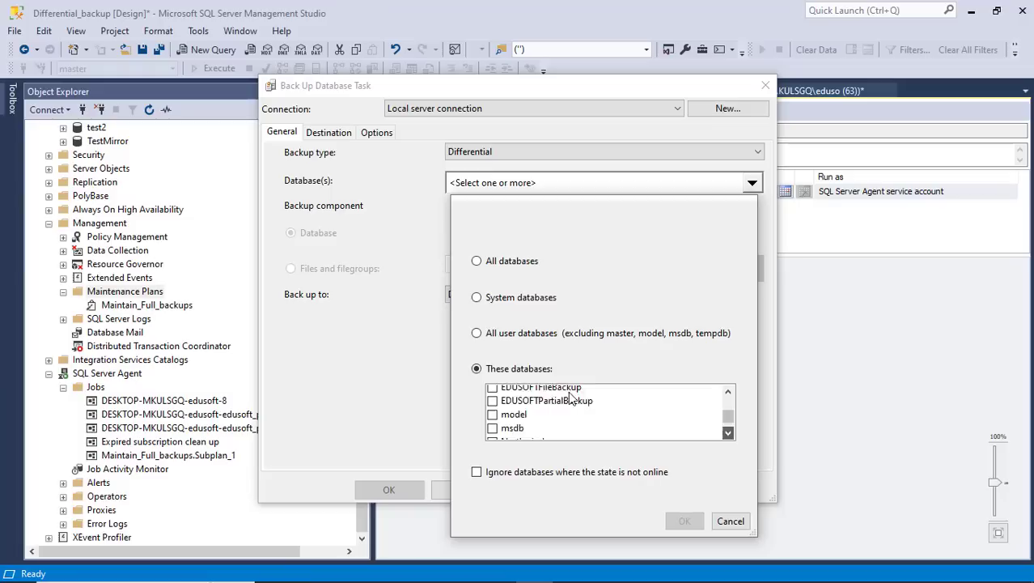
{"action": "left_click", "coordinate": [729, 393]}
{"action": "left_click", "coordinate": [729, 393]}
{"action": "left_click", "coordinate": [730, 393]}
{"action": "left_click", "coordinate": [730, 393]}
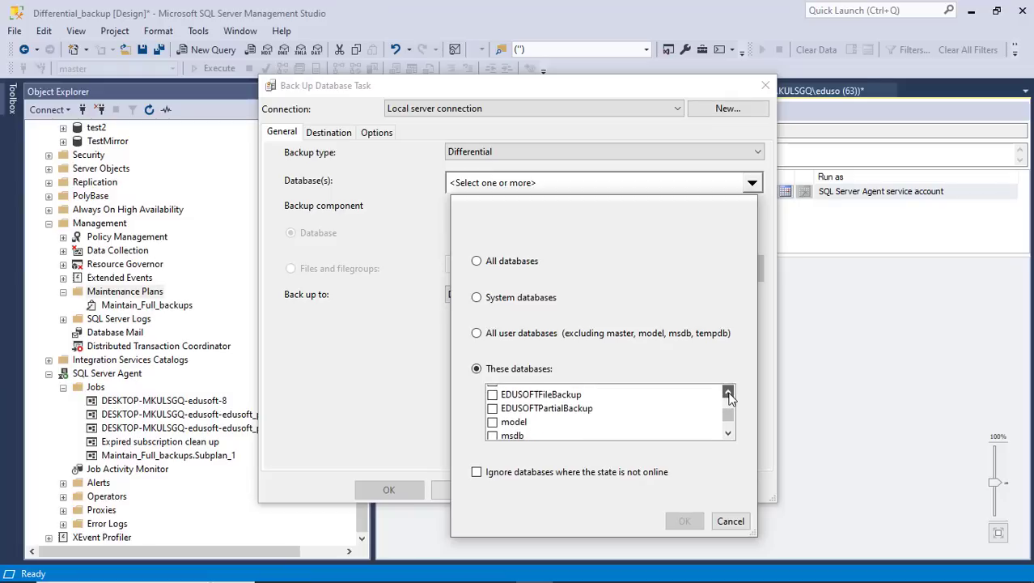
{"action": "left_click", "coordinate": [730, 394]}
{"action": "left_click", "coordinate": [729, 394]}
{"action": "left_click", "coordinate": [729, 394]}
{"action": "left_click", "coordinate": [729, 393]}
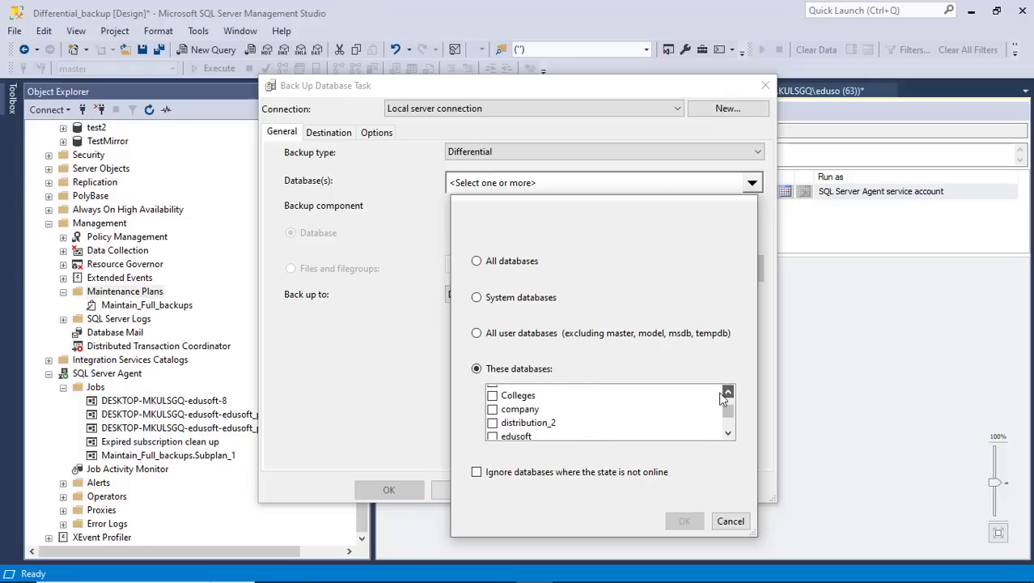
{"action": "left_click", "coordinate": [730, 393]}
{"action": "left_click", "coordinate": [729, 394]}
{"action": "left_click", "coordinate": [493, 418]}
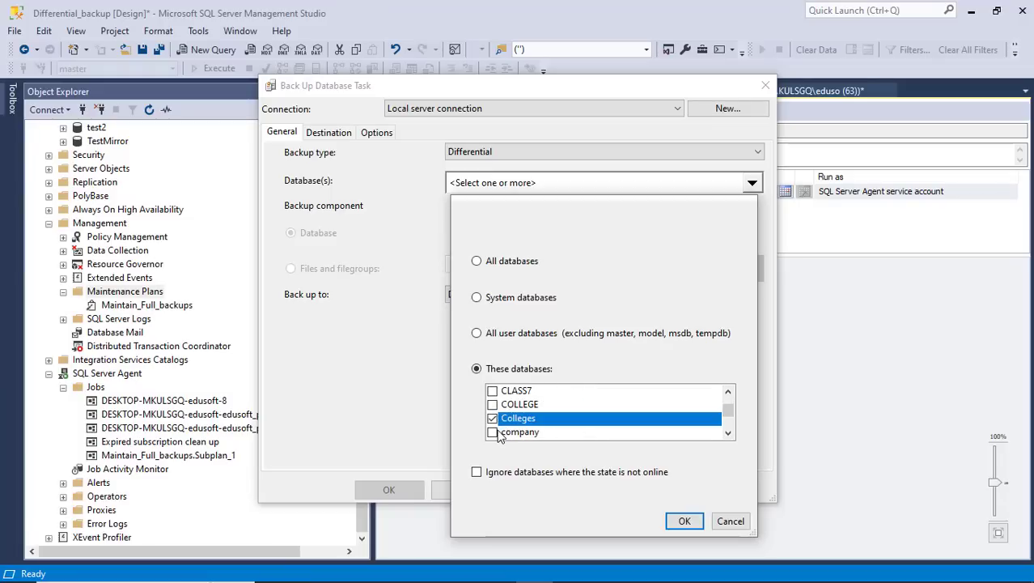
{"action": "left_click", "coordinate": [493, 431]}
{"action": "left_click", "coordinate": [478, 472]}
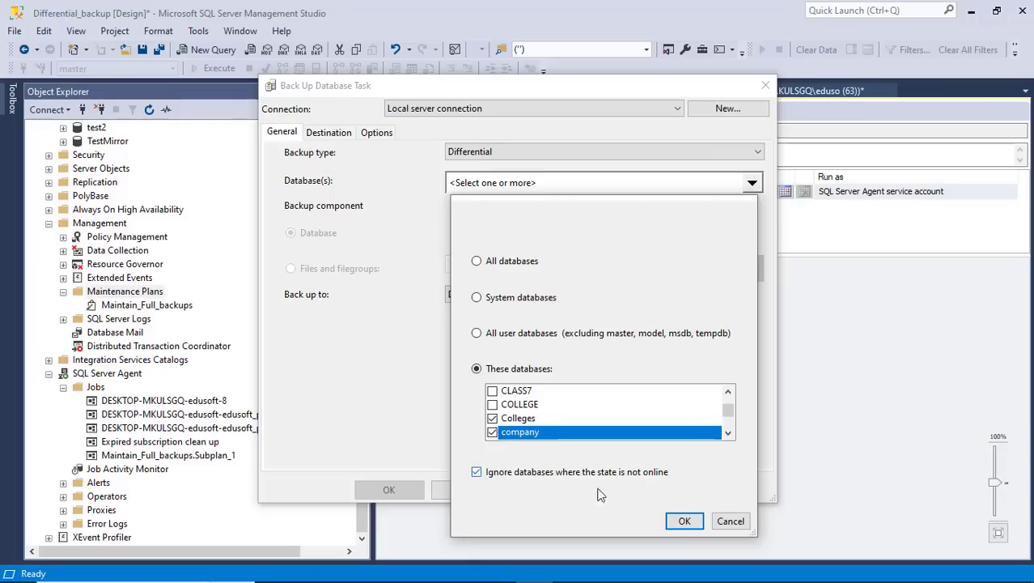
{"action": "left_click", "coordinate": [684, 520]}
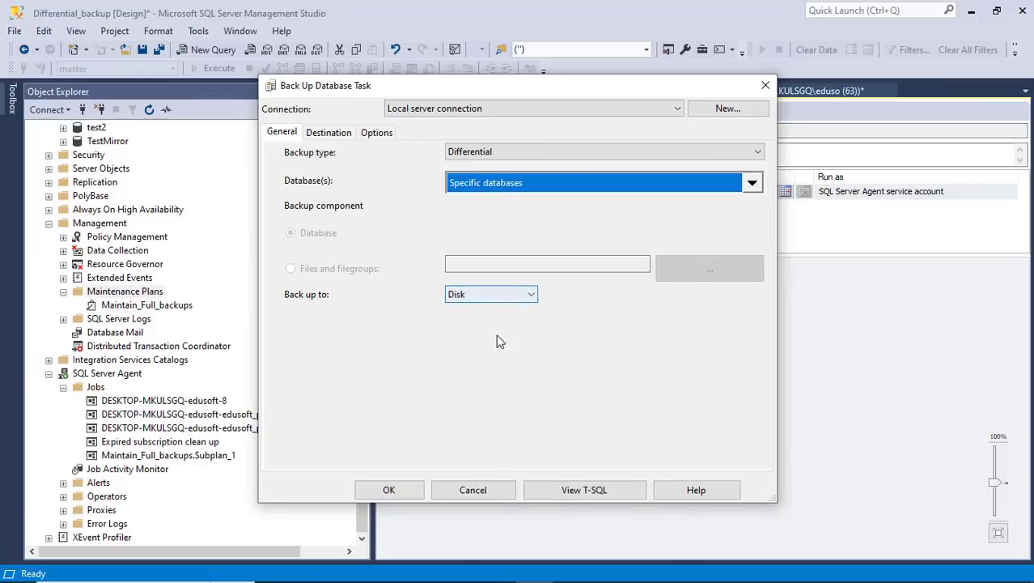
Step: Set the backup destination folder to D:\SQL_SERVER_BACKUP, keep the bak extension and default options, and apply the task settings
{"action": "left_click", "coordinate": [328, 132]}
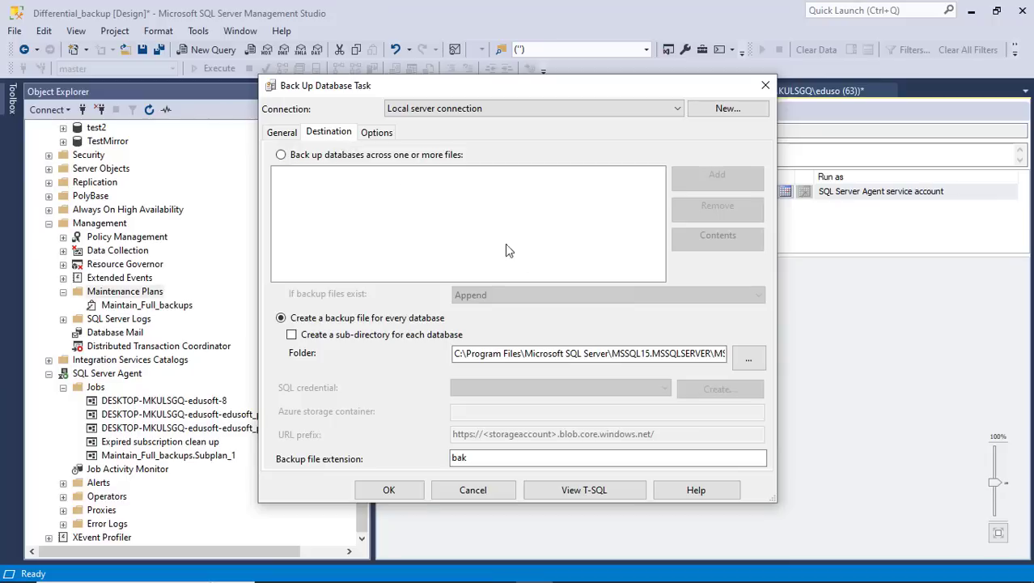
{"action": "left_click", "coordinate": [746, 361]}
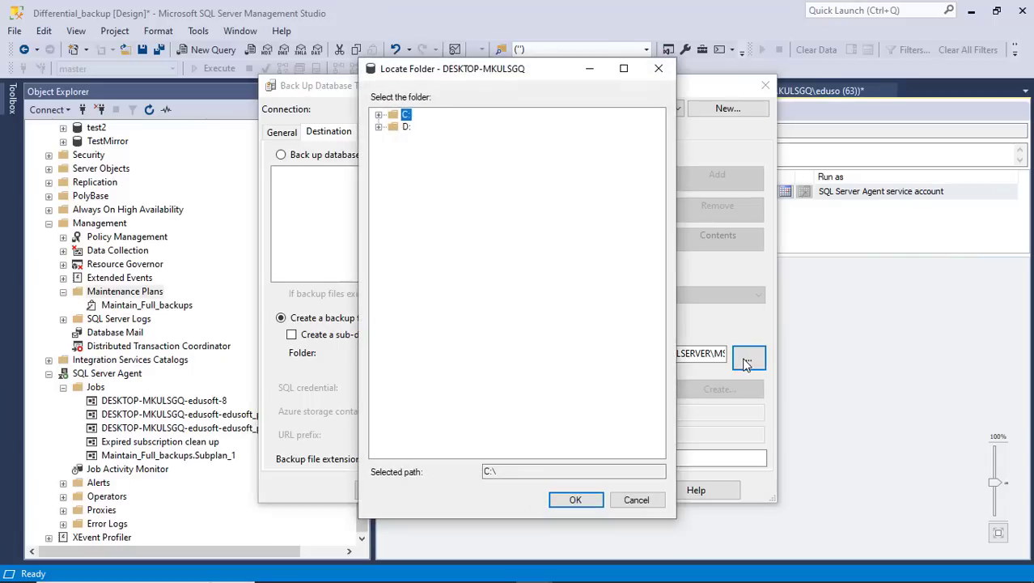
{"action": "left_click", "coordinate": [378, 127]}
{"action": "left_click", "coordinate": [479, 358]}
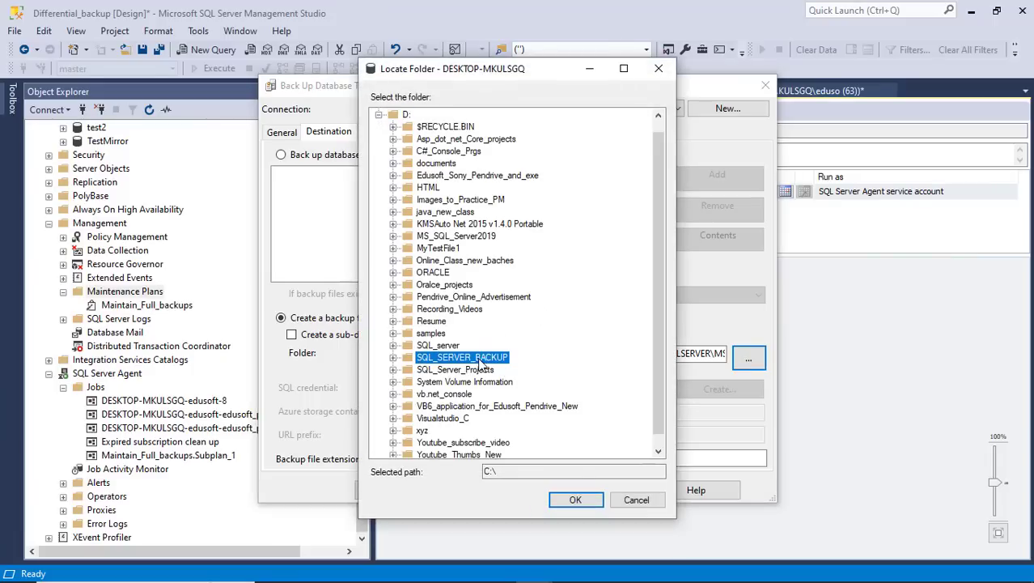
{"action": "left_click", "coordinate": [576, 500]}
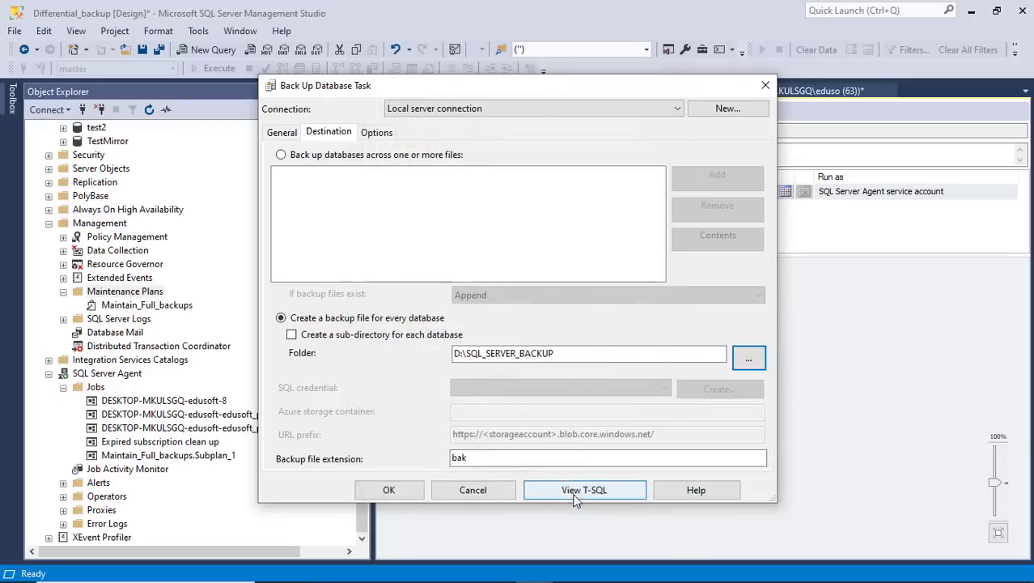
{"action": "left_click", "coordinate": [504, 459]}
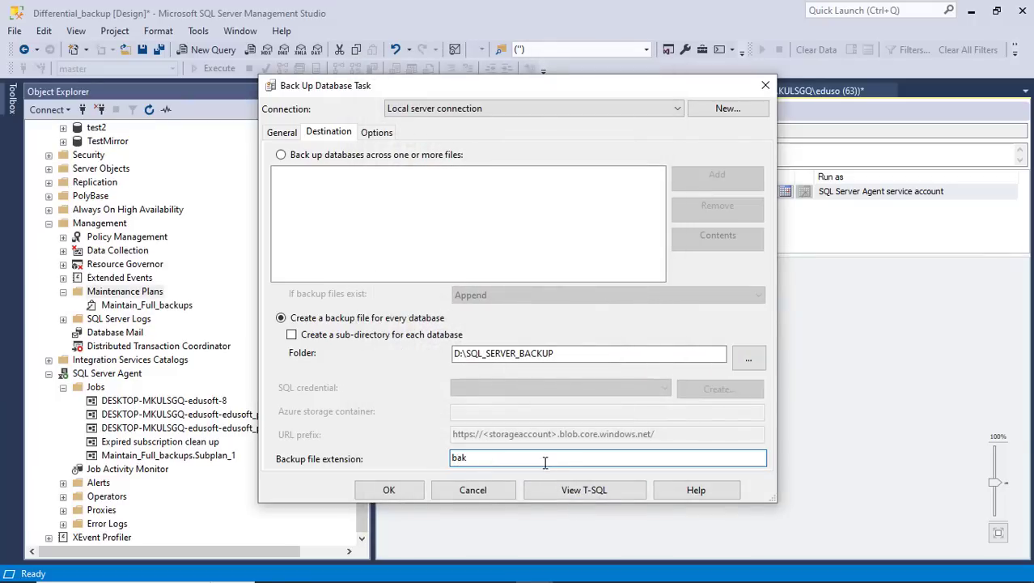
{"action": "left_click", "coordinate": [377, 134]}
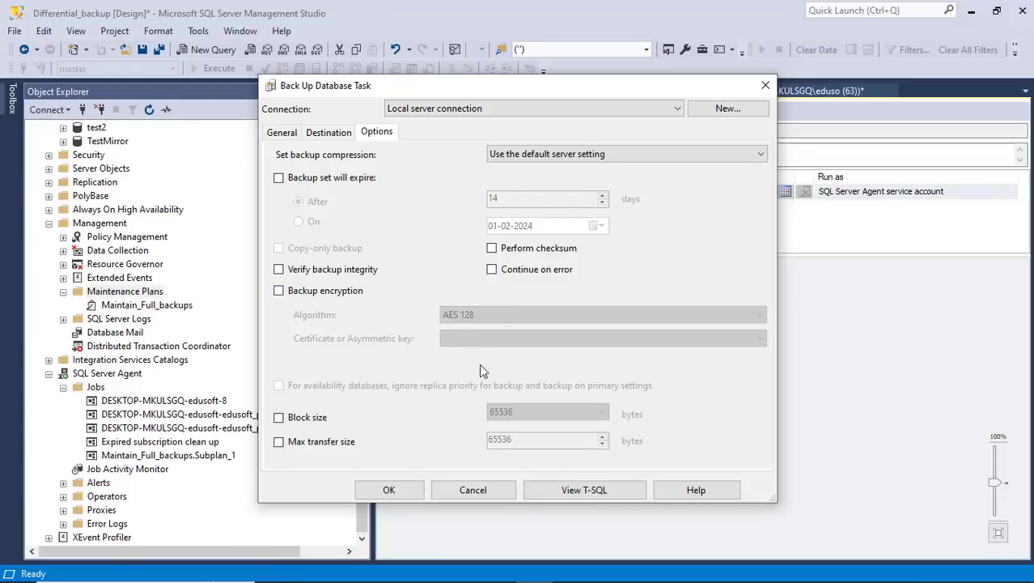
{"action": "left_click", "coordinate": [394, 492]}
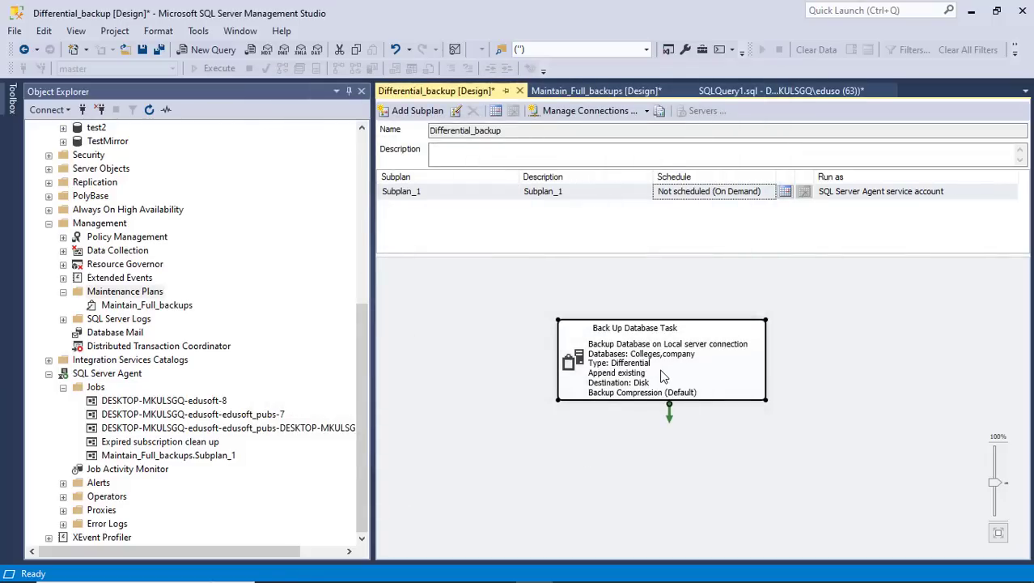
Step: Schedule Subplan_1 of the Differential_backup plan to recur daily
{"action": "left_click", "coordinate": [786, 191]}
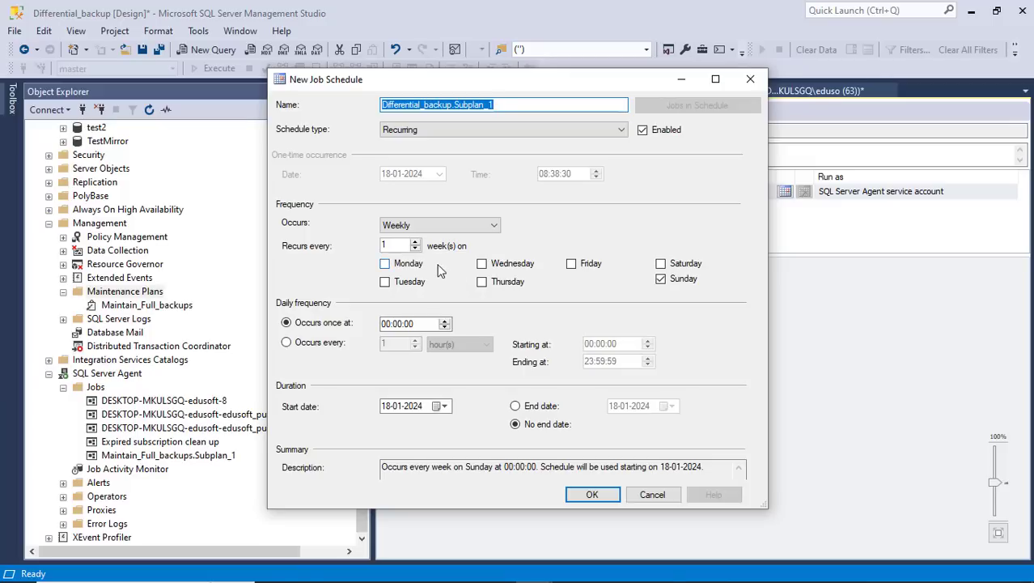
{"action": "left_click", "coordinate": [490, 226]}
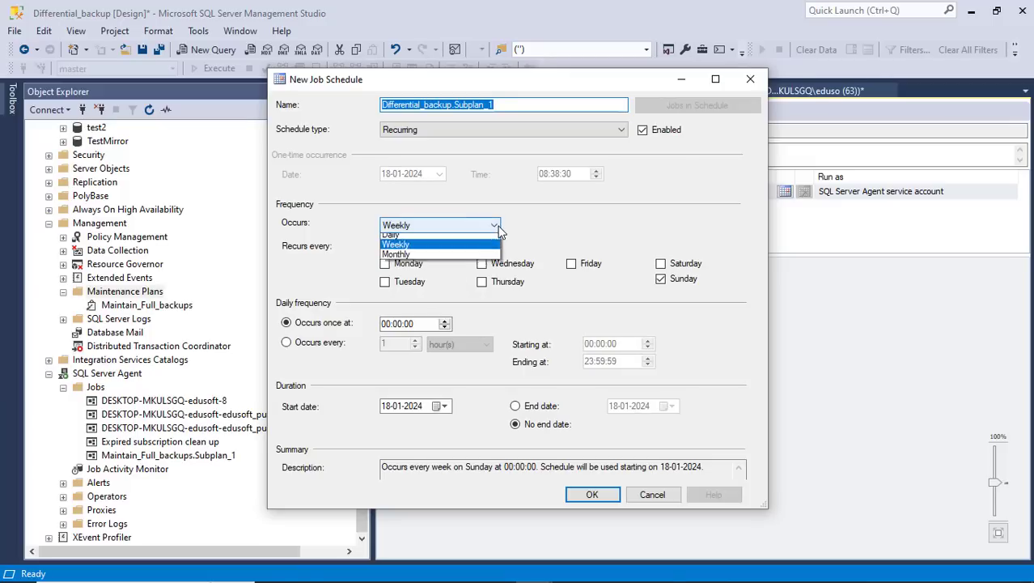
{"action": "left_click", "coordinate": [458, 240]}
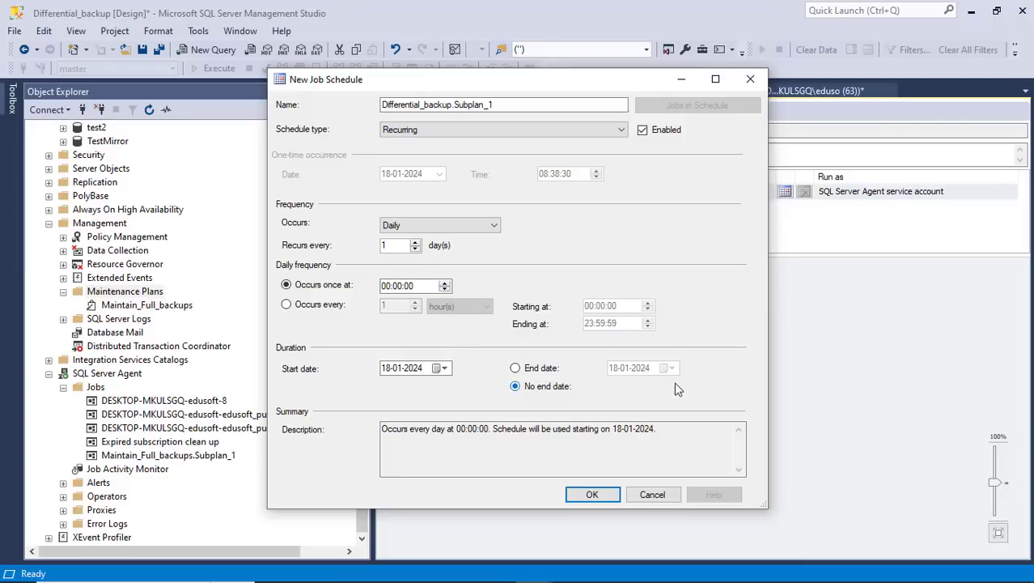
{"action": "left_click", "coordinate": [597, 497]}
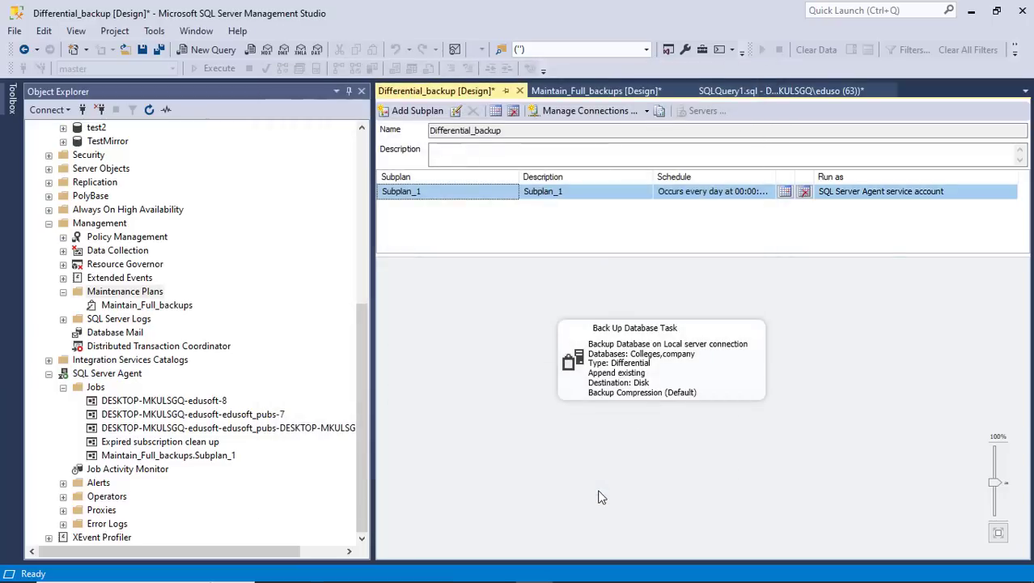
Step: Save the Differential_backup plan and refresh the Maintenance Plans folder
{"action": "left_click", "coordinate": [658, 379]}
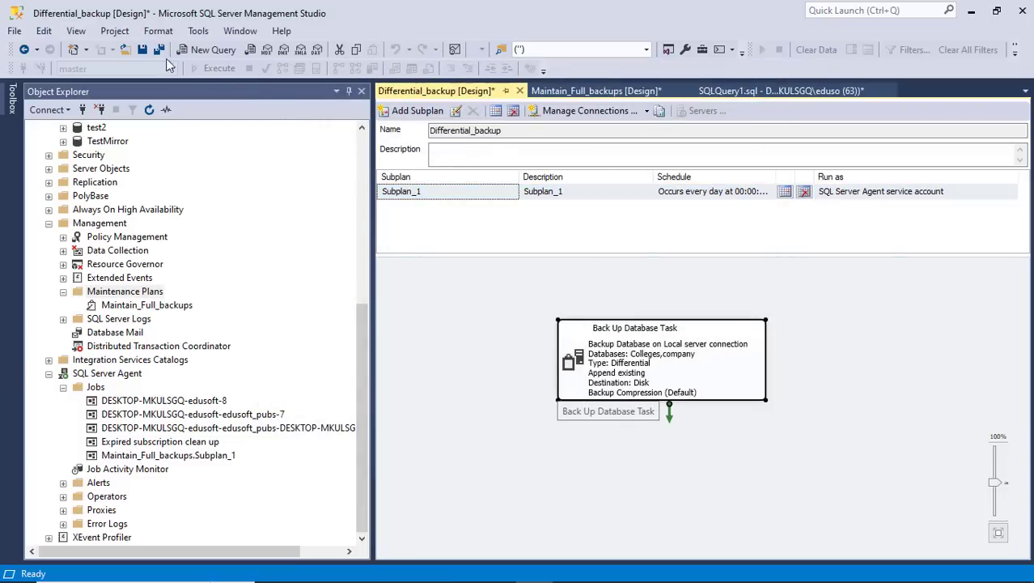
{"action": "left_click", "coordinate": [143, 50]}
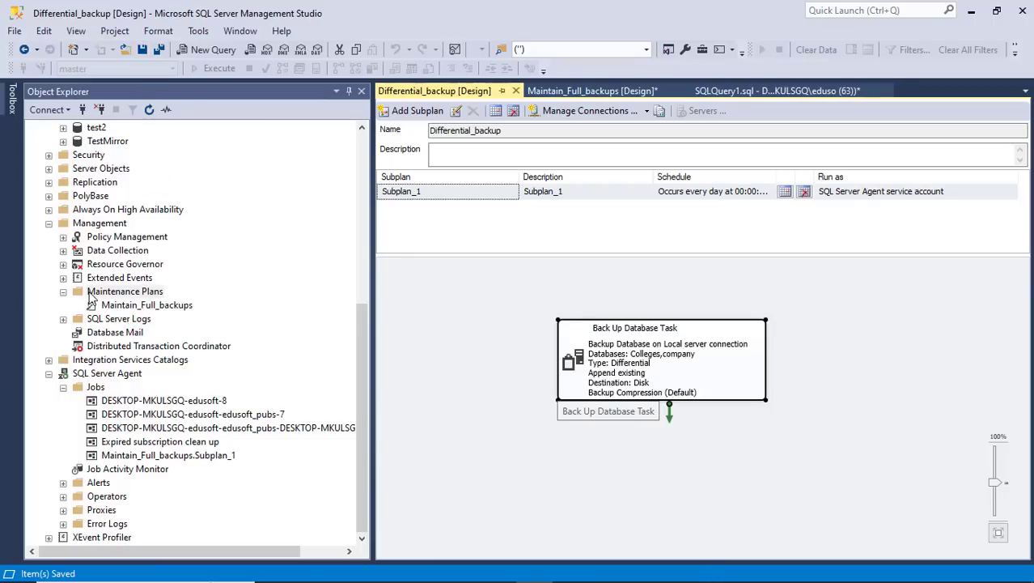
{"action": "right_click", "coordinate": [92, 292]}
{"action": "left_click", "coordinate": [141, 385]}
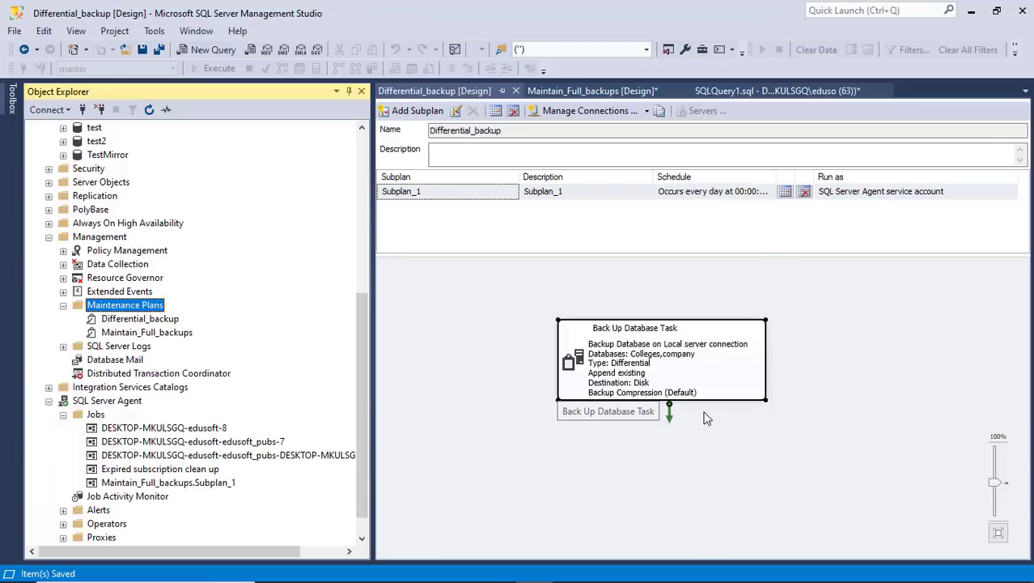
Step: Execute the Differential_backup plan and check its backup files in the SQL_SERVER_BACKUP folder in File Explorer
{"action": "left_click", "coordinate": [136, 321]}
{"action": "right_click", "coordinate": [137, 322]}
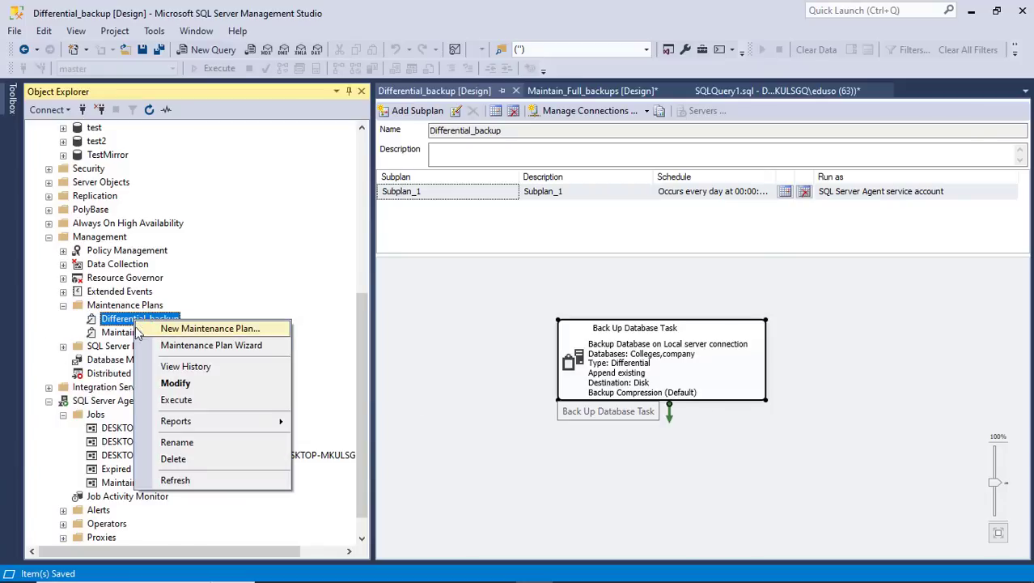
{"action": "left_click", "coordinate": [179, 403]}
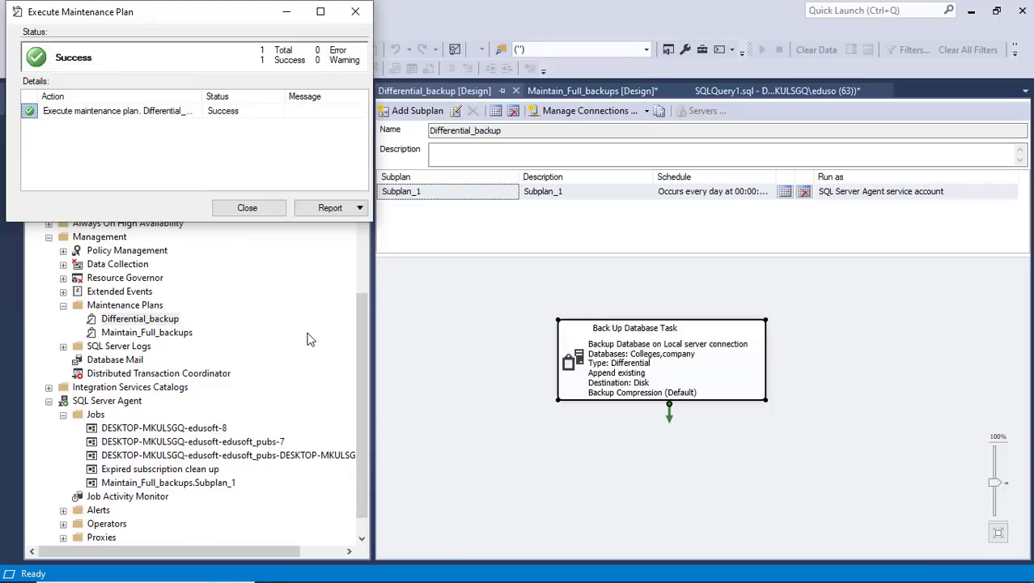
{"action": "left_click", "coordinate": [248, 209]}
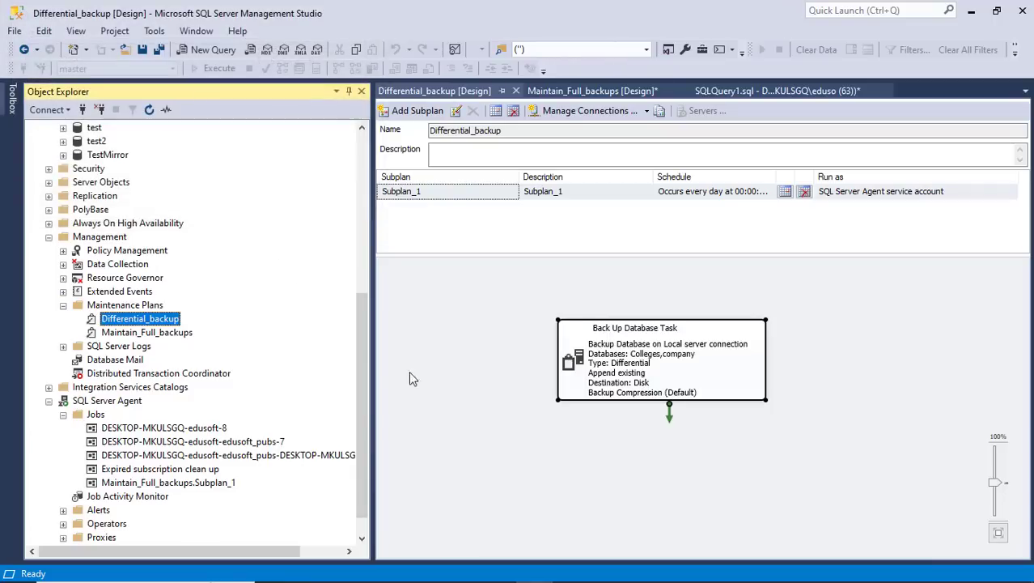
{"action": "key", "text": "alt+Tab"}
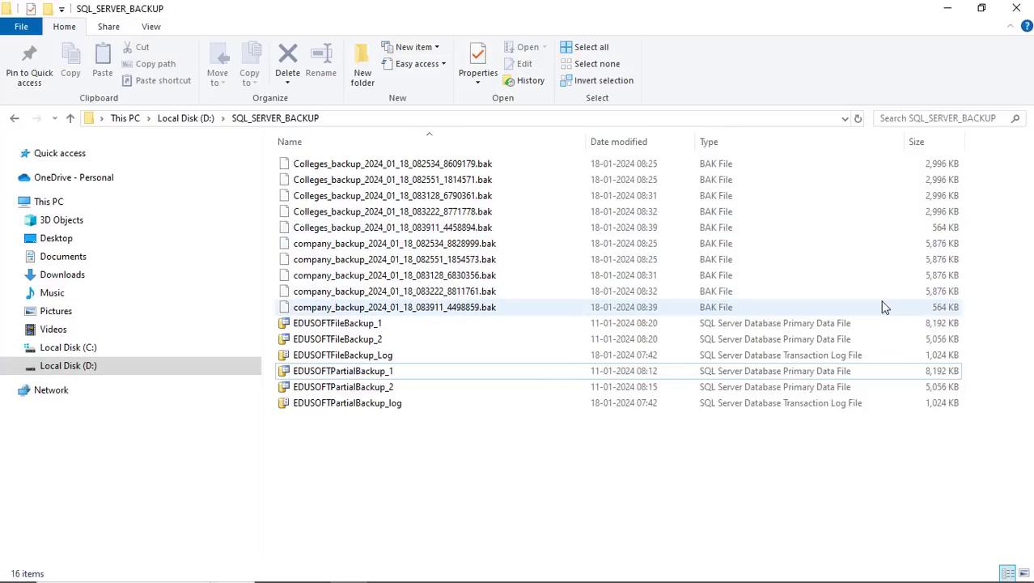
{"action": "key", "text": "alt+Tab"}
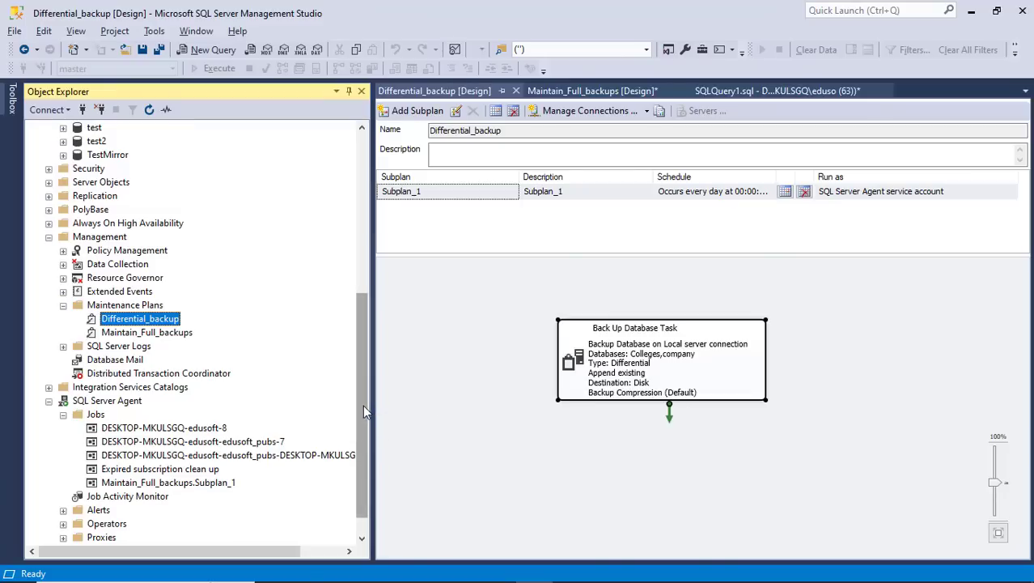
Step: Delete the Maintain_Full_backups and Differential_backup maintenance plans and refresh the SQL Server Agent Jobs folder
{"action": "right_click", "coordinate": [149, 334]}
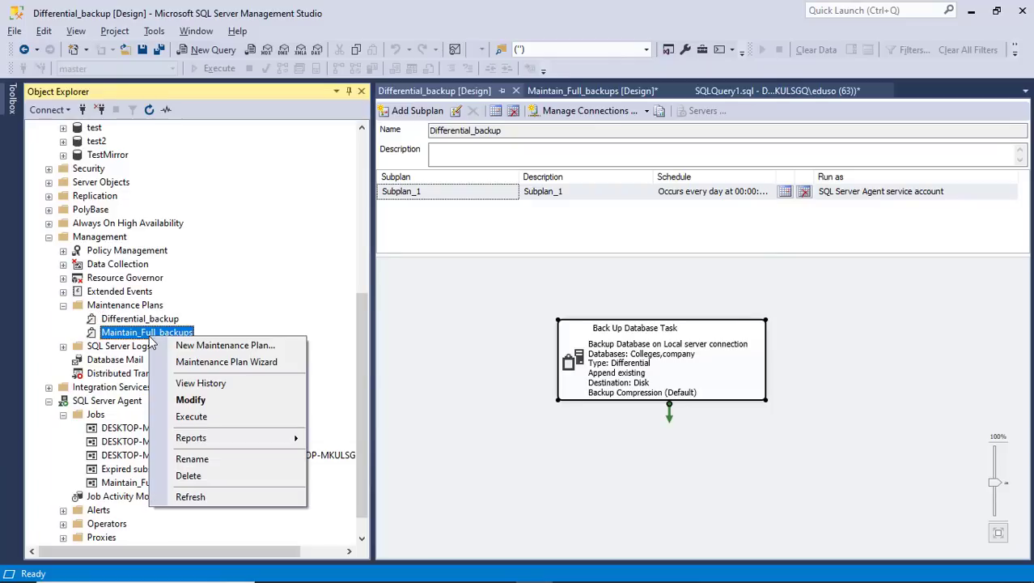
{"action": "left_click", "coordinate": [204, 478]}
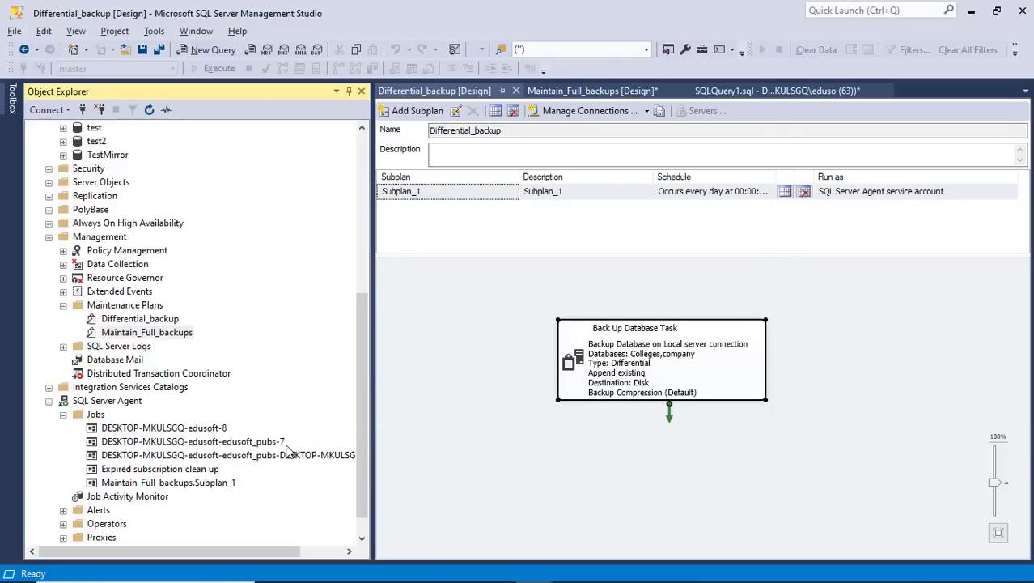
{"action": "left_click", "coordinate": [682, 524]}
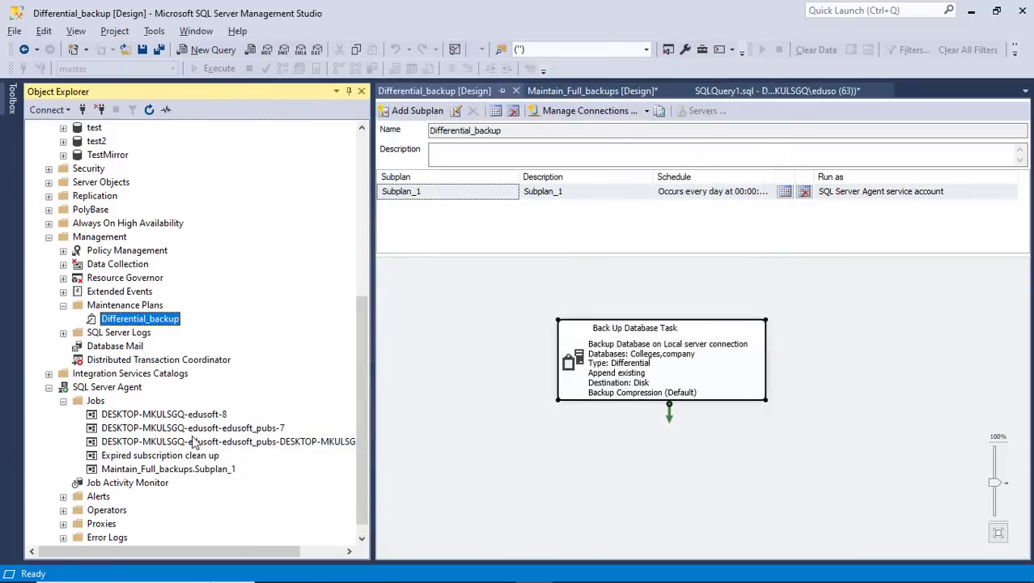
{"action": "right_click", "coordinate": [157, 322]}
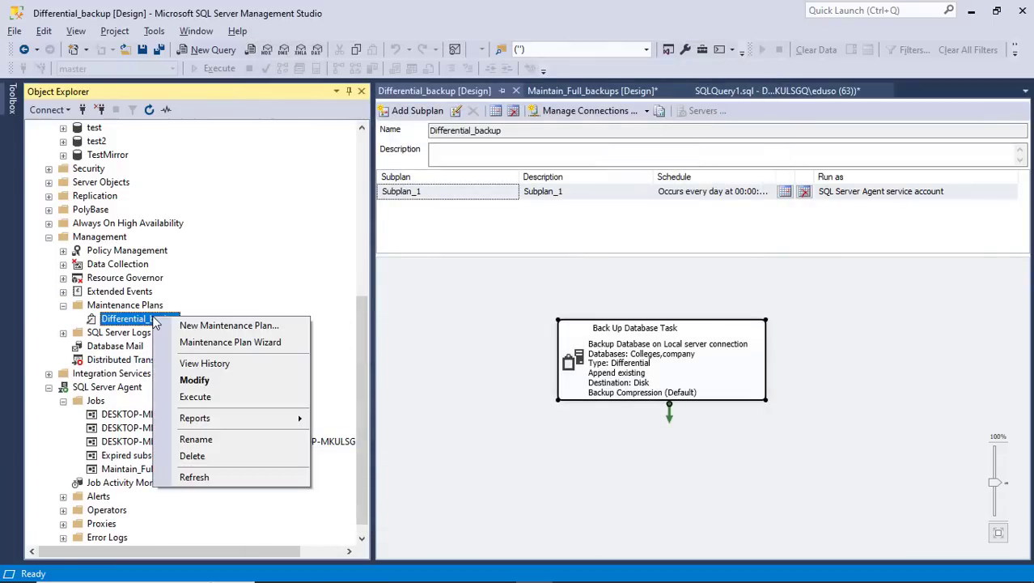
{"action": "left_click", "coordinate": [193, 456]}
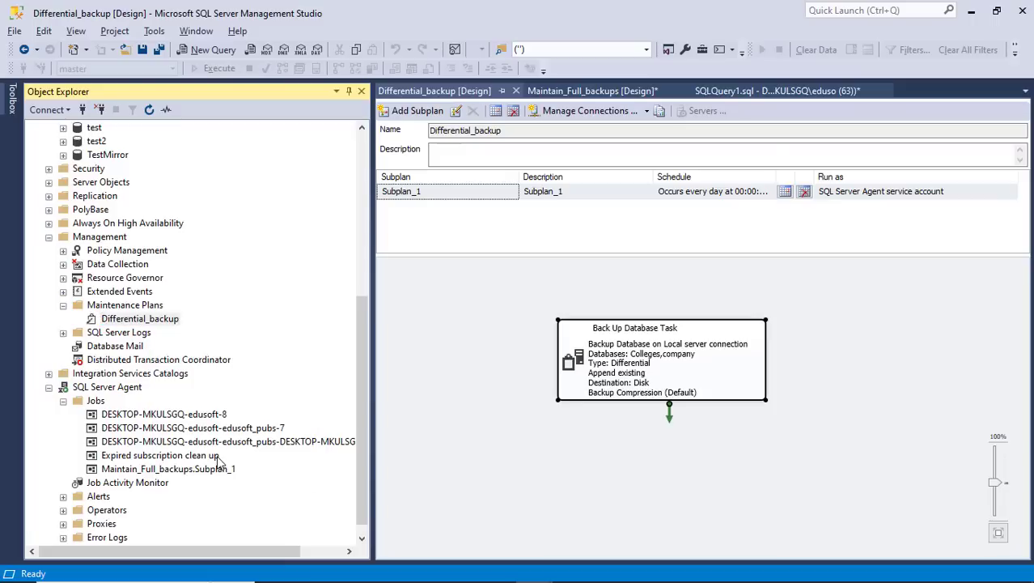
{"action": "left_click", "coordinate": [677, 524]}
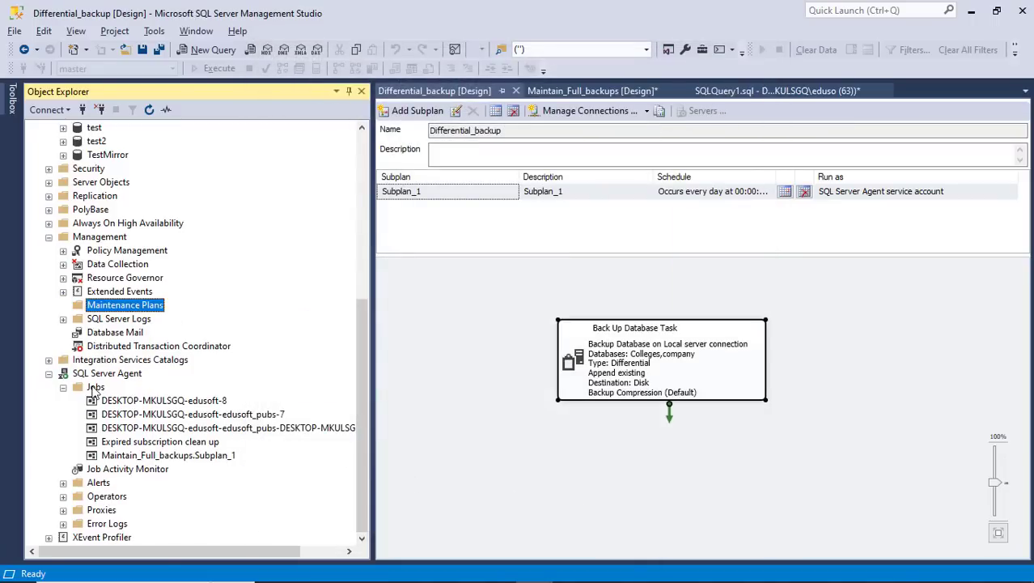
{"action": "right_click", "coordinate": [93, 388]}
{"action": "left_click", "coordinate": [134, 556]}
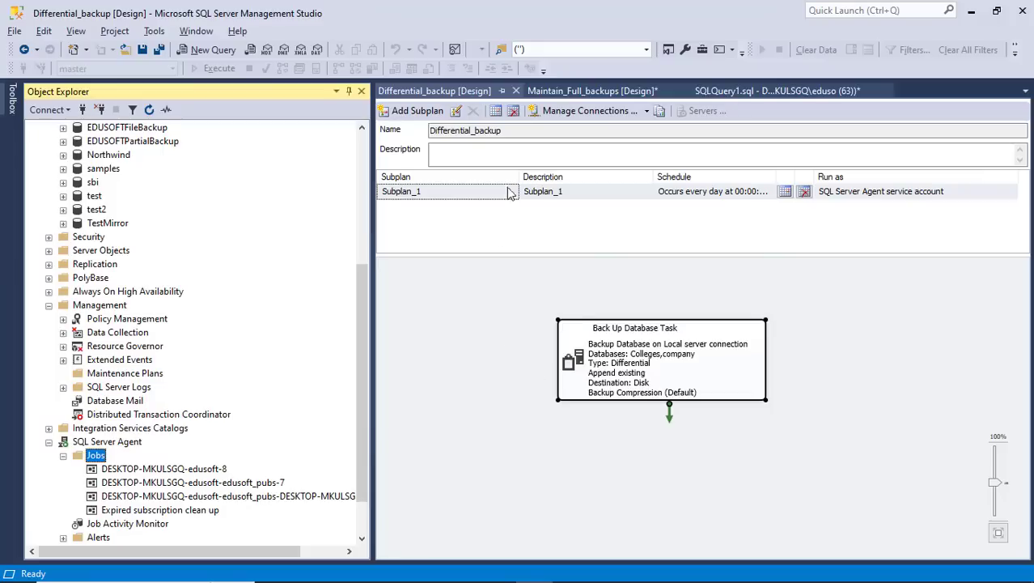
Step: Close the open Differential_backup and Maintain_Full_backups plan designers
{"action": "left_click", "coordinate": [517, 91]}
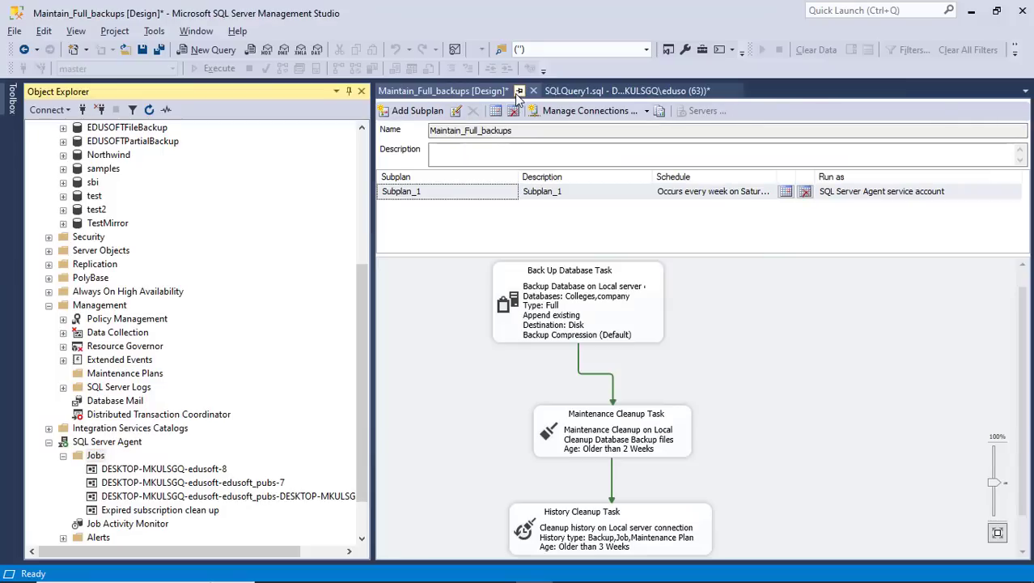
{"action": "left_click", "coordinate": [534, 91]}
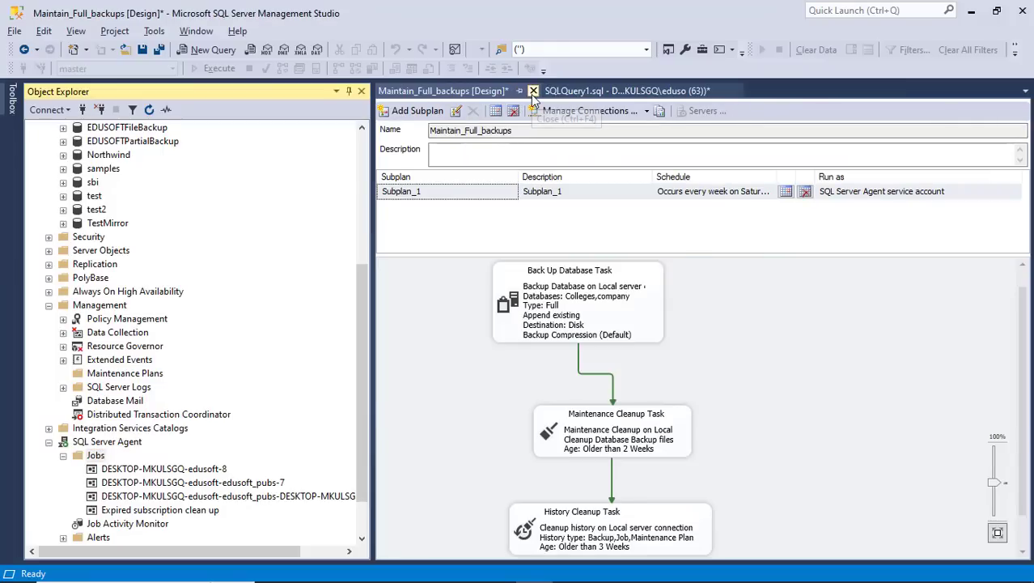
{"action": "left_click", "coordinate": [570, 390]}
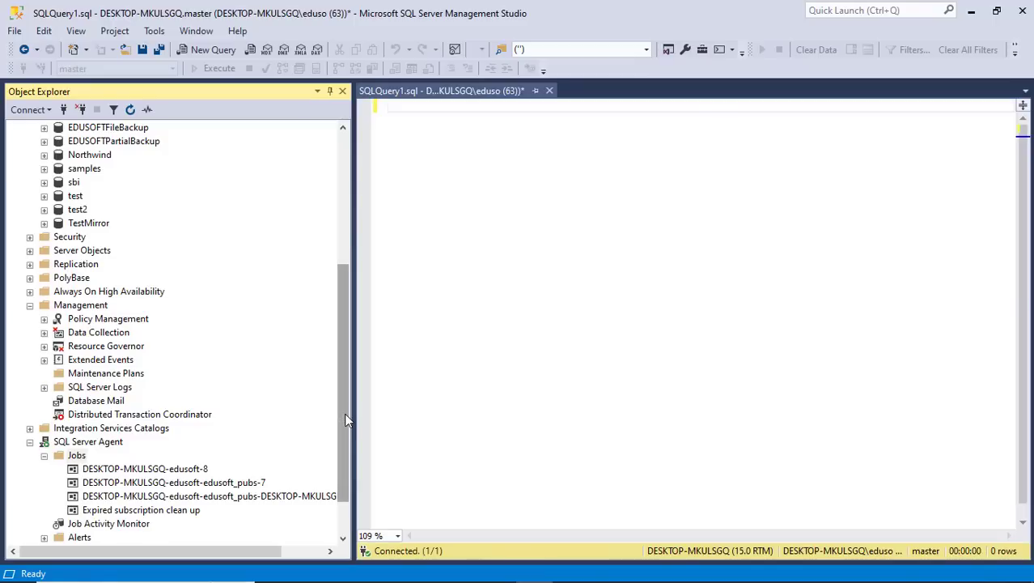
Step: Start a new plan with the Maintenance Plan Wizard, name it full_backup, and use a single schedule for the entire plan
{"action": "right_click", "coordinate": [132, 371]}
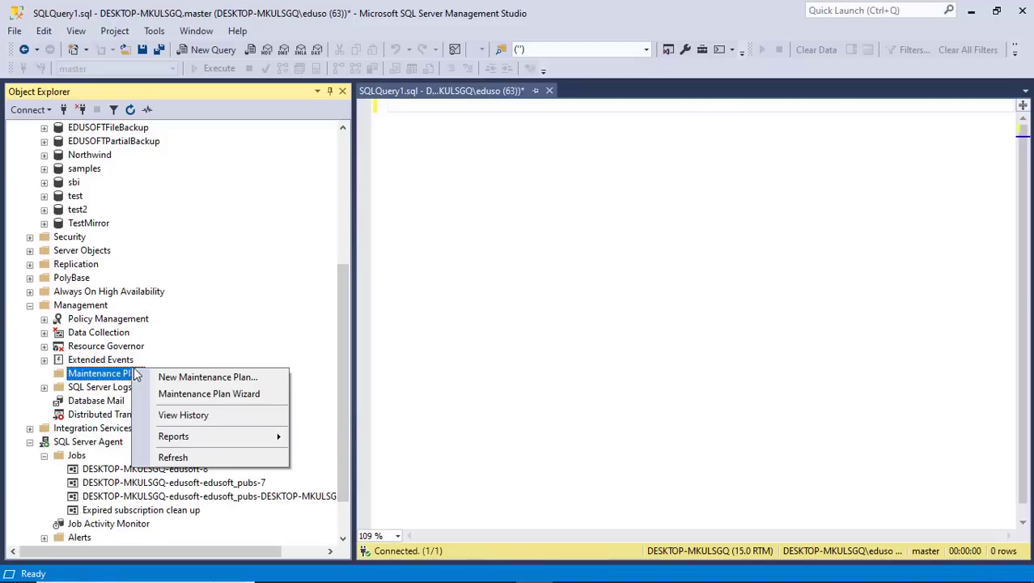
{"action": "left_click", "coordinate": [187, 395]}
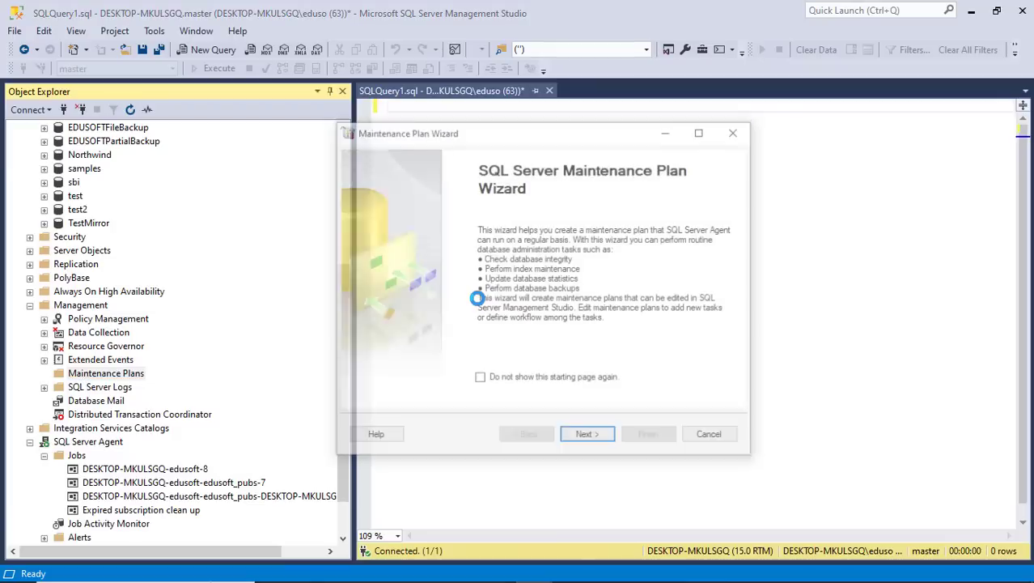
{"action": "left_click", "coordinate": [601, 432]}
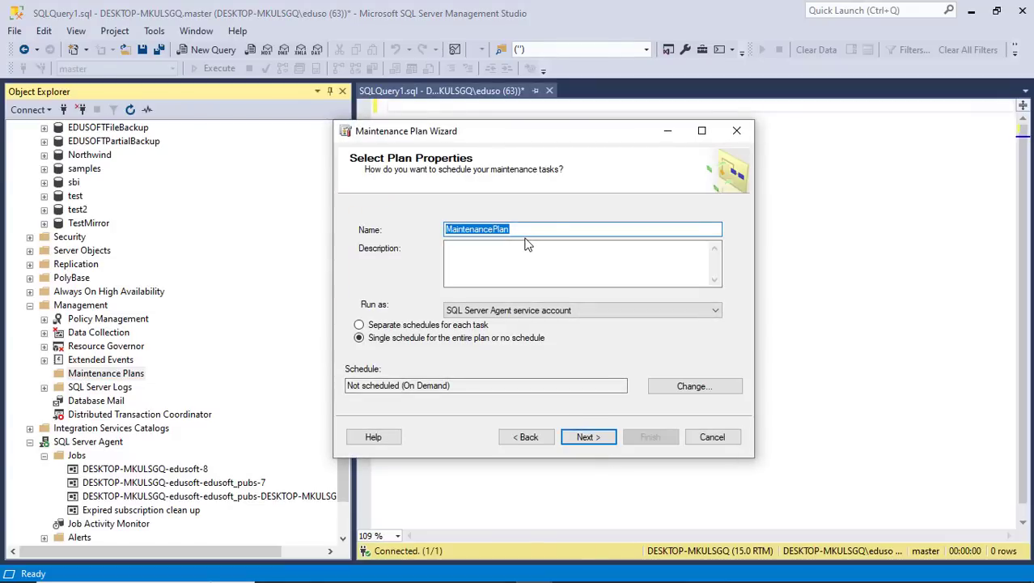
{"action": "type", "text": "full_backup"}
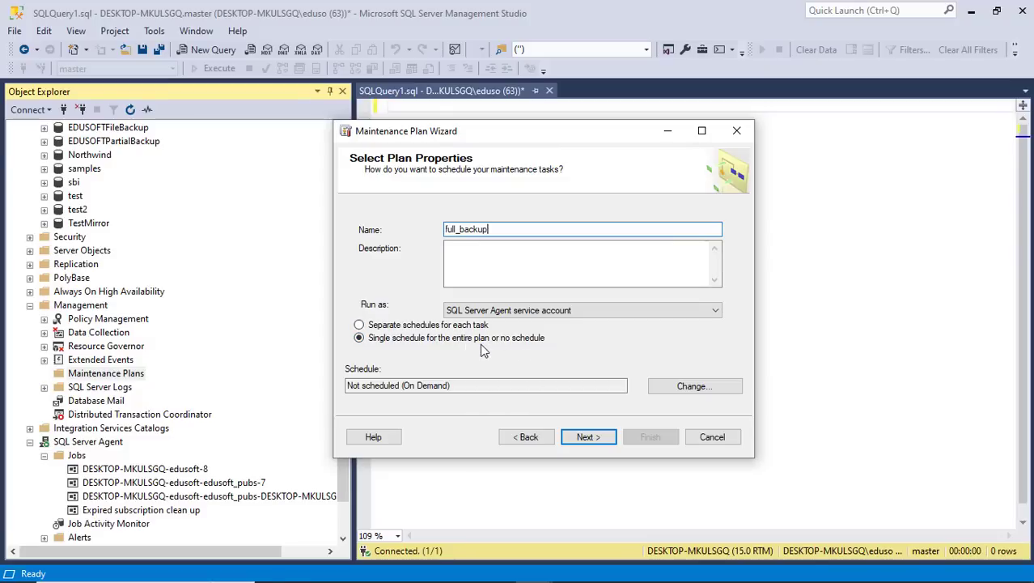
{"action": "left_click", "coordinate": [459, 326]}
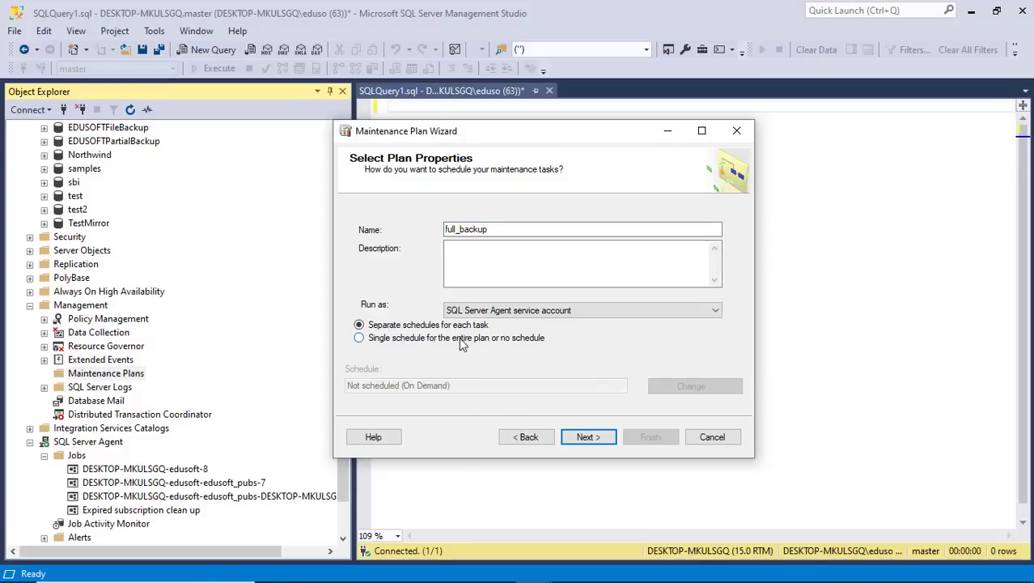
{"action": "left_click", "coordinate": [460, 339]}
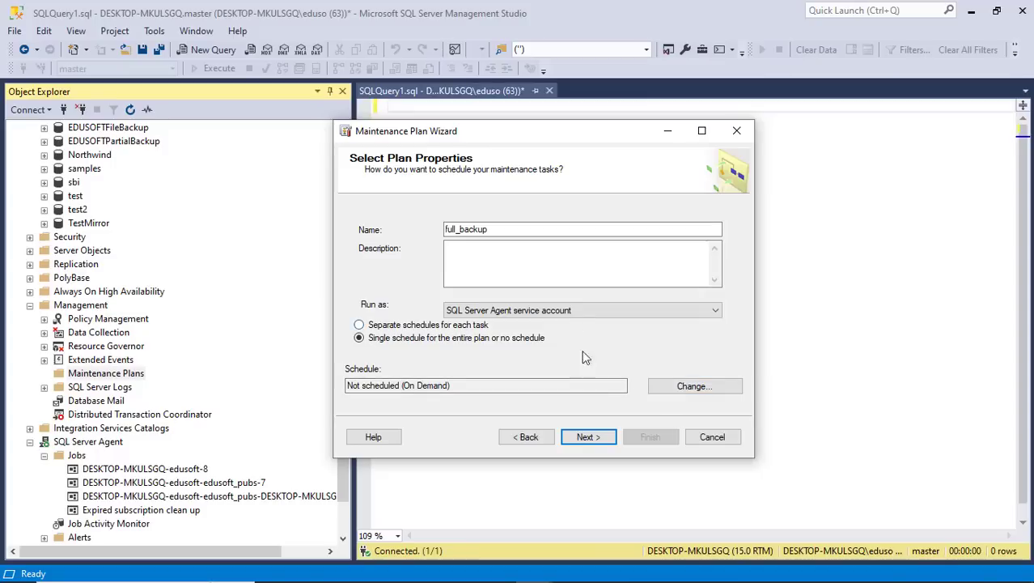
Step: Schedule the full_backup plan to recur every week on Sunday at 00:00:00 and continue to the task selection
{"action": "left_click", "coordinate": [682, 393]}
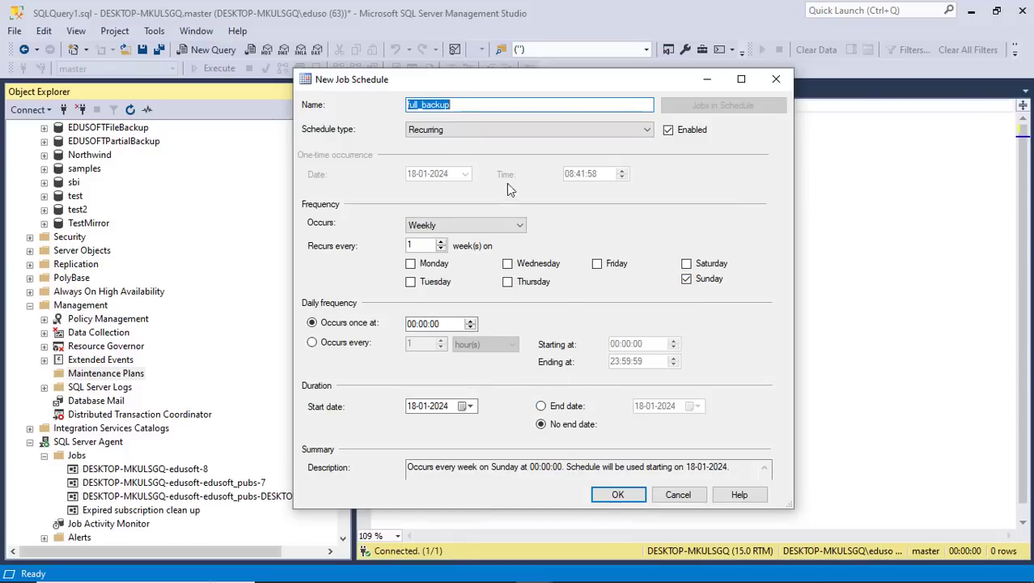
{"action": "left_click", "coordinate": [615, 496]}
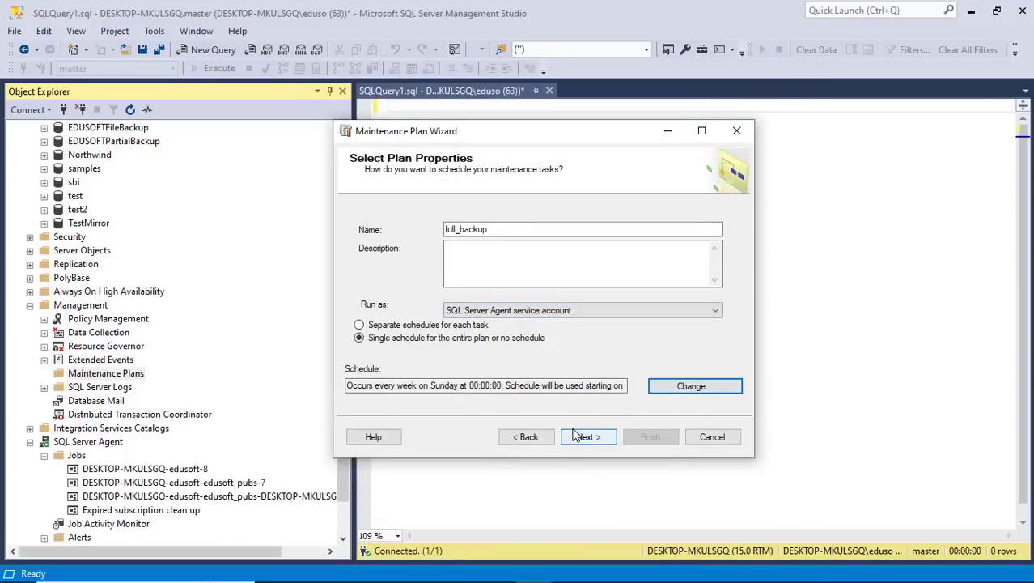
{"action": "left_click", "coordinate": [588, 443]}
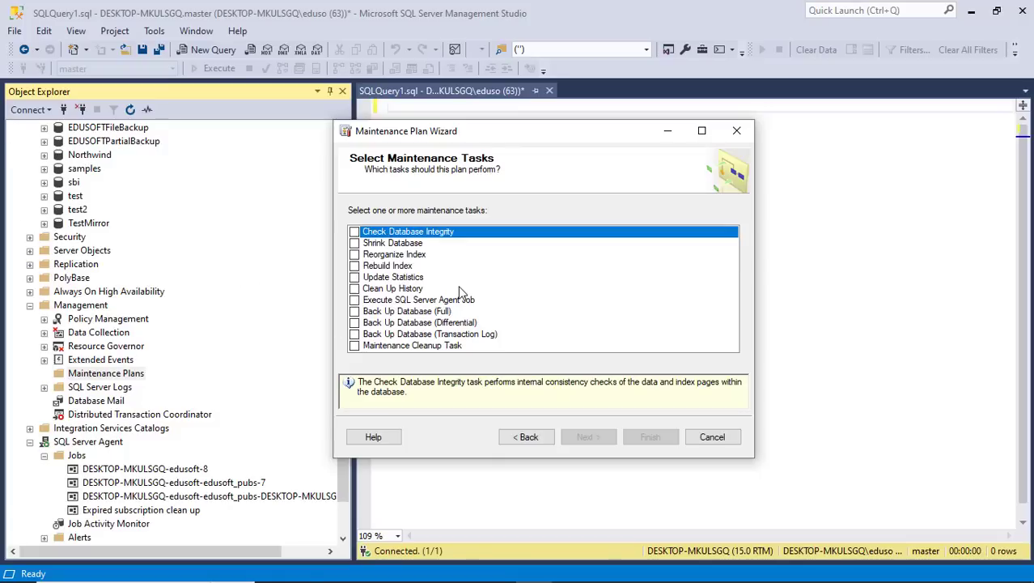
Step: Include only the Back Up Database (Full) and Back Up Database (Differential) tasks, keeping the full backup first in the order
{"action": "left_click", "coordinate": [354, 311]}
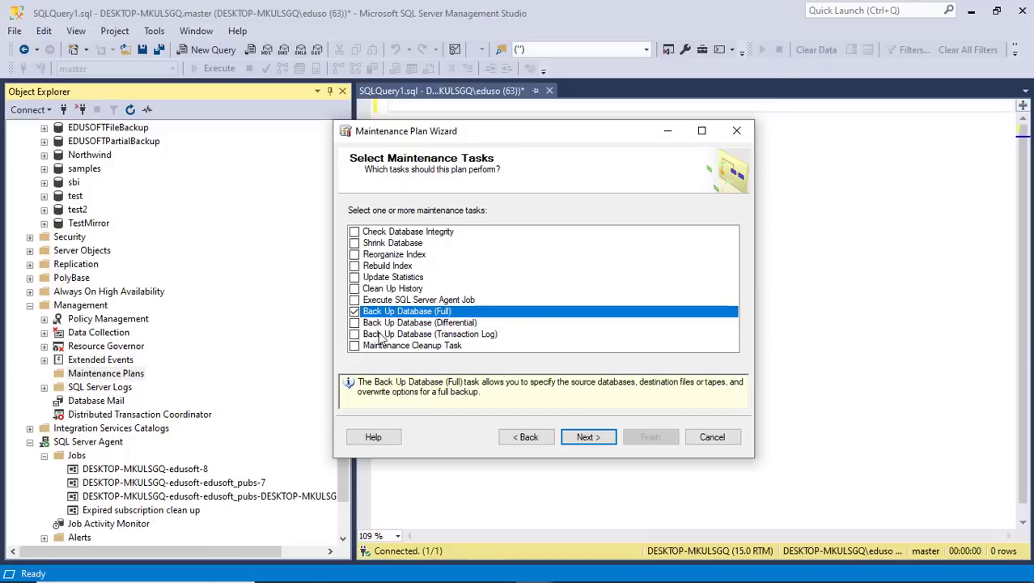
{"action": "left_click", "coordinate": [356, 323]}
{"action": "left_click", "coordinate": [356, 335]}
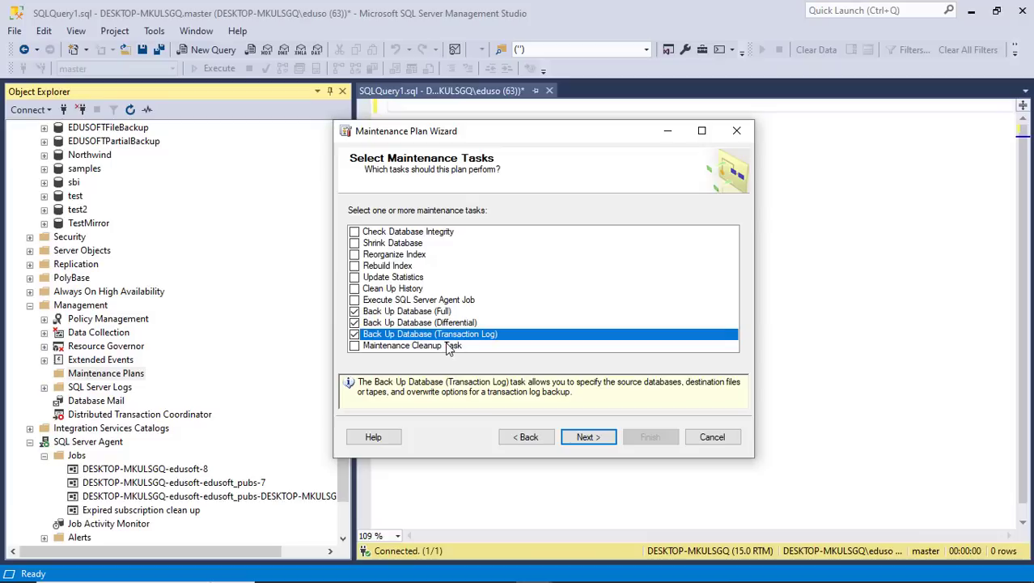
{"action": "left_click", "coordinate": [588, 438]}
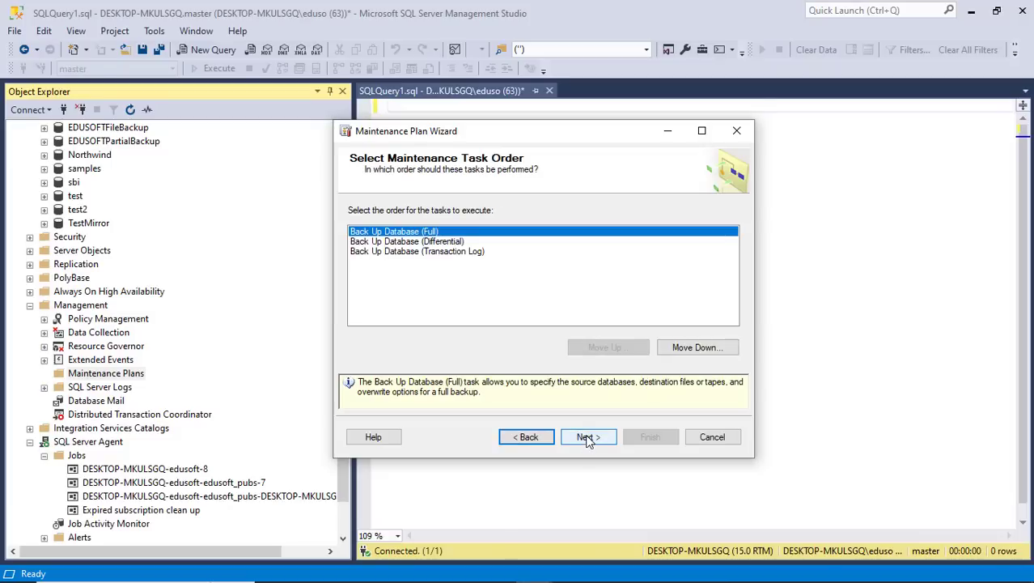
{"action": "left_click", "coordinate": [539, 437]}
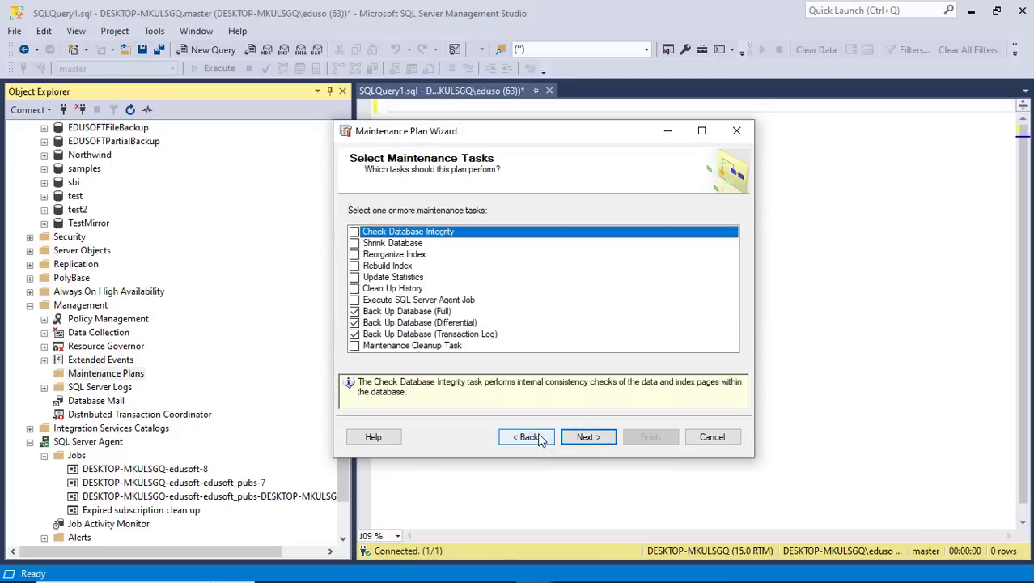
{"action": "left_click", "coordinate": [354, 323]}
{"action": "left_click", "coordinate": [356, 333]}
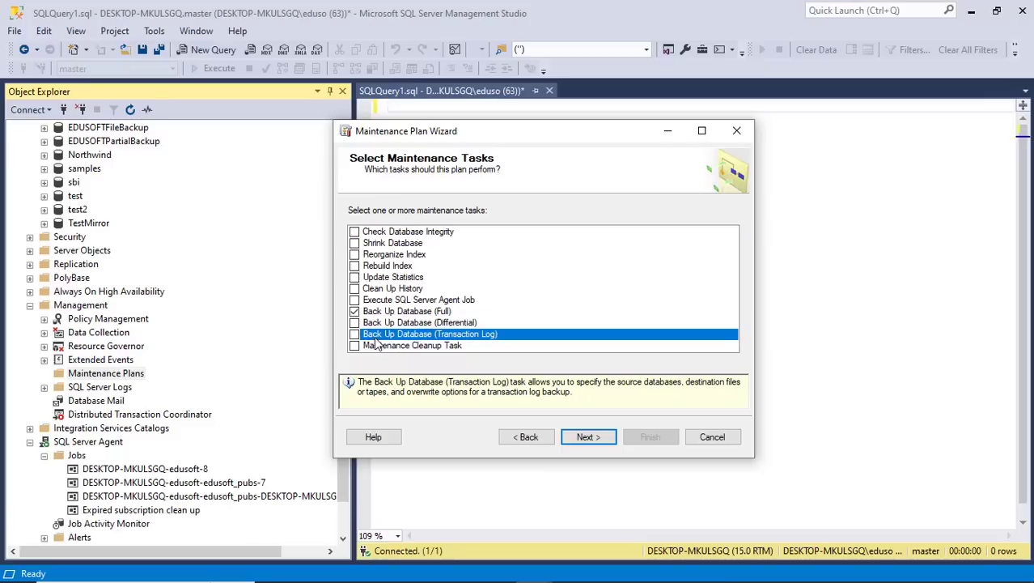
{"action": "left_click", "coordinate": [433, 325]}
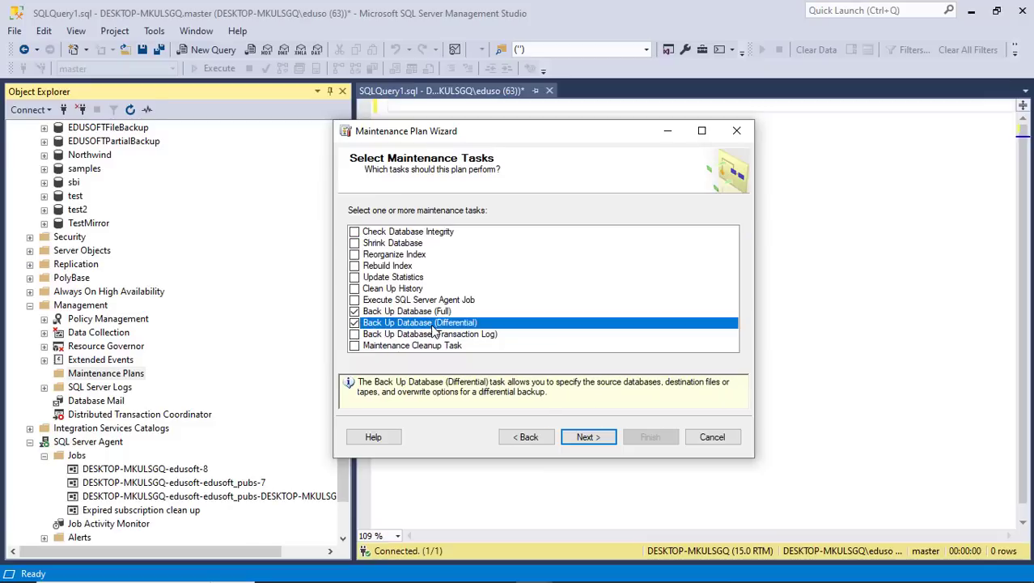
{"action": "left_click", "coordinate": [586, 437]}
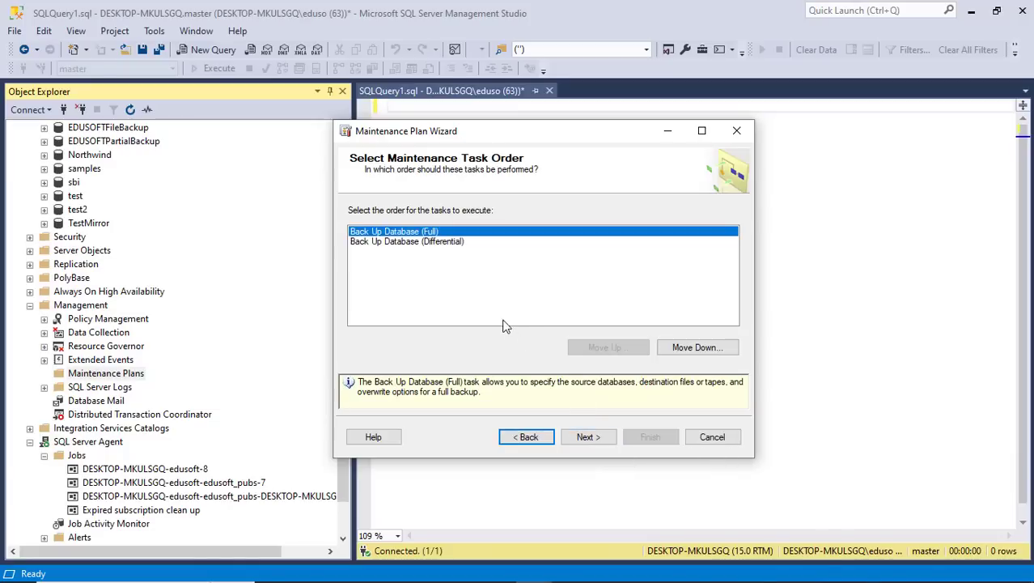
{"action": "left_click", "coordinate": [587, 439]}
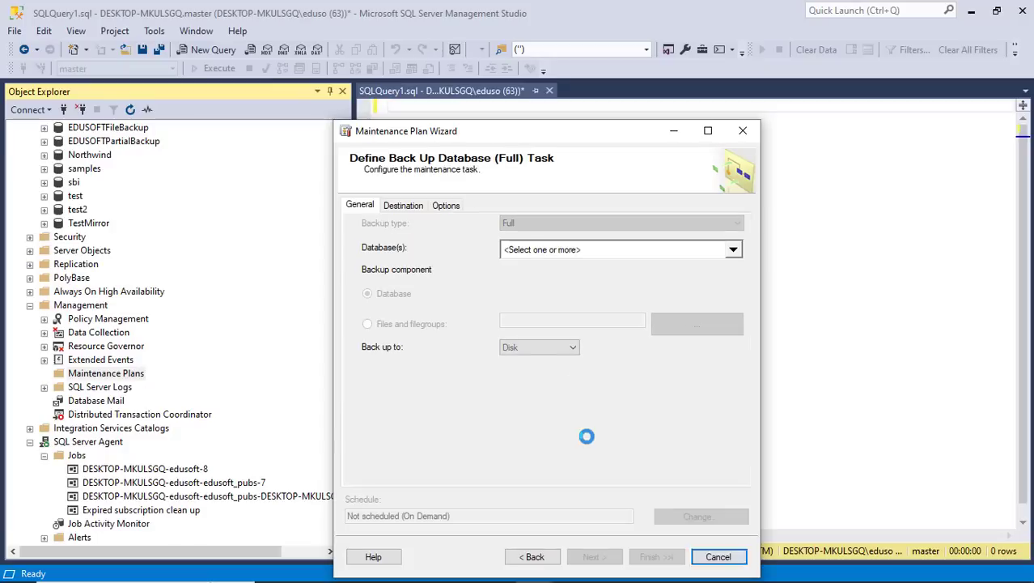
Step: Set the full backup task to the CLASS and CLASS11 databases, ignoring databases that are not online, and continue to the differential task
{"action": "left_click", "coordinate": [733, 251]}
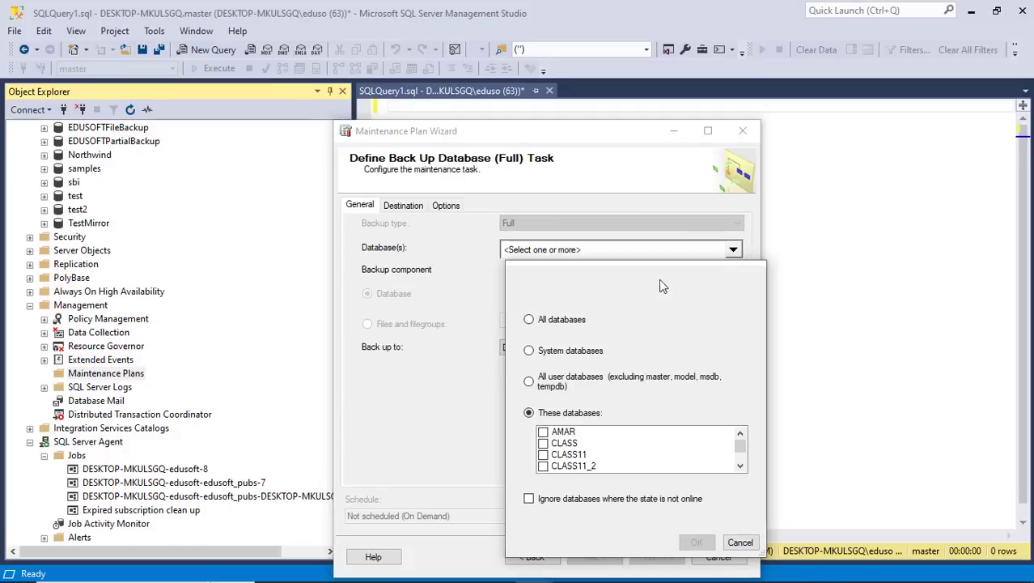
{"action": "left_click", "coordinate": [543, 443]}
{"action": "left_click", "coordinate": [543, 454]}
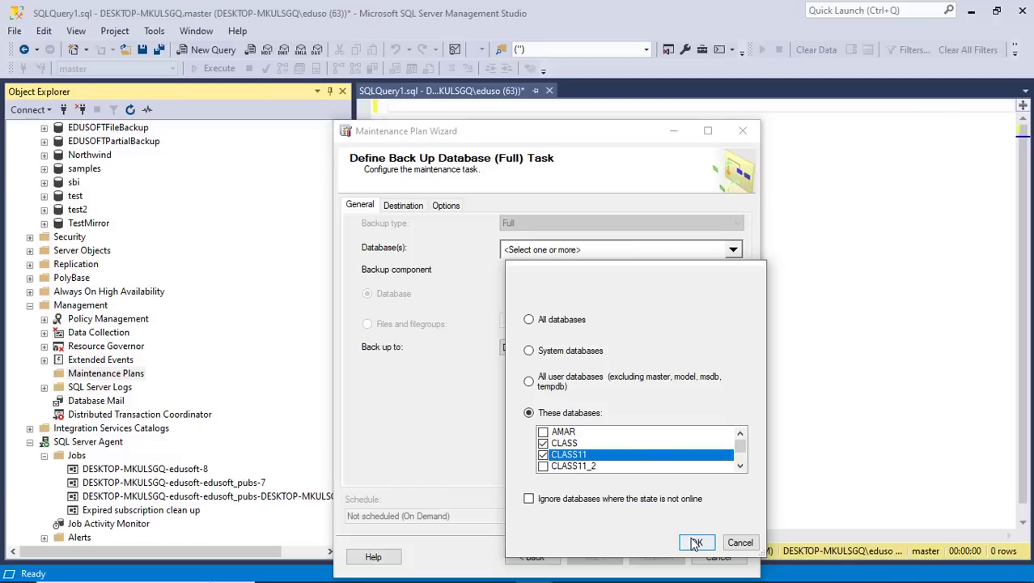
{"action": "left_click", "coordinate": [529, 500]}
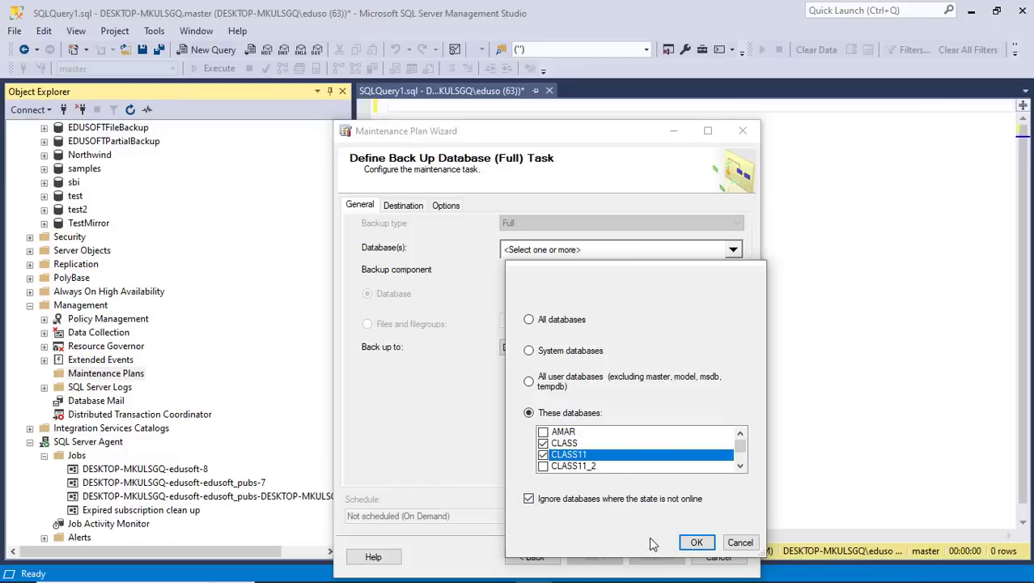
{"action": "left_click", "coordinate": [694, 543]}
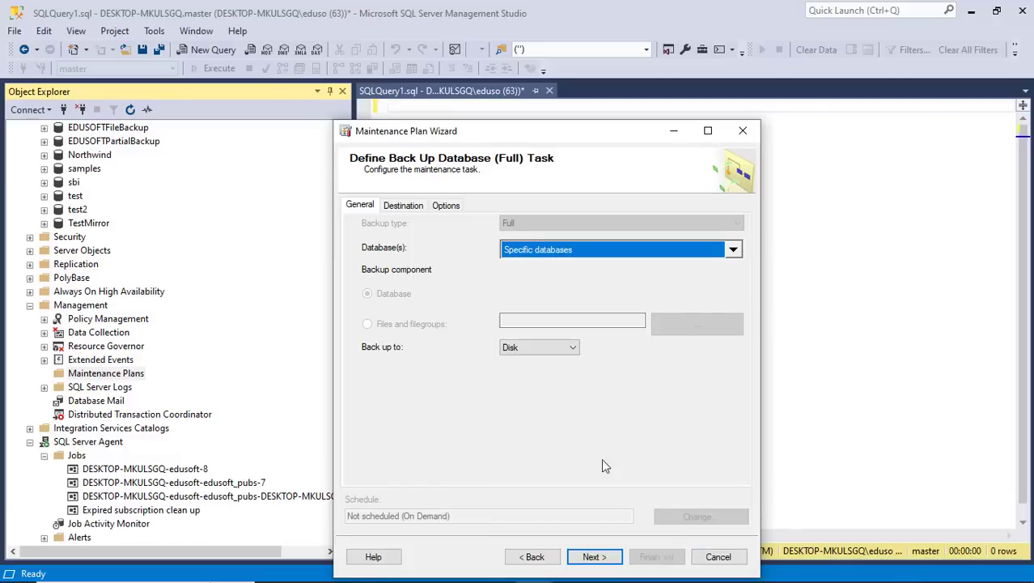
{"action": "left_click", "coordinate": [595, 556]}
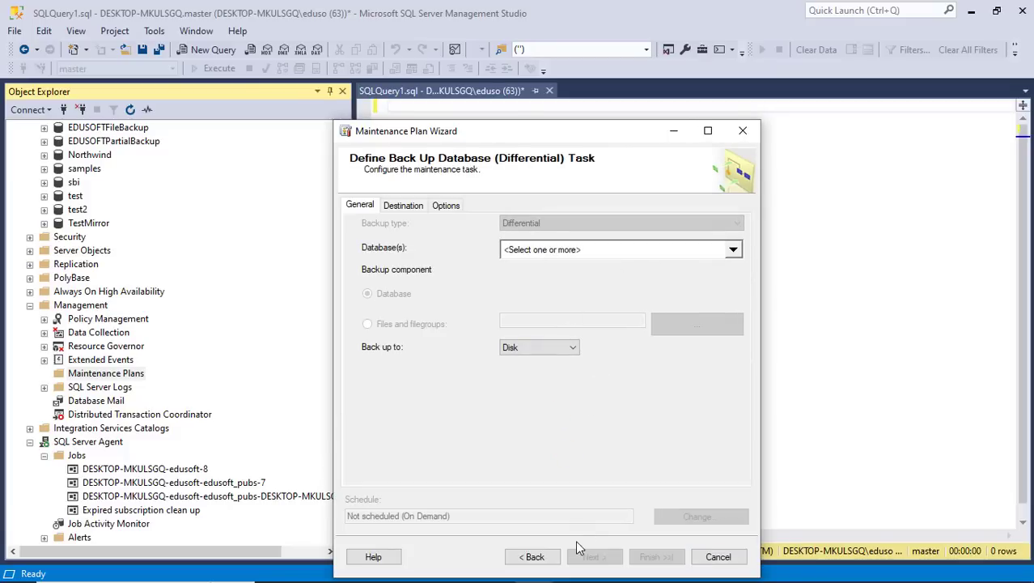
Step: Set the differential backup task's destination folder to D:\SQL_SERVER_BACKUP, with one backup file for every database
{"action": "left_click", "coordinate": [412, 208]}
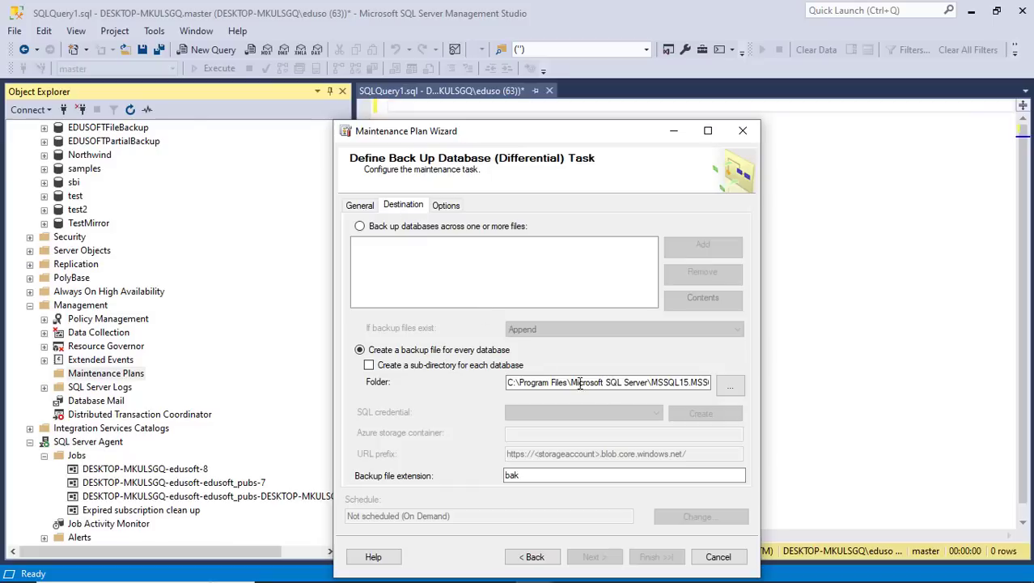
{"action": "left_click", "coordinate": [741, 387]}
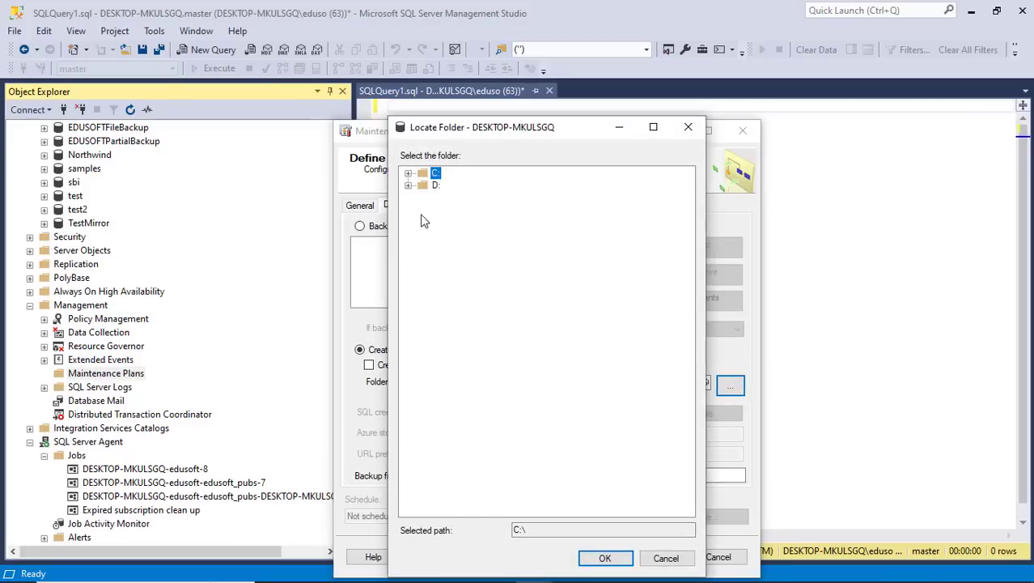
{"action": "left_click", "coordinate": [409, 185]}
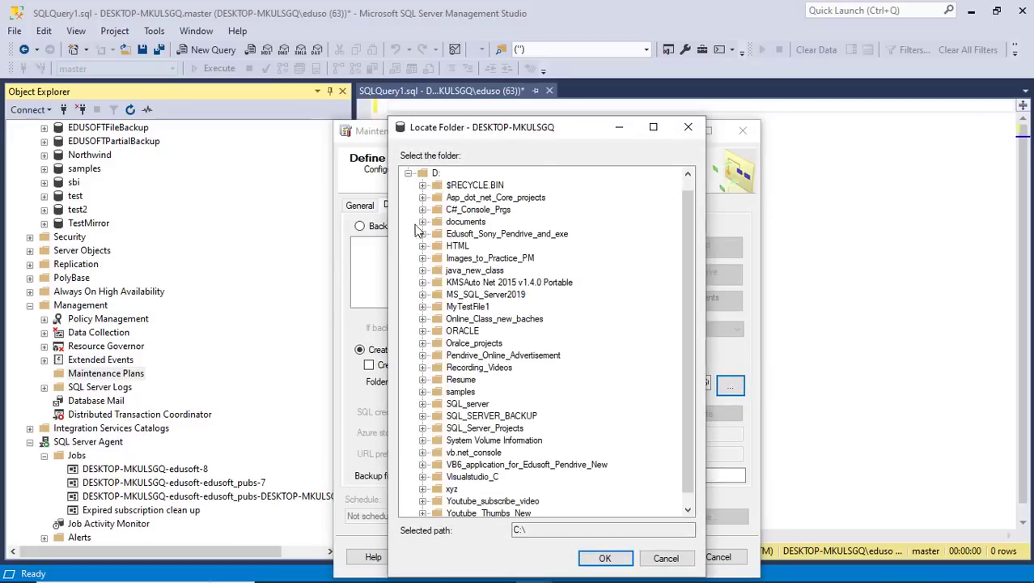
{"action": "left_click", "coordinate": [495, 416]}
{"action": "left_click", "coordinate": [605, 558]}
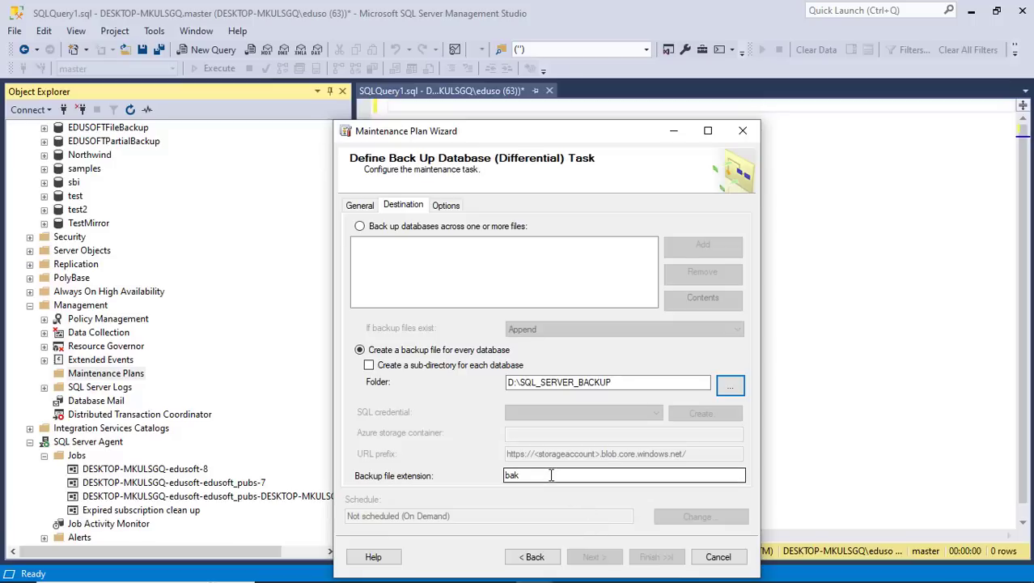
Step: Go back to the full backup task to check which databases it covers, and return to the differential task
{"action": "left_click", "coordinate": [448, 208]}
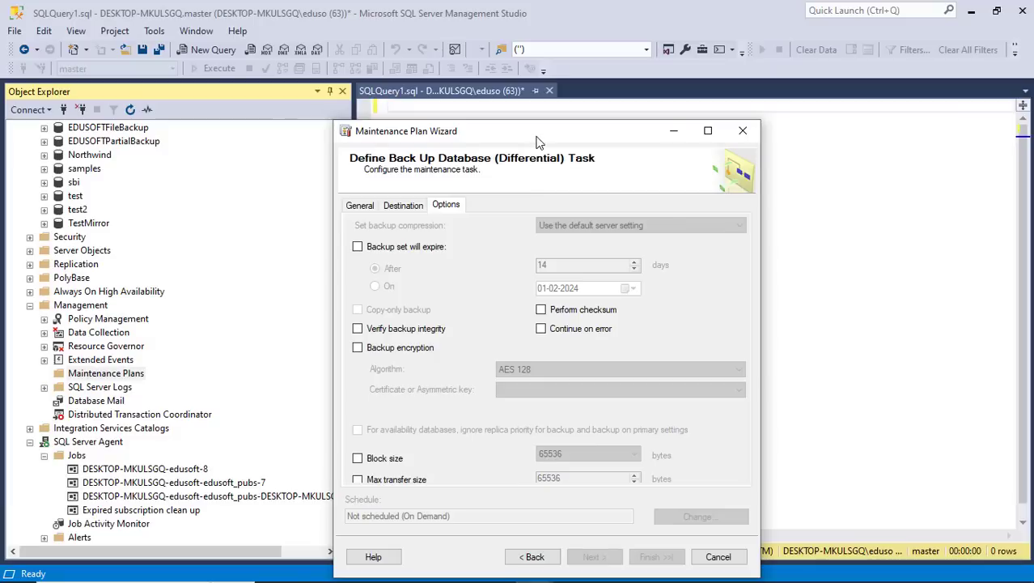
{"action": "left_click_drag", "start_coordinate": [535, 136], "coordinate": [523, 96]}
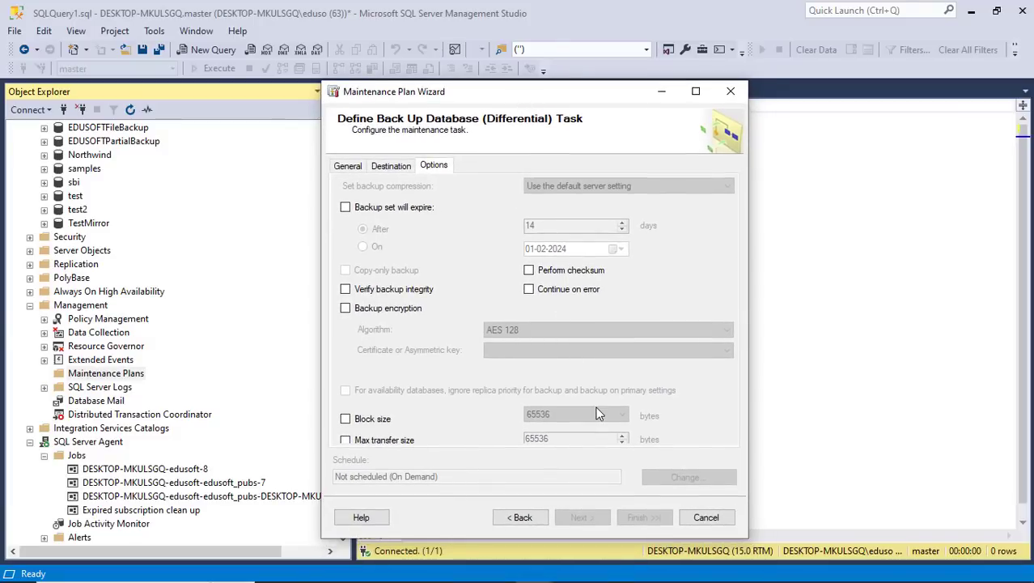
{"action": "left_click", "coordinate": [522, 517]}
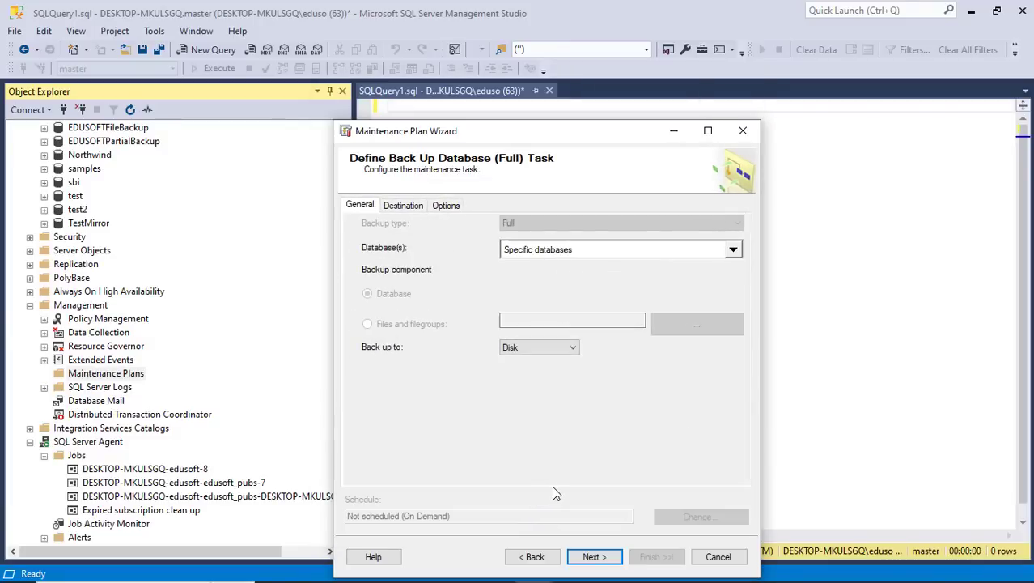
{"action": "left_click", "coordinate": [733, 251]}
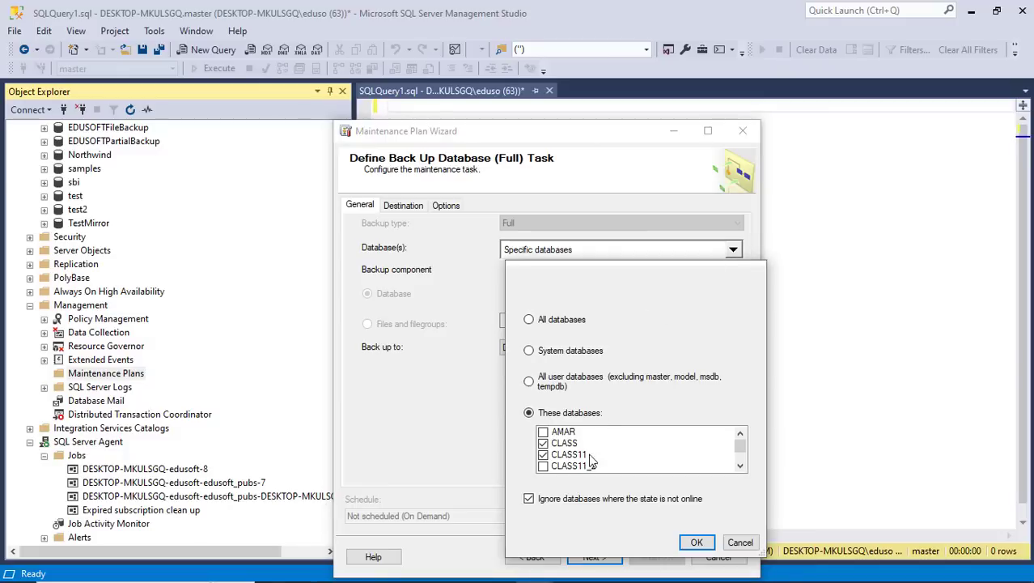
{"action": "left_click", "coordinate": [686, 543]}
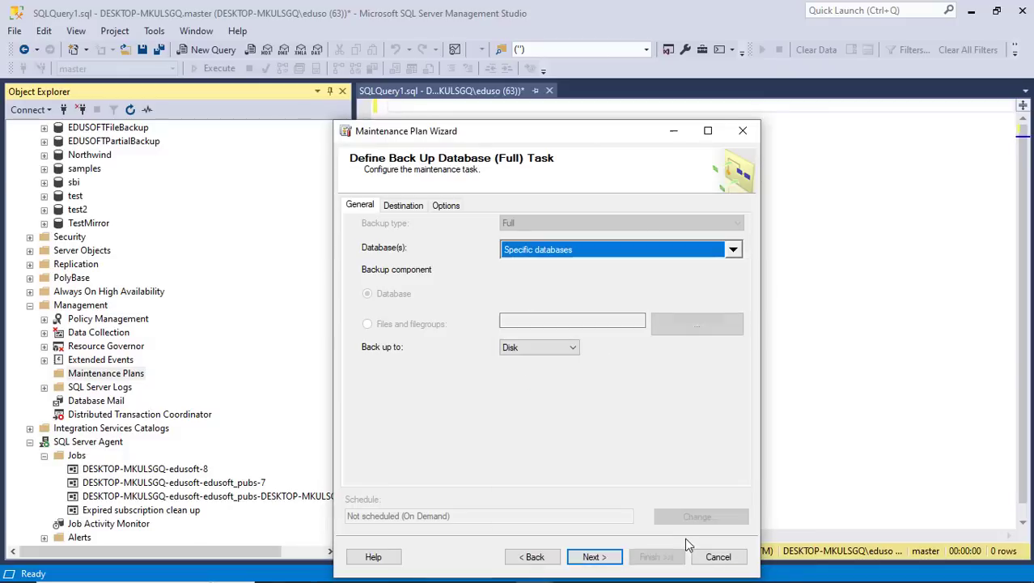
{"action": "left_click", "coordinate": [593, 557]}
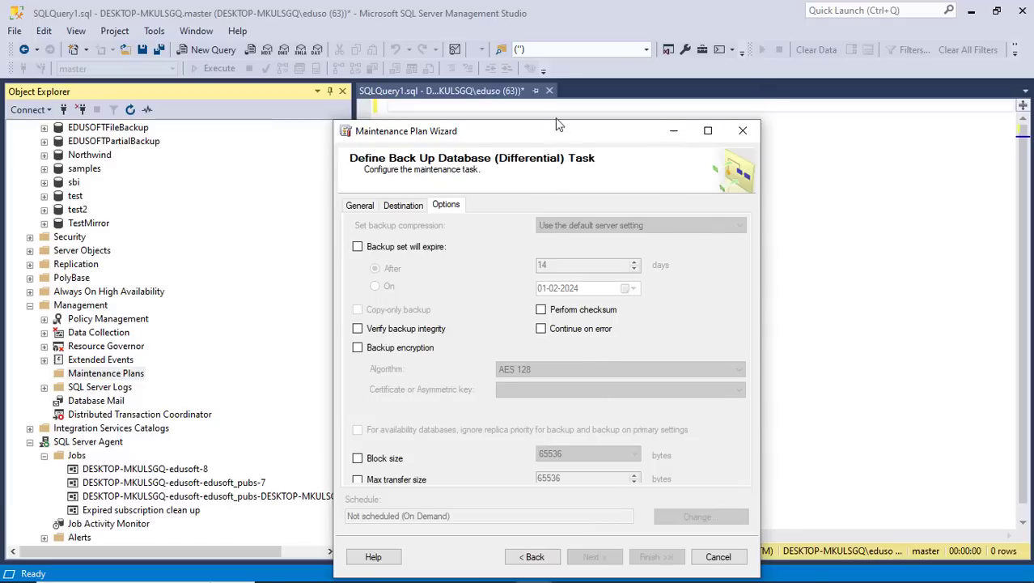
Step: Enable the block size and max transfer size options for the differential backup, each at 65536 bytes
{"action": "left_click_drag", "start_coordinate": [562, 138], "coordinate": [555, 98]}
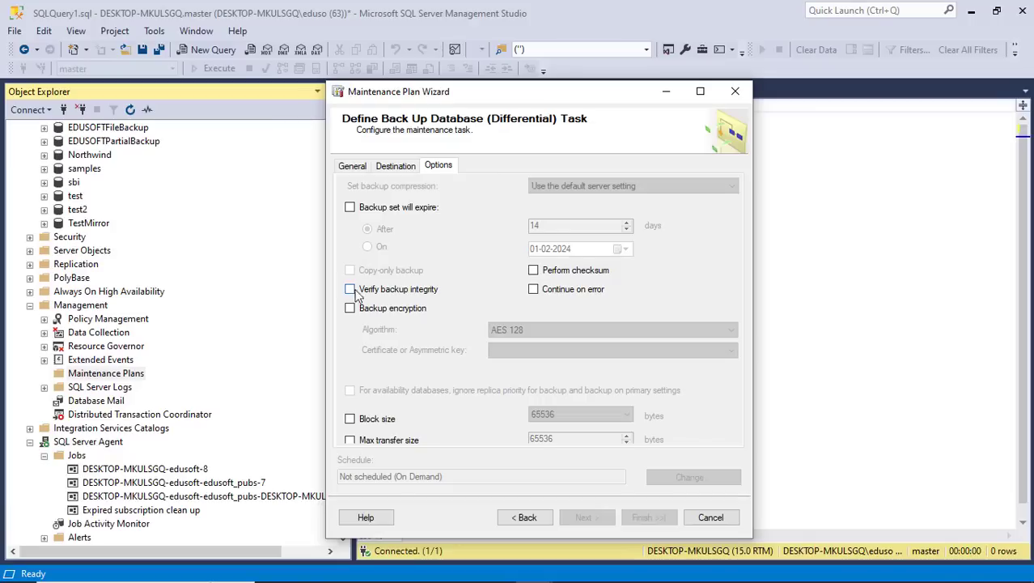
{"action": "left_click", "coordinate": [356, 214]}
{"action": "left_click", "coordinate": [356, 213]}
{"action": "left_click", "coordinate": [349, 418]}
{"action": "left_click", "coordinate": [350, 441]}
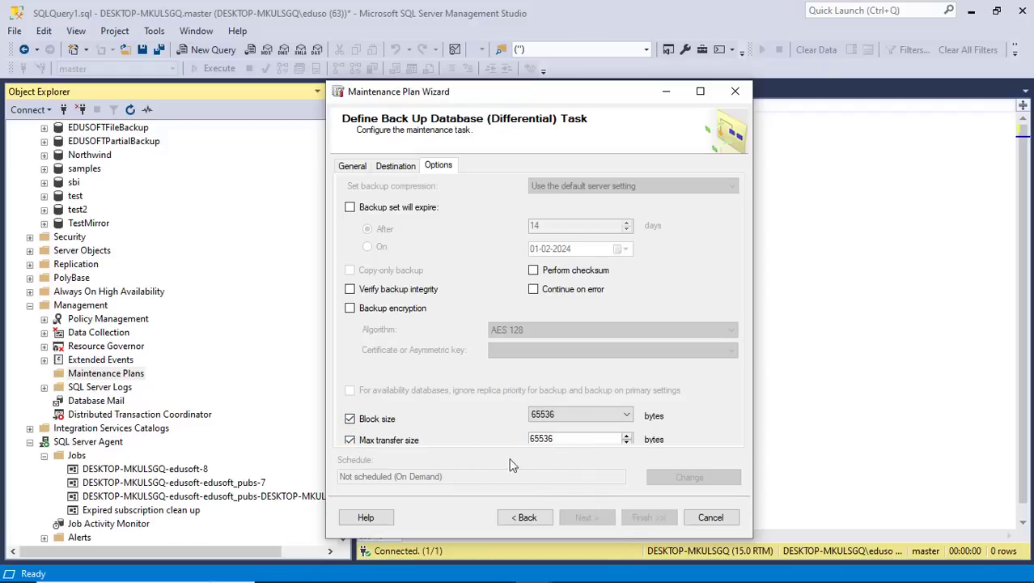
Step: Set the differential backup task to the CLASS and CLASS11 databases, ignoring databases that are not online
{"action": "left_click", "coordinate": [402, 166]}
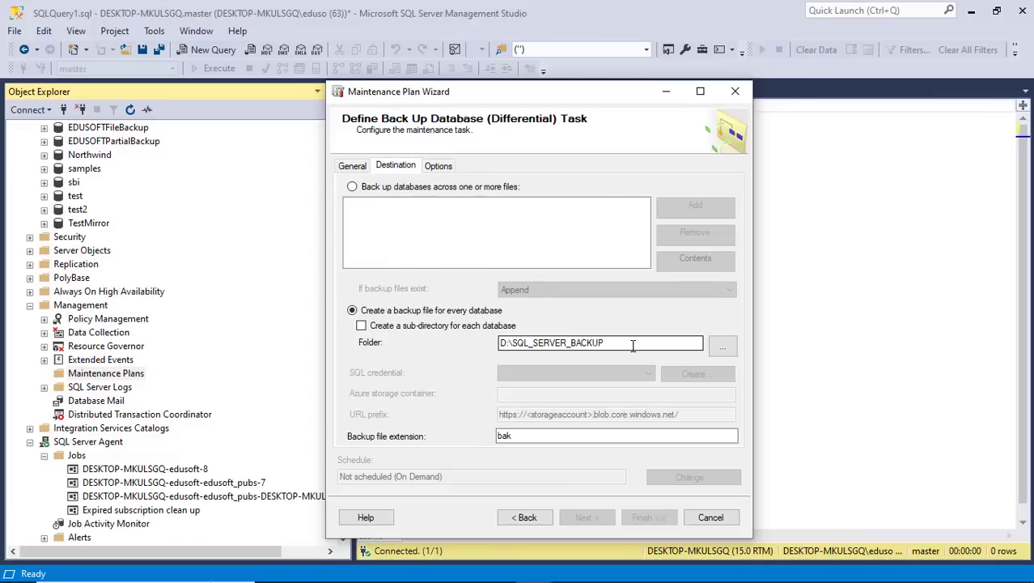
{"action": "left_click", "coordinate": [537, 438]}
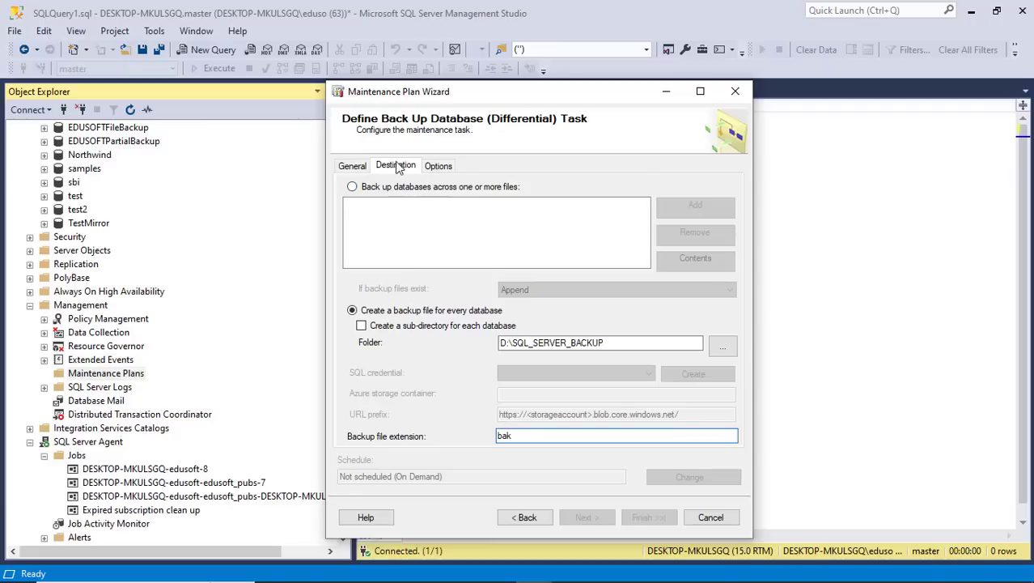
{"action": "left_click", "coordinate": [349, 168]}
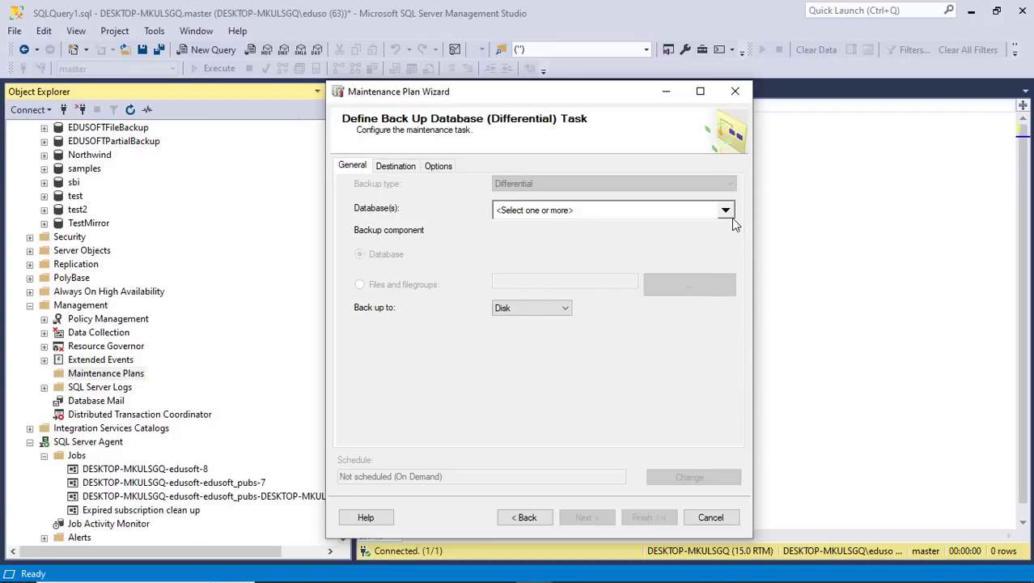
{"action": "left_click", "coordinate": [726, 211]}
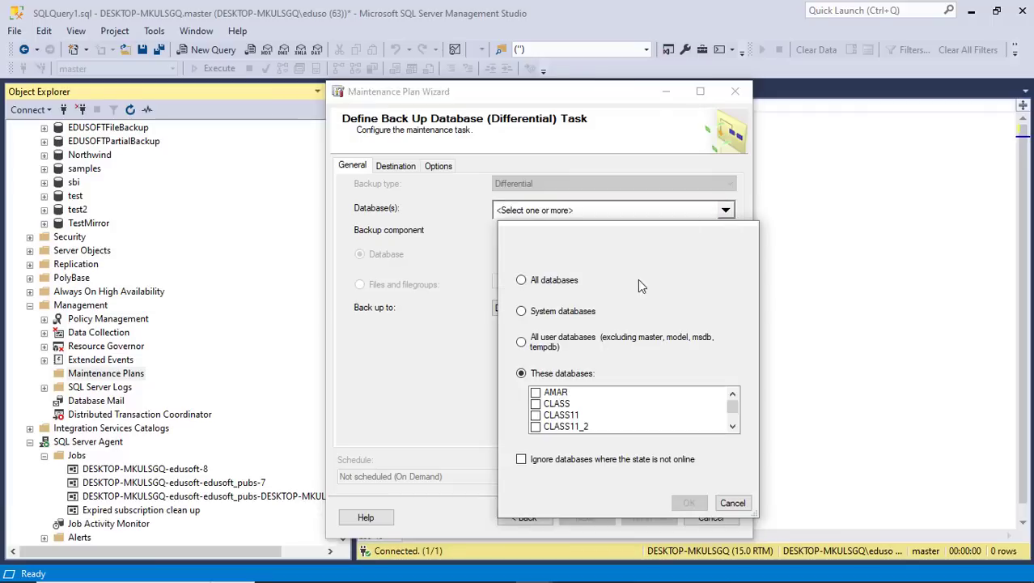
{"action": "left_click", "coordinate": [535, 403]}
{"action": "left_click", "coordinate": [535, 415]}
{"action": "left_click", "coordinate": [535, 415]}
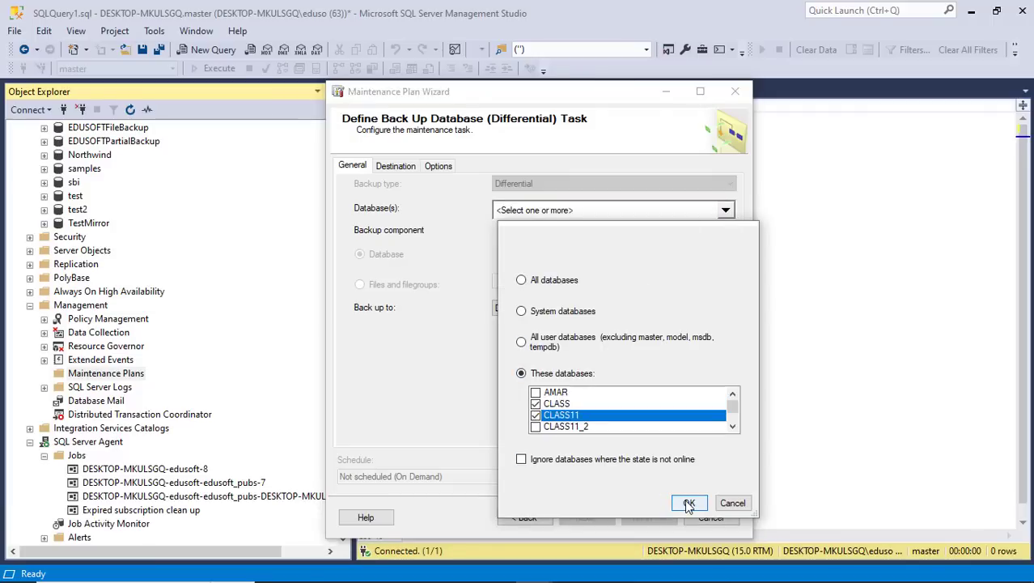
{"action": "left_click", "coordinate": [521, 459]}
{"action": "left_click", "coordinate": [689, 504]}
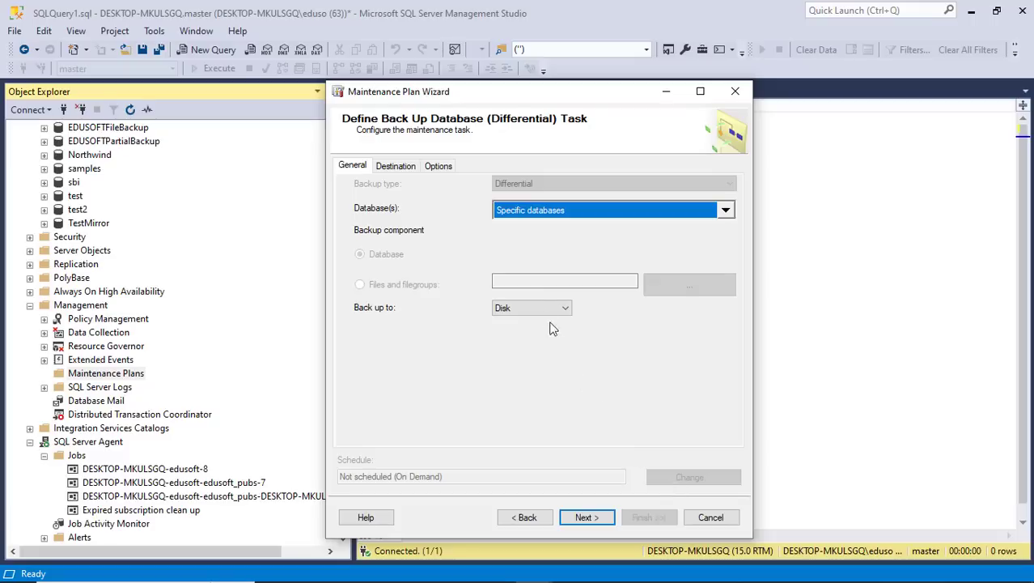
Step: Accept the differential task, keep the text-file report in the default MSSQL\Log folder, and continue to the wizard summary
{"action": "left_click", "coordinate": [396, 166]}
{"action": "left_click", "coordinate": [438, 167]}
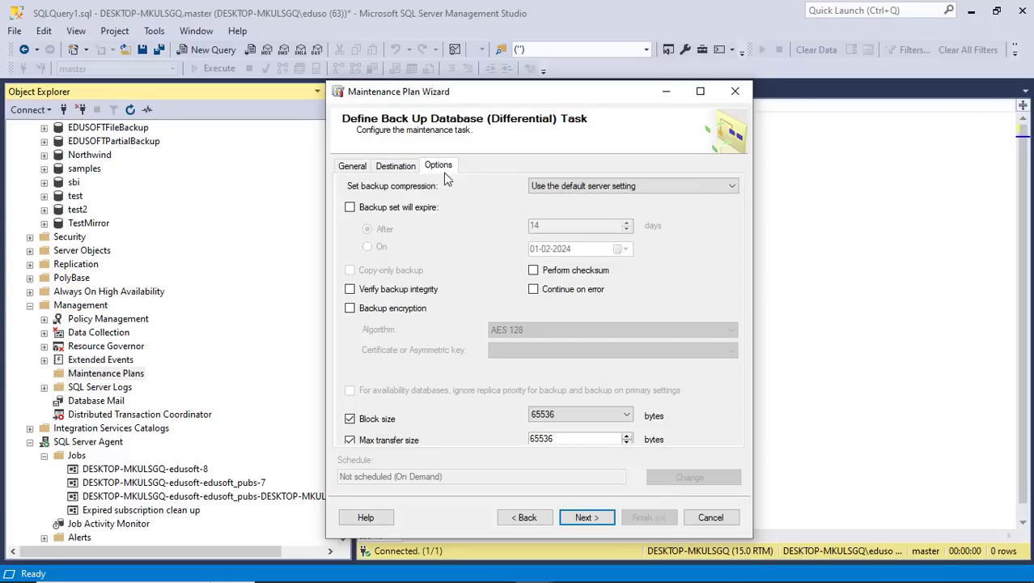
{"action": "left_click", "coordinate": [602, 516]}
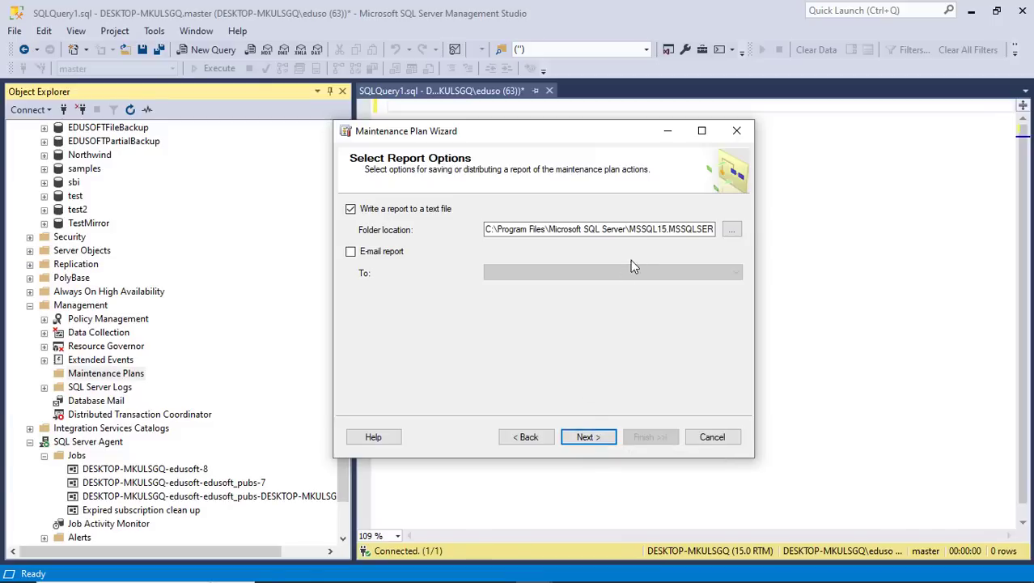
{"action": "left_click", "coordinate": [642, 230]}
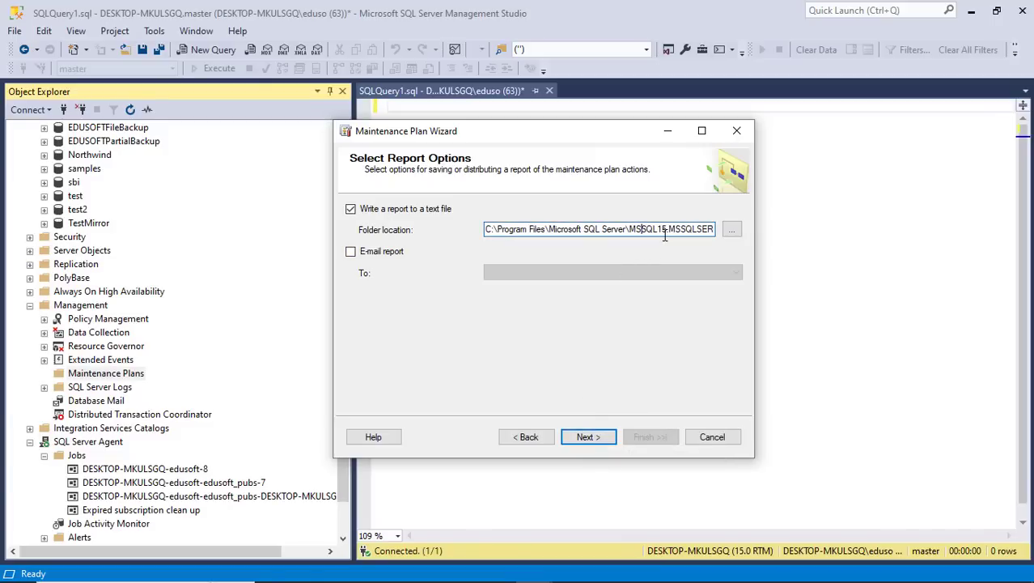
{"action": "key", "text": "End"}
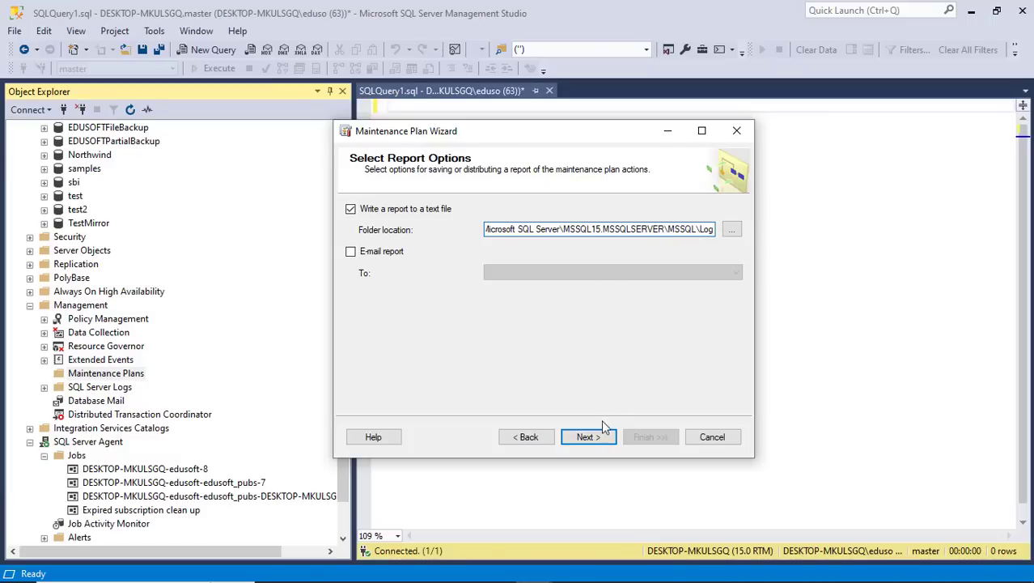
{"action": "left_click", "coordinate": [600, 441]}
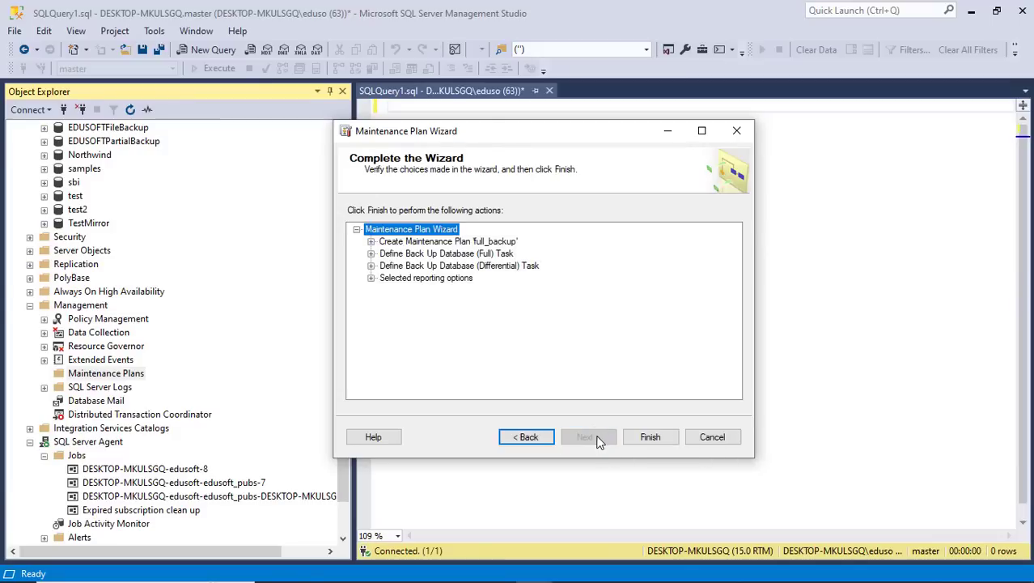
Step: Review the selected reporting options in the summary, and finish the wizard to create the full_backup plan
{"action": "left_click", "coordinate": [371, 277]}
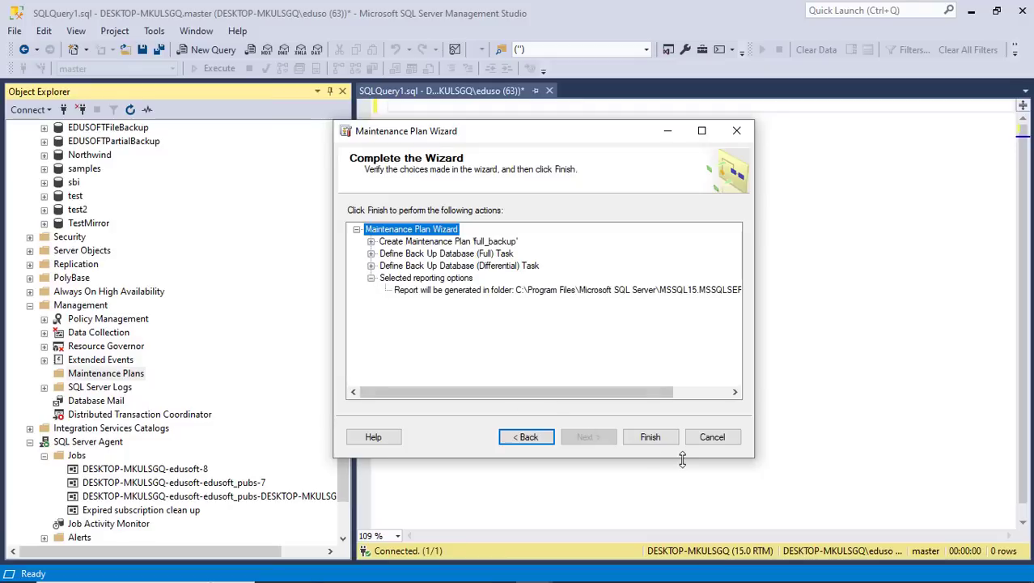
{"action": "left_click", "coordinate": [657, 438]}
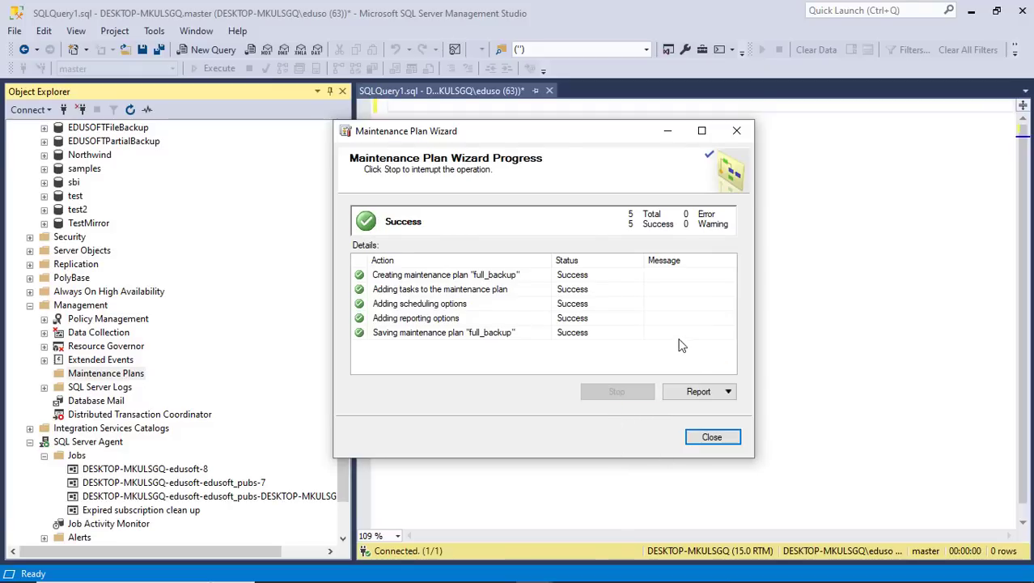
{"action": "left_click", "coordinate": [712, 437]}
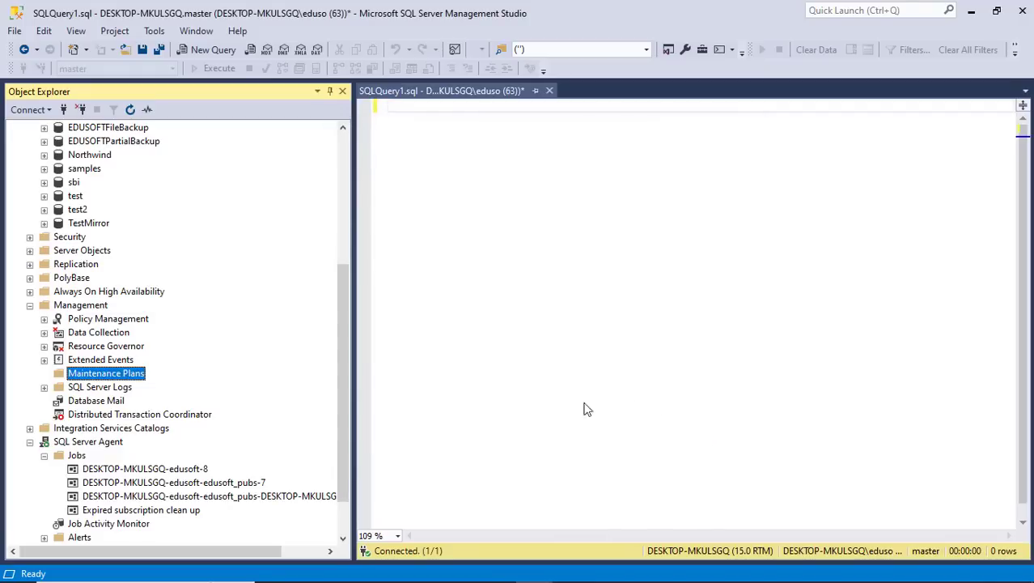
Step: Refresh the Maintenance Plans folder and expand it to select the full_backup plan
{"action": "right_click", "coordinate": [84, 376]}
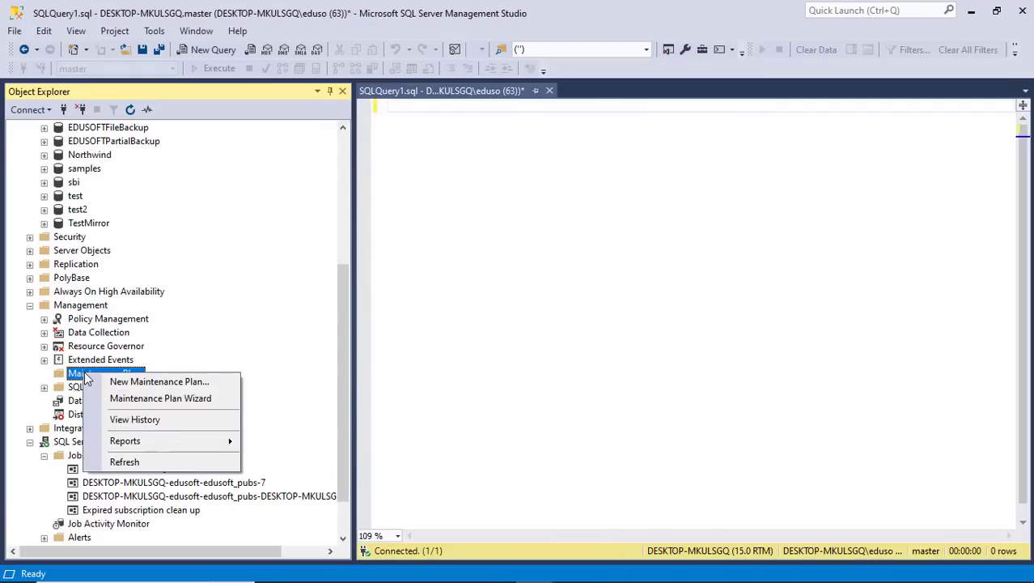
{"action": "left_click", "coordinate": [124, 462]}
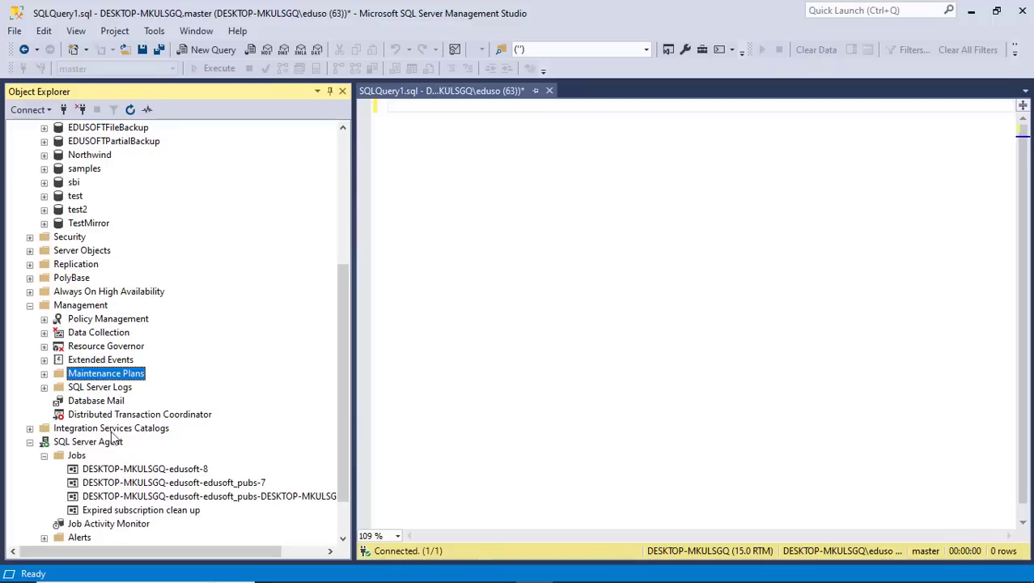
{"action": "left_click", "coordinate": [44, 374]}
{"action": "left_click", "coordinate": [110, 389]}
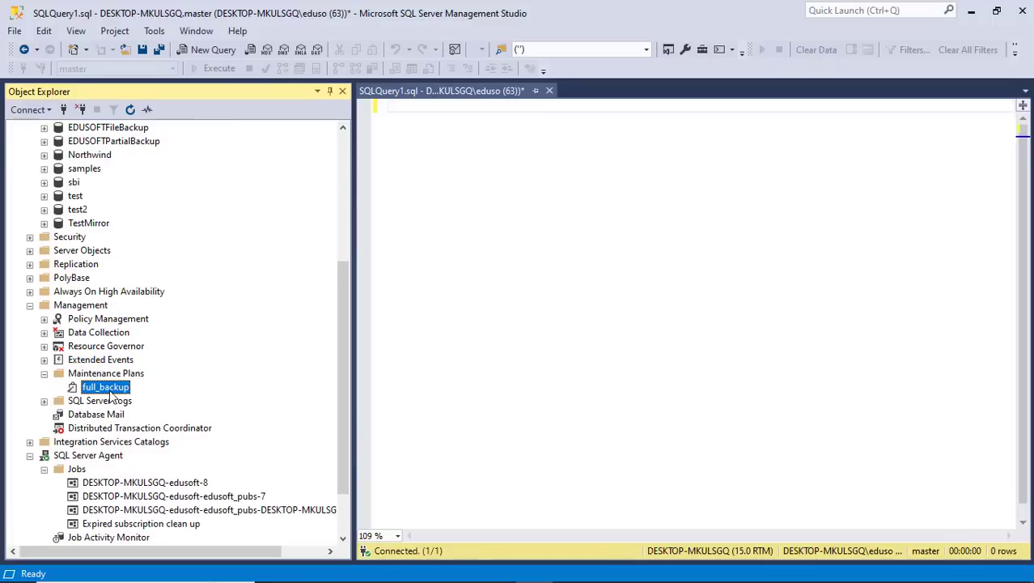
Step: Delete the full_backup maintenance plan and confirm the deletion
{"action": "right_click", "coordinate": [111, 391]}
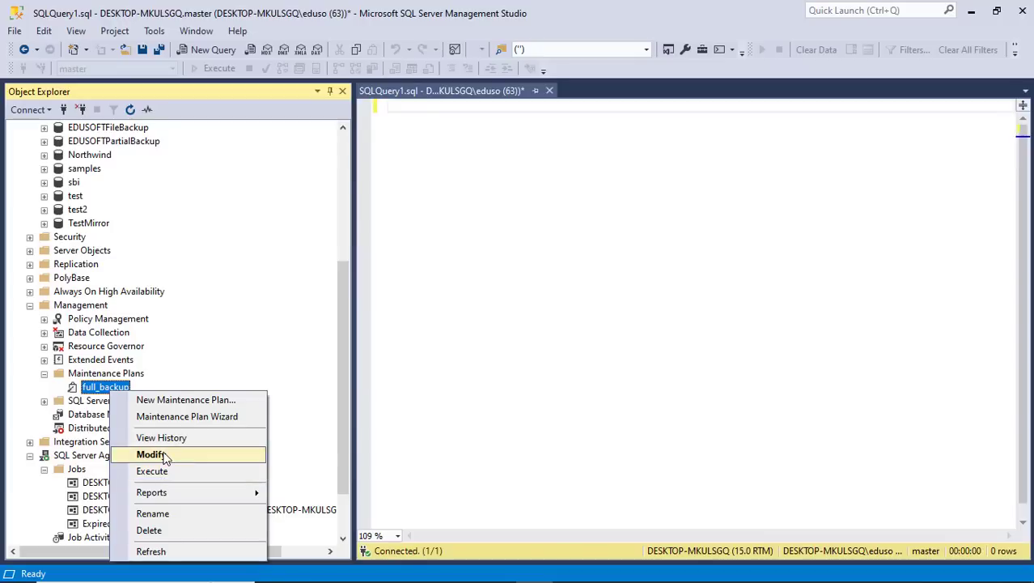
{"action": "right_click", "coordinate": [136, 373]}
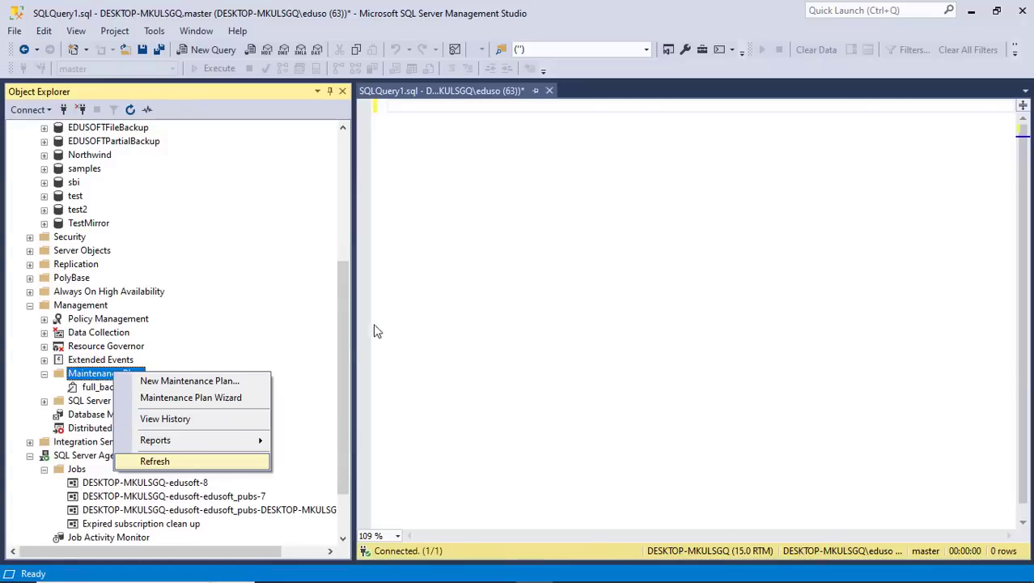
{"action": "right_click", "coordinate": [89, 387]}
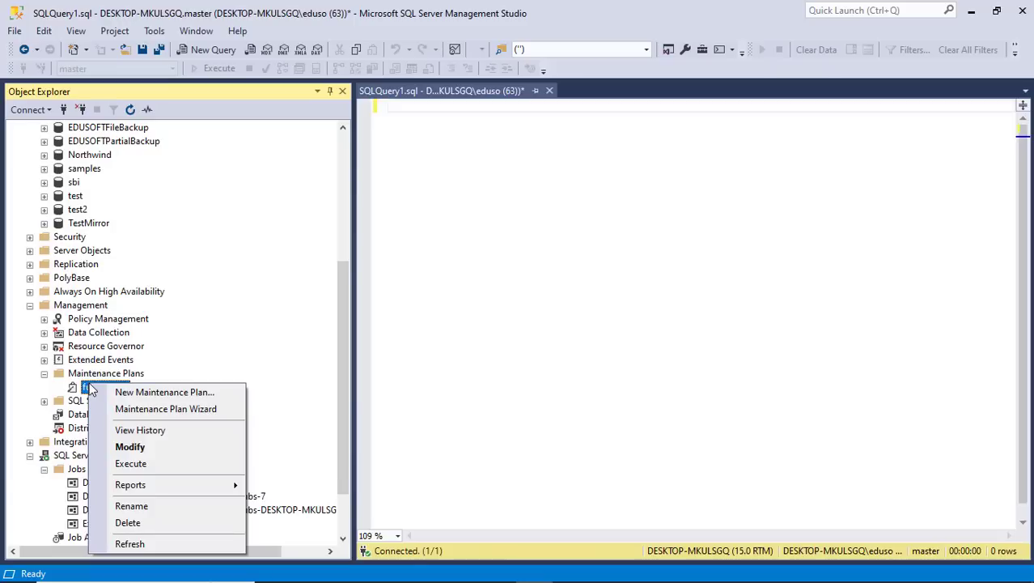
{"action": "left_click", "coordinate": [130, 522]}
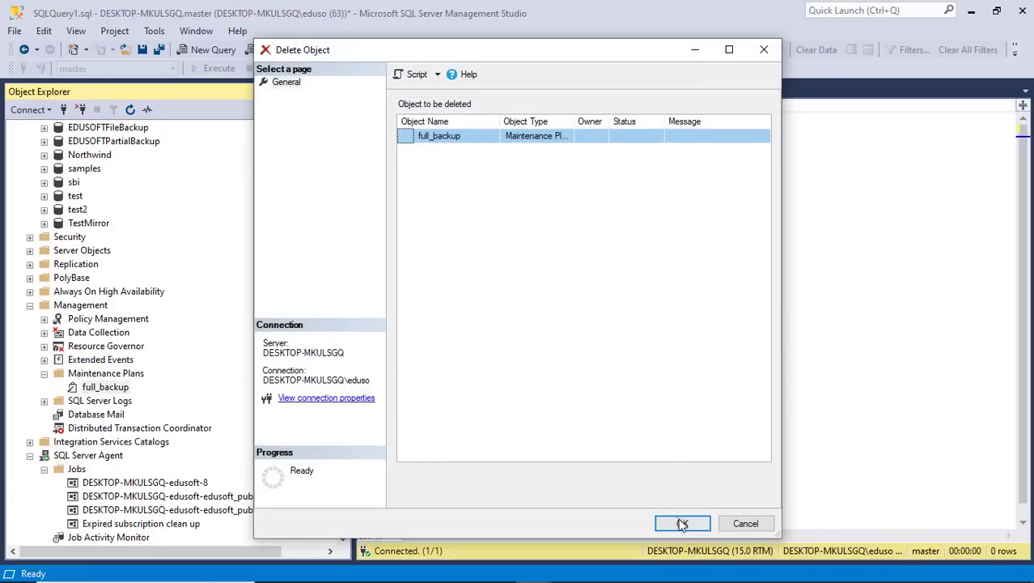
{"action": "left_click", "coordinate": [683, 524]}
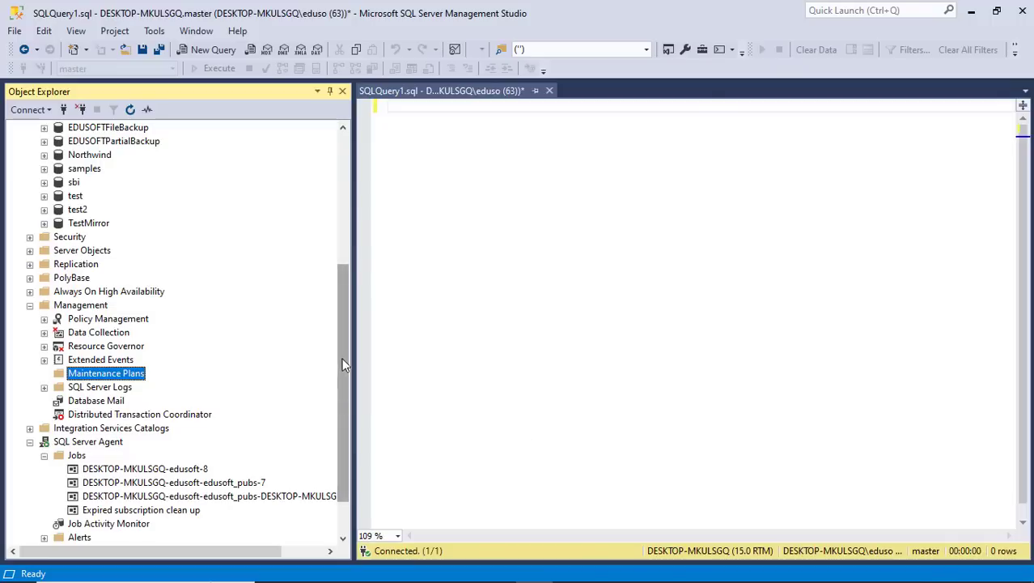
{"action": "left_click_drag", "start_coordinate": [346, 360], "coordinate": [377, 226]}
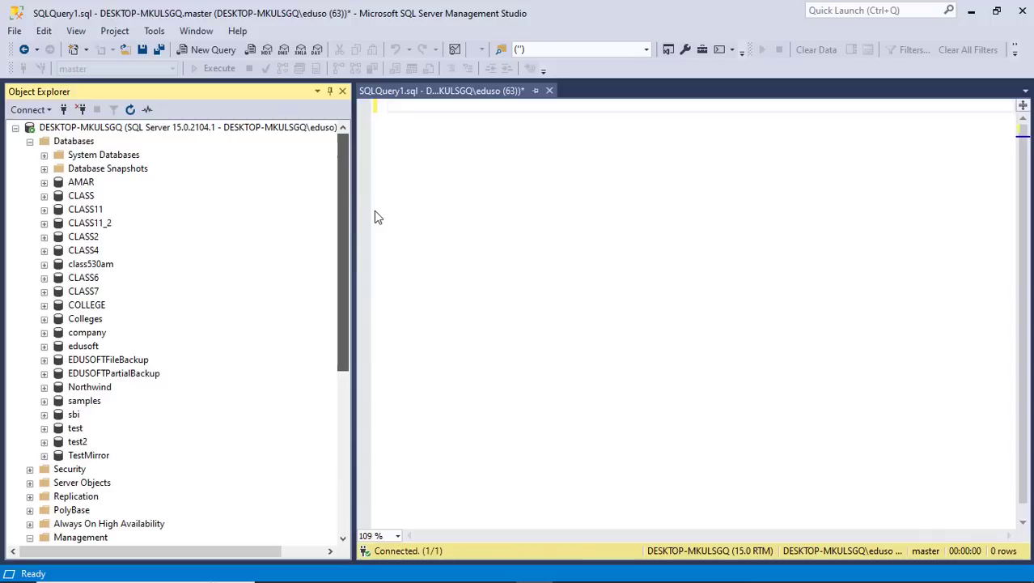